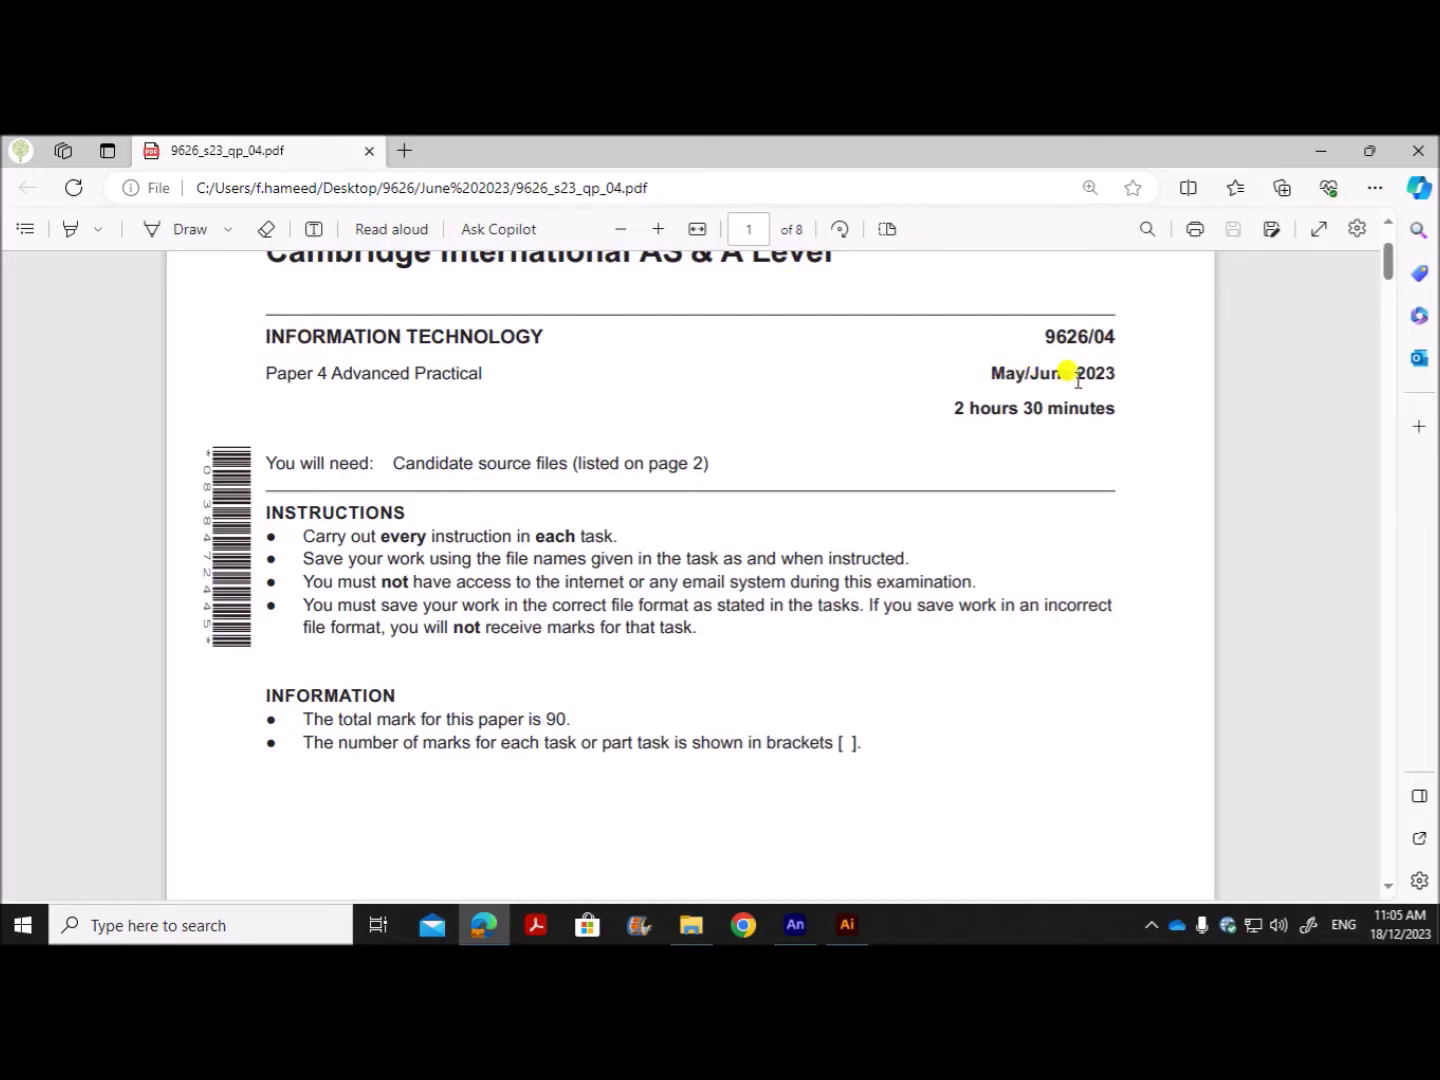
Step: Look through the exam paper's Task 1 wheel specification and the Task 2 conveyor belt page
scroll(830, 697, "down", 15)
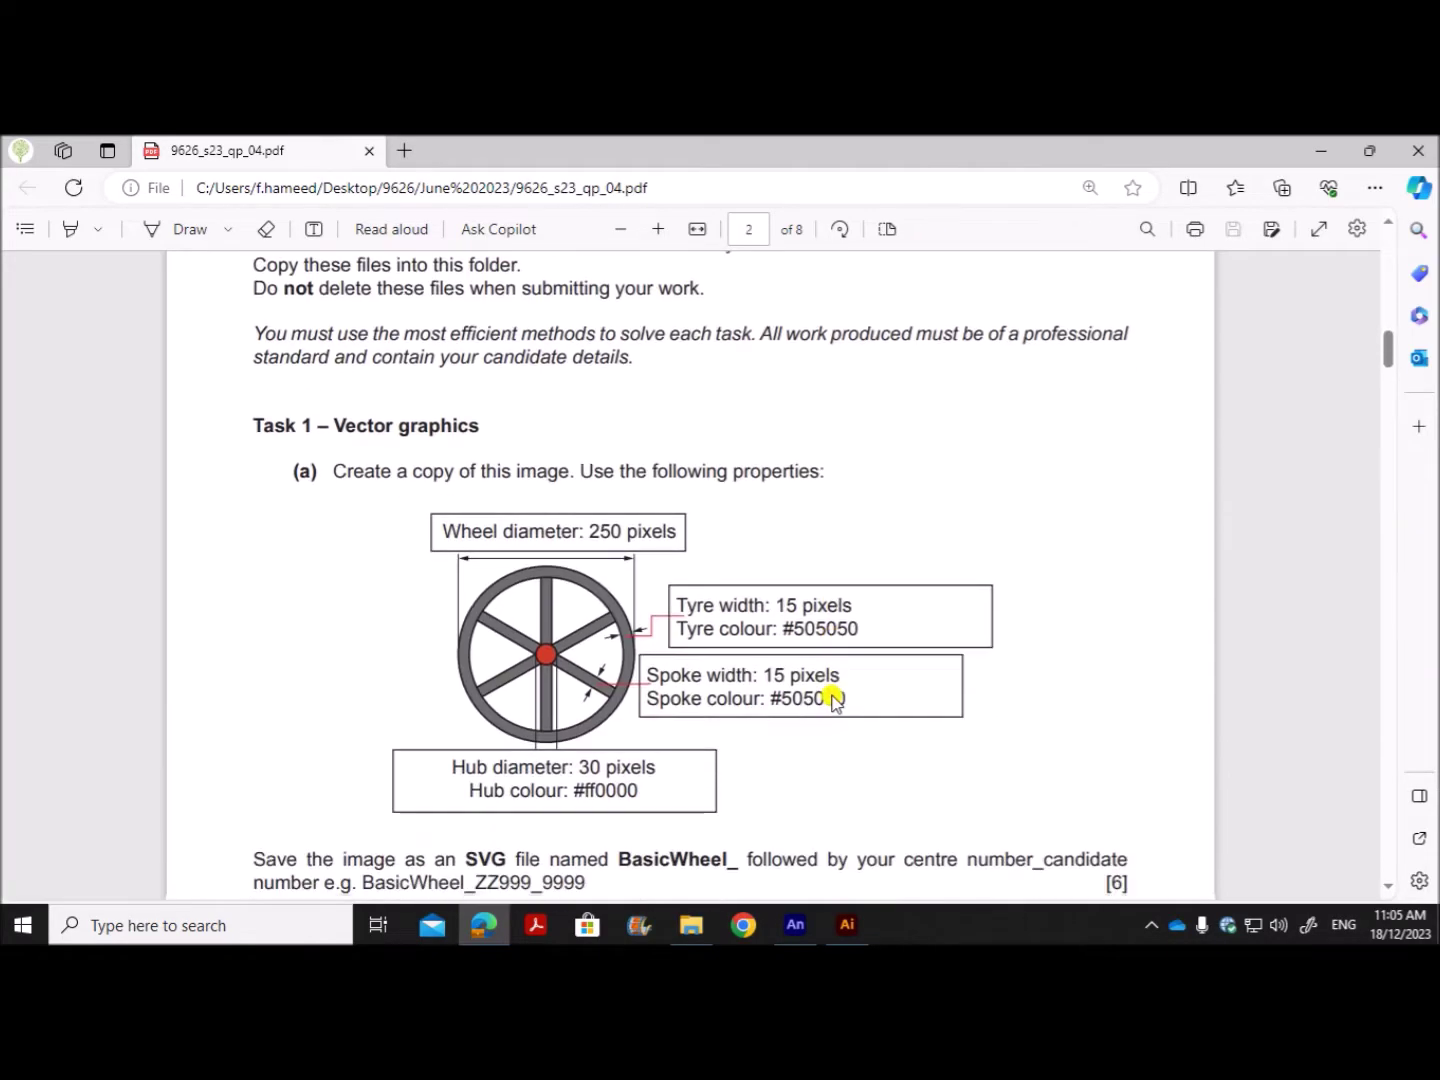
scroll(830, 697, "up", 3)
scroll(830, 697, "up", 3)
scroll(830, 697, "down", 10)
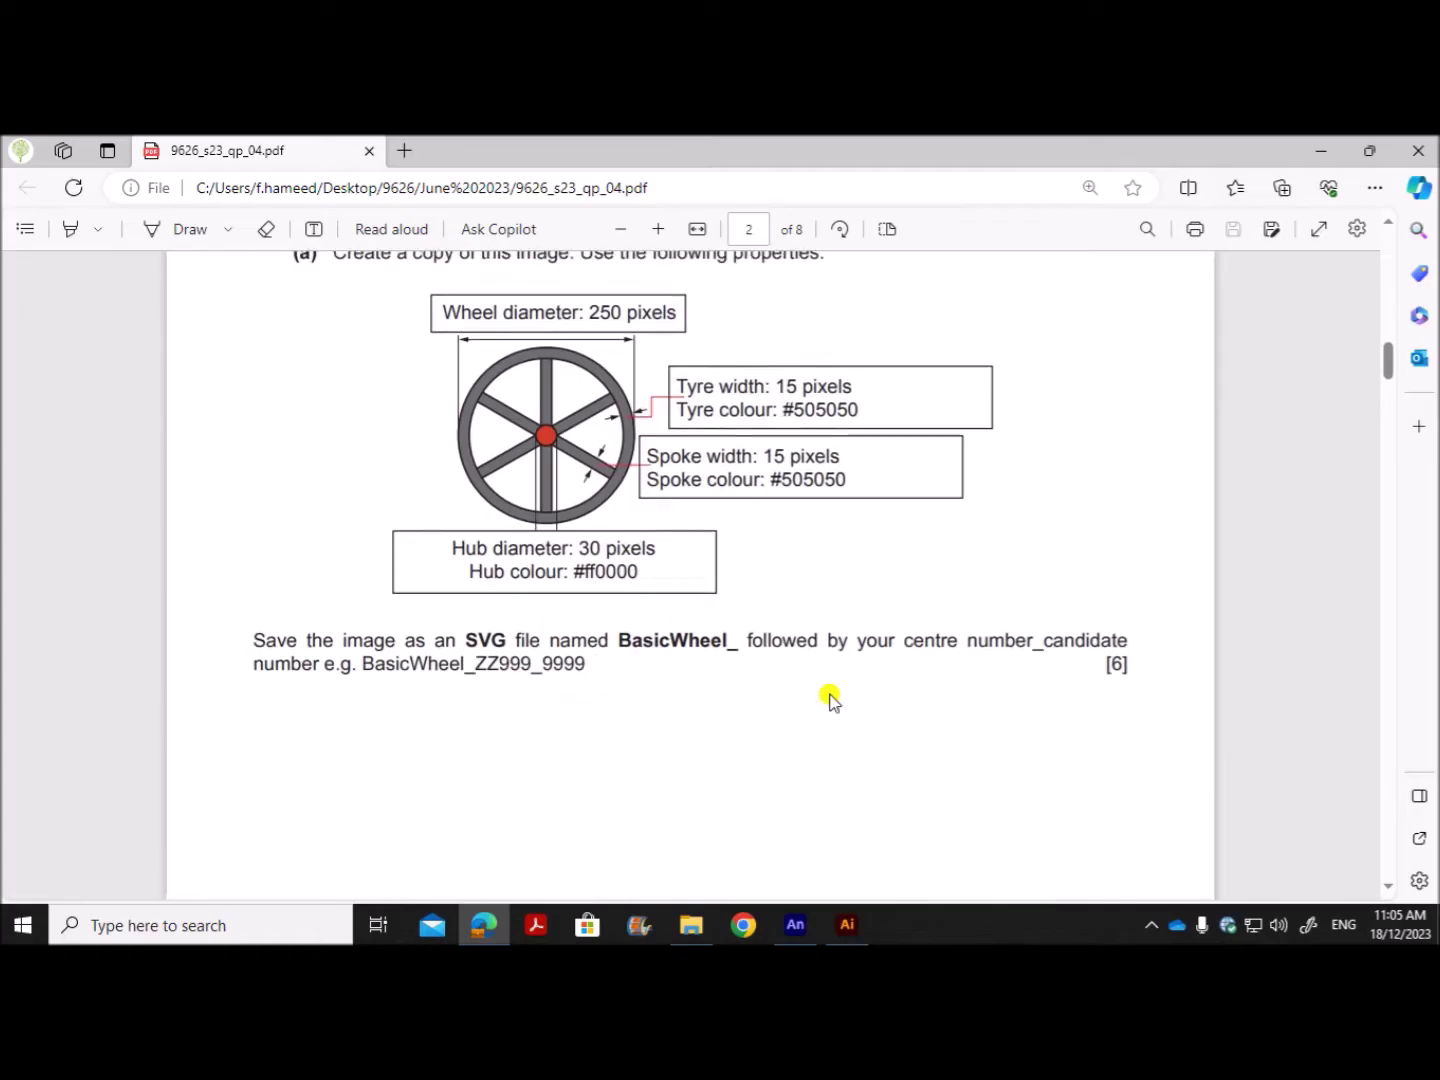
scroll(830, 697, "down", 20)
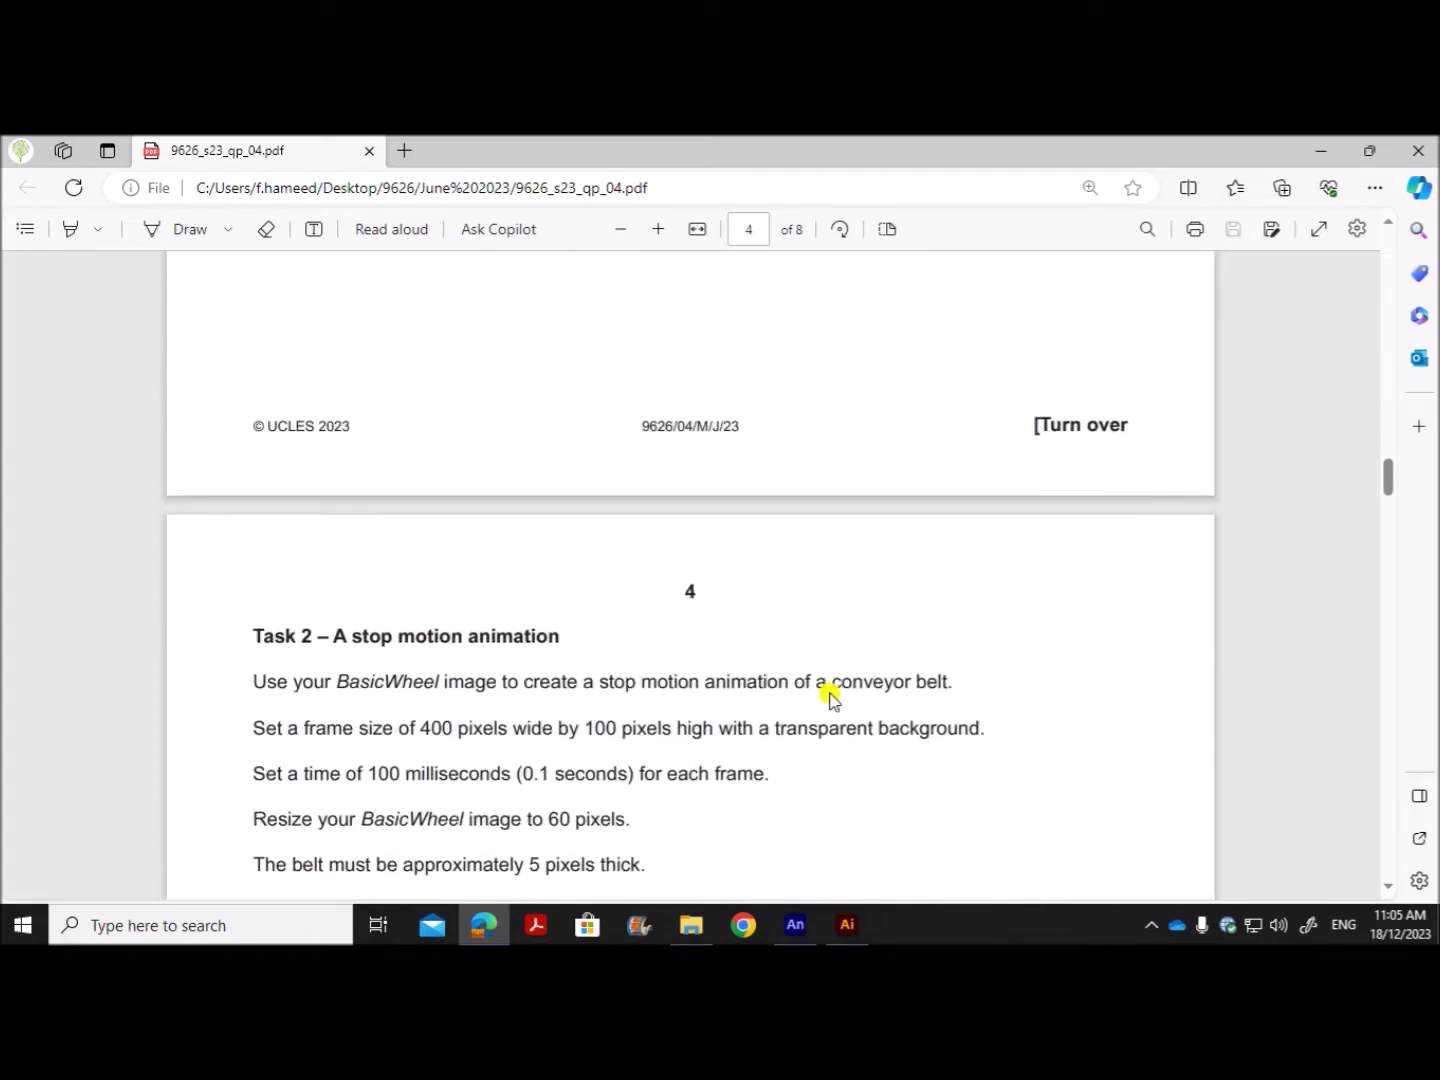
scroll(830, 697, "up", 8)
scroll(830, 697, "up", 20)
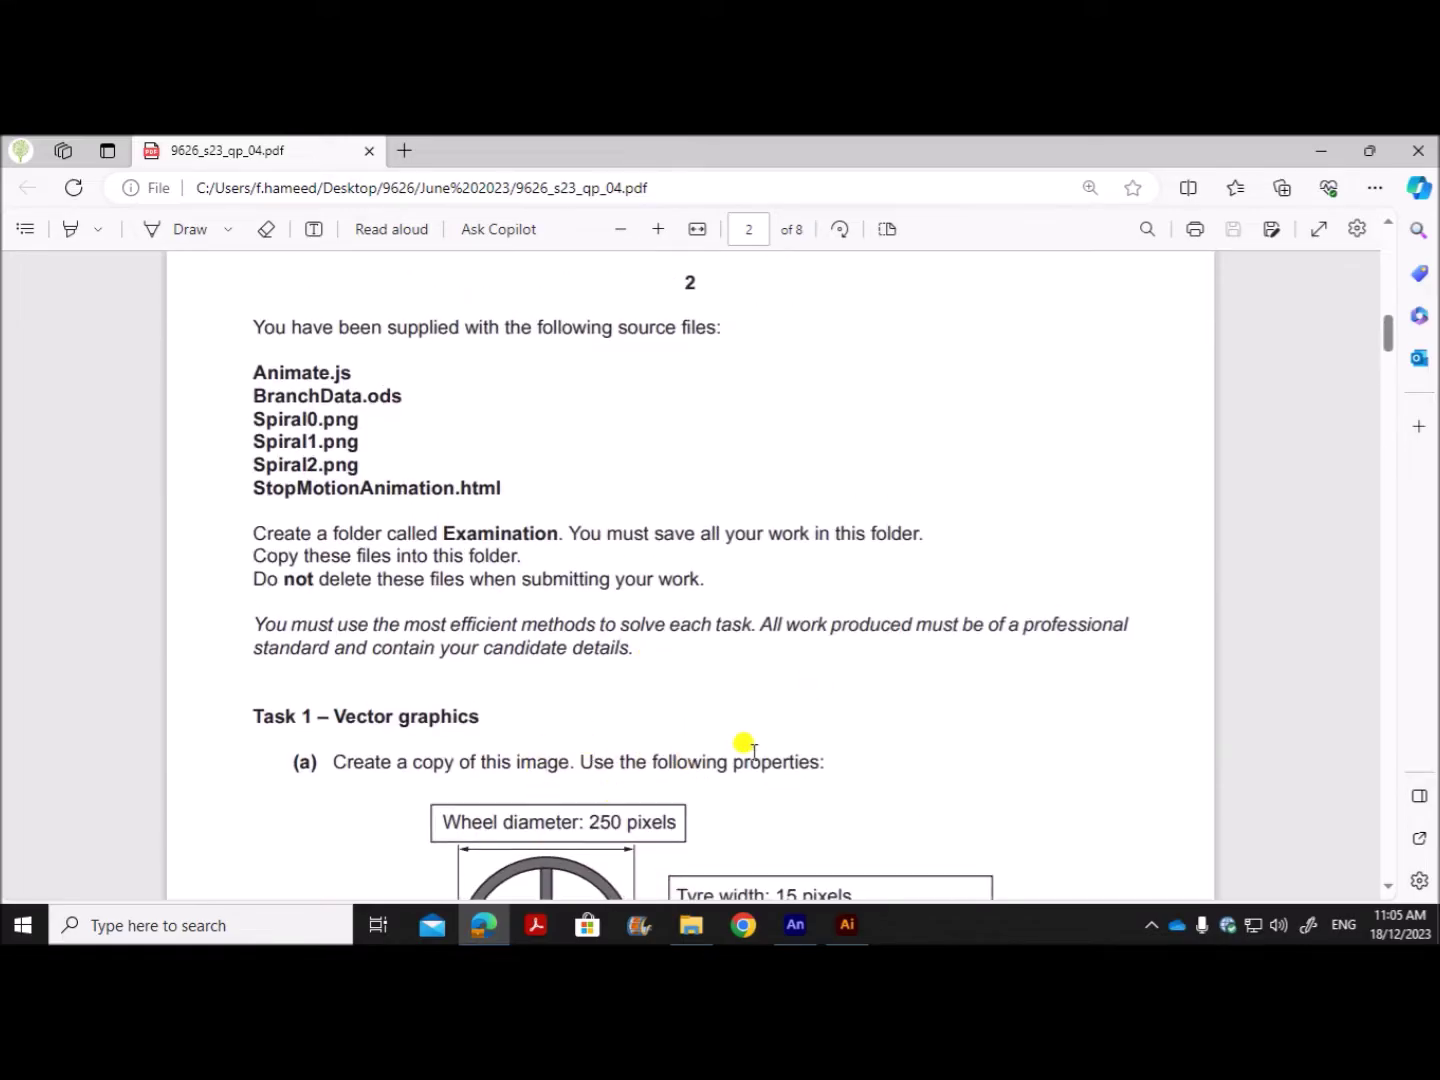
scroll(755, 742, "down", 12)
scroll(780, 752, "down", 15)
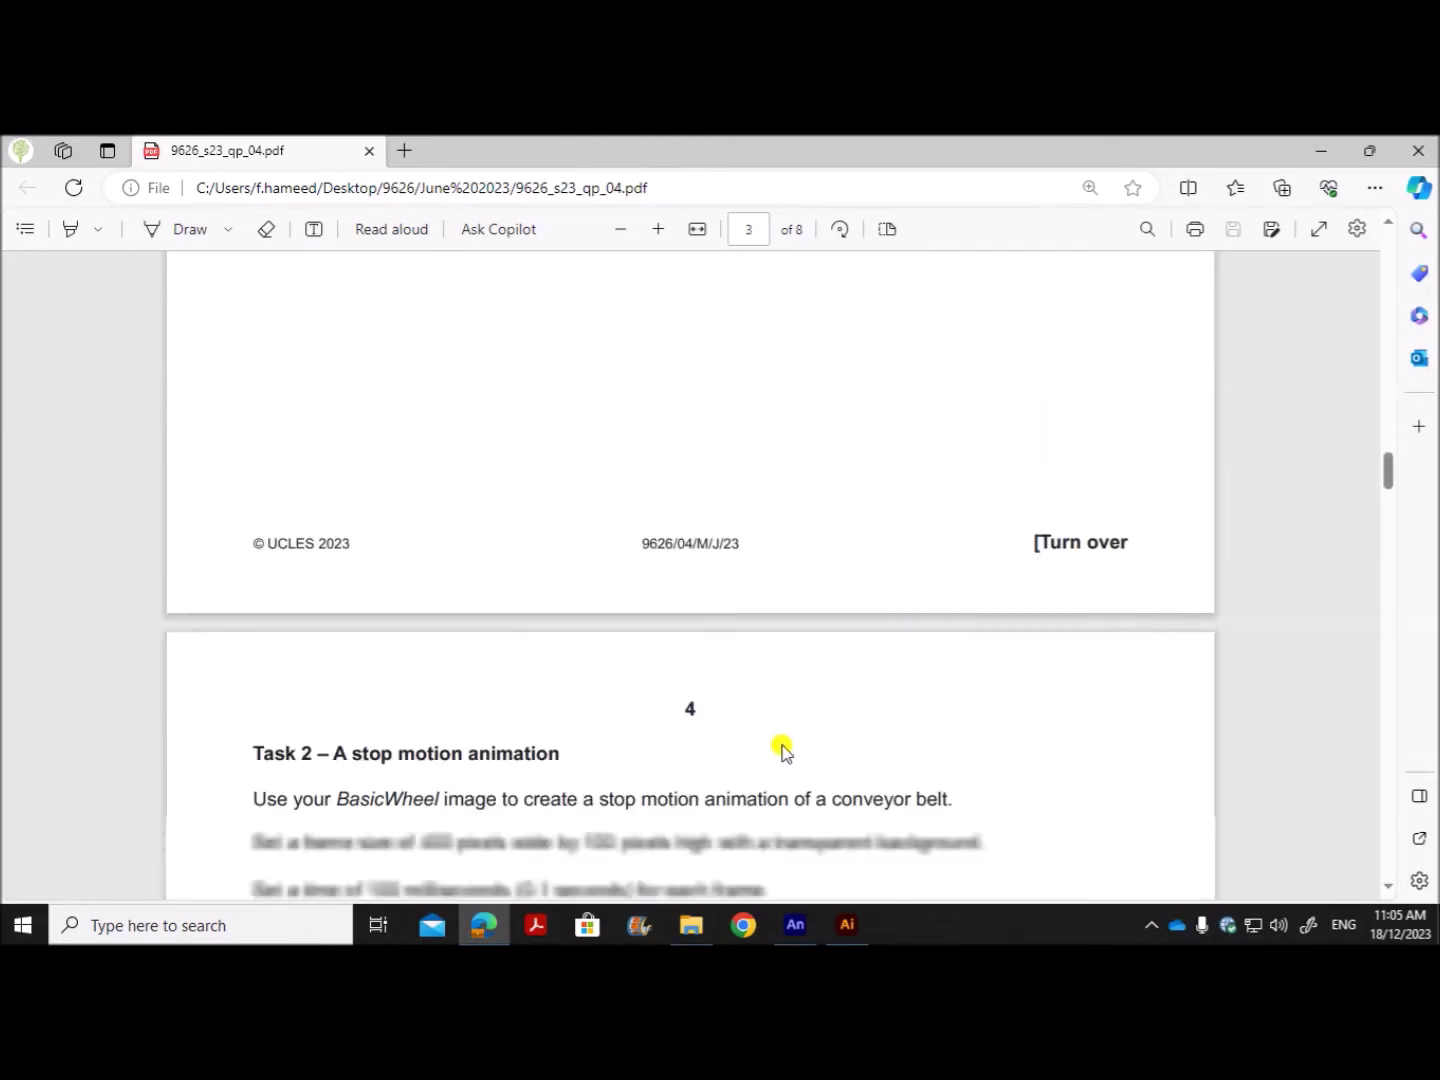
scroll(786, 747, "up", 5)
scroll(786, 747, "up", 5)
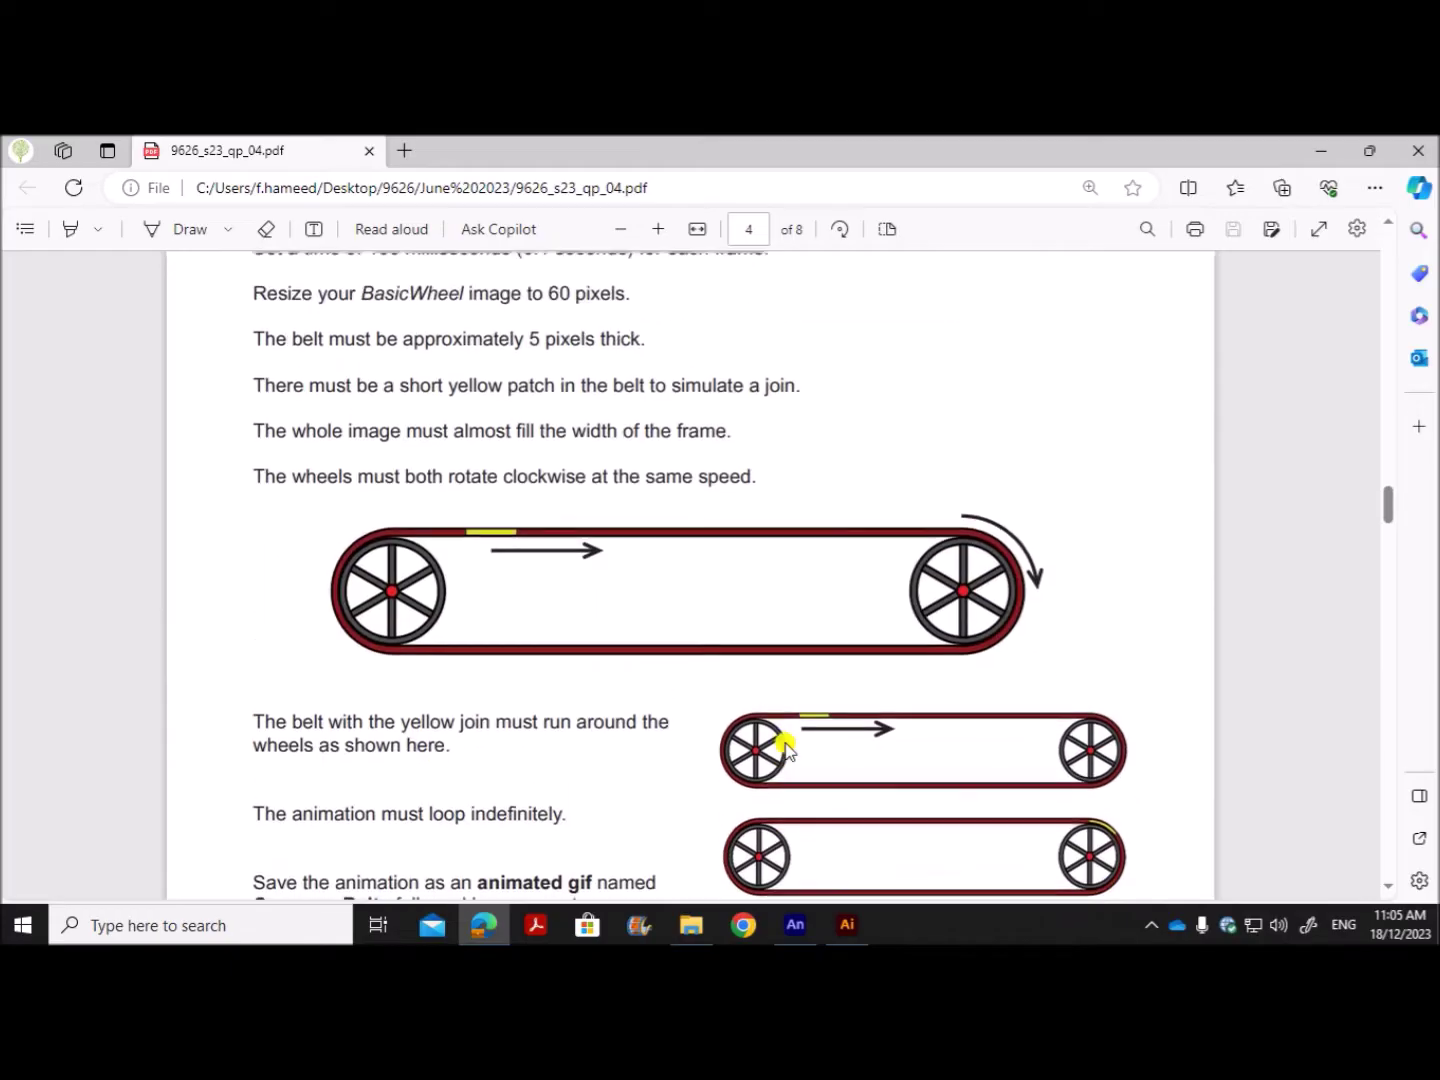
scroll(786, 748, "up", 1)
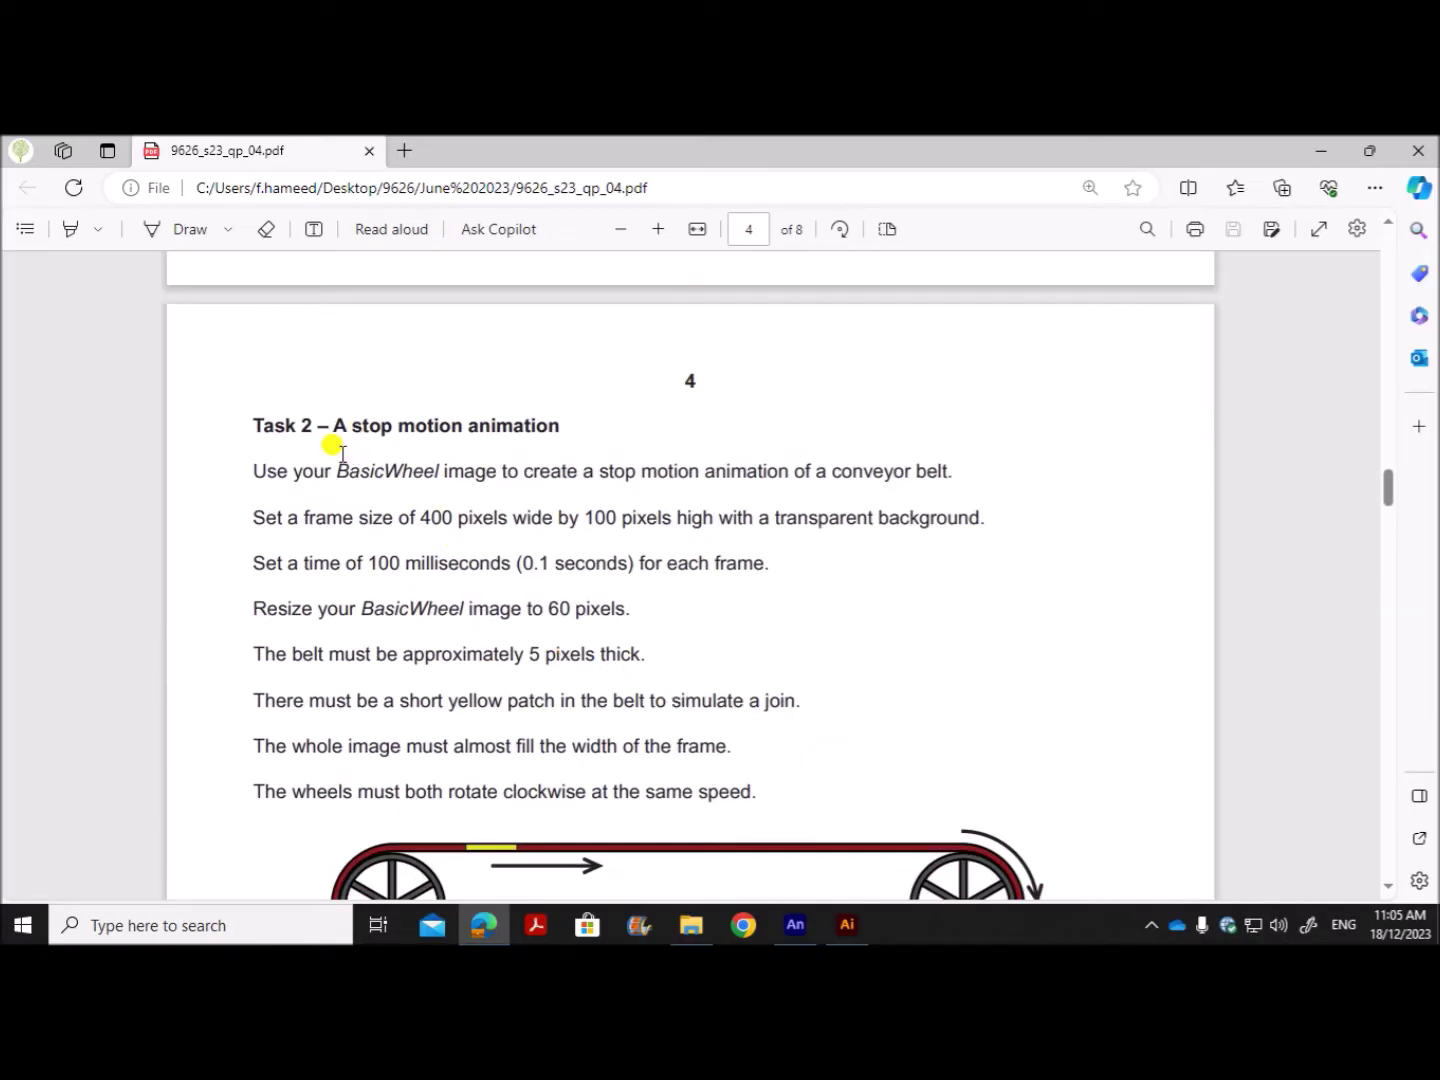
Step: Read the Task 2 requirements on the conveyor belt animation, its frame size and transparent background
left_click_drag(268, 472, 958, 459)
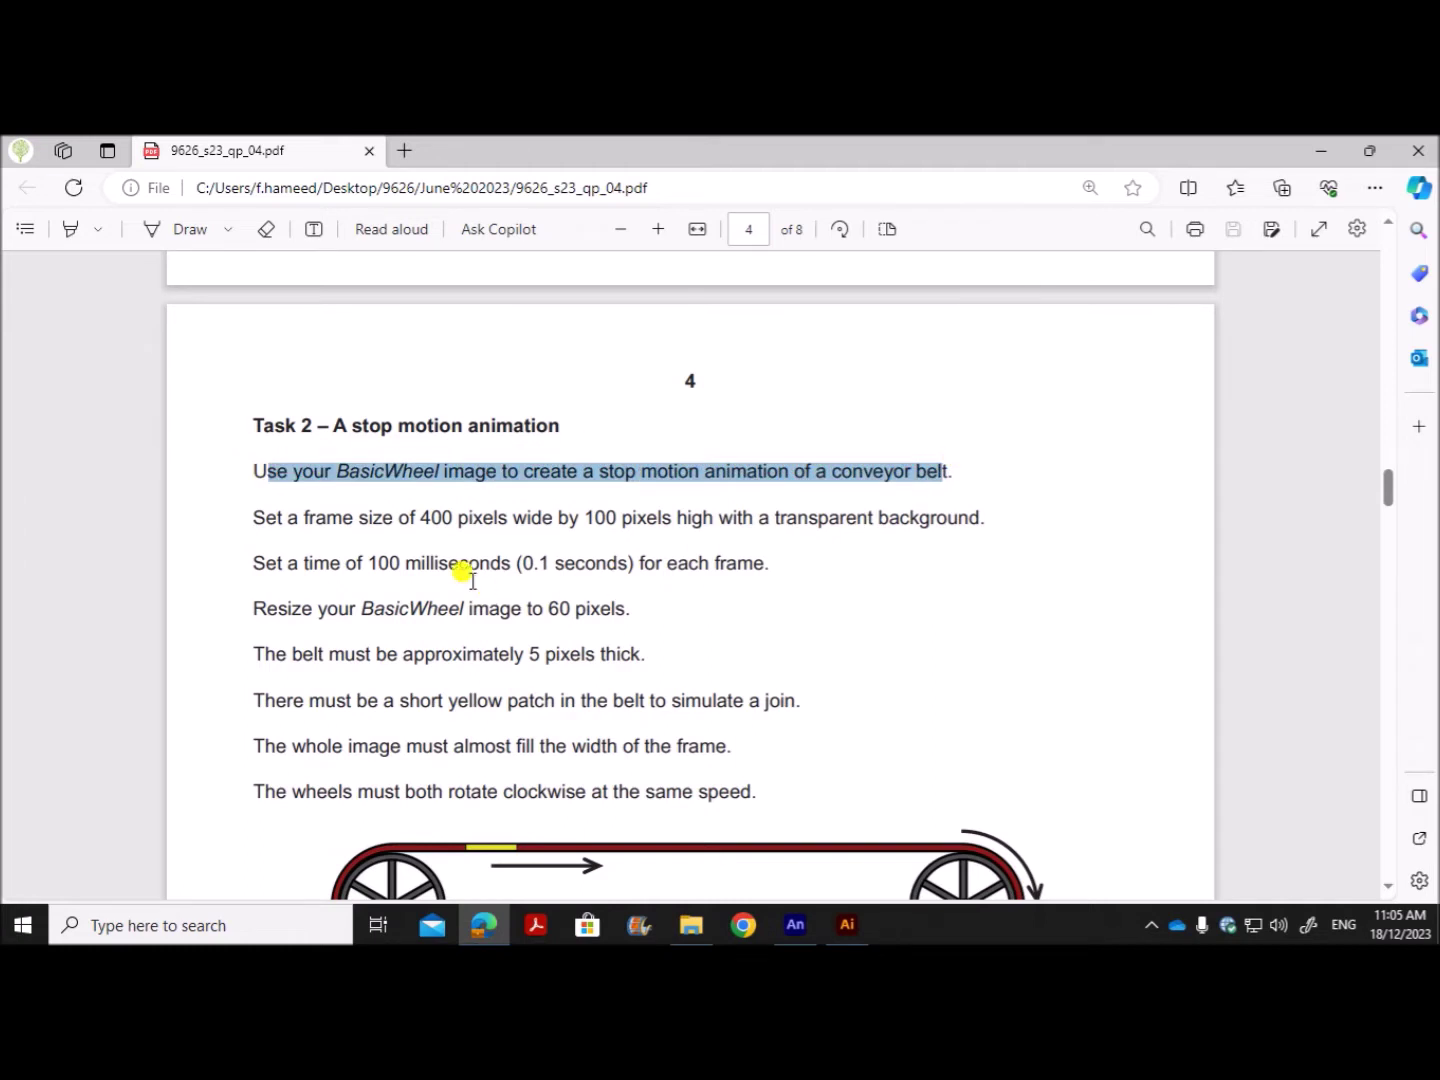
scroll(400, 520, "down", 2)
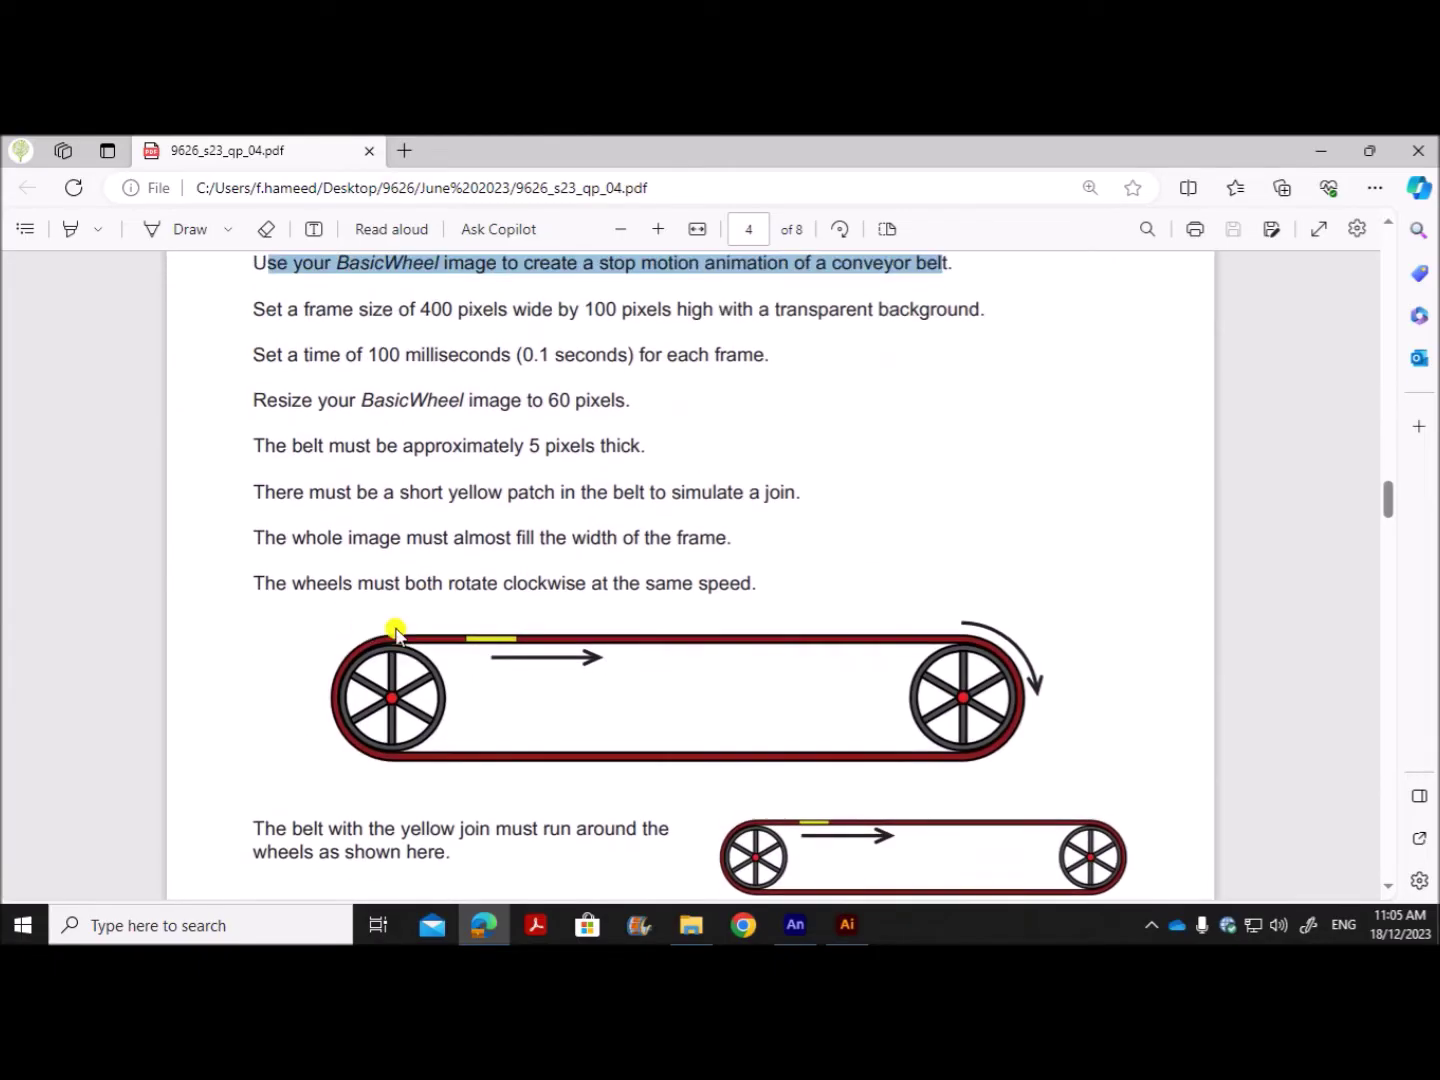
scroll(441, 520, "up", 2)
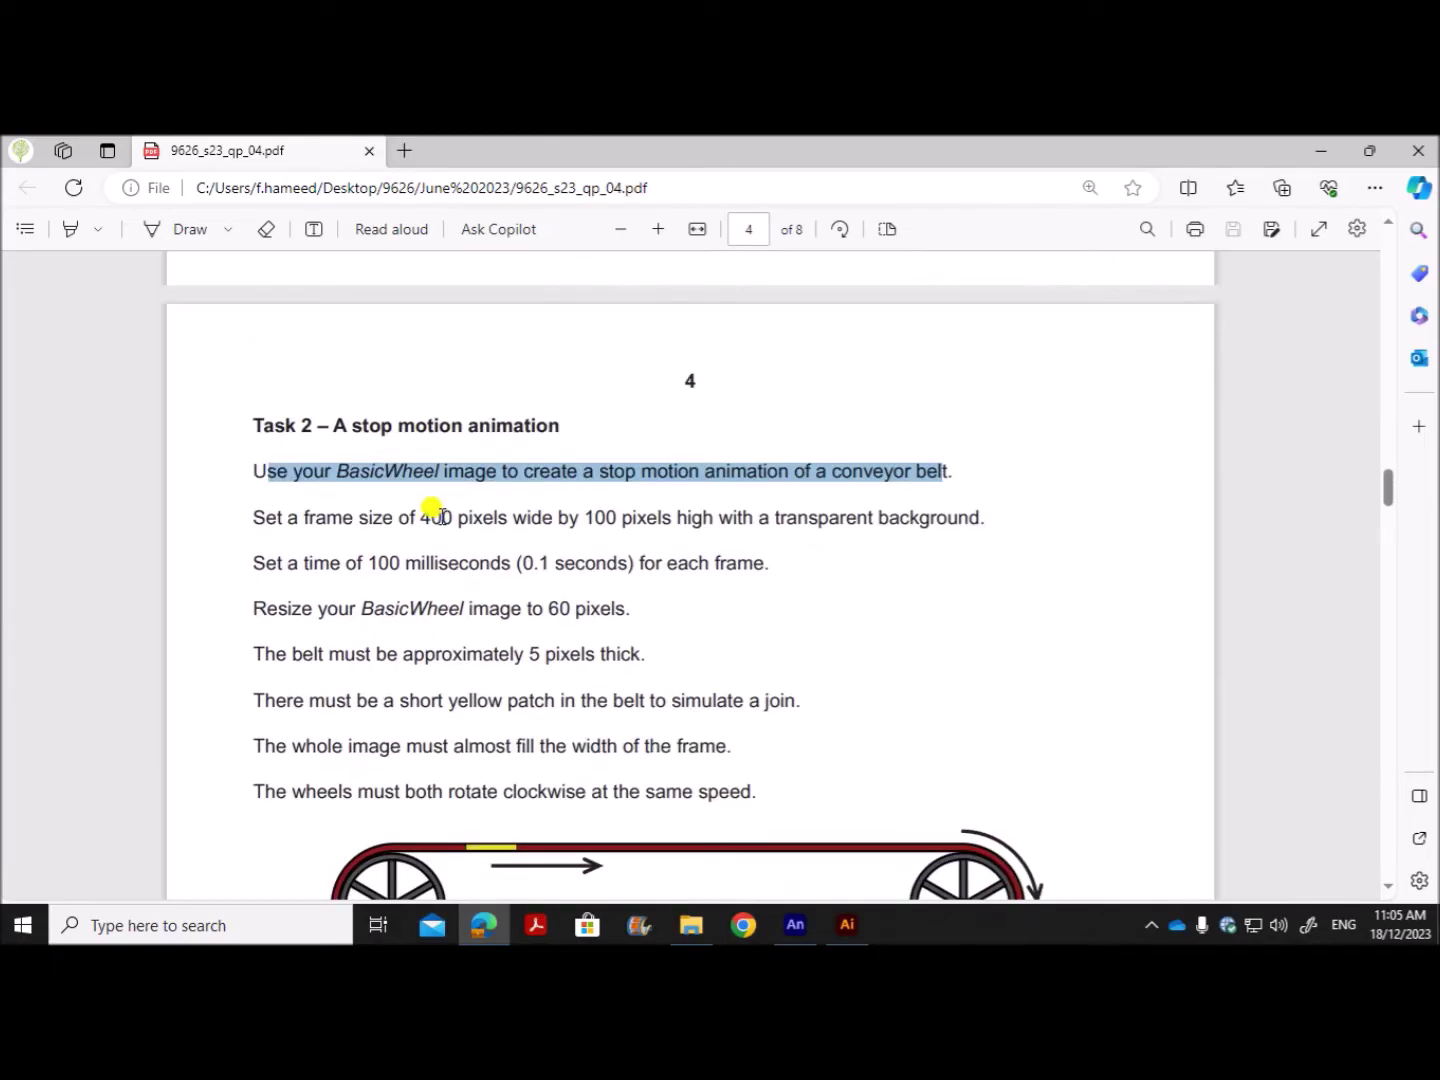
left_click_drag(279, 520, 987, 520)
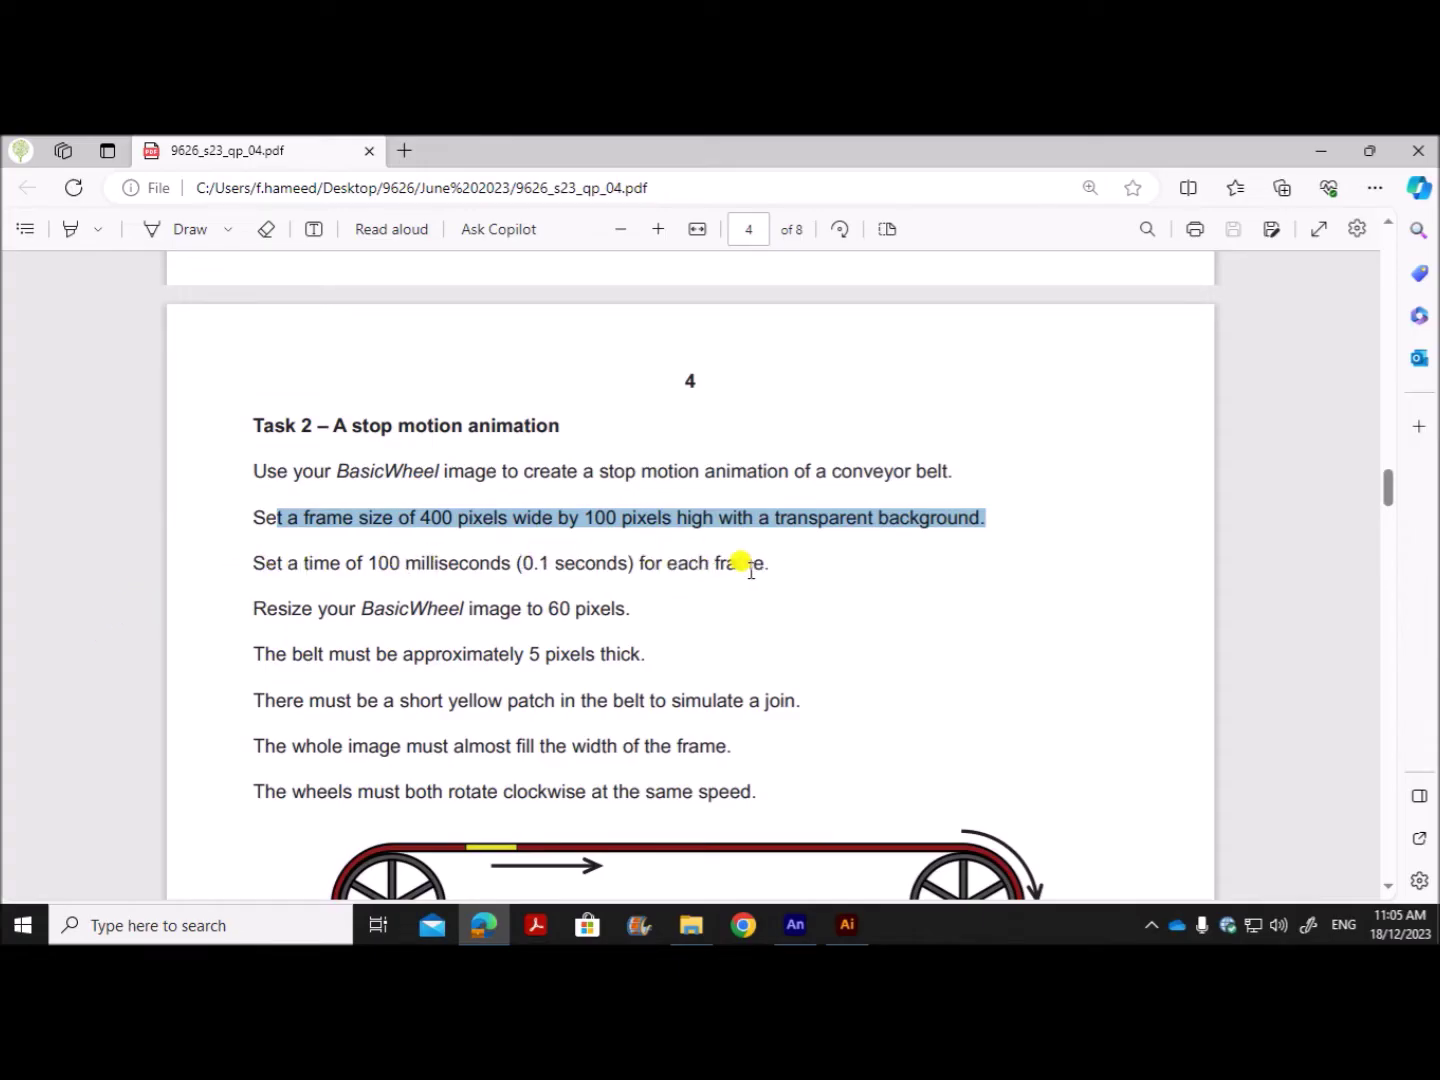
scroll(730, 560, "down", 2)
scroll(726, 555, "up", 1)
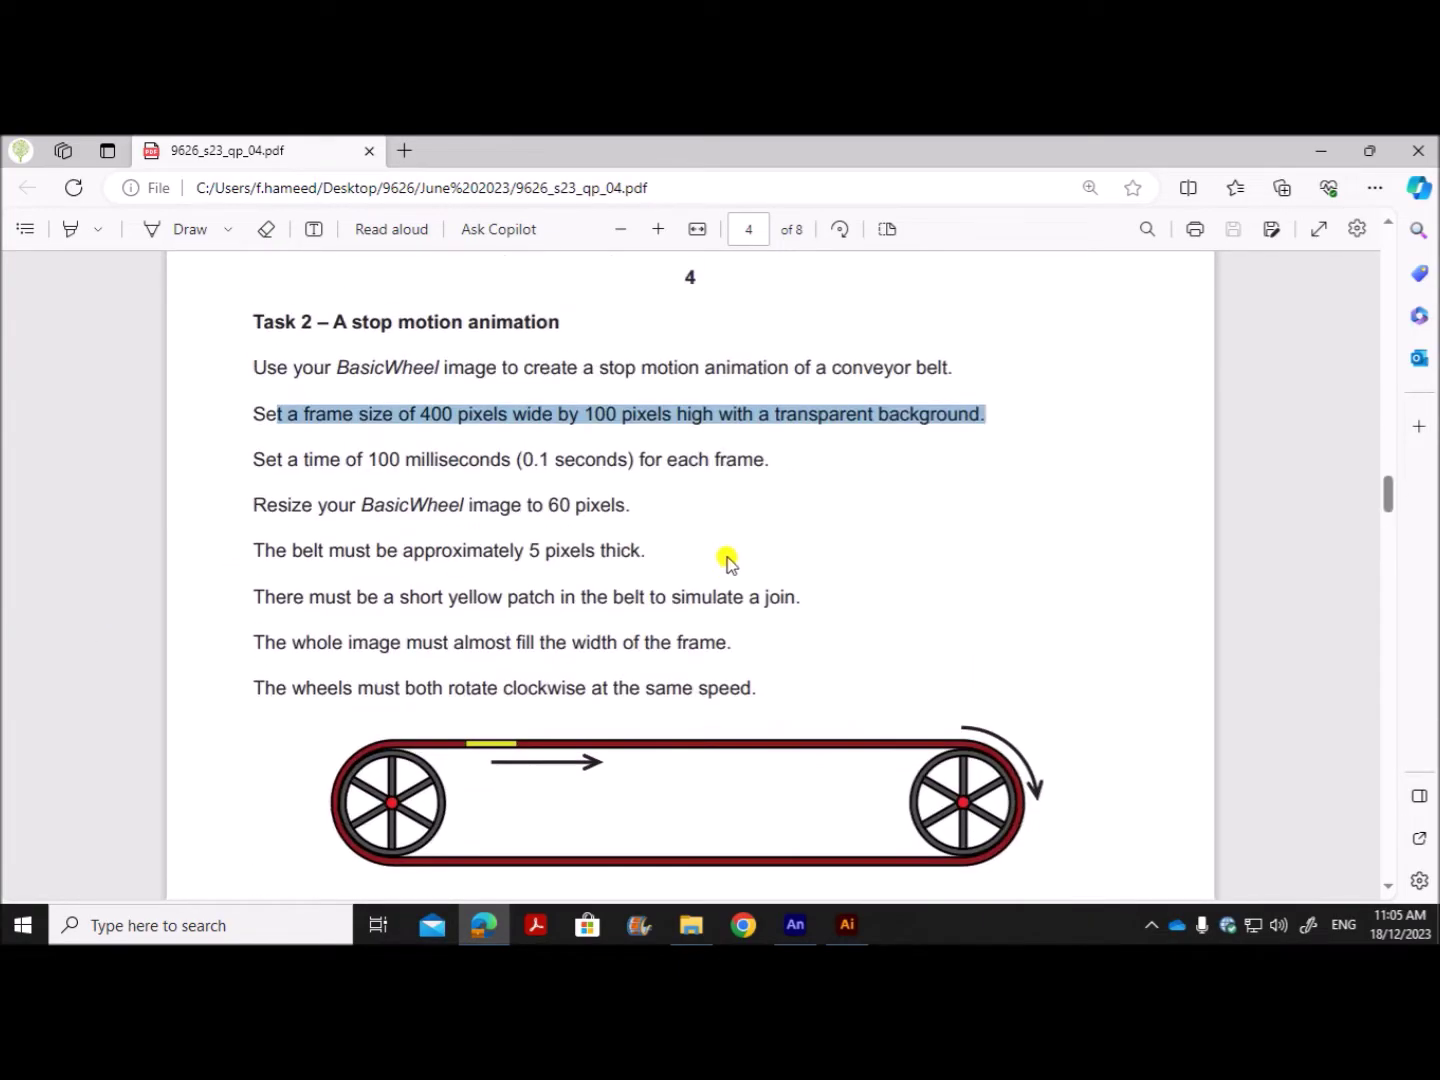
left_click(715, 470)
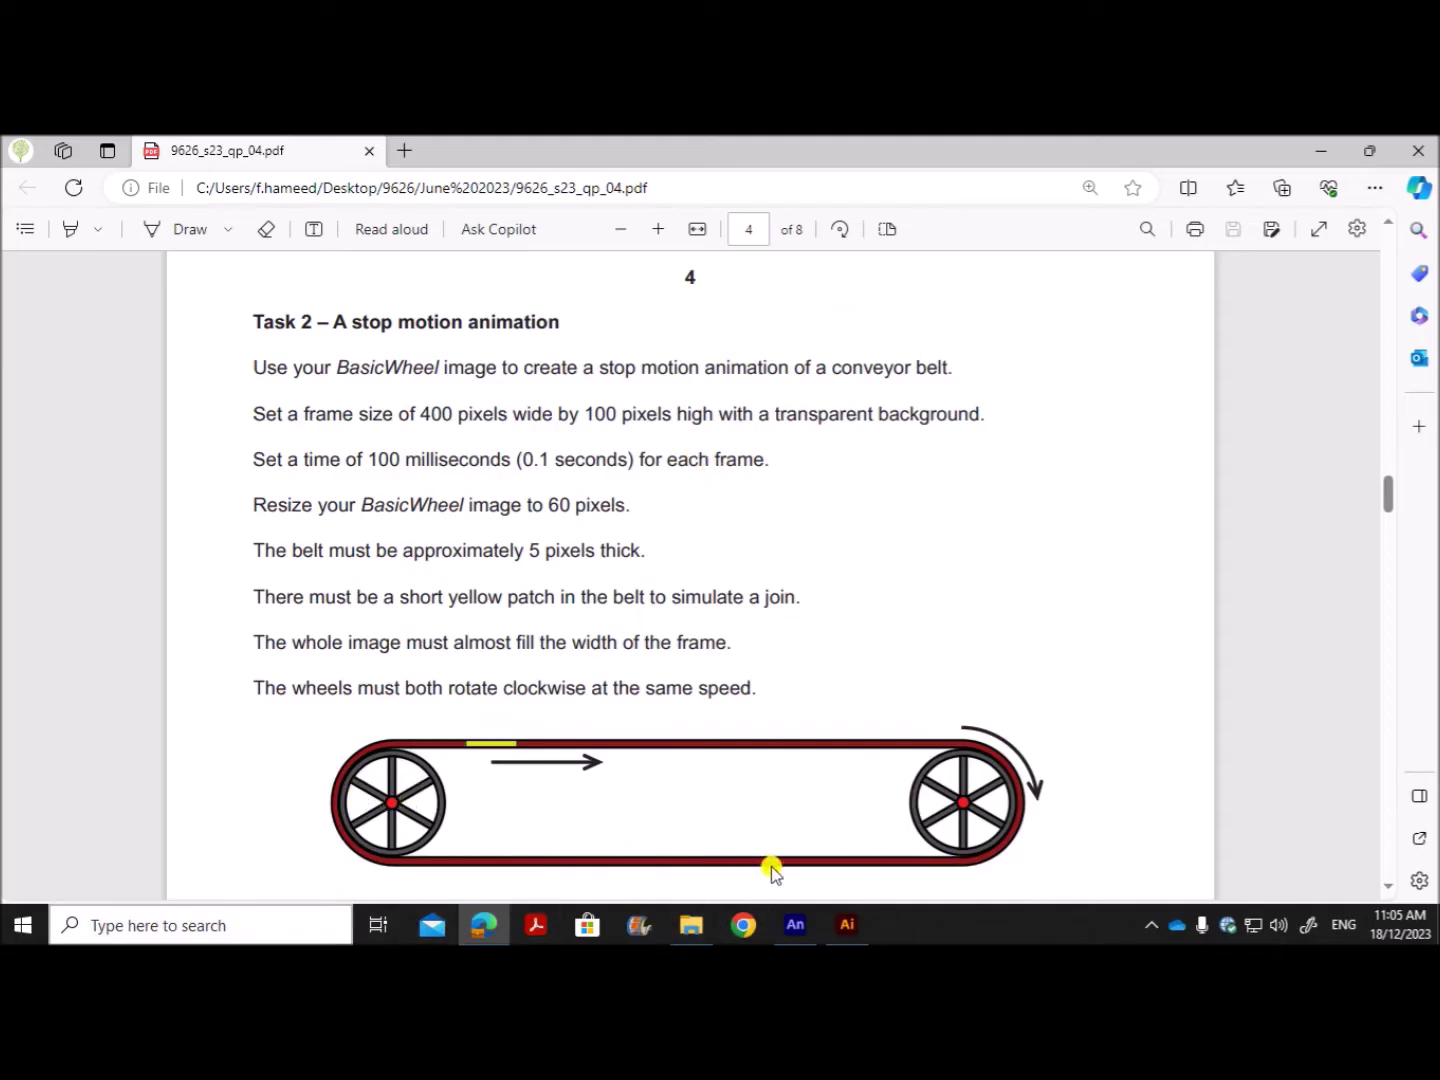
Step: Switch to Illustrator and create a new 800 x 600 px document in RGB color
left_click(864, 930)
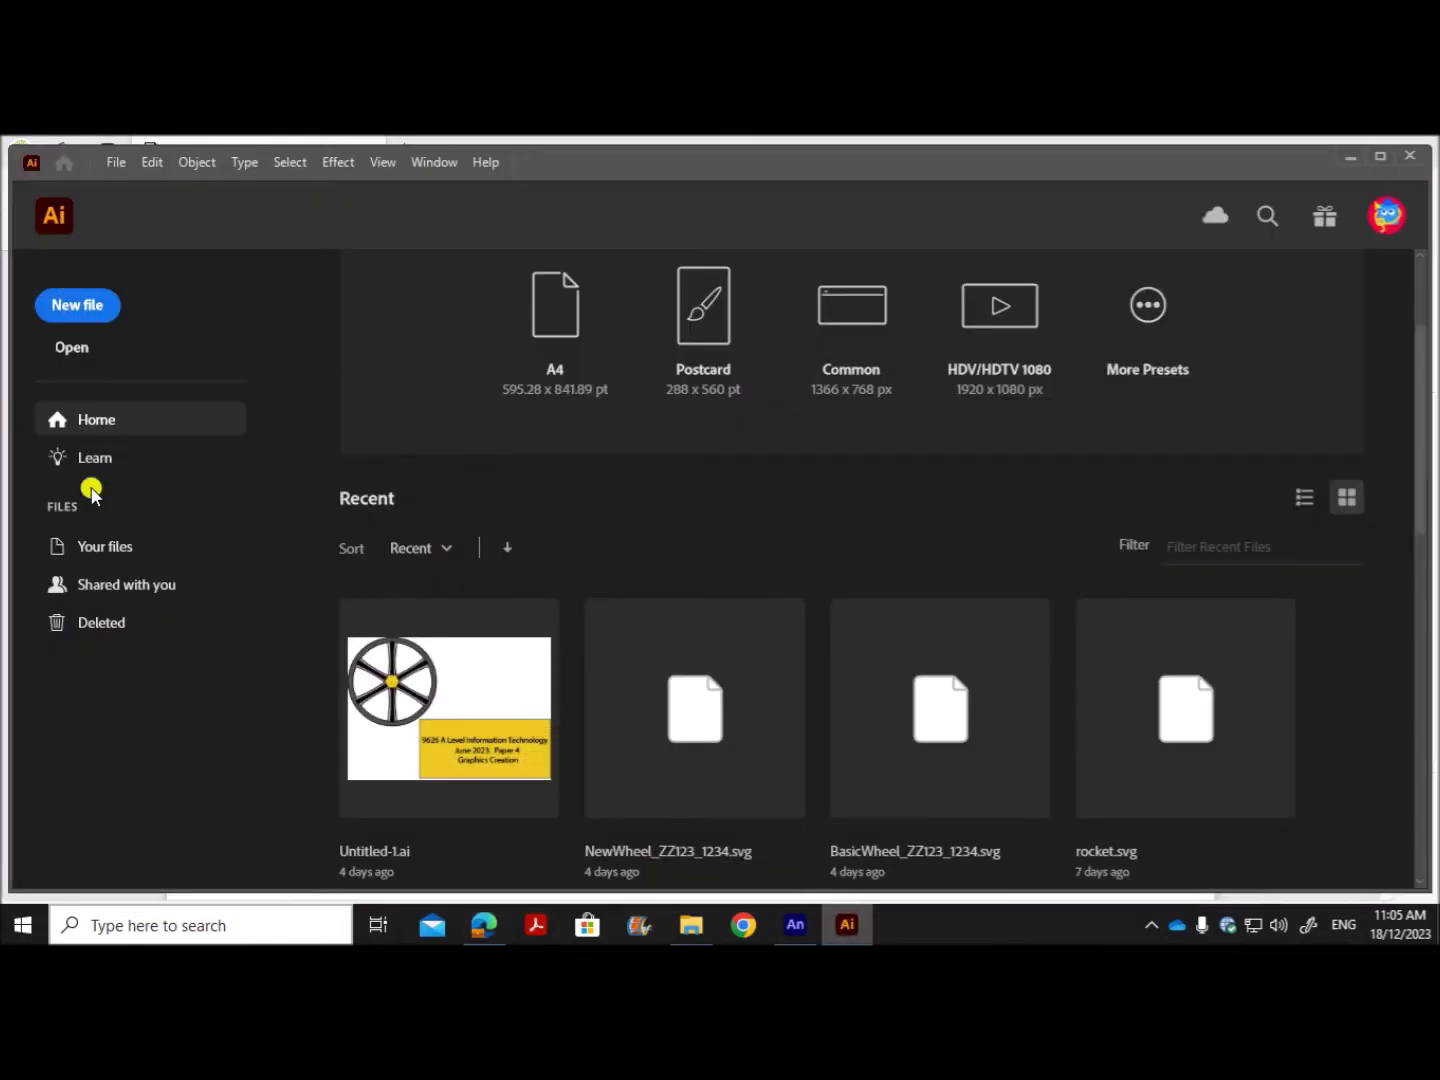
left_click(64, 300)
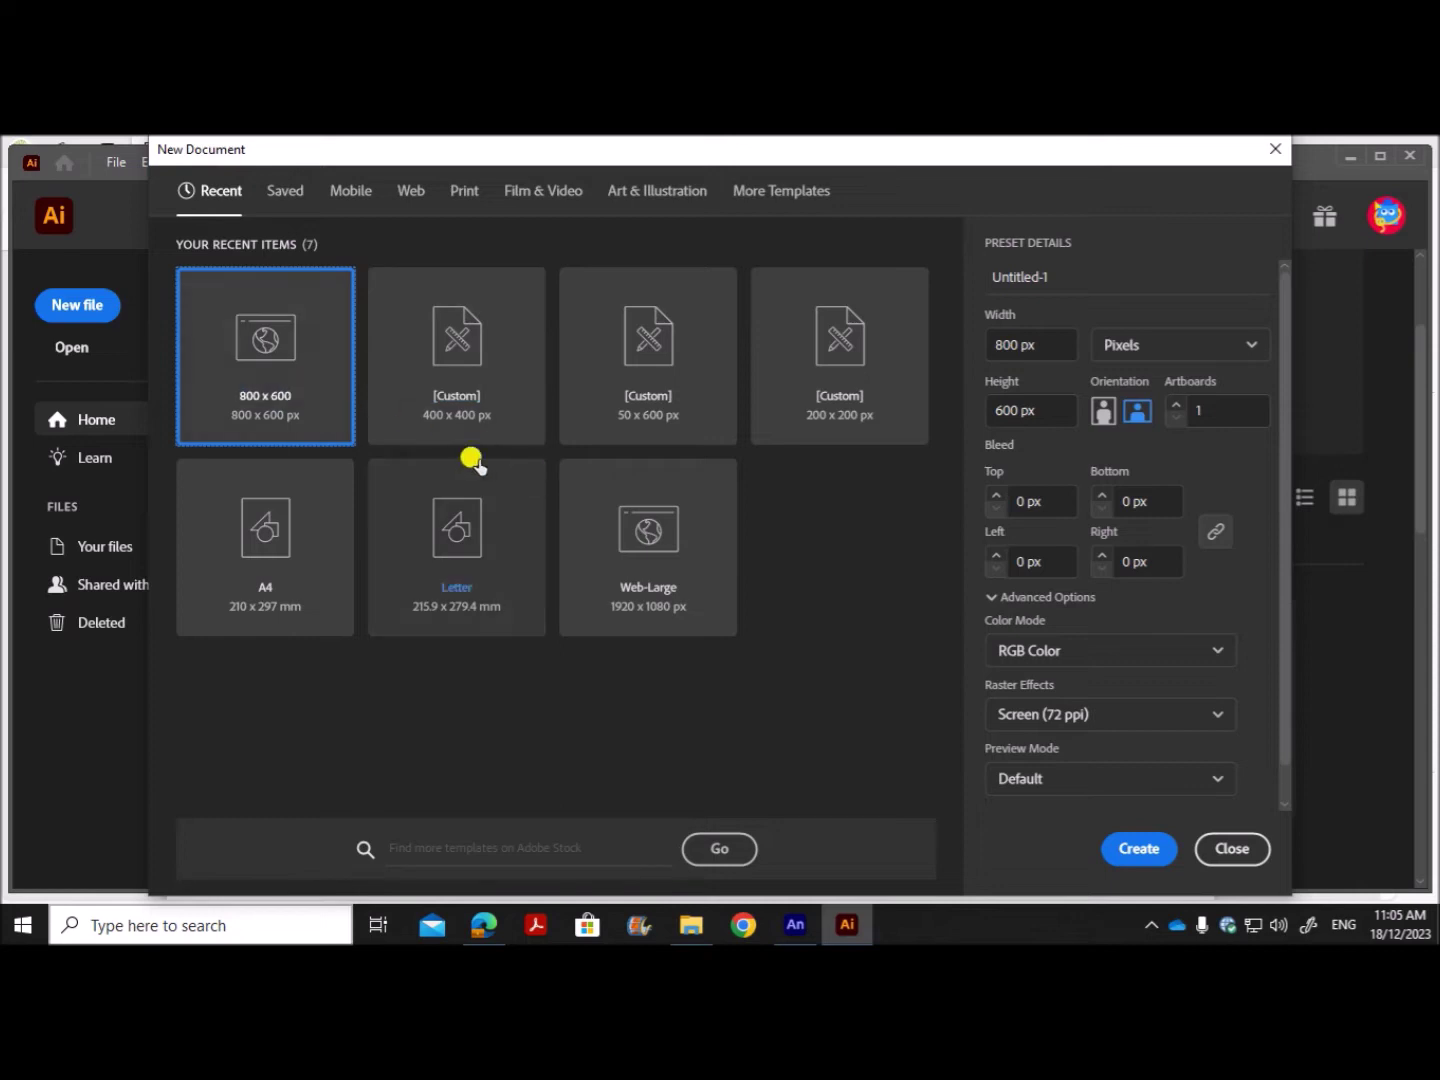
left_click(1140, 845)
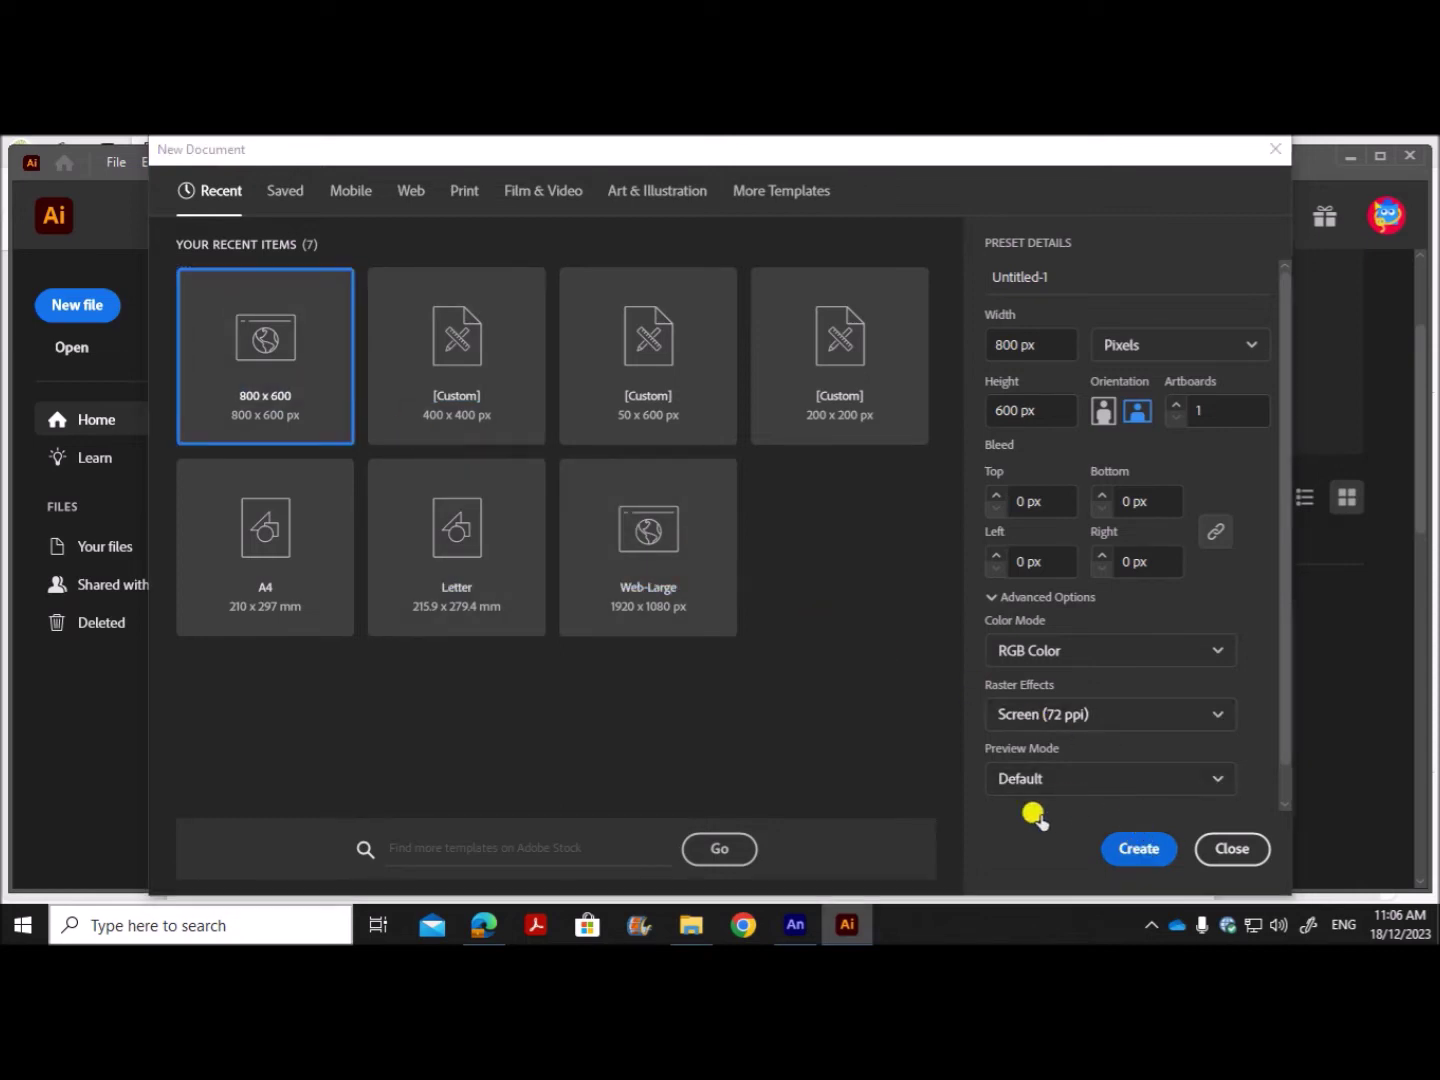
Step: Return to the exam paper in the browser and check the required wheel size, belt thickness and frame dimensions
left_click(482, 928)
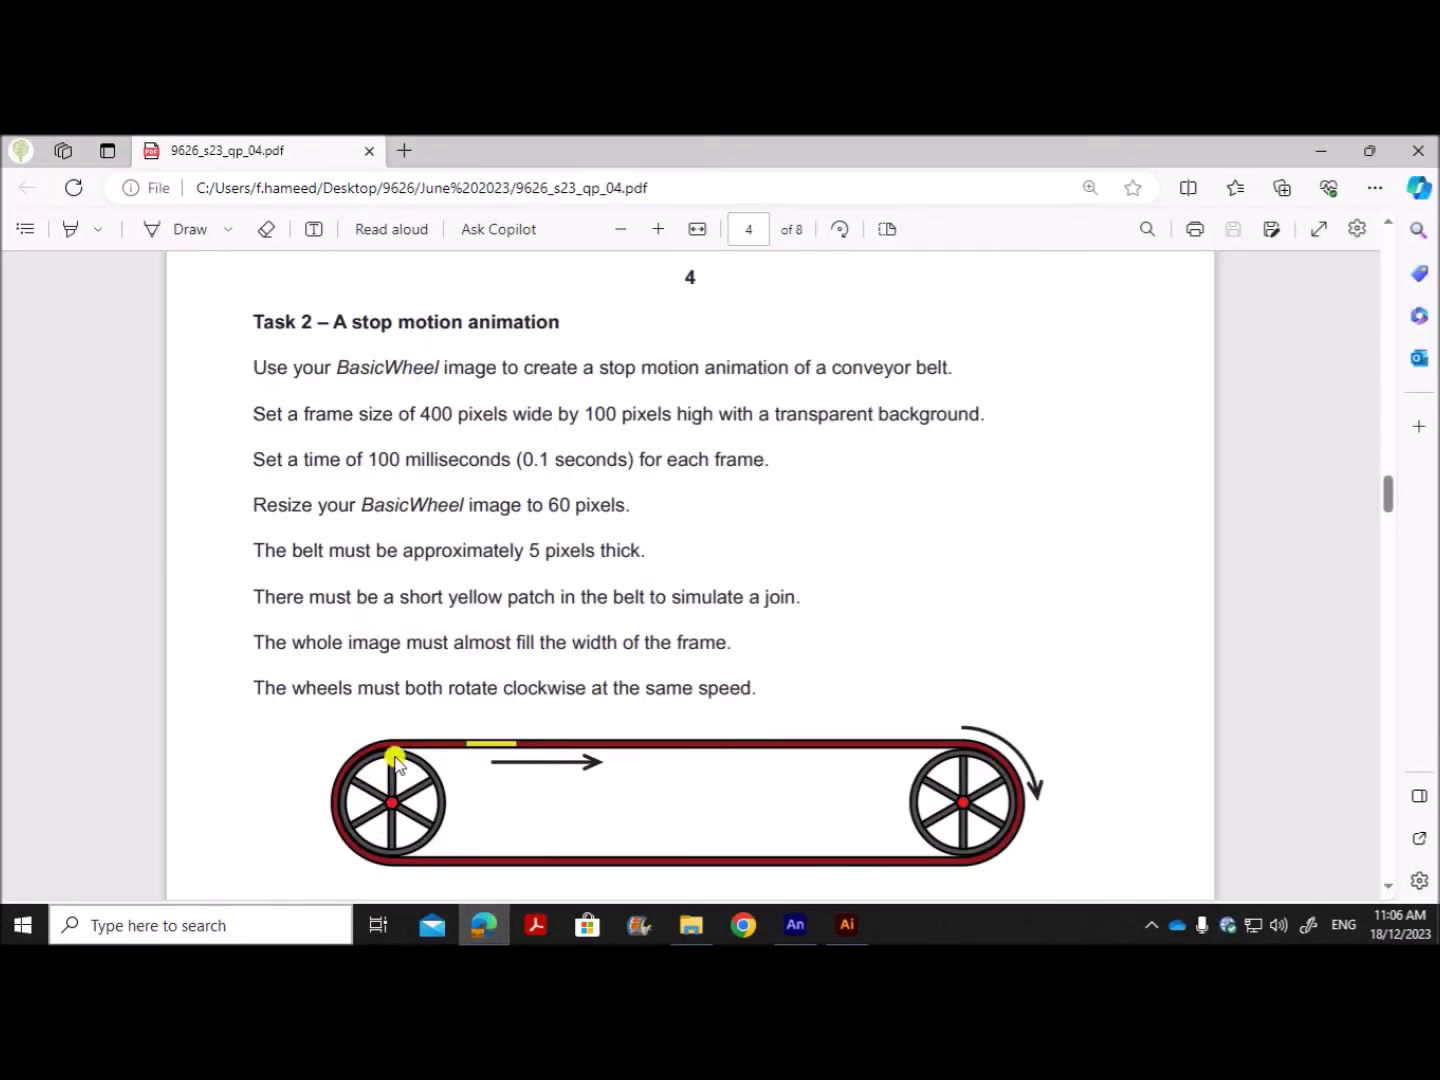
key("alt+Tab")
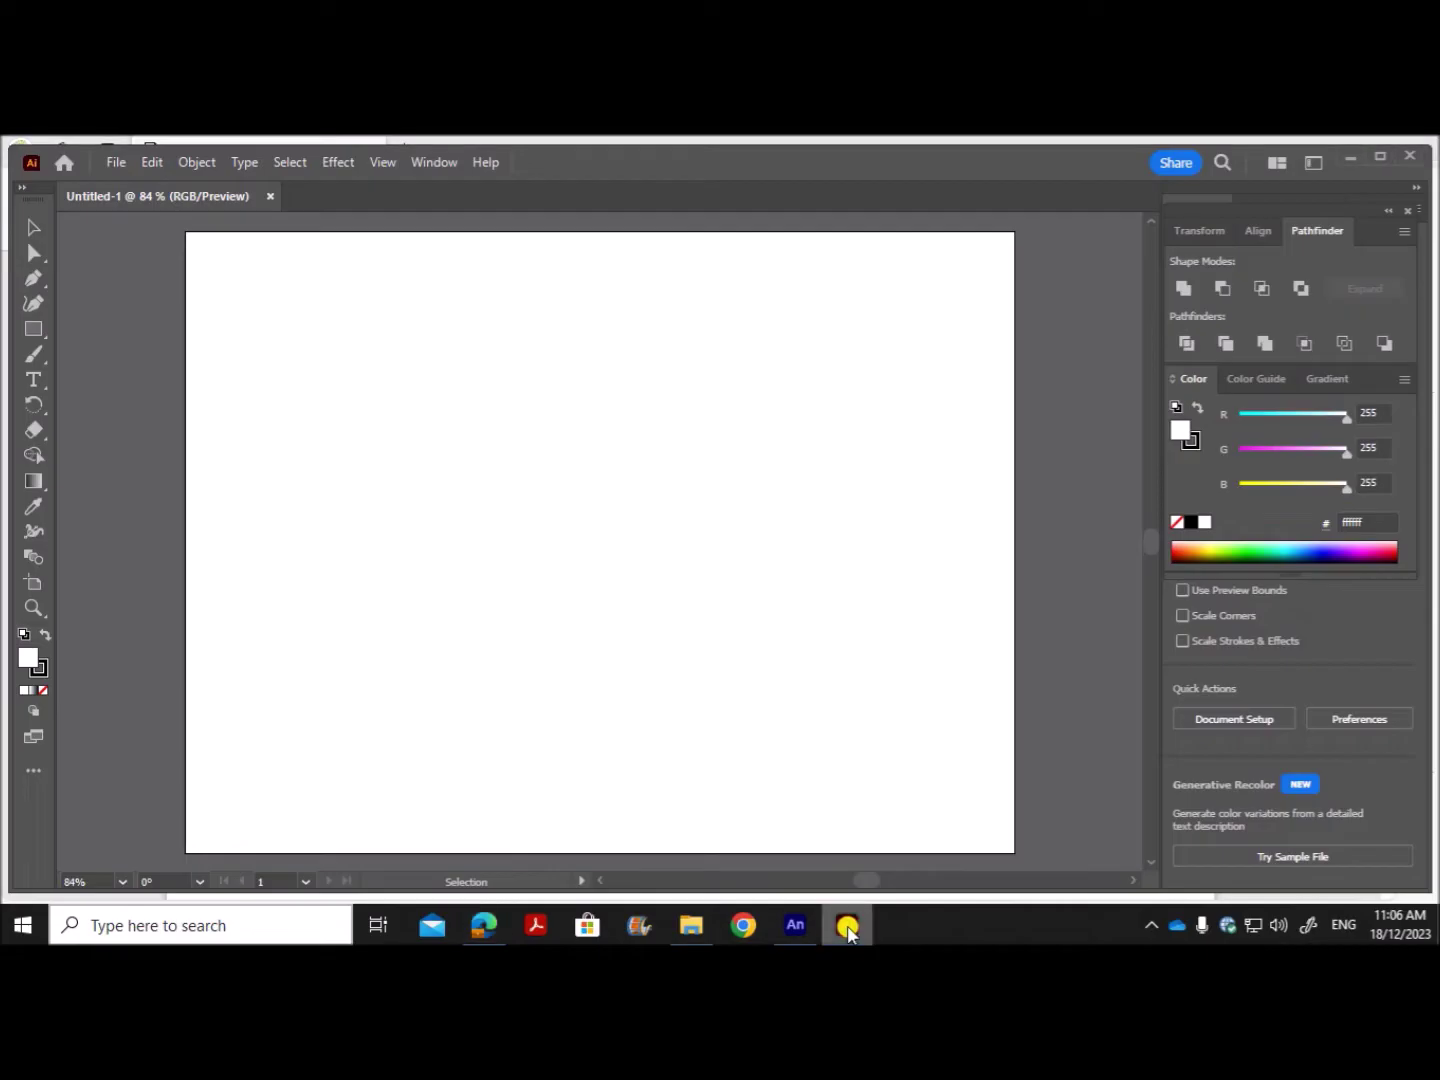
left_click(497, 932)
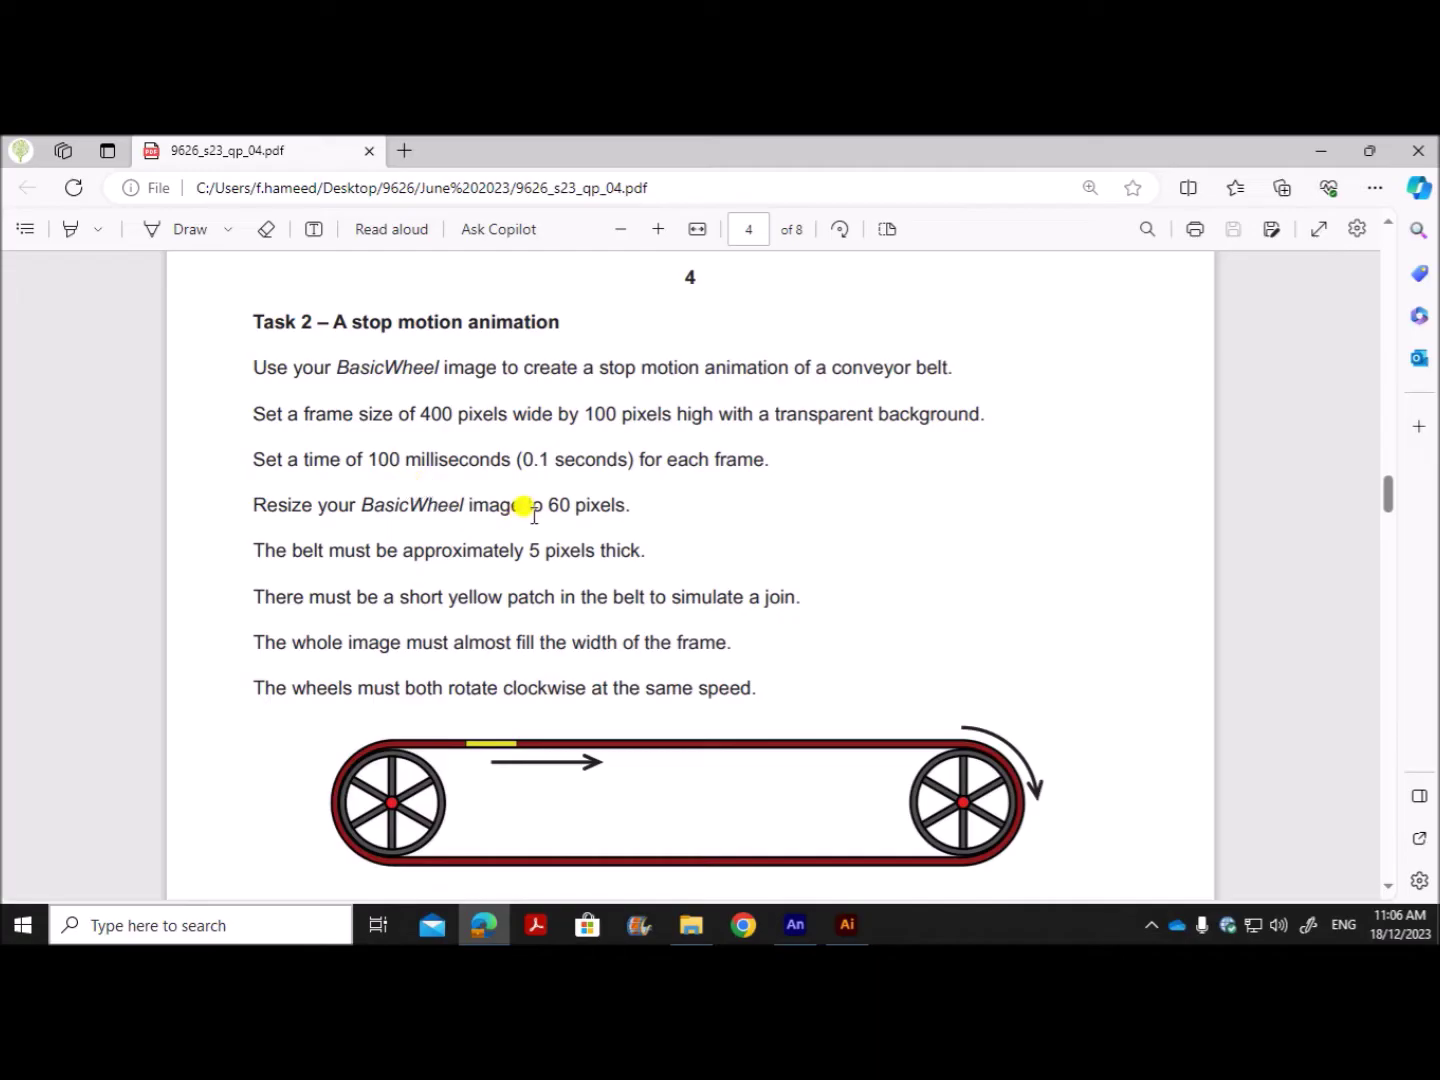
left_click_drag(550, 507, 626, 505)
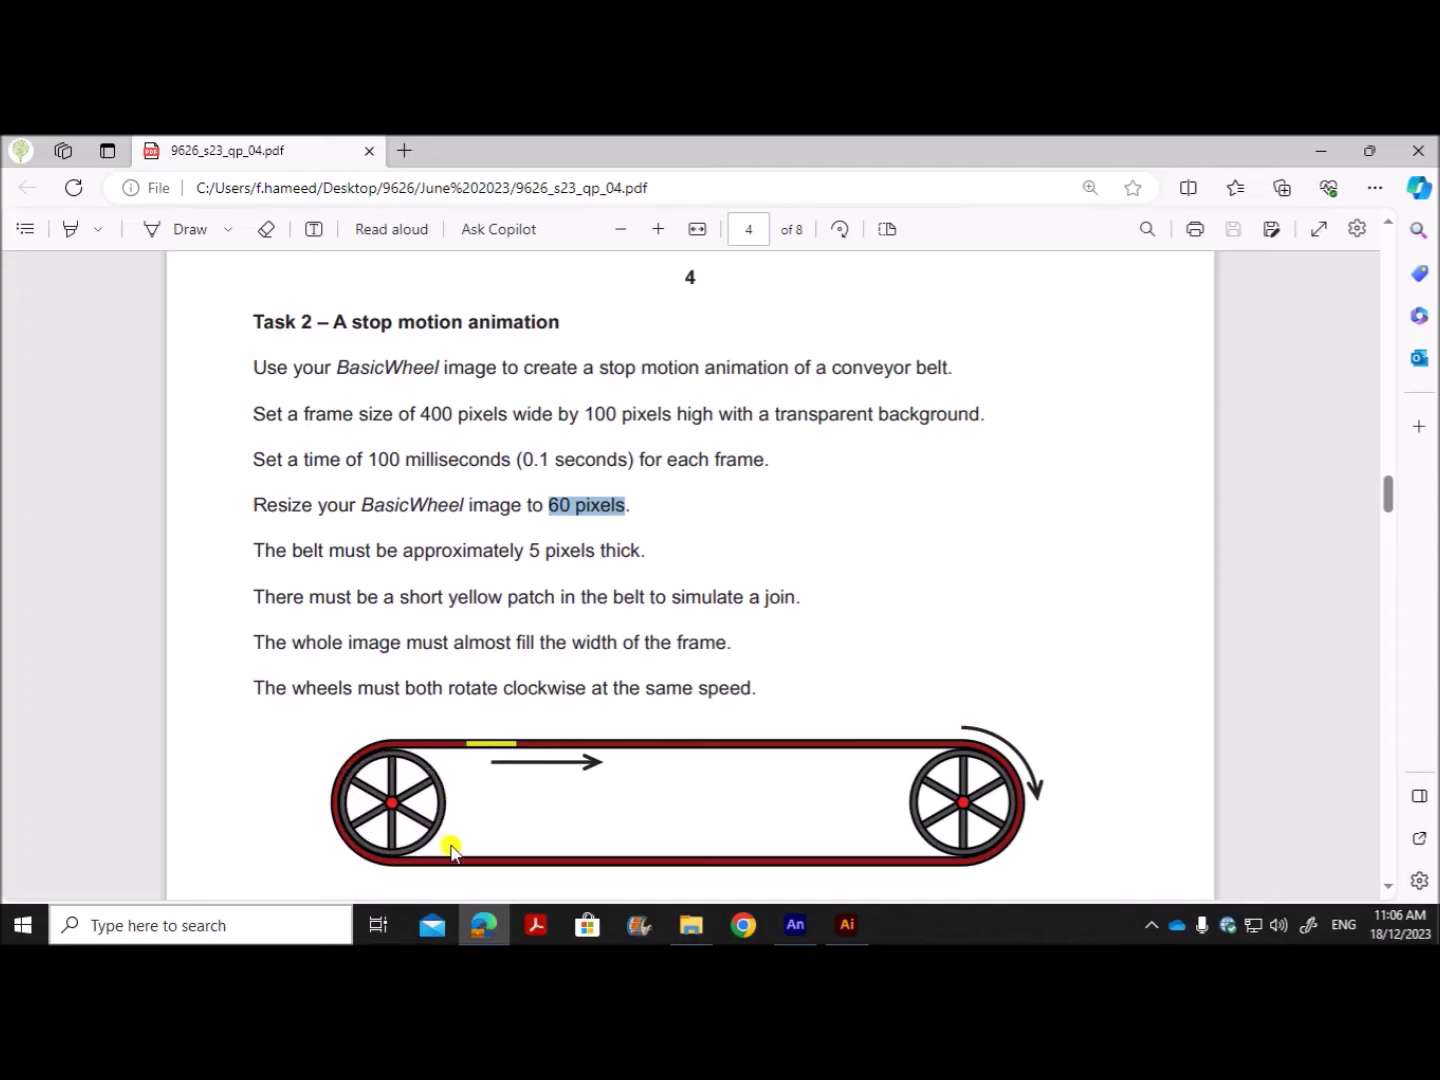
left_click_drag(520, 550, 646, 556)
left_click(560, 566)
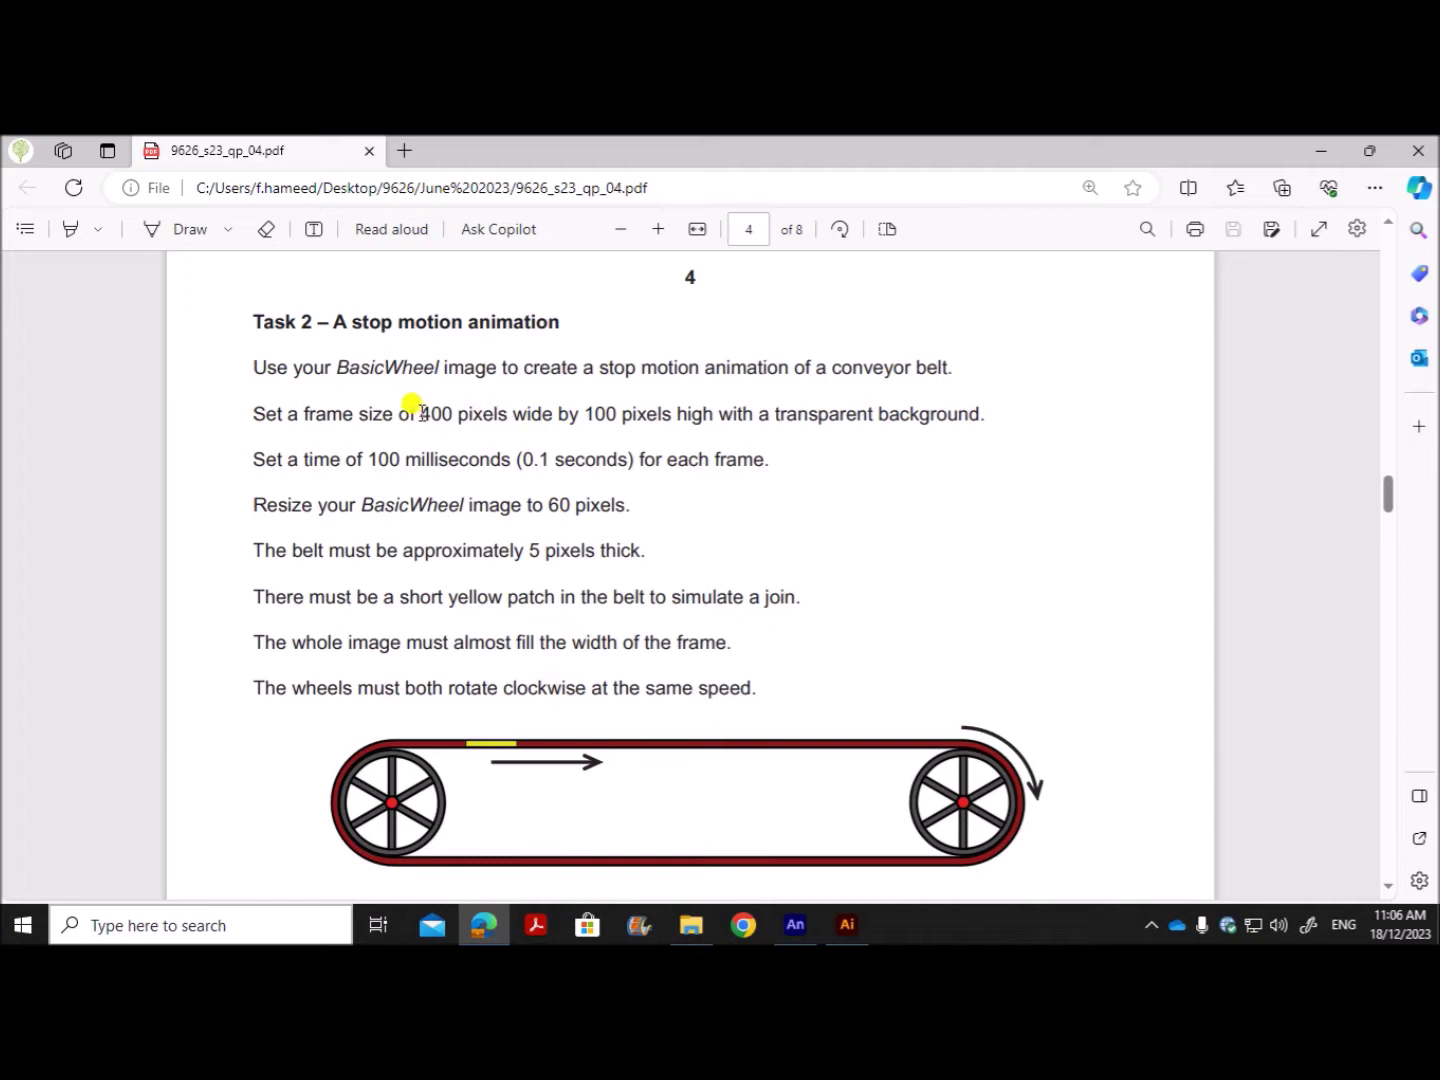
left_click_drag(421, 412, 666, 404)
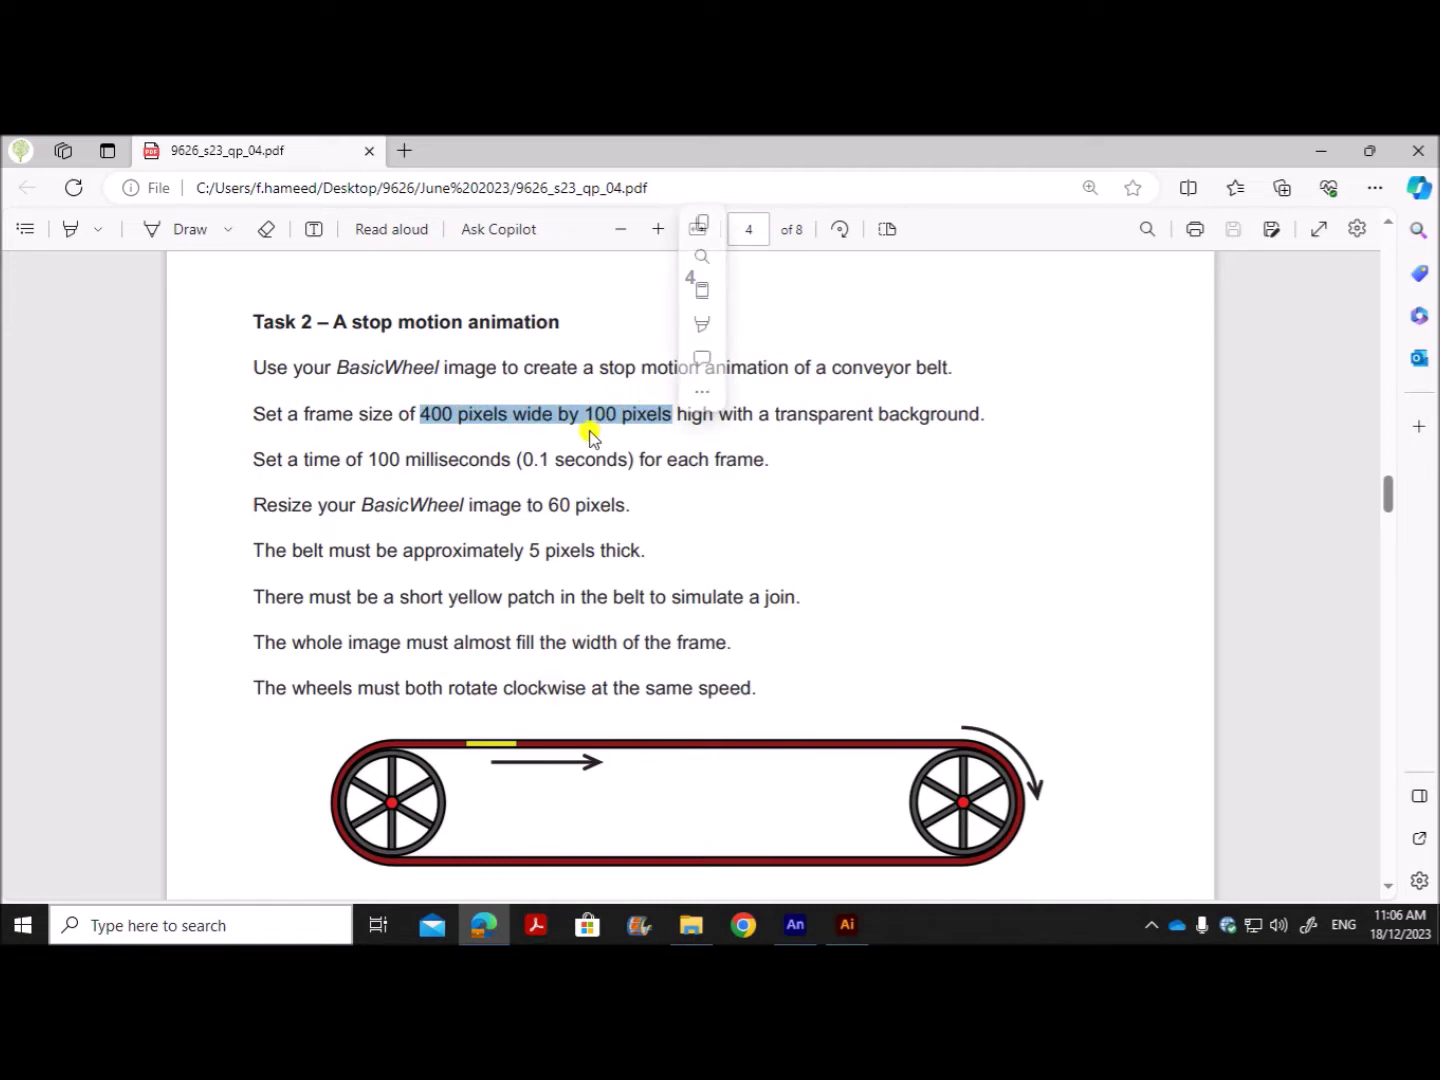
left_click(447, 420)
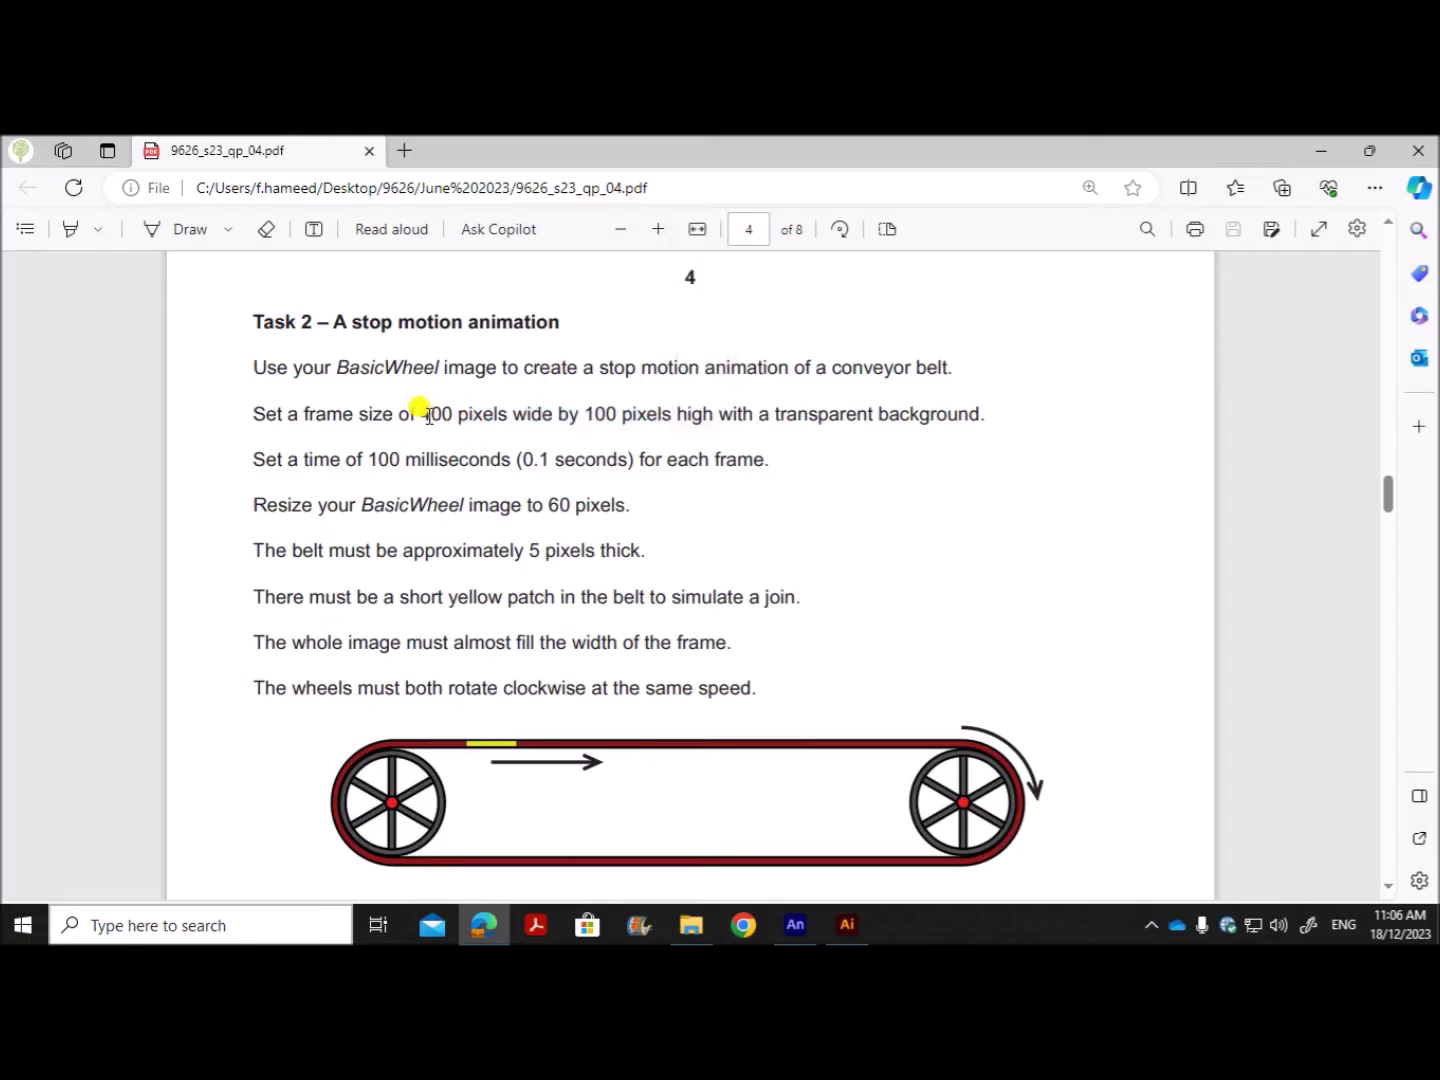
left_click_drag(424, 415, 508, 416)
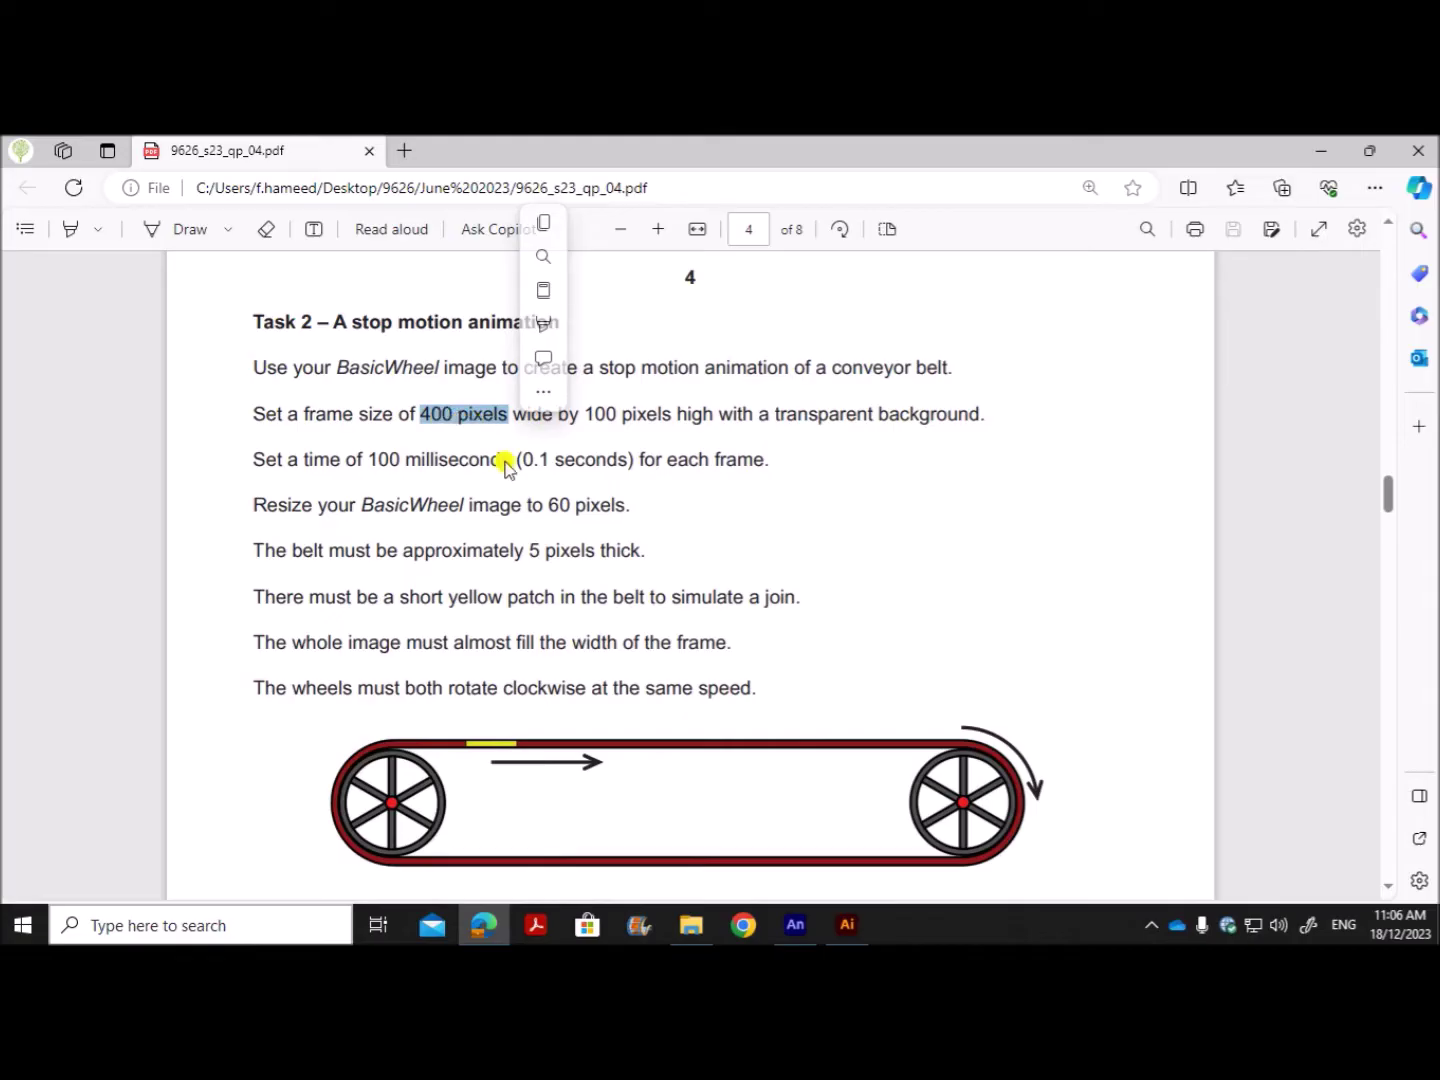
Step: In Illustrator, create a rectangle 380 px wide and 70 px high for the conveyor belt, checking the paper's belt diagram
left_click(847, 924)
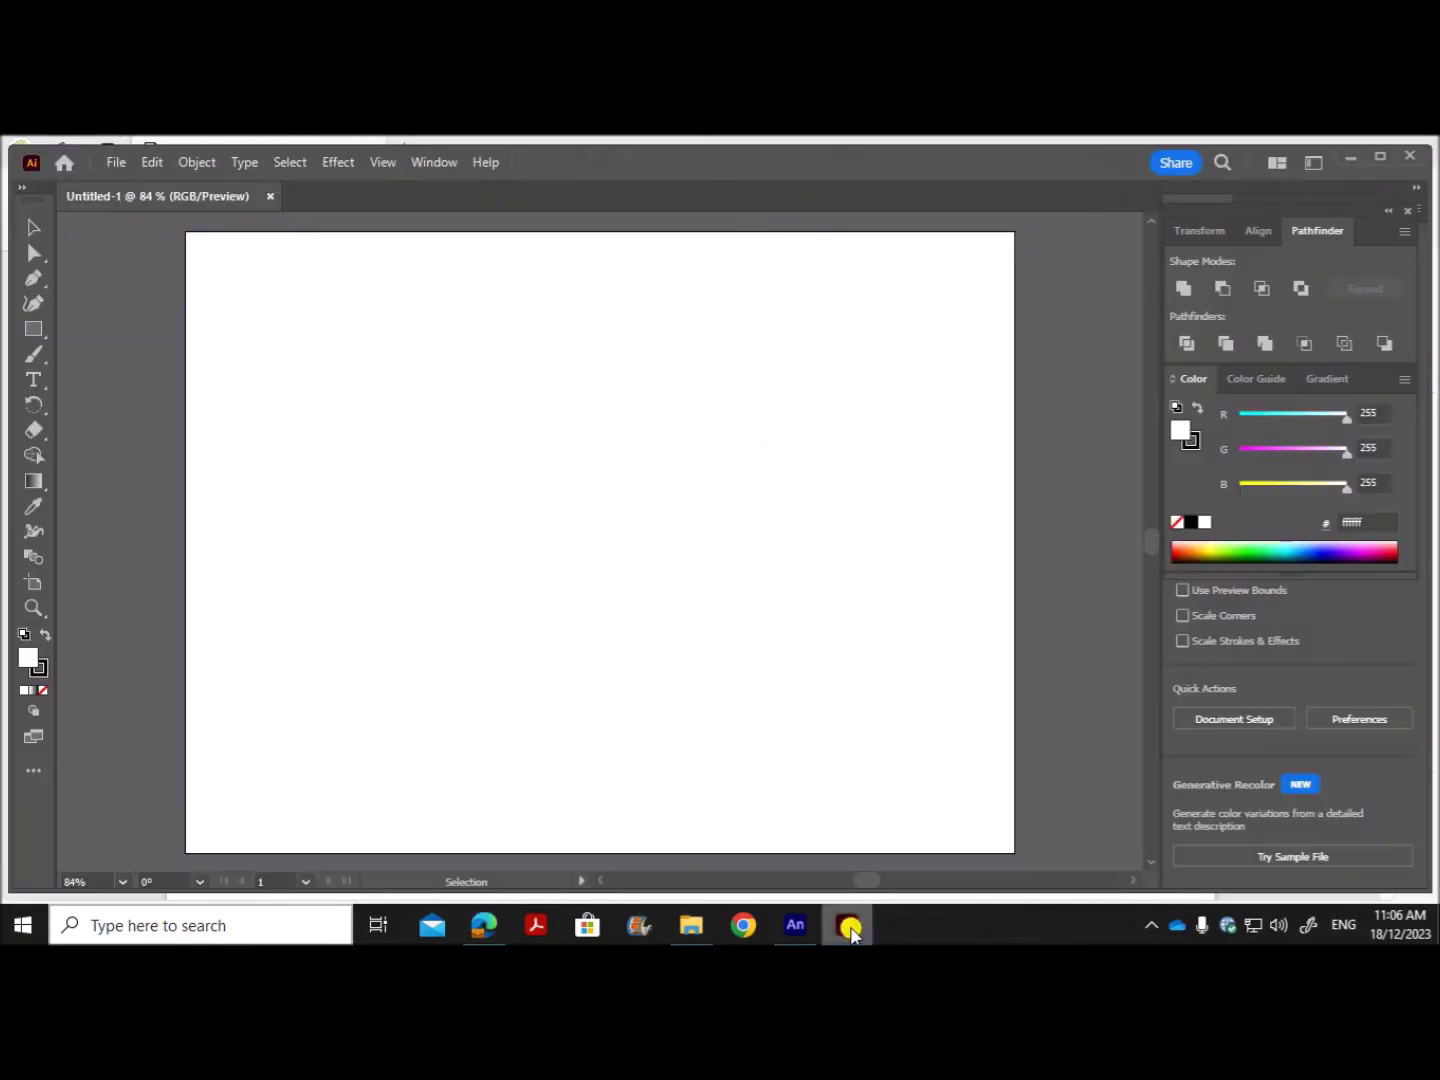
left_click(35, 329)
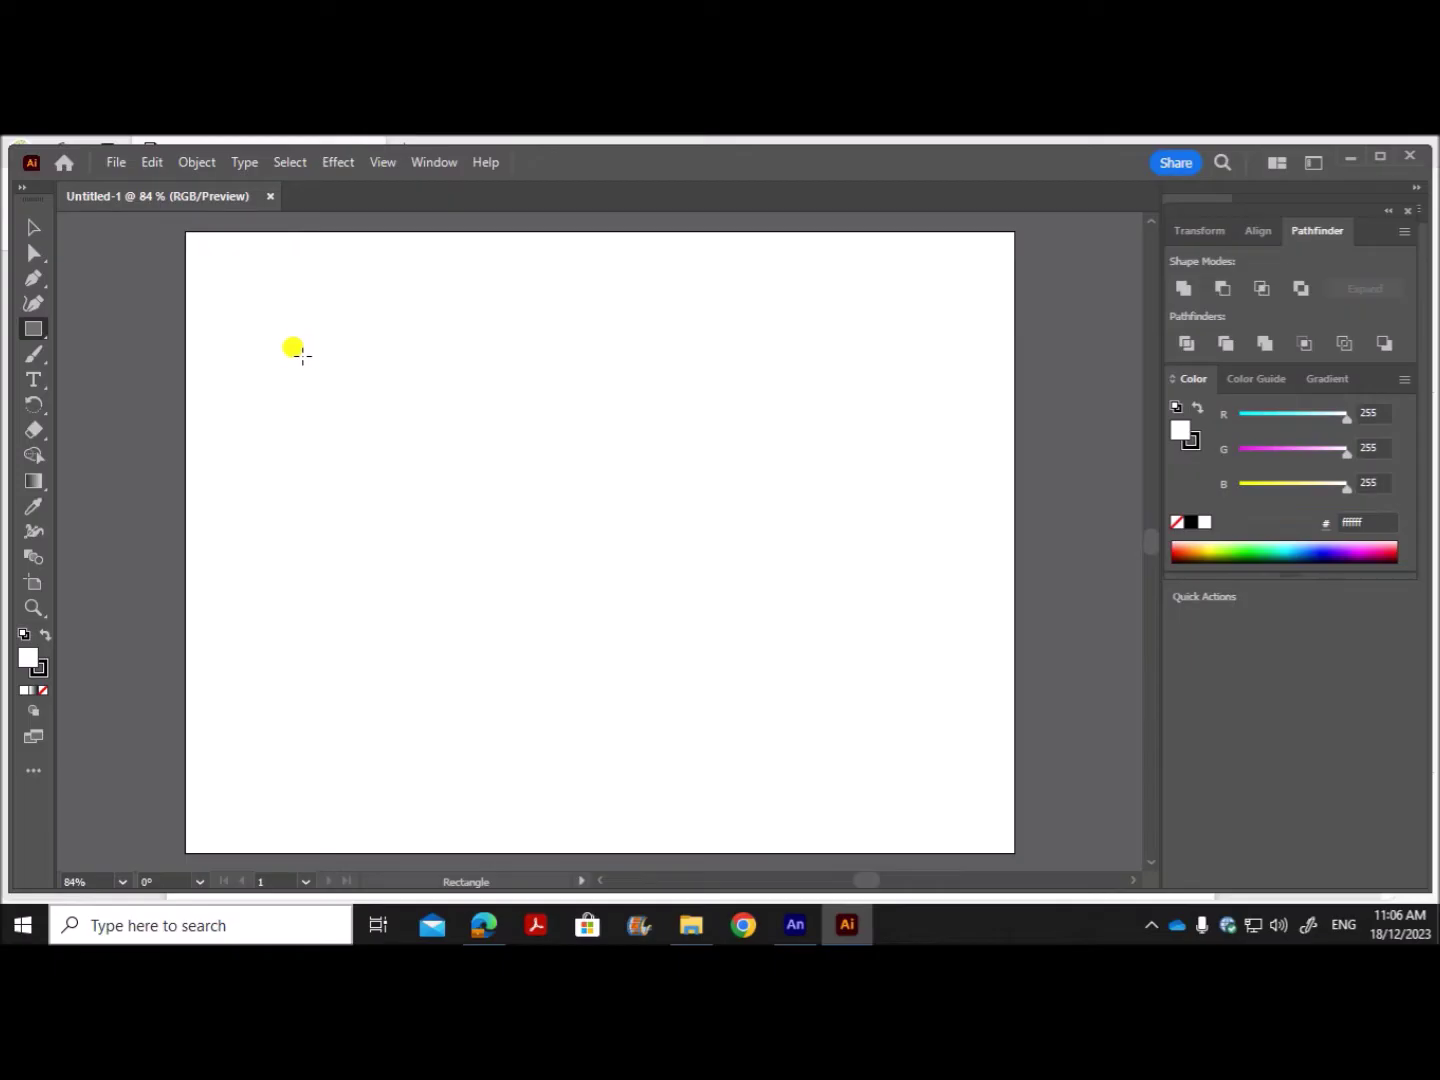
left_click(302, 356)
left_click_drag(633, 356, 420, 314)
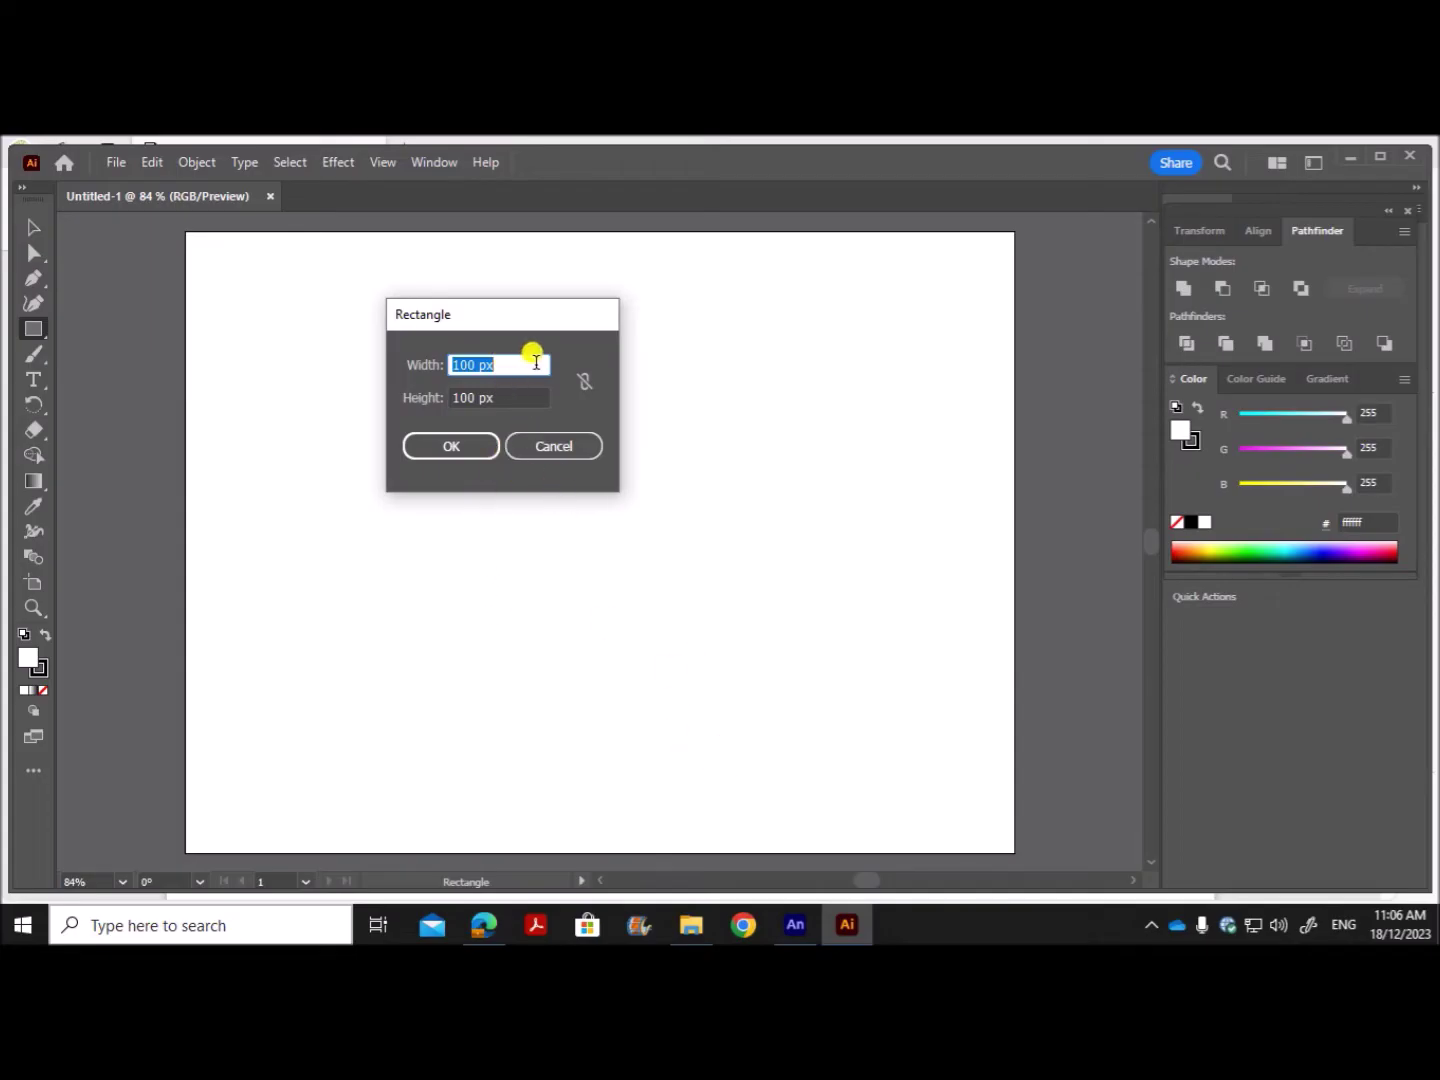
type("380")
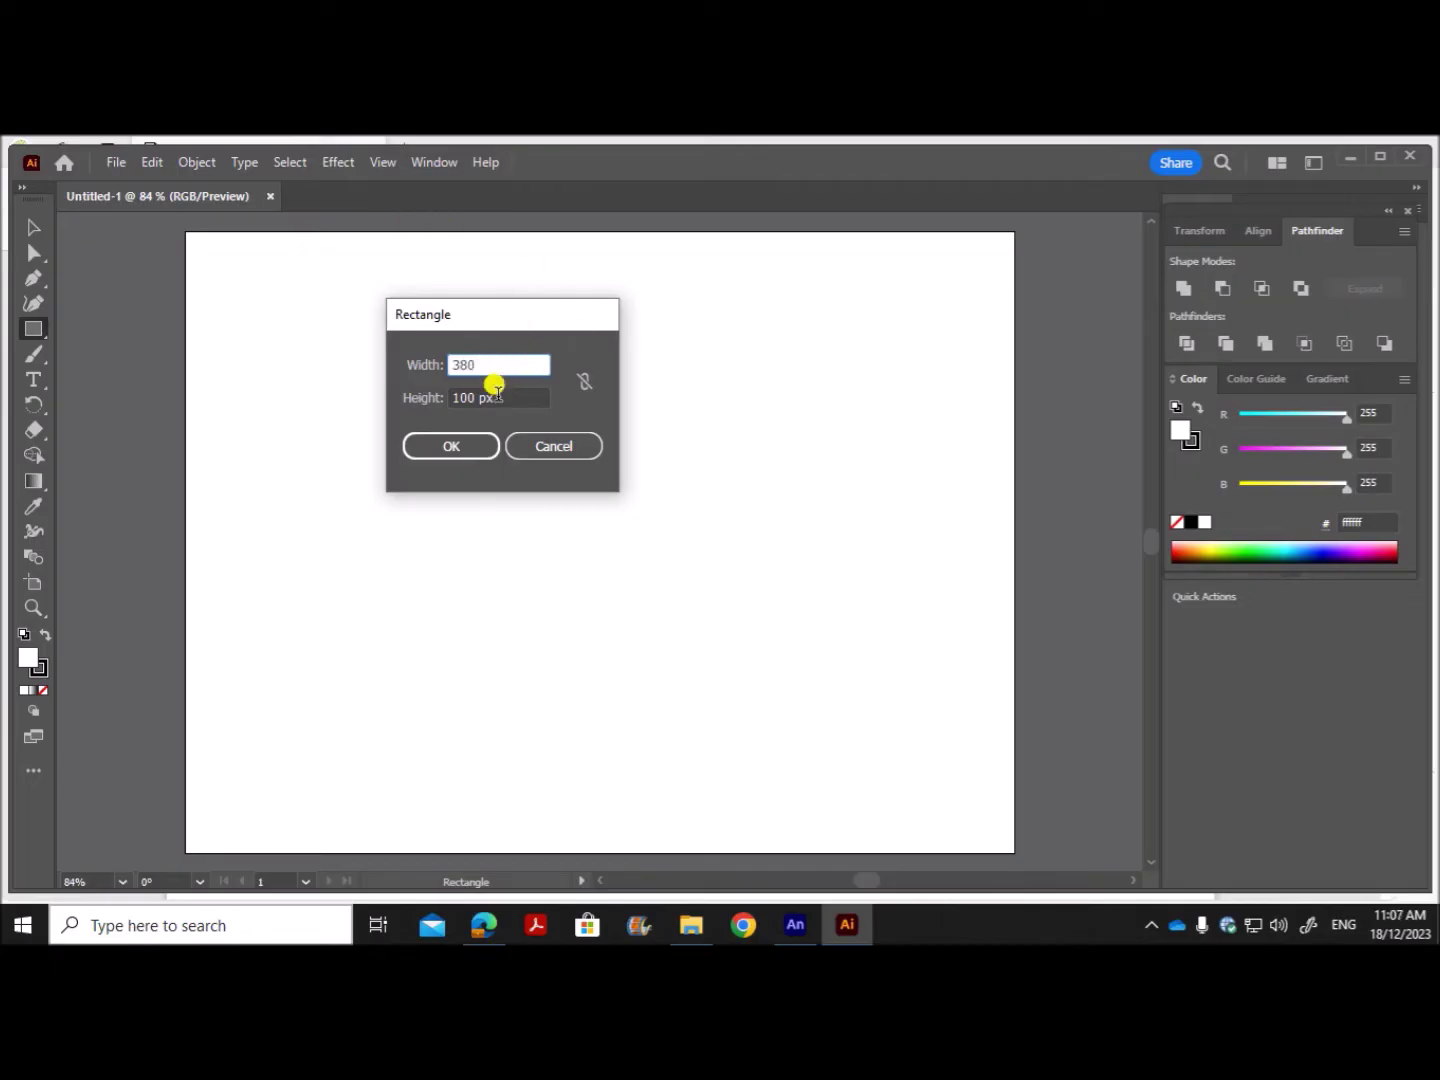
left_click_drag(498, 399, 446, 400)
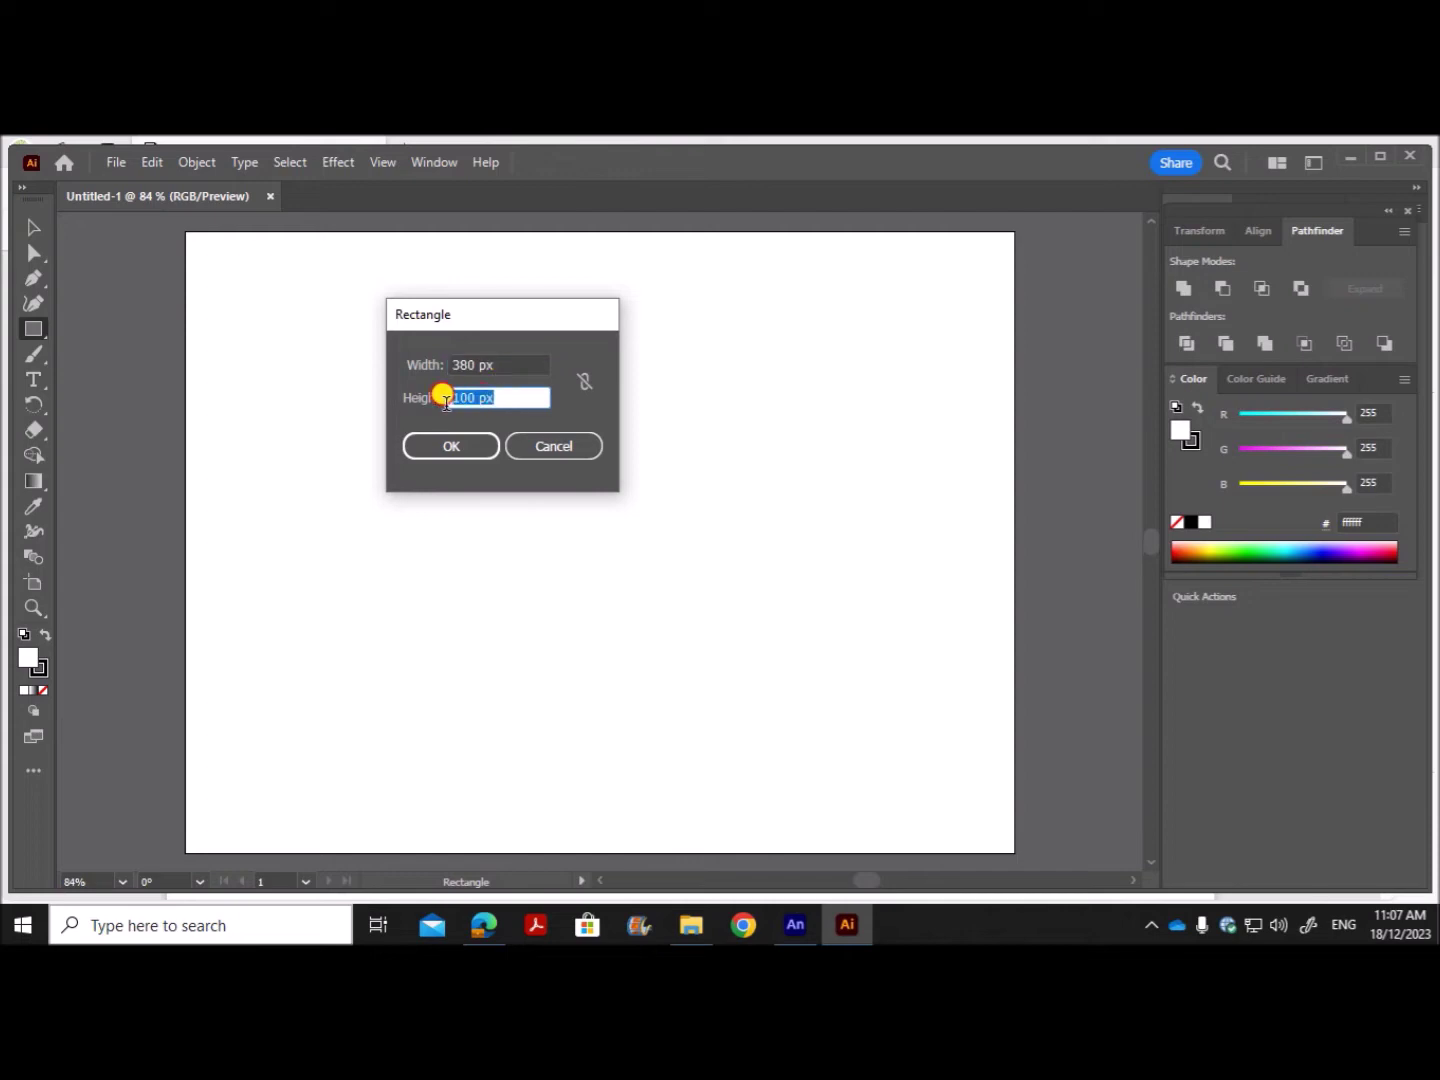
left_click(505, 932)
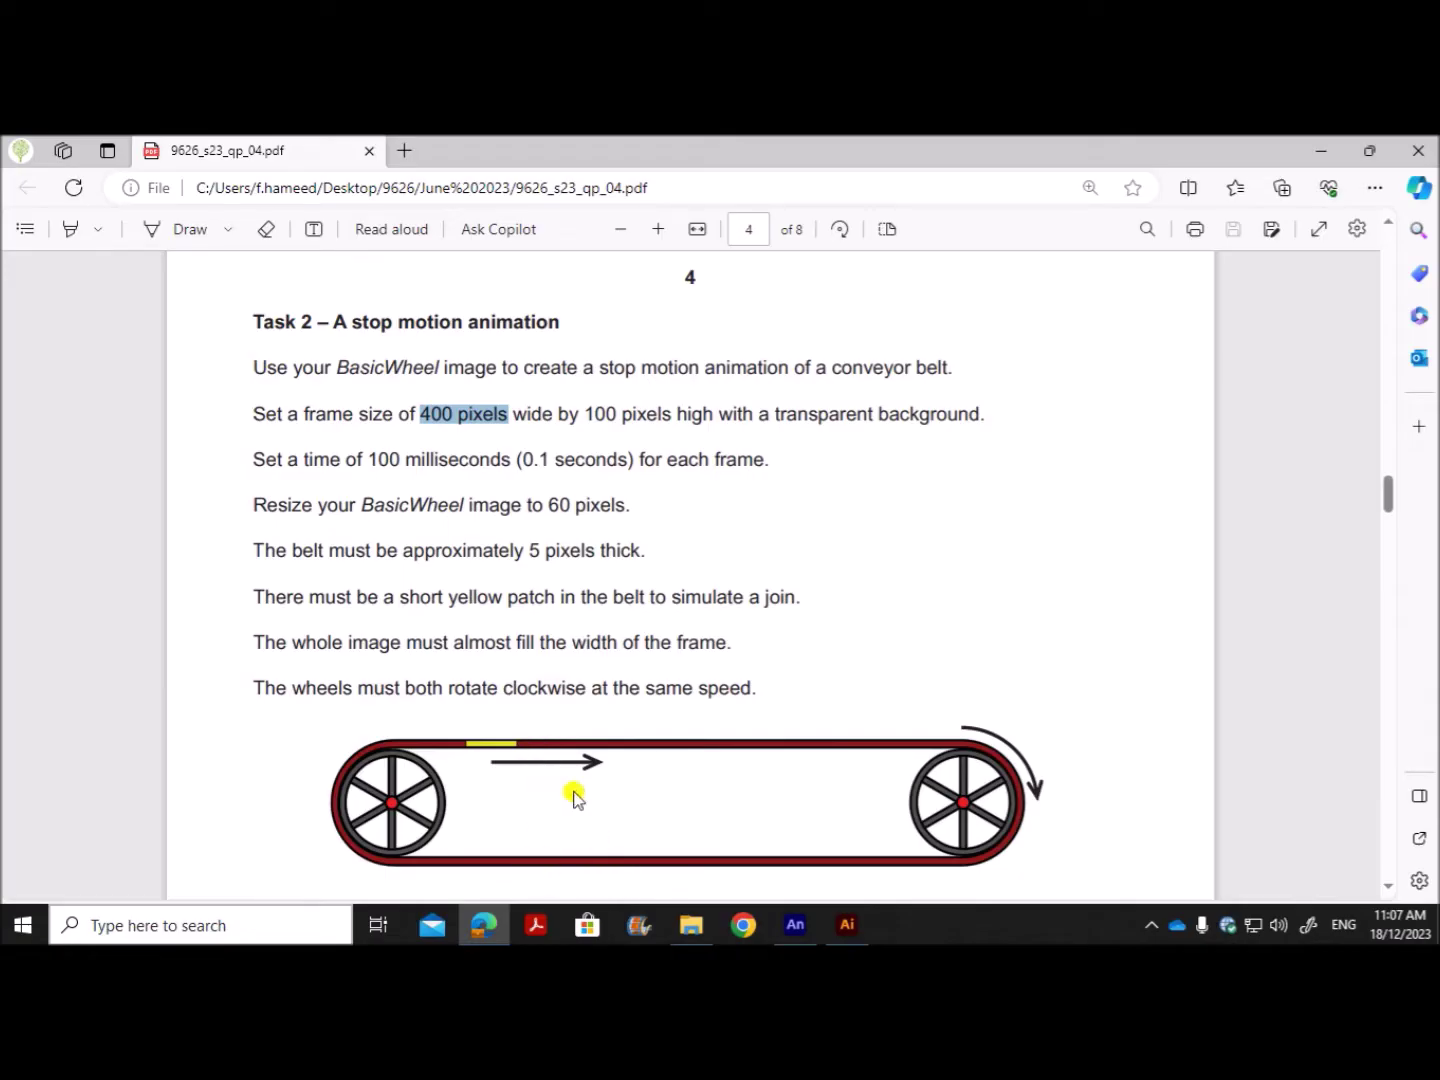
left_click(831, 926)
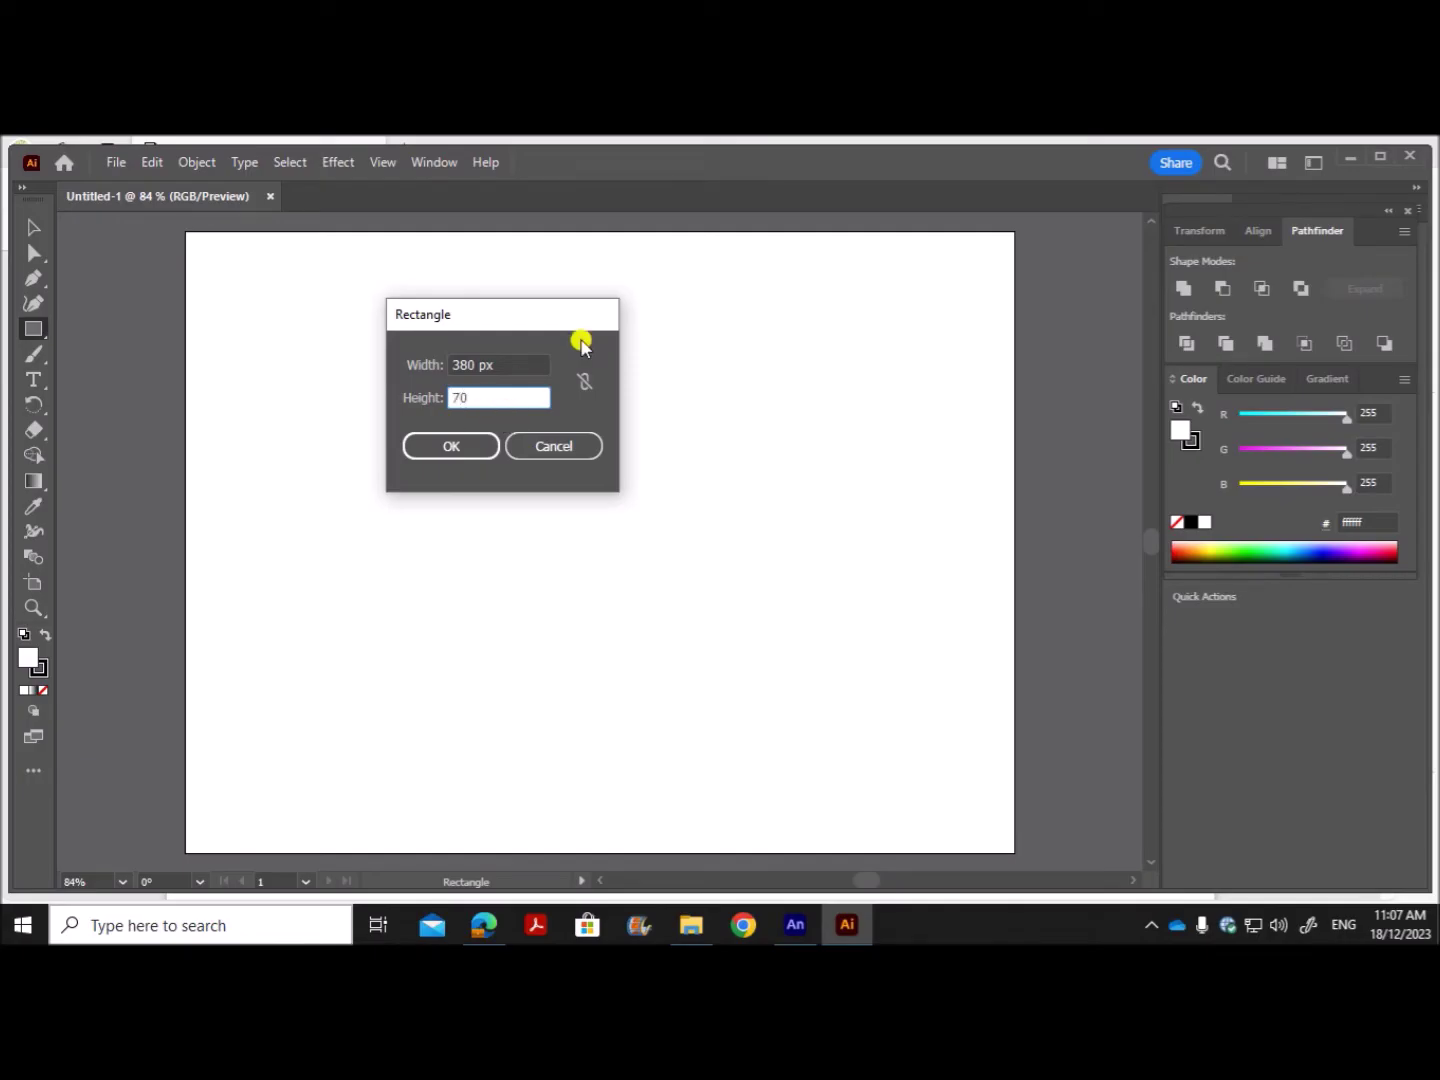
left_click(463, 450)
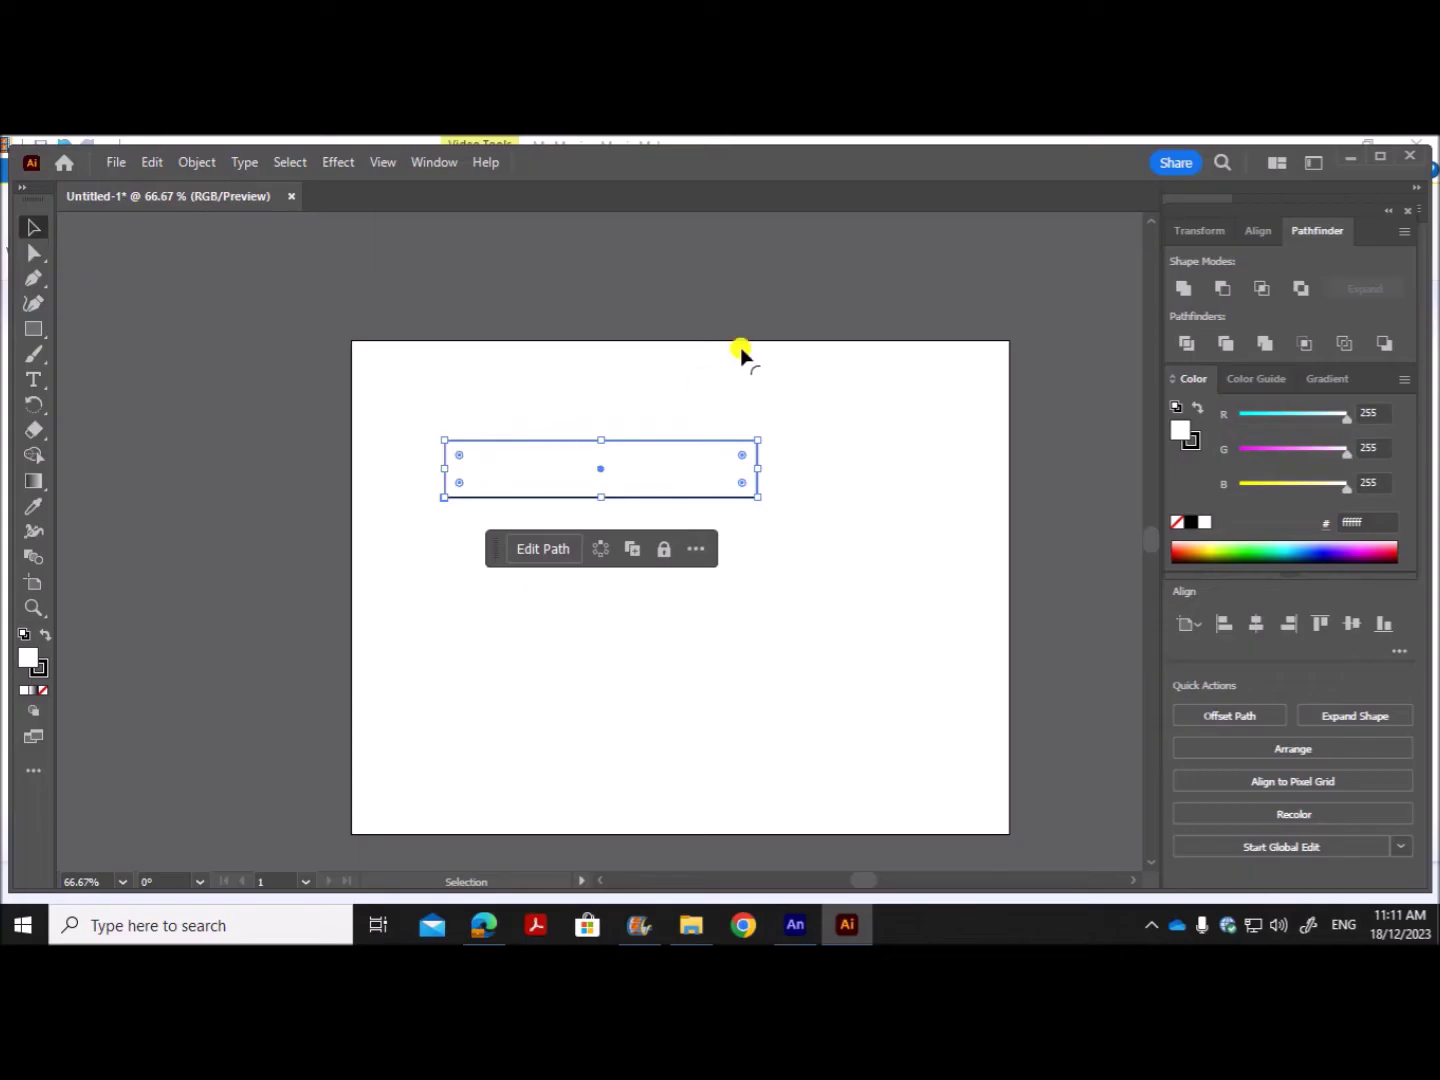
Step: Round all four corners of the rectangle to the maximum radius so its short ends form semicircles
key("a")
key("ctrl+1")
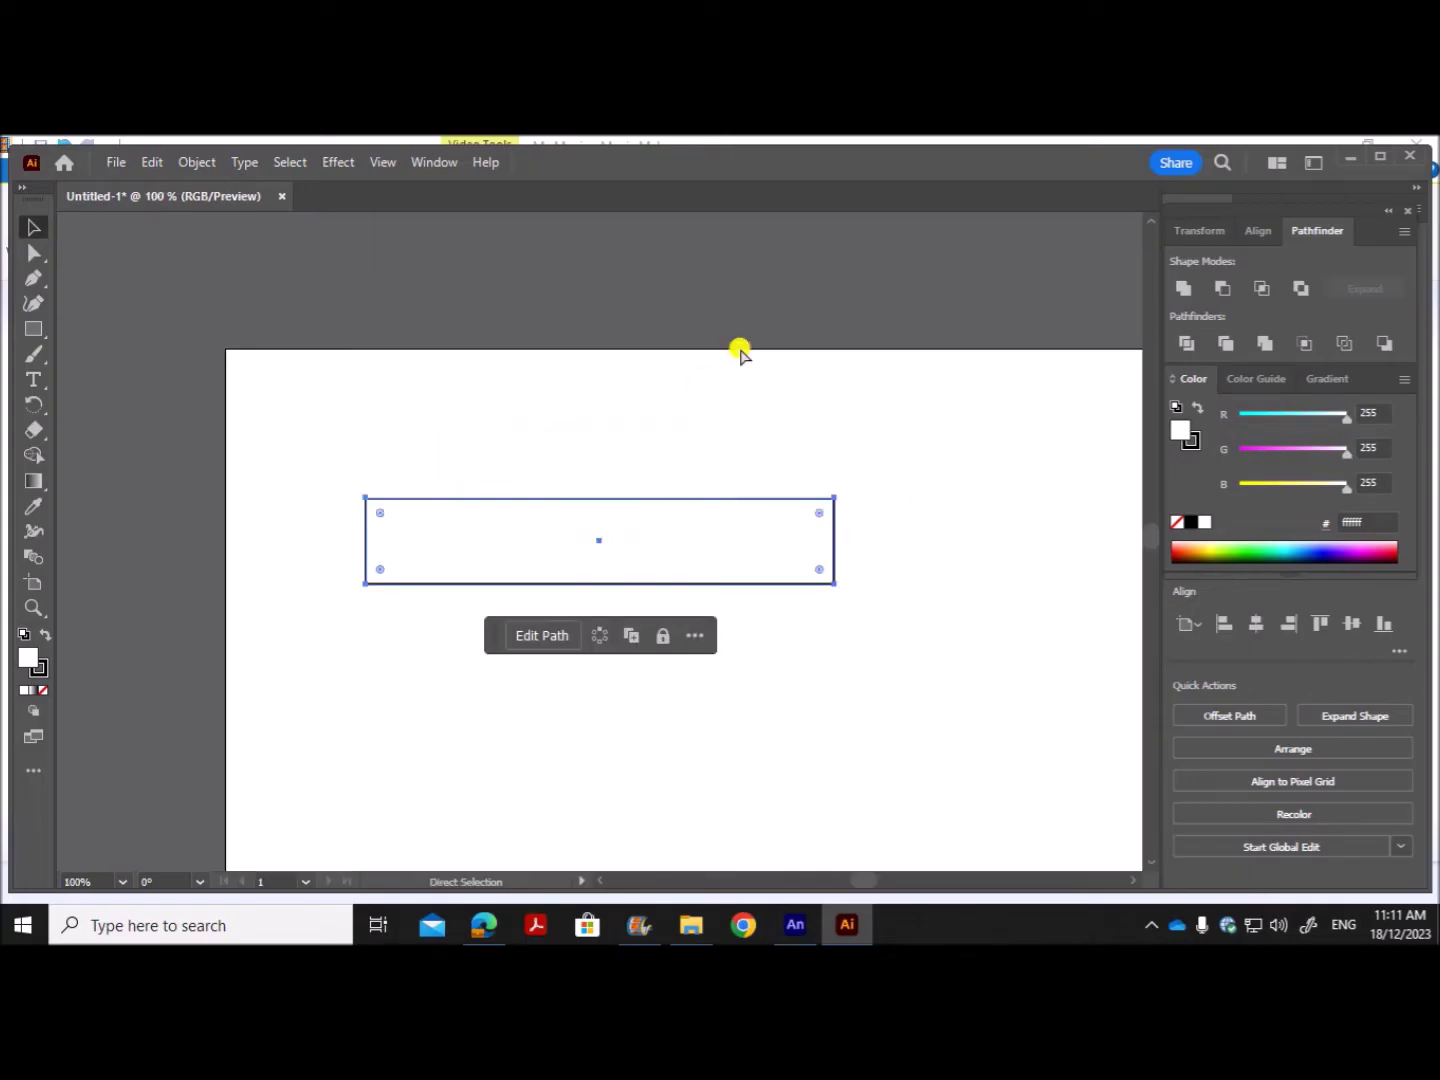
key("ctrl+equal")
key("v")
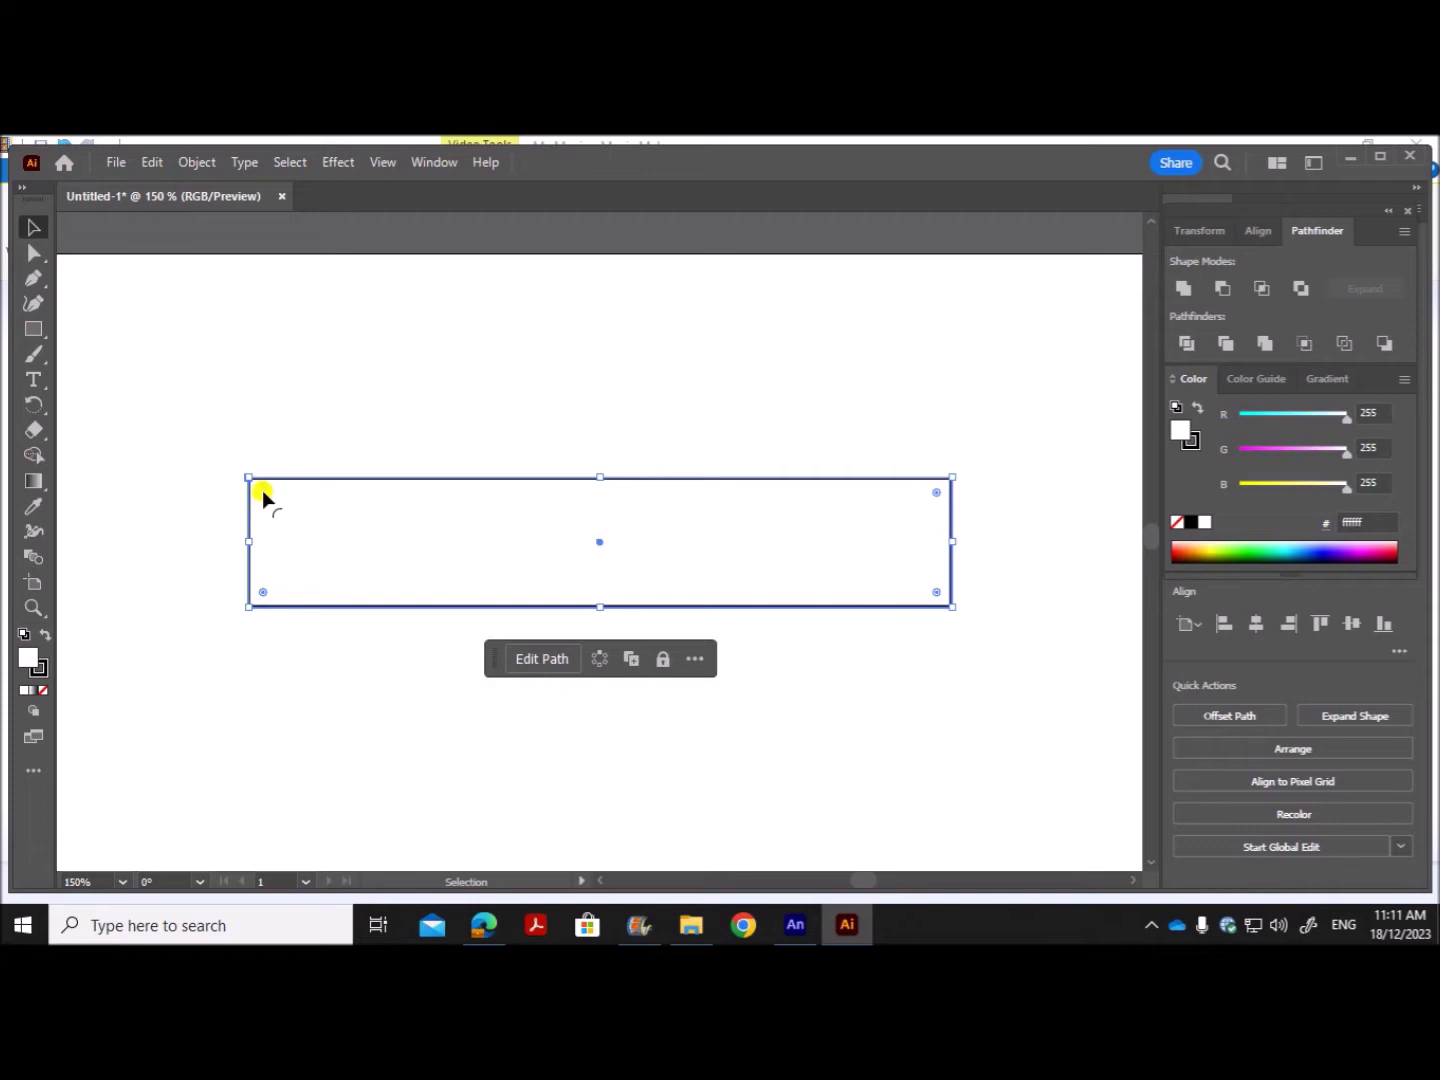
left_click_drag(262, 490, 315, 556)
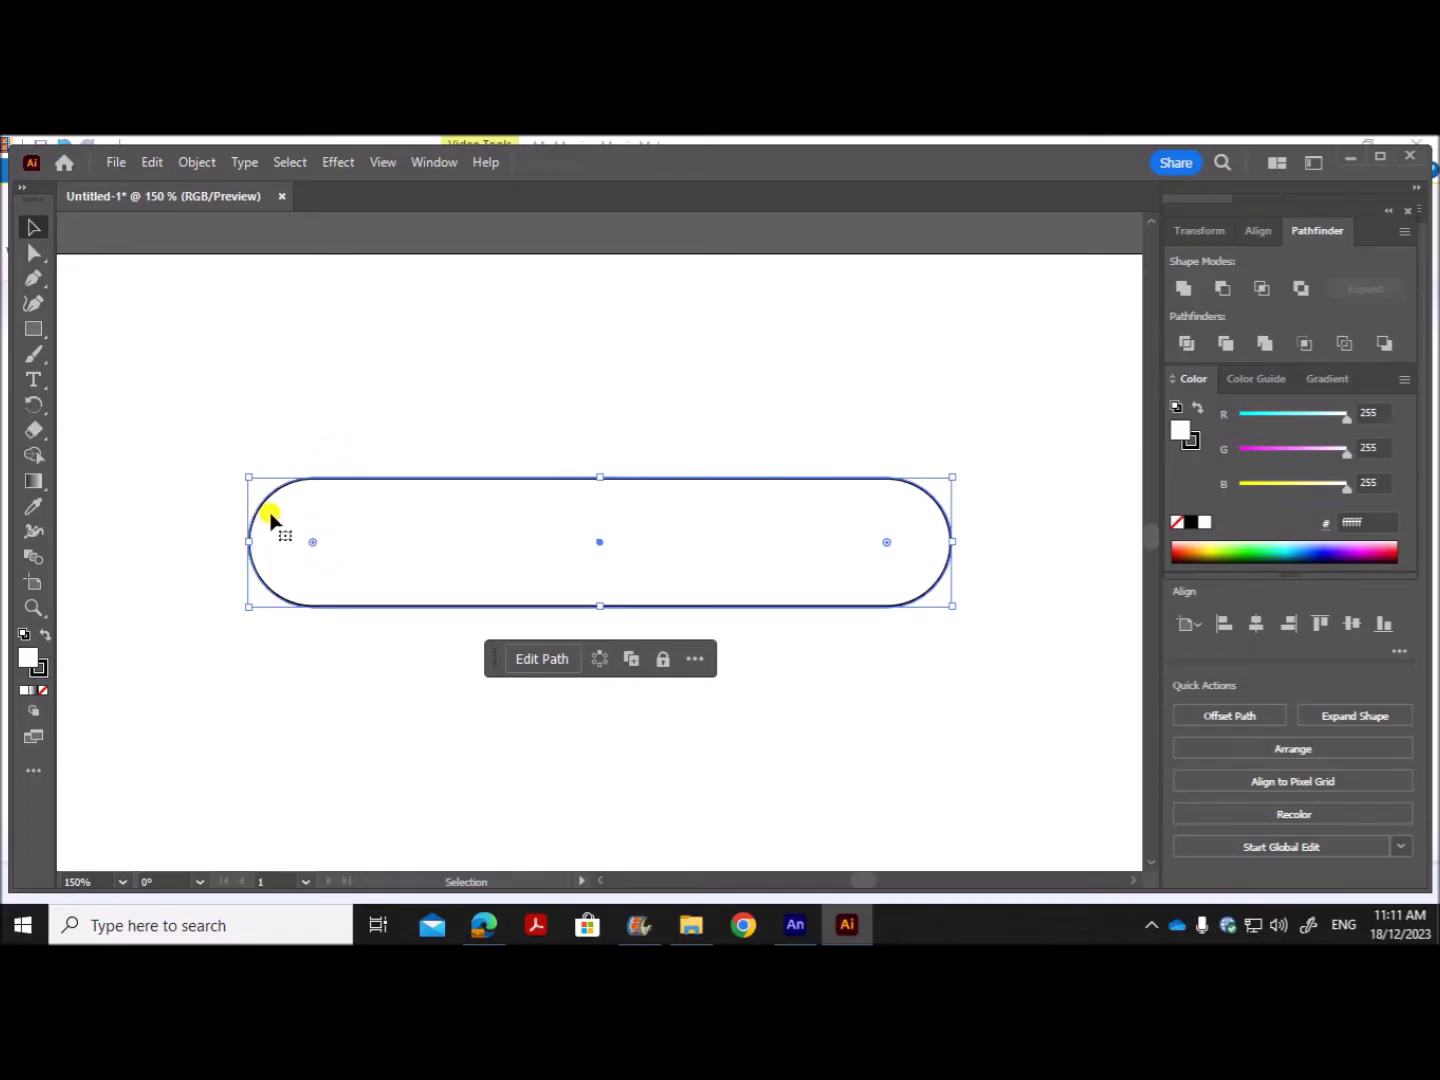
Step: Move the rounded belt shape up and create a 370 x 60 px rectangle below it, consulting the exam paper's belt specifications
left_click(25, 233)
left_click_drag(403, 488, 362, 382)
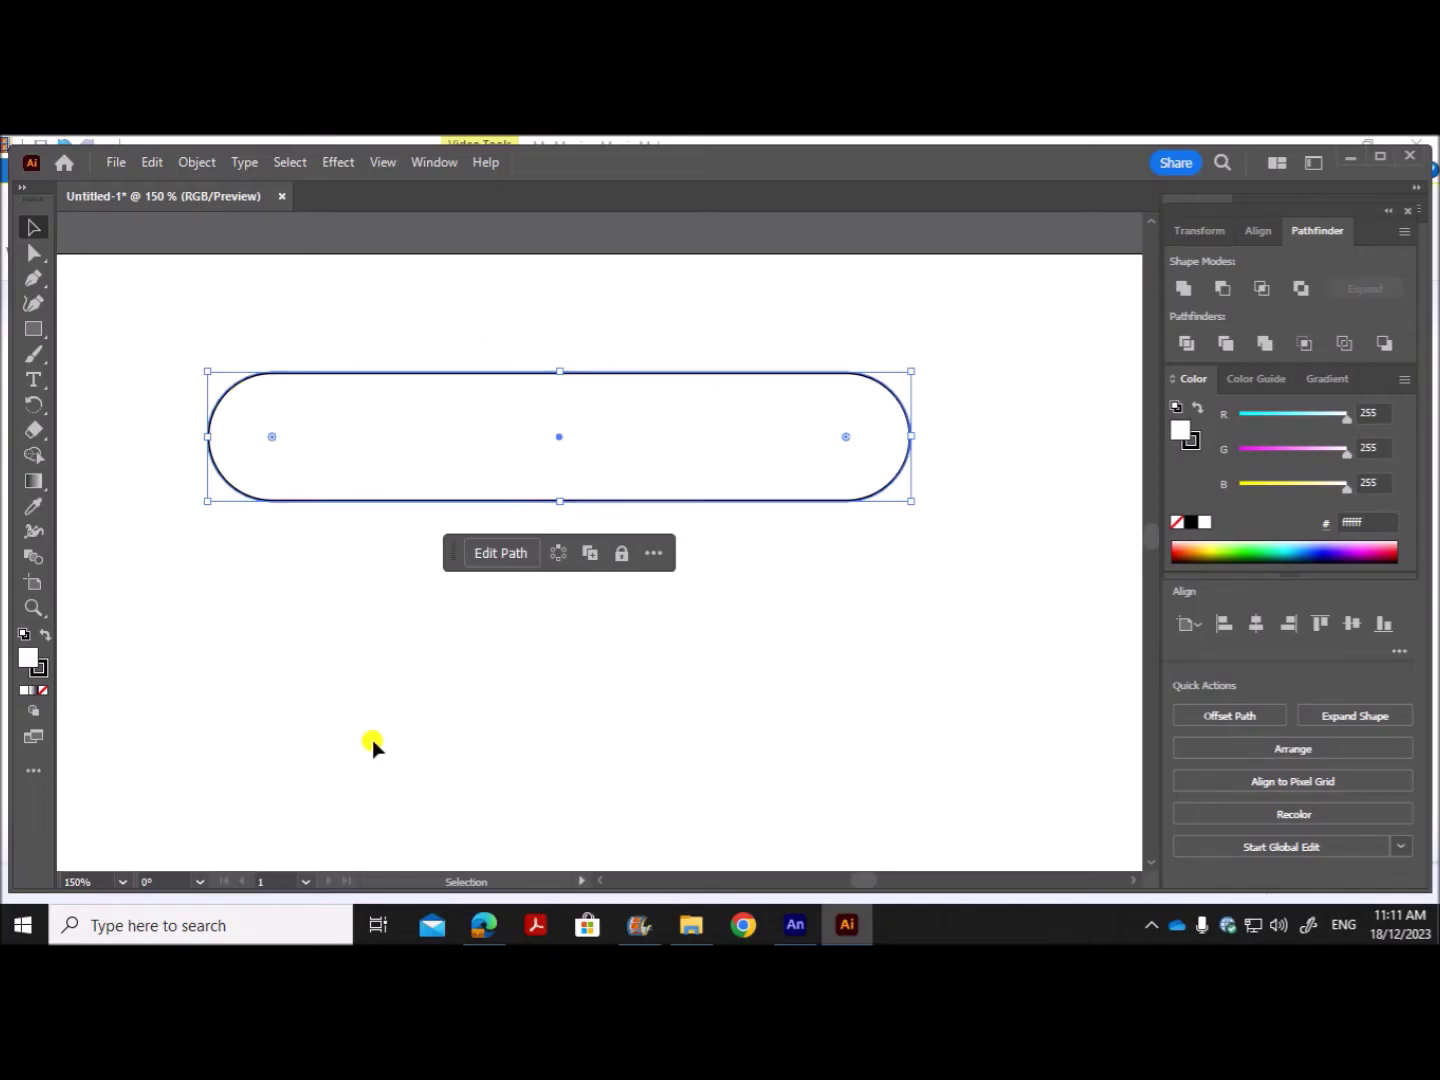
left_click(31, 329)
left_click(303, 657)
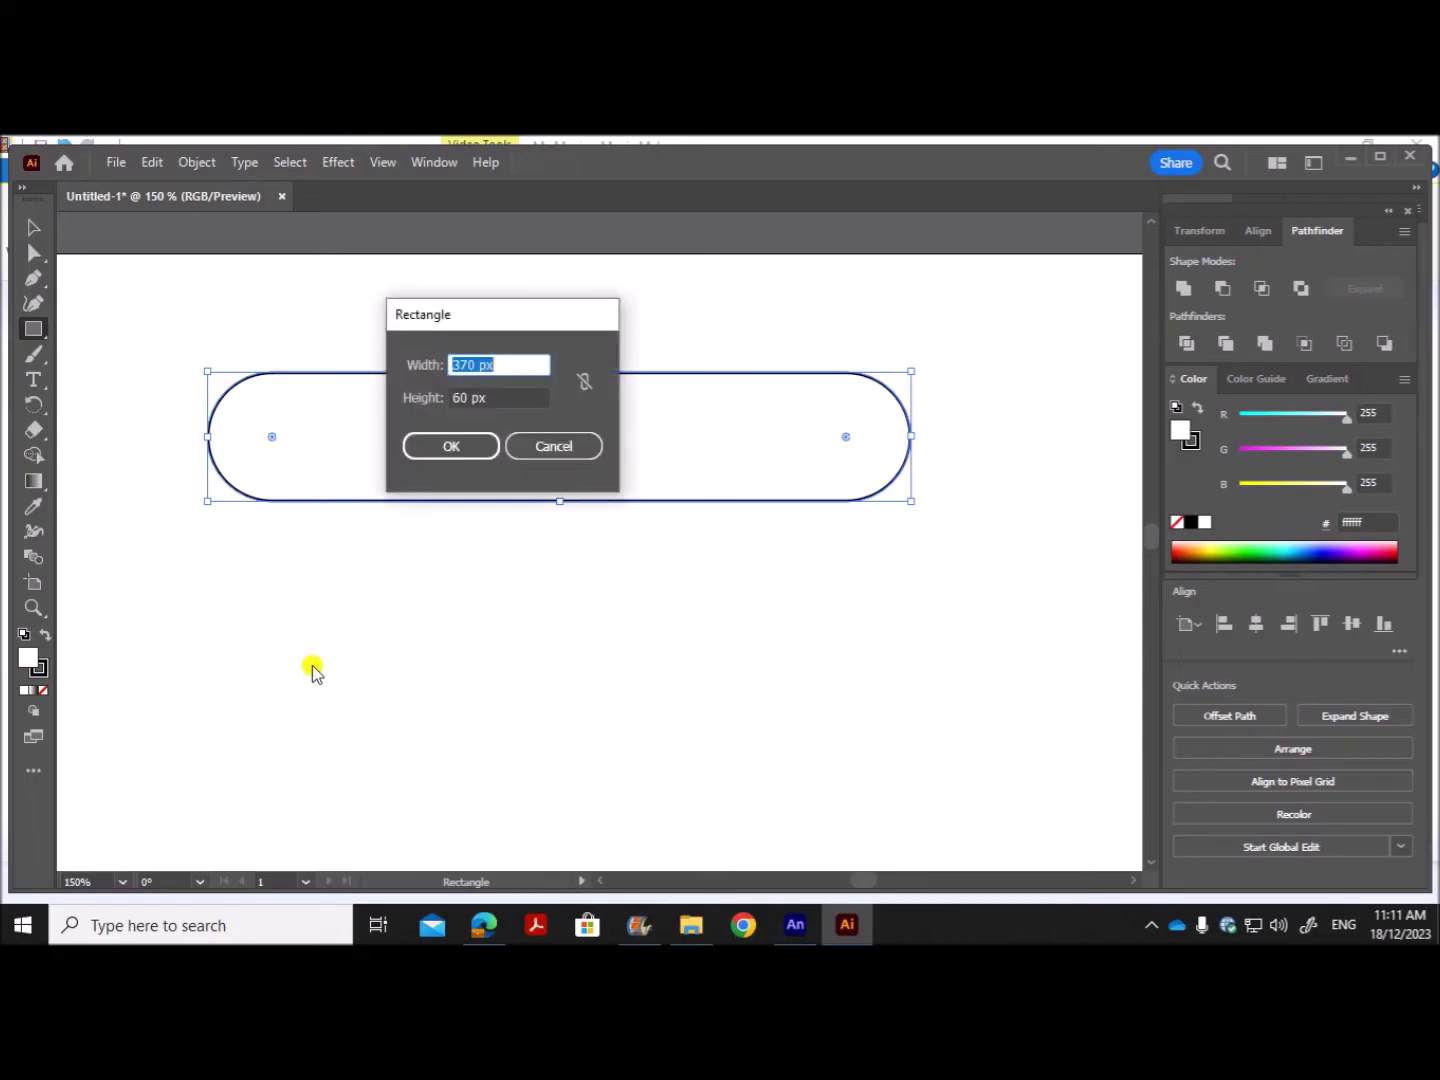
left_click_drag(463, 318, 421, 637)
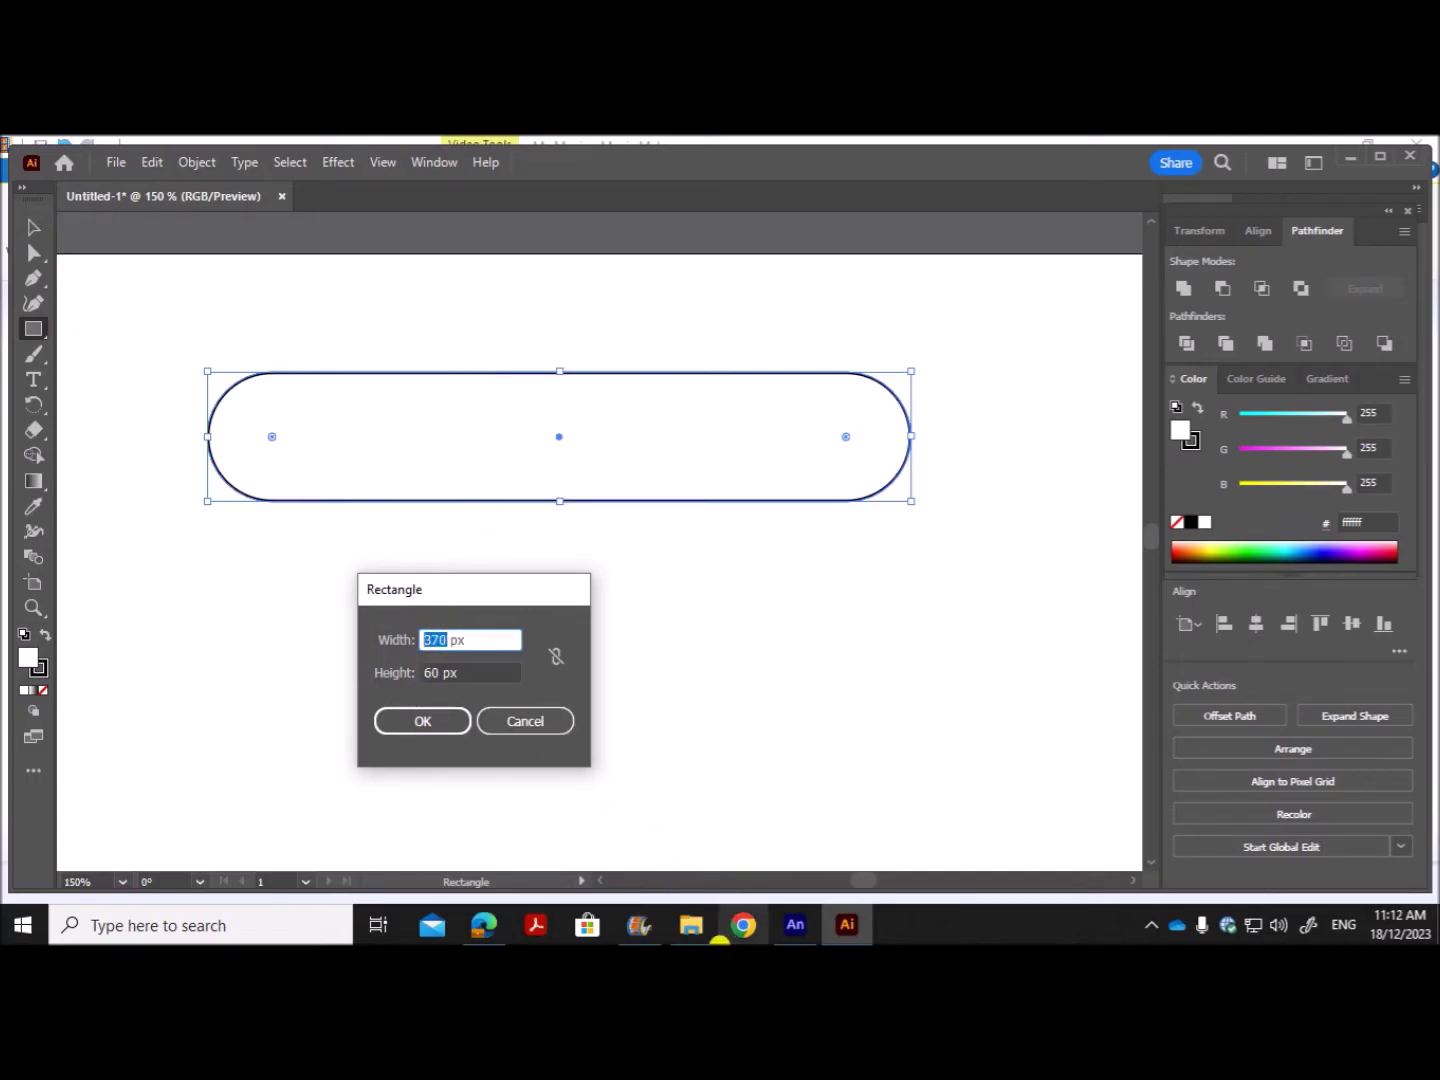
left_click(484, 925)
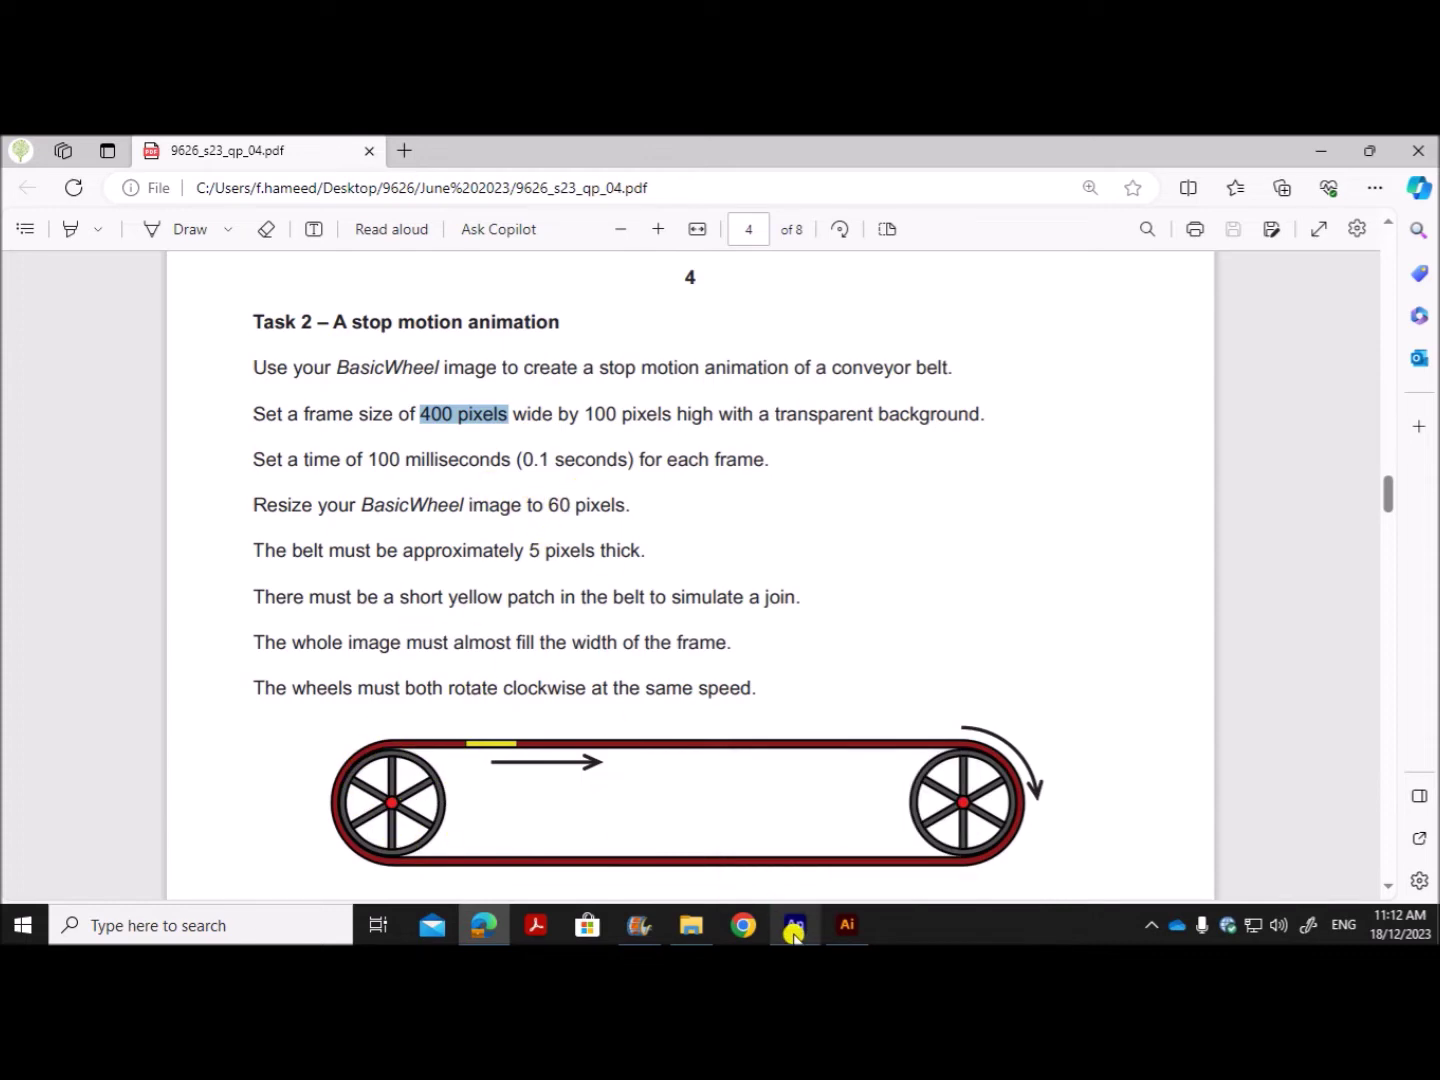
left_click(847, 925)
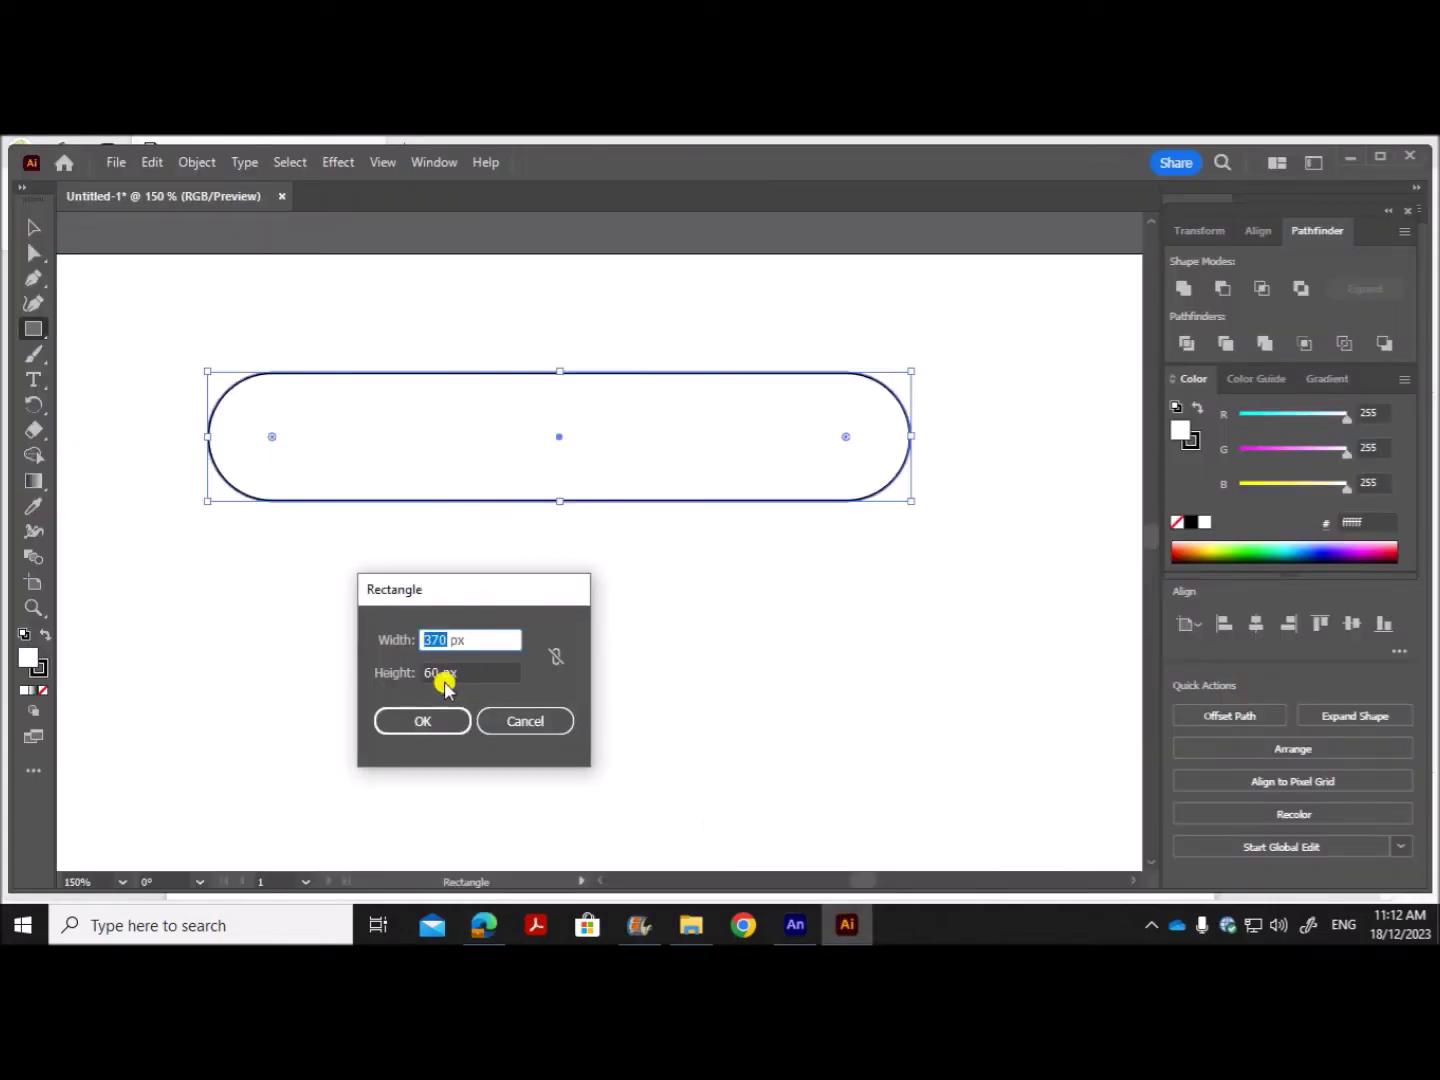
left_click(449, 736)
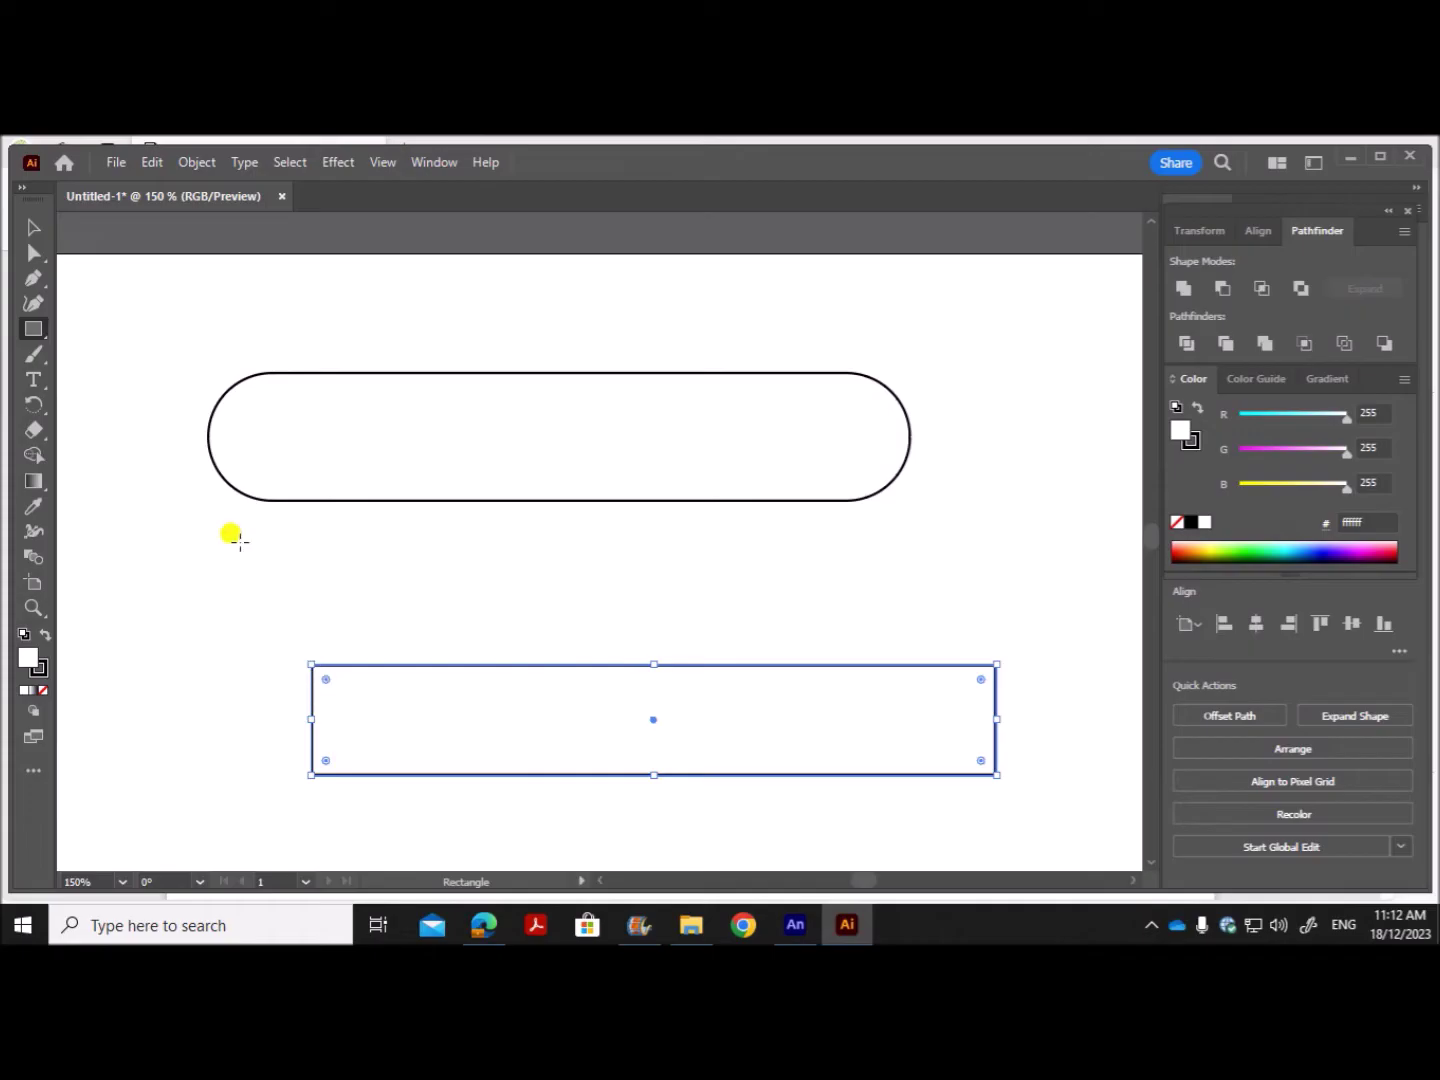
Step: Round the 370 x 60 px rectangle's corners to the maximum radius and centre it inside the larger rounded shape
left_click(45, 238)
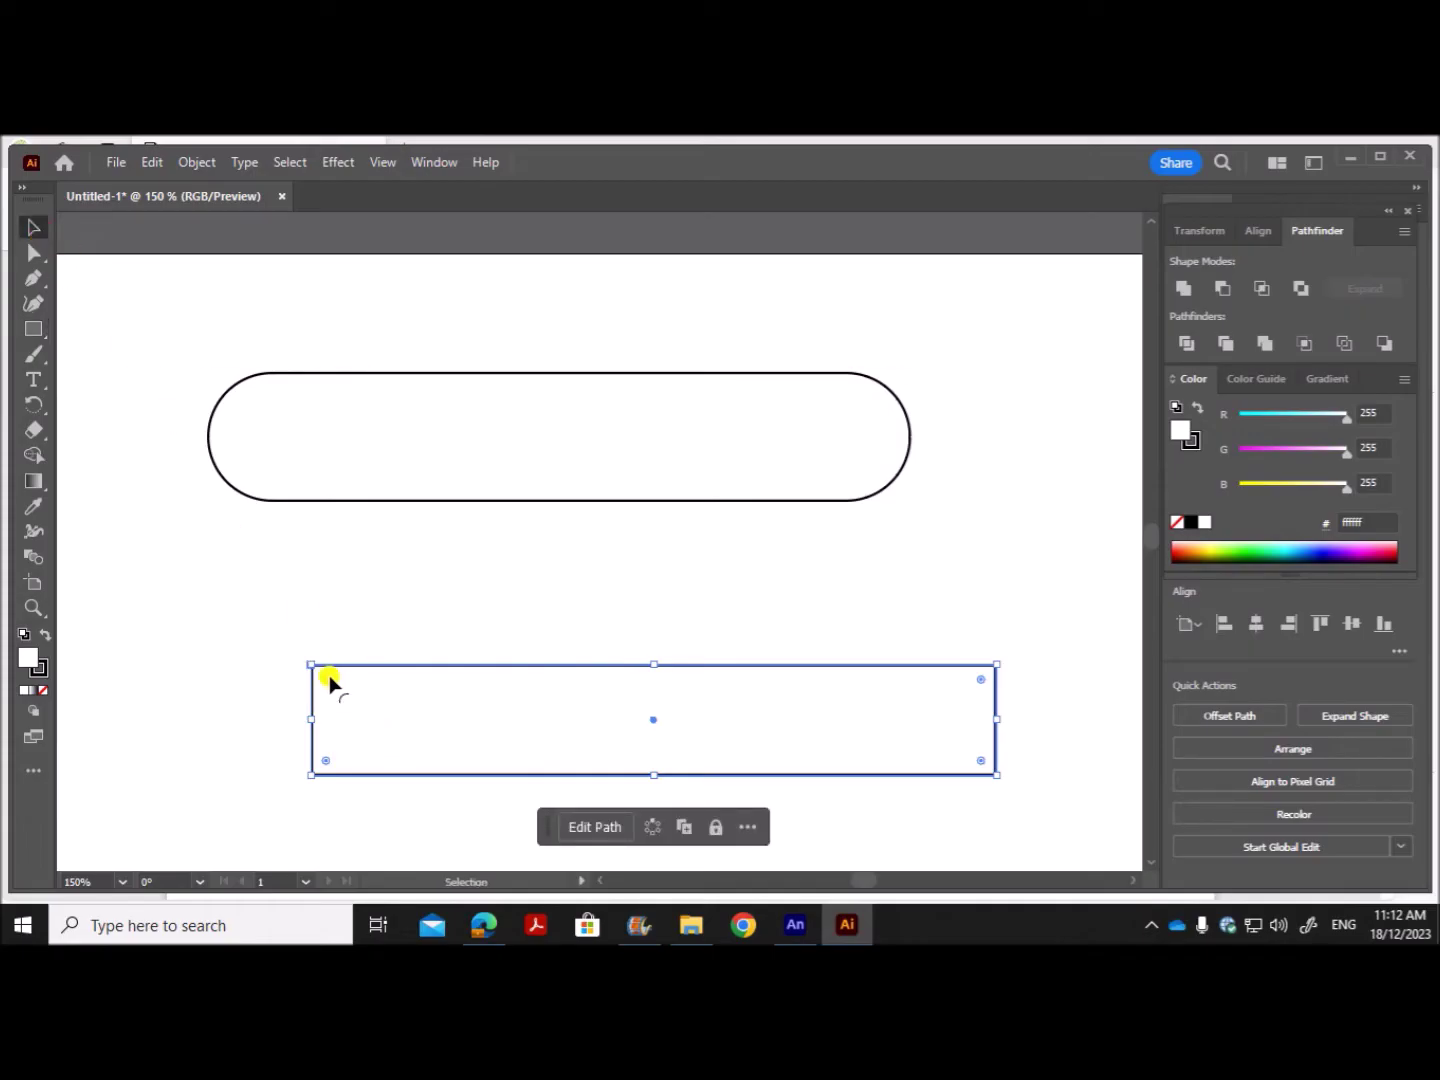
left_click_drag(326, 679, 412, 727)
left_click_drag(524, 752, 445, 487)
left_click_drag(432, 456, 432, 462)
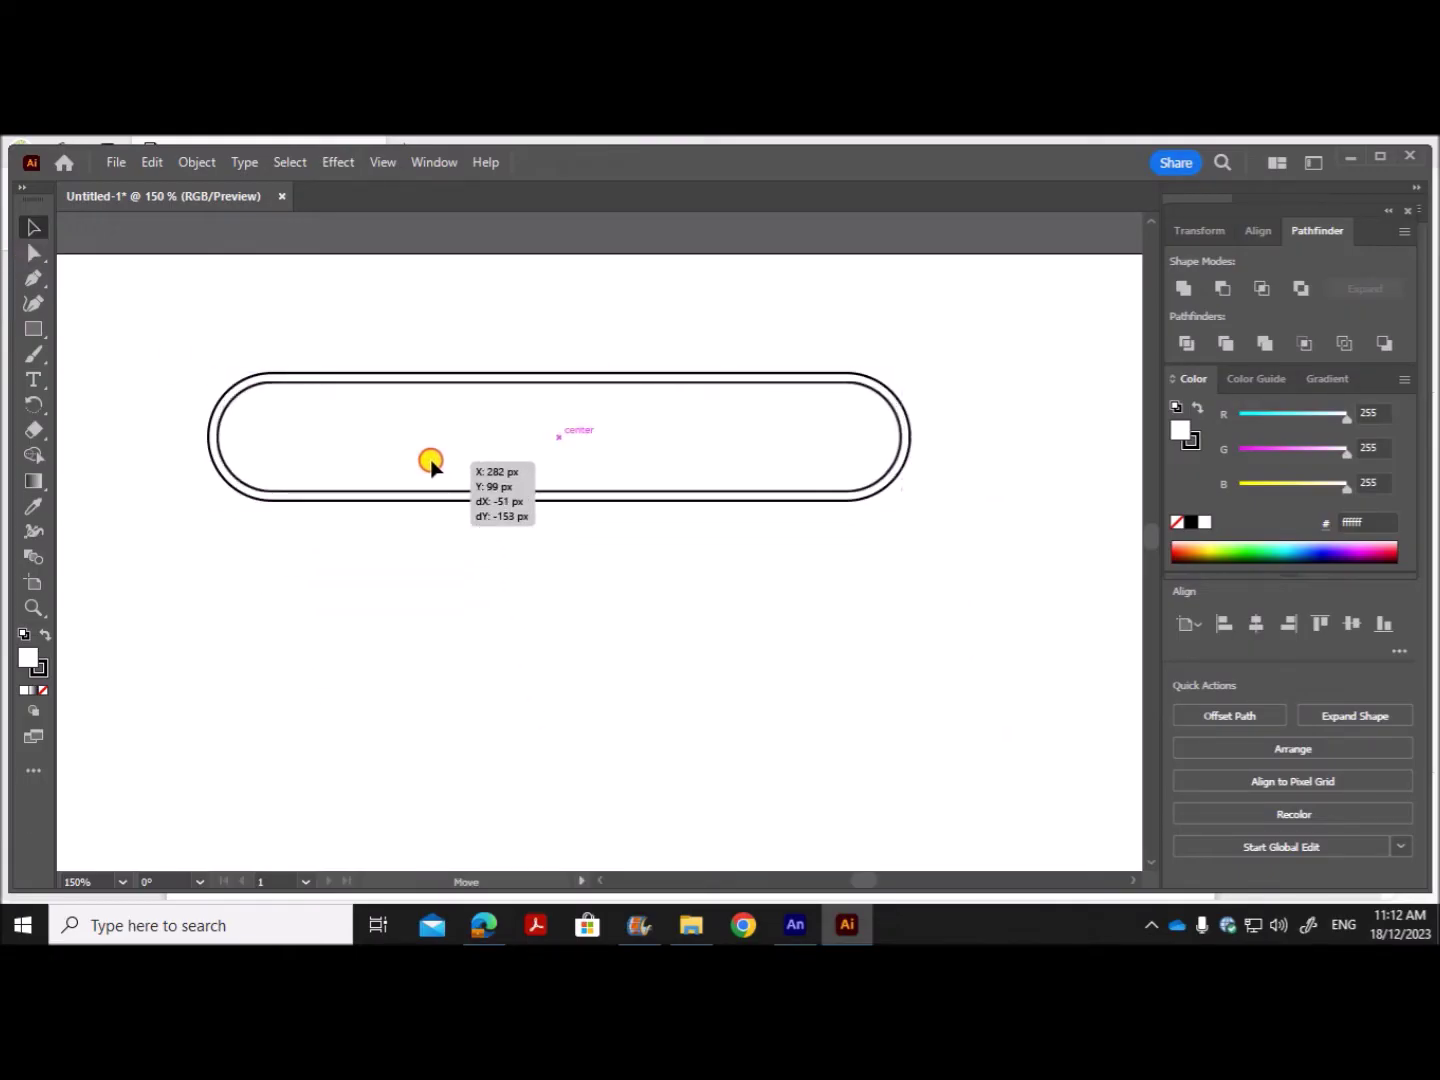
left_click_drag(431, 465, 431, 465)
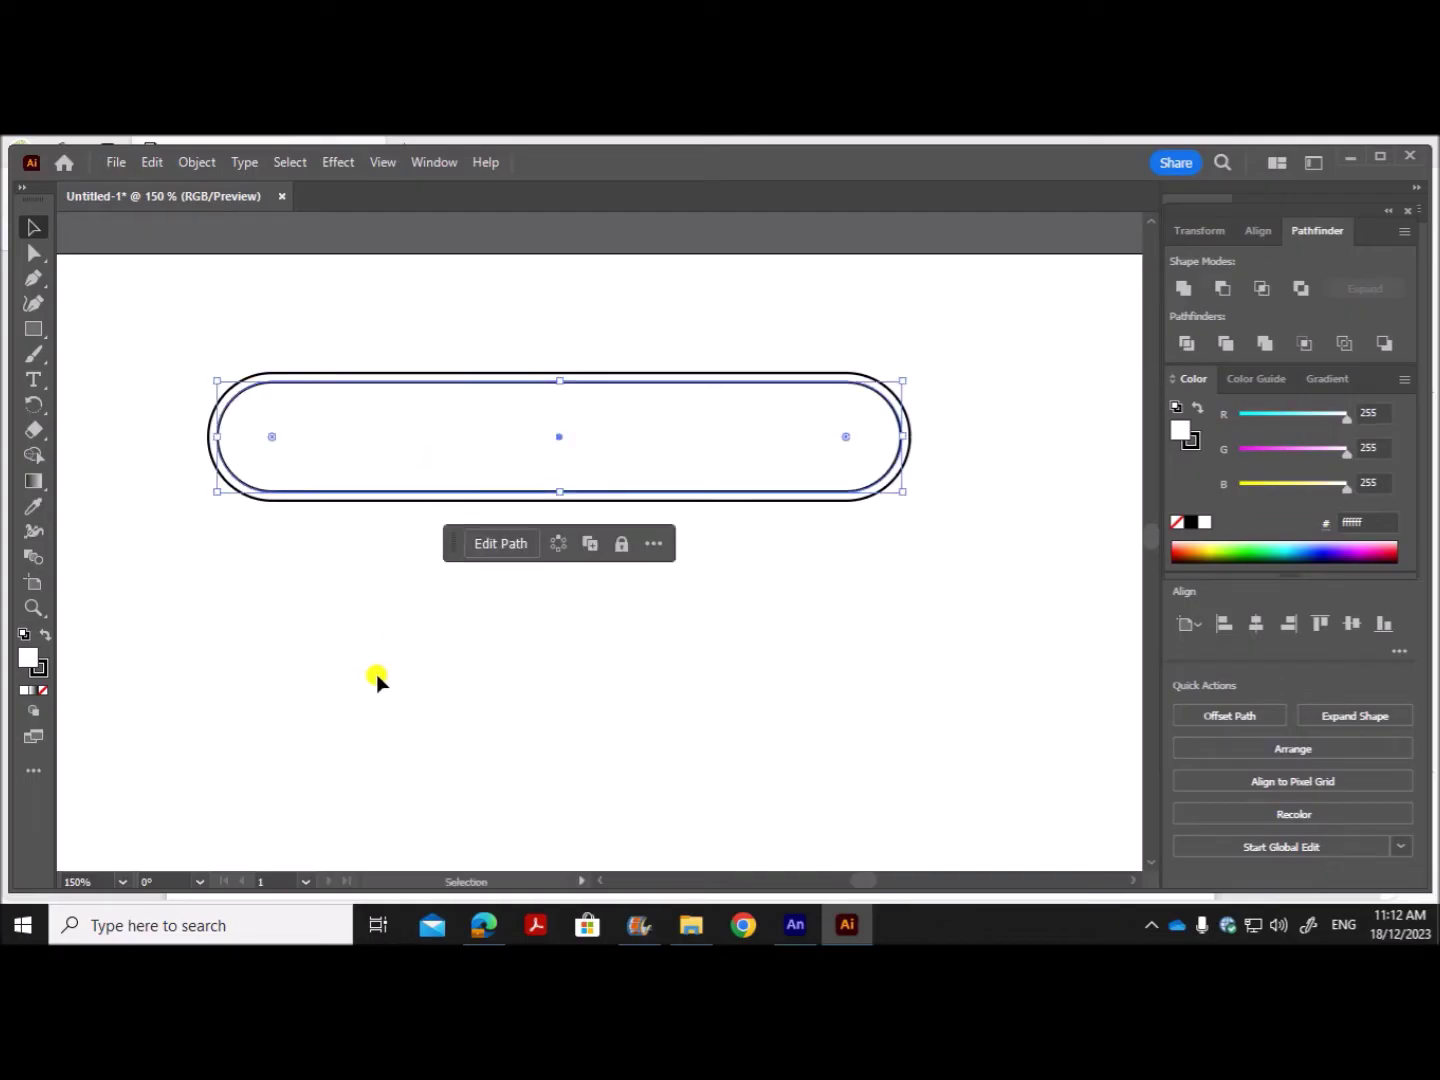
Step: Subtract the inner rounded shape from the outer one to make a hollow belt ring, and shift the ring slightly down
left_click_drag(135, 305, 827, 547)
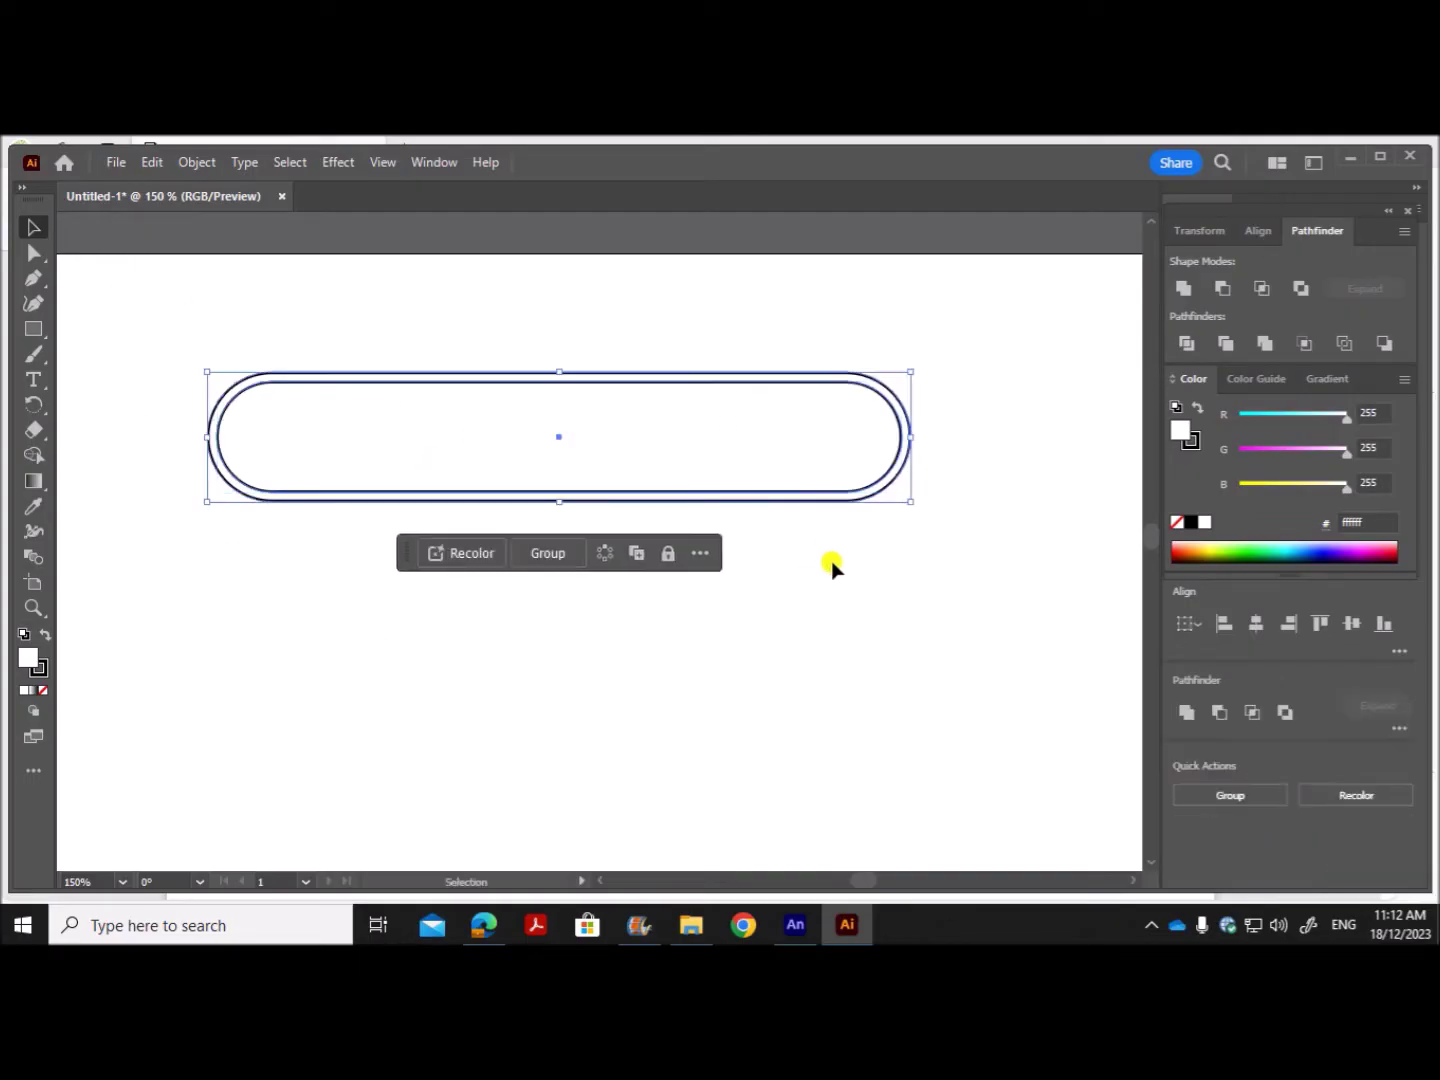
left_click(1215, 712)
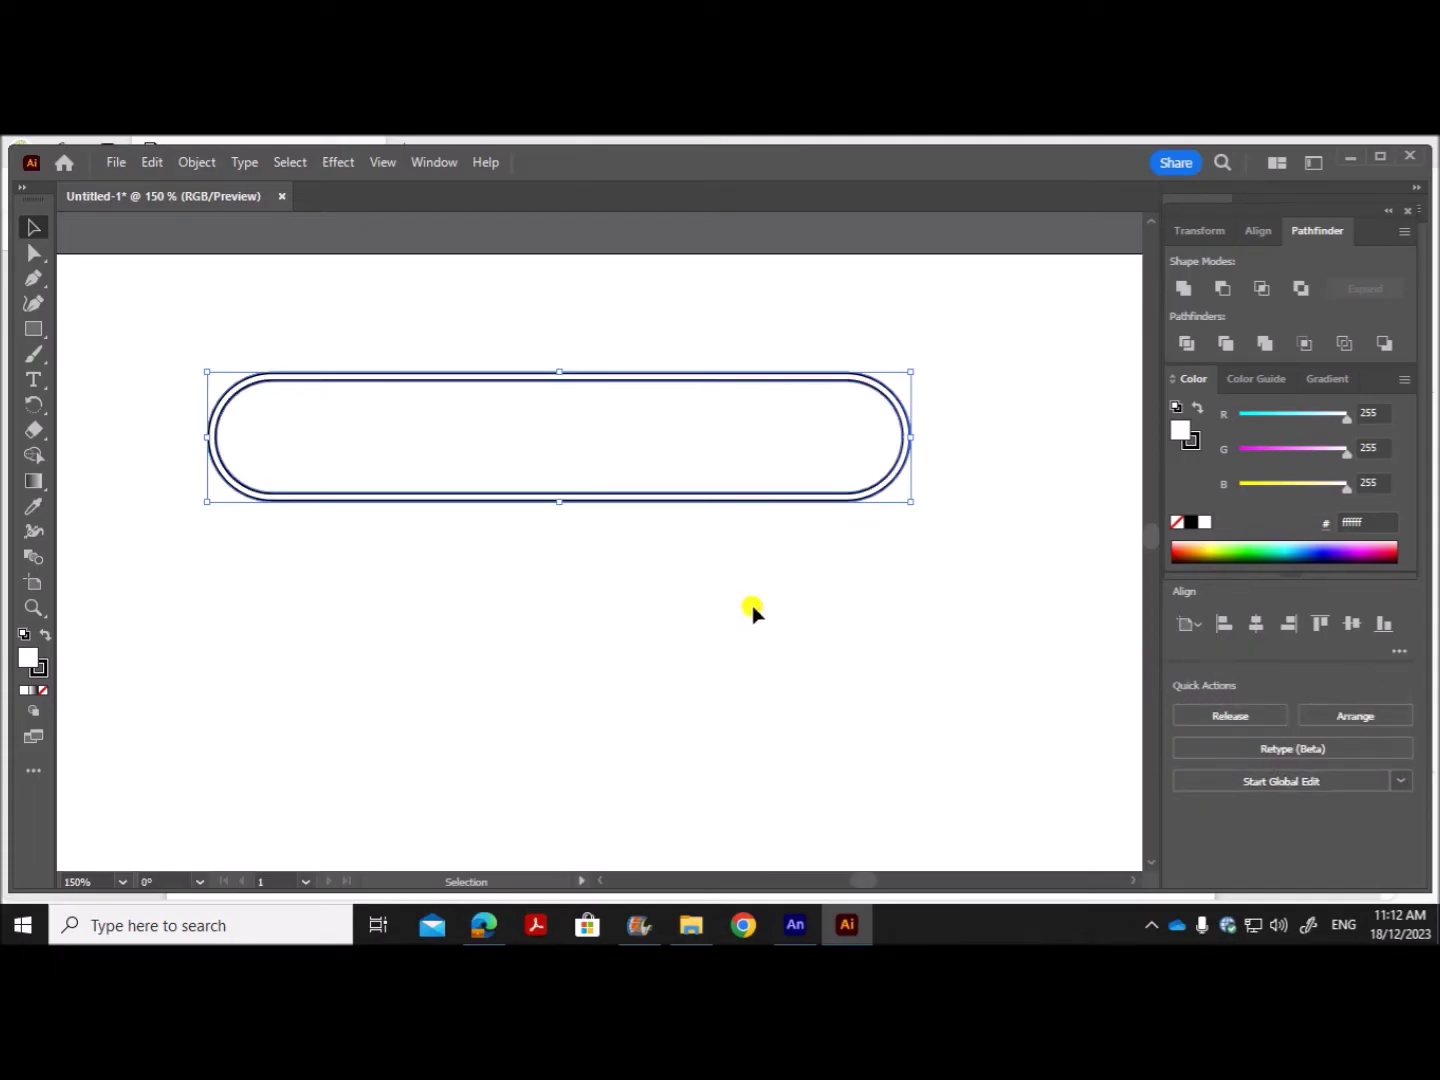
left_click(474, 455)
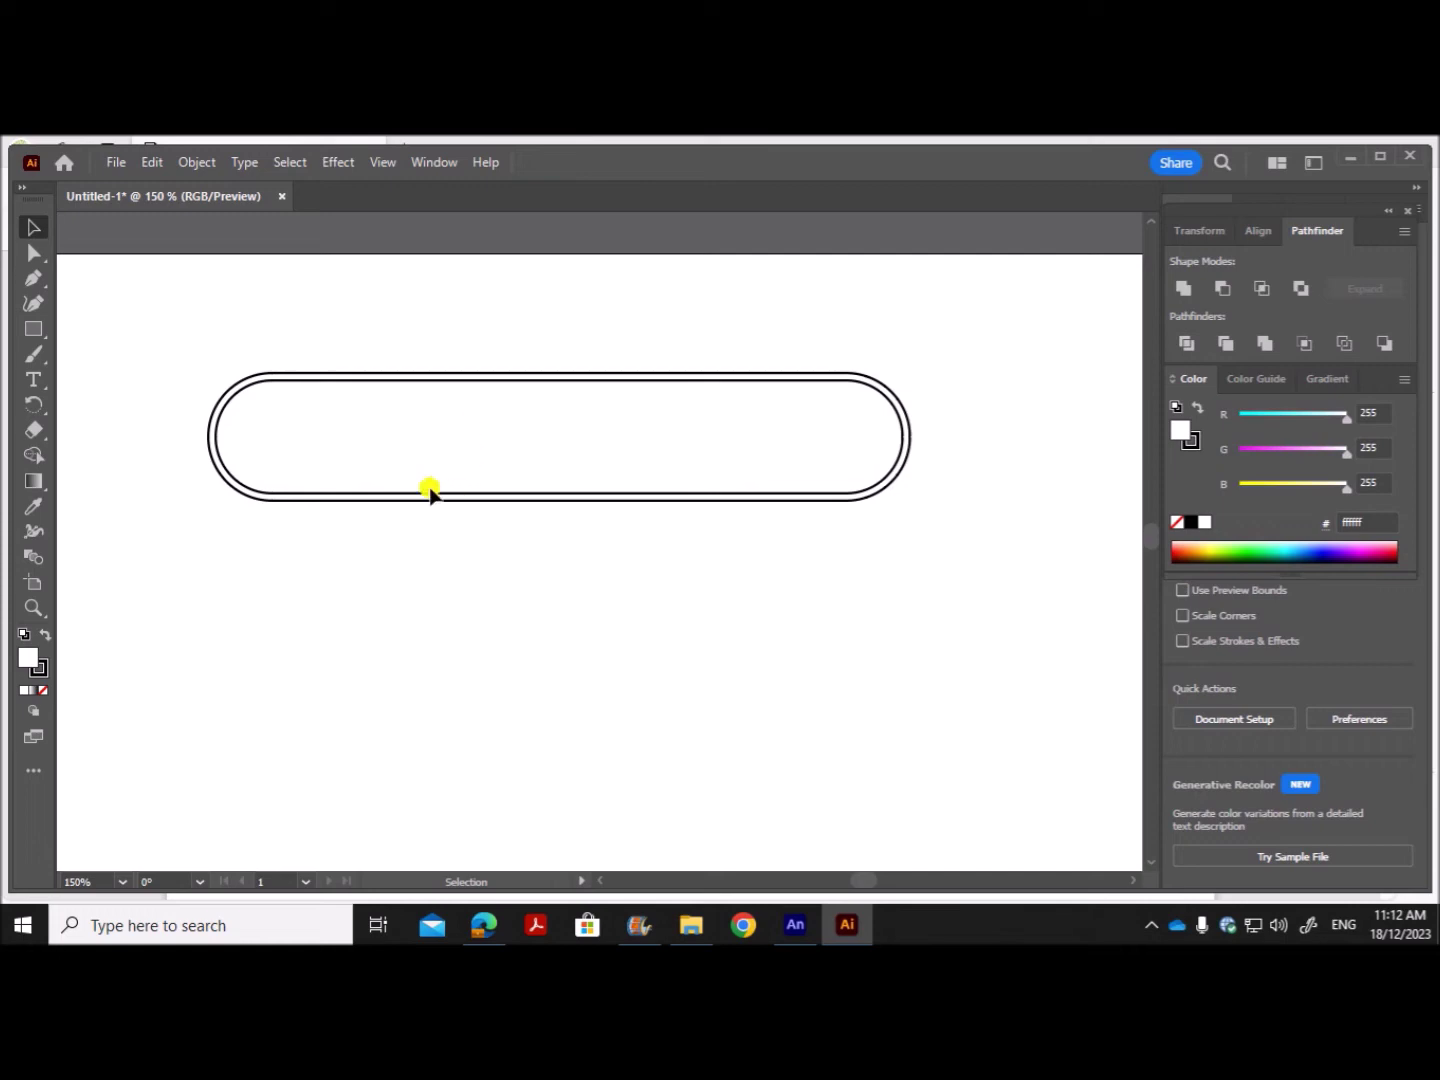
left_click_drag(428, 497, 419, 525)
left_click(425, 598)
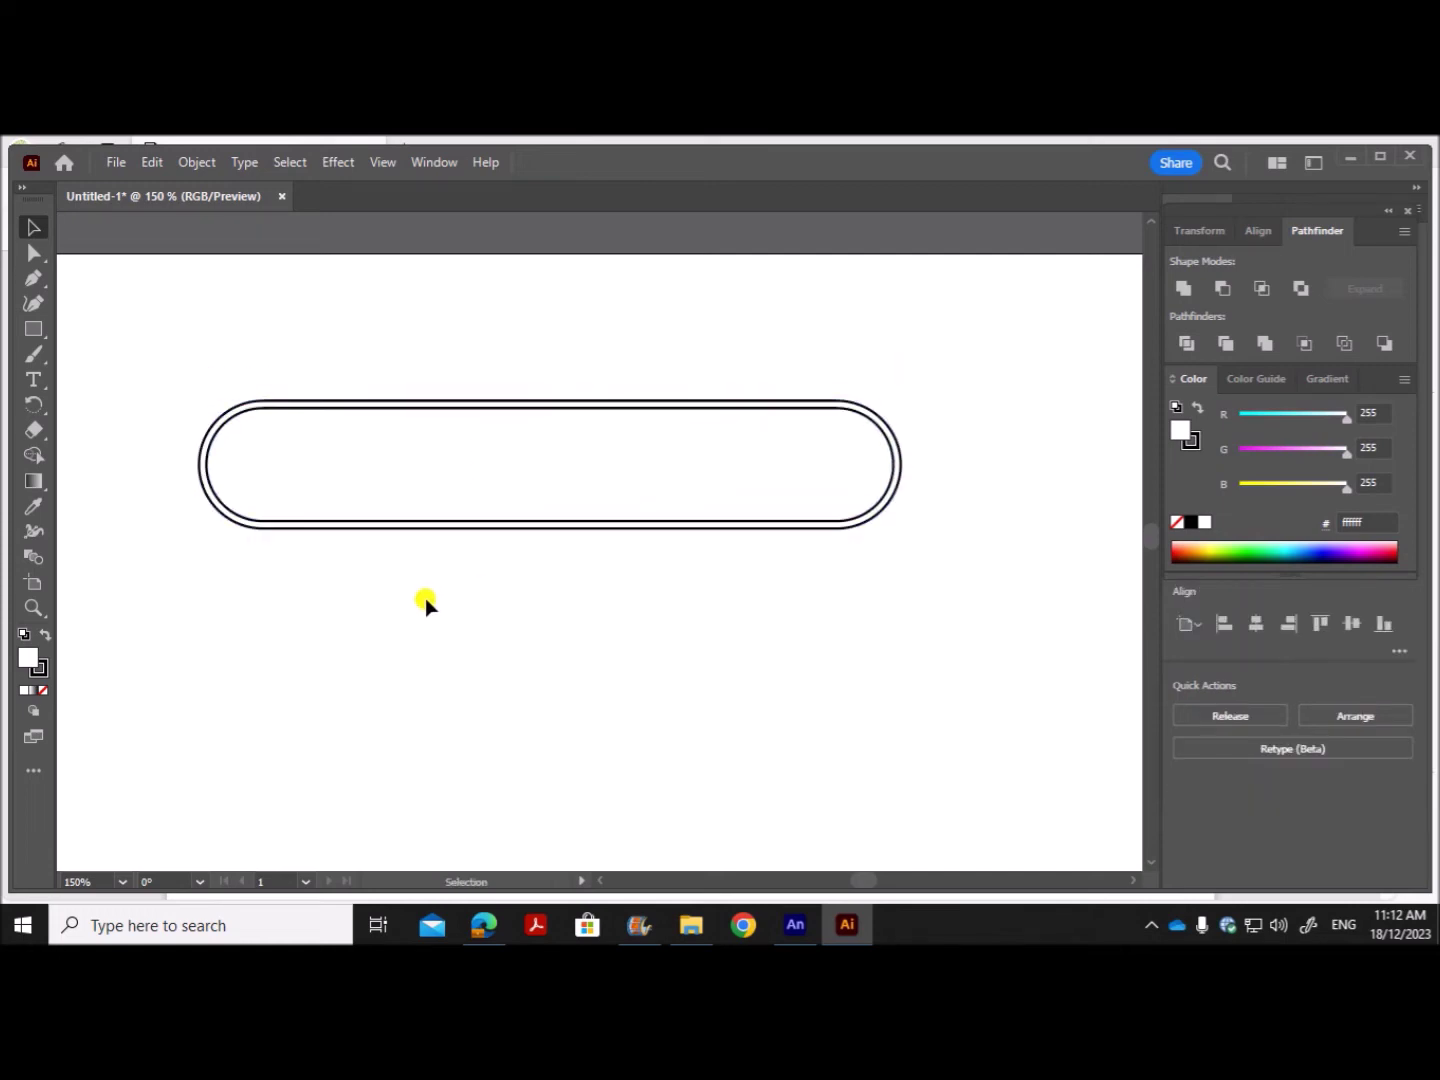
double_click(29, 665)
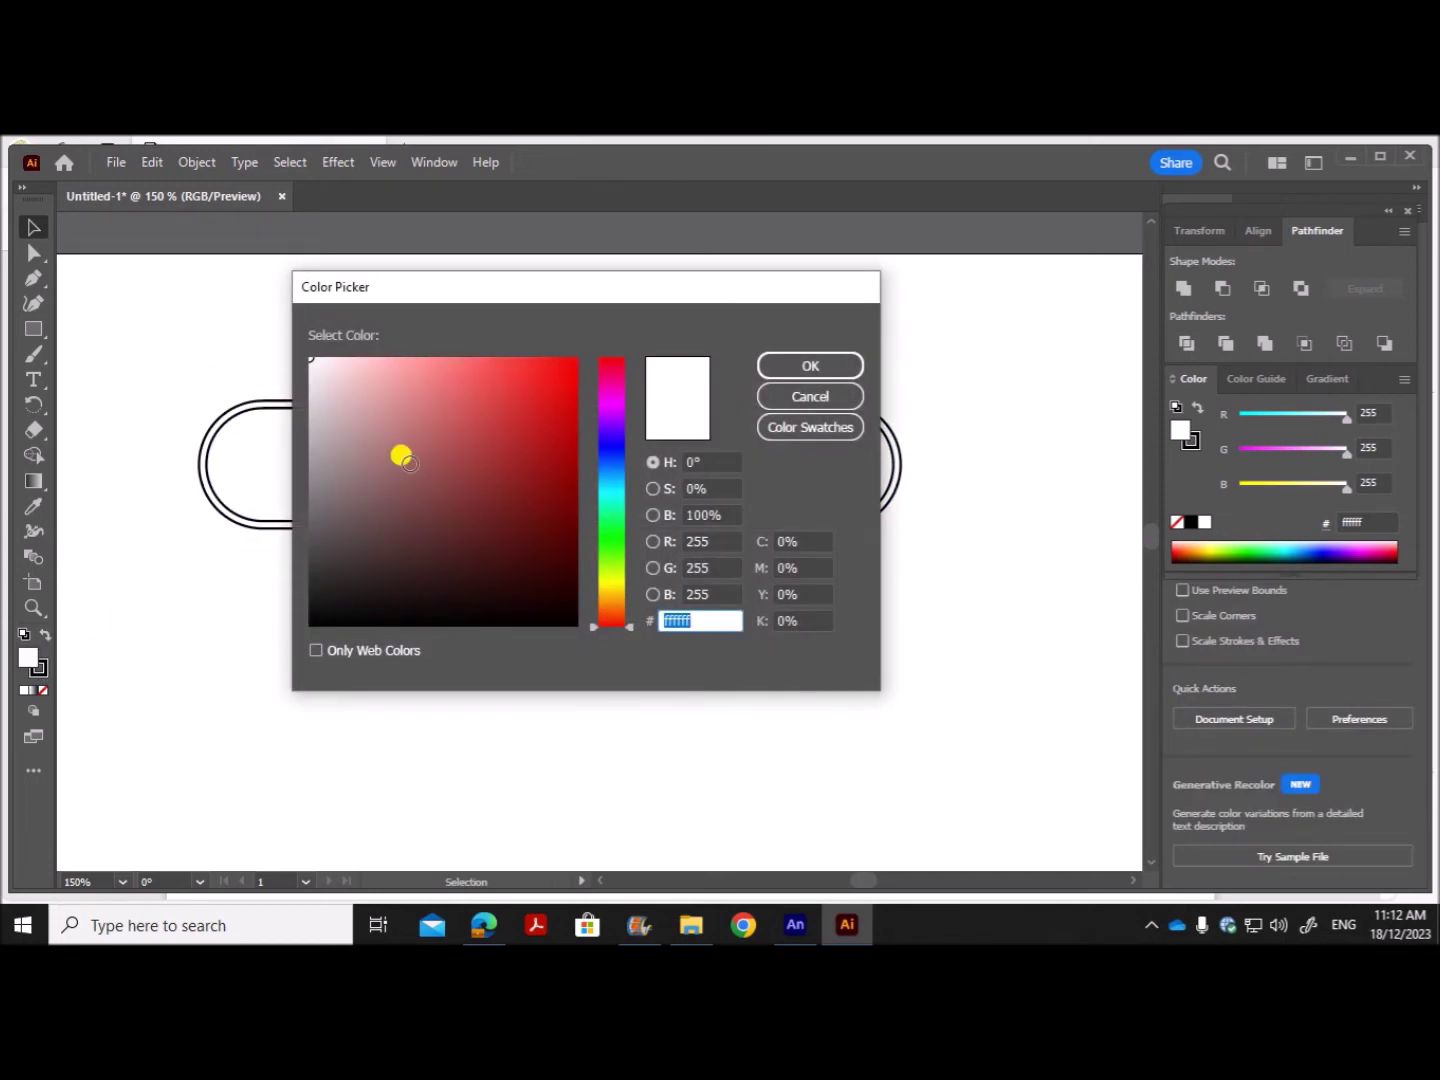
left_click(543, 395)
left_click(812, 368)
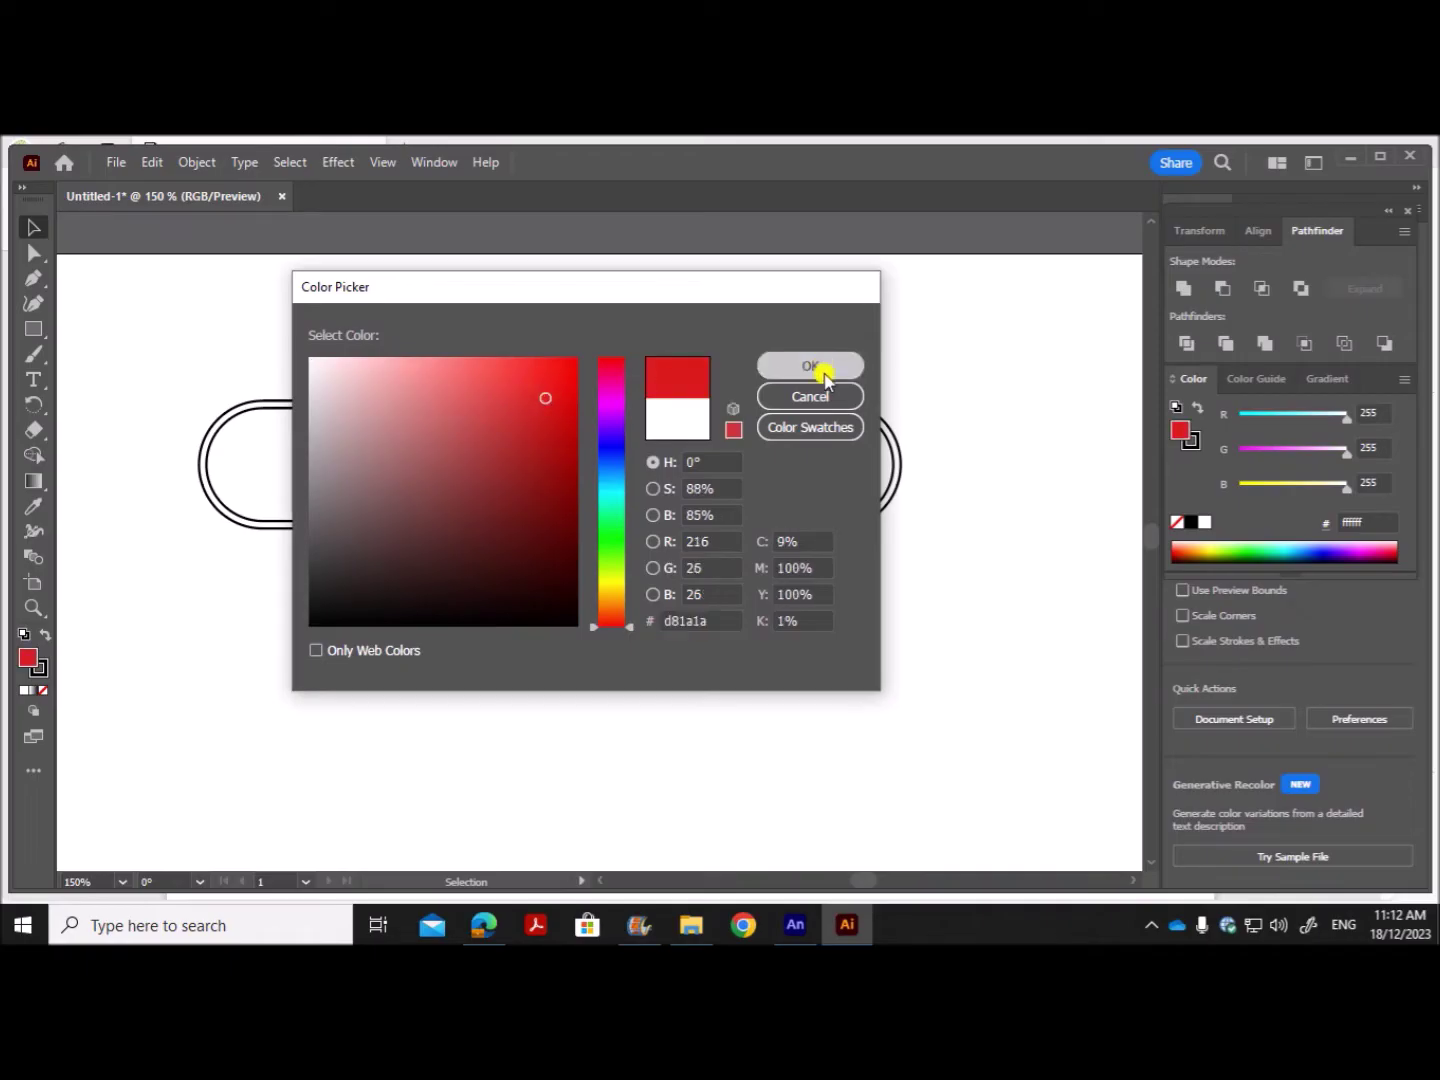
Step: Fill the belt ring with bright red (f70d0d), keeping its black outline
left_click(736, 528)
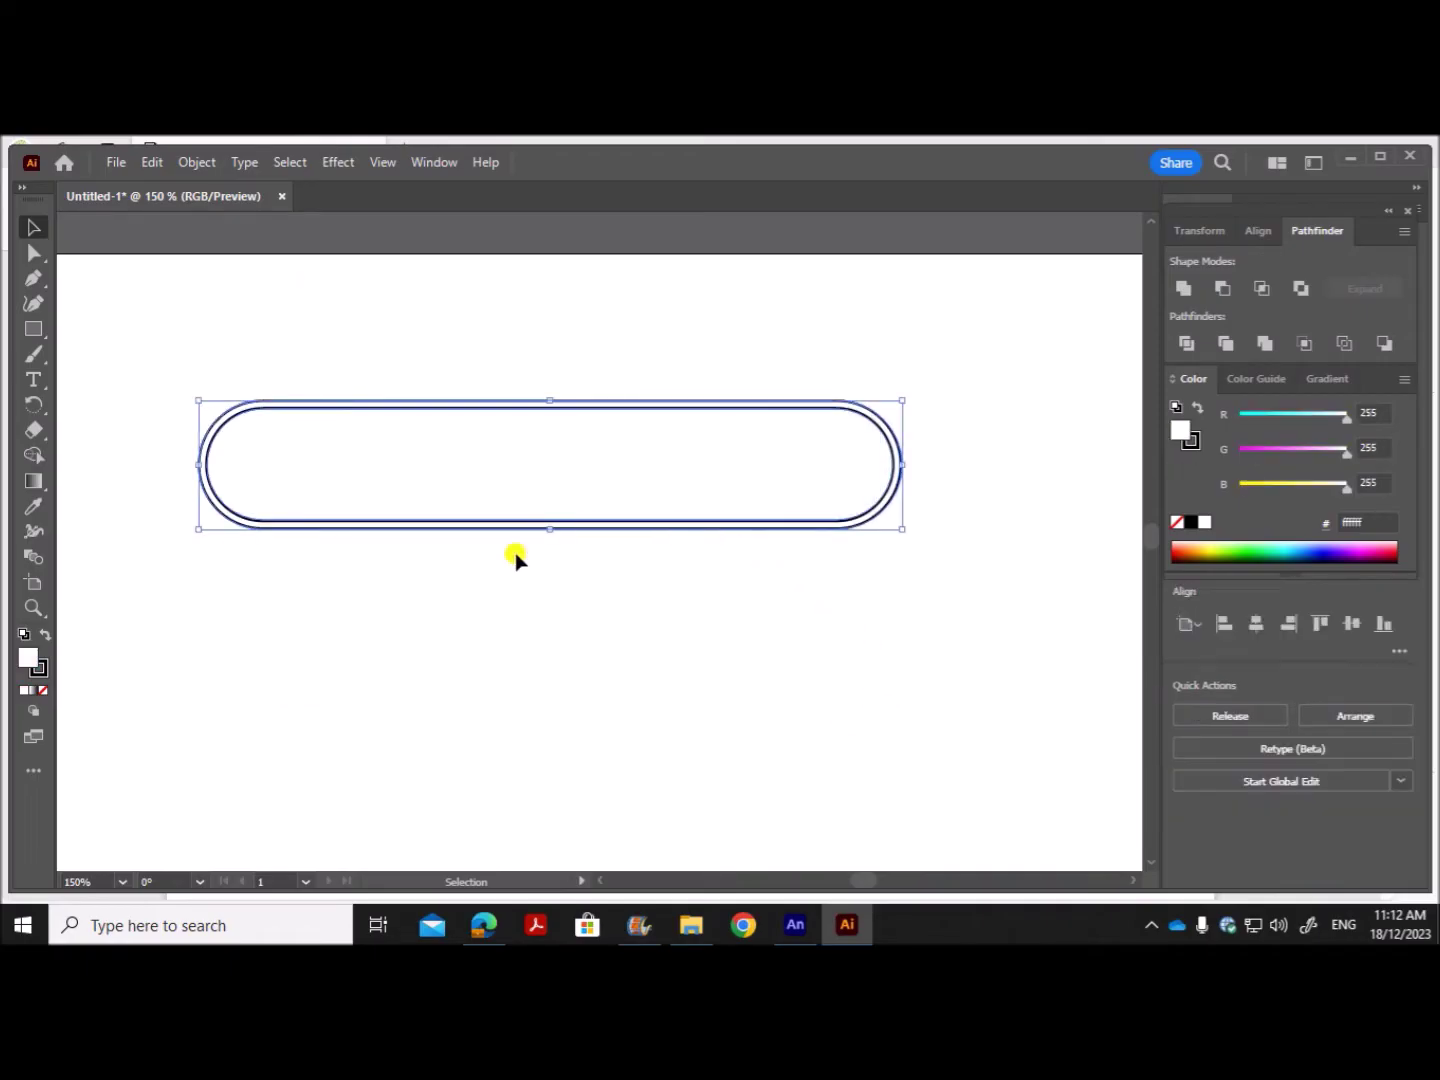
double_click(33, 662)
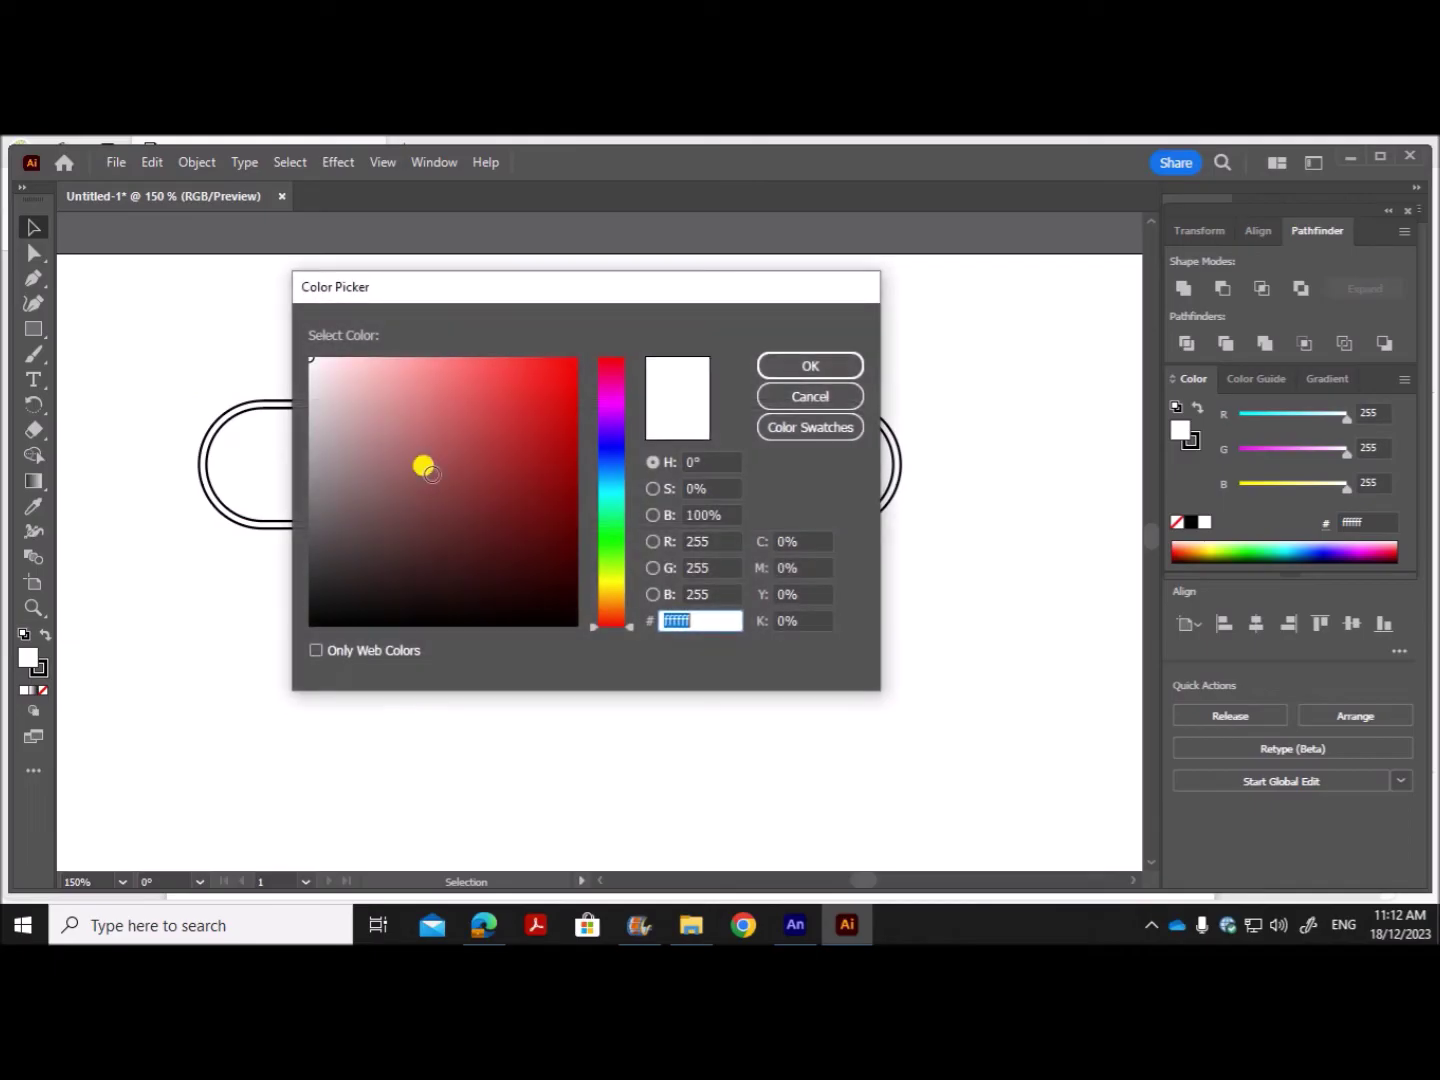
left_click(564, 366)
left_click(780, 368)
left_click(986, 645)
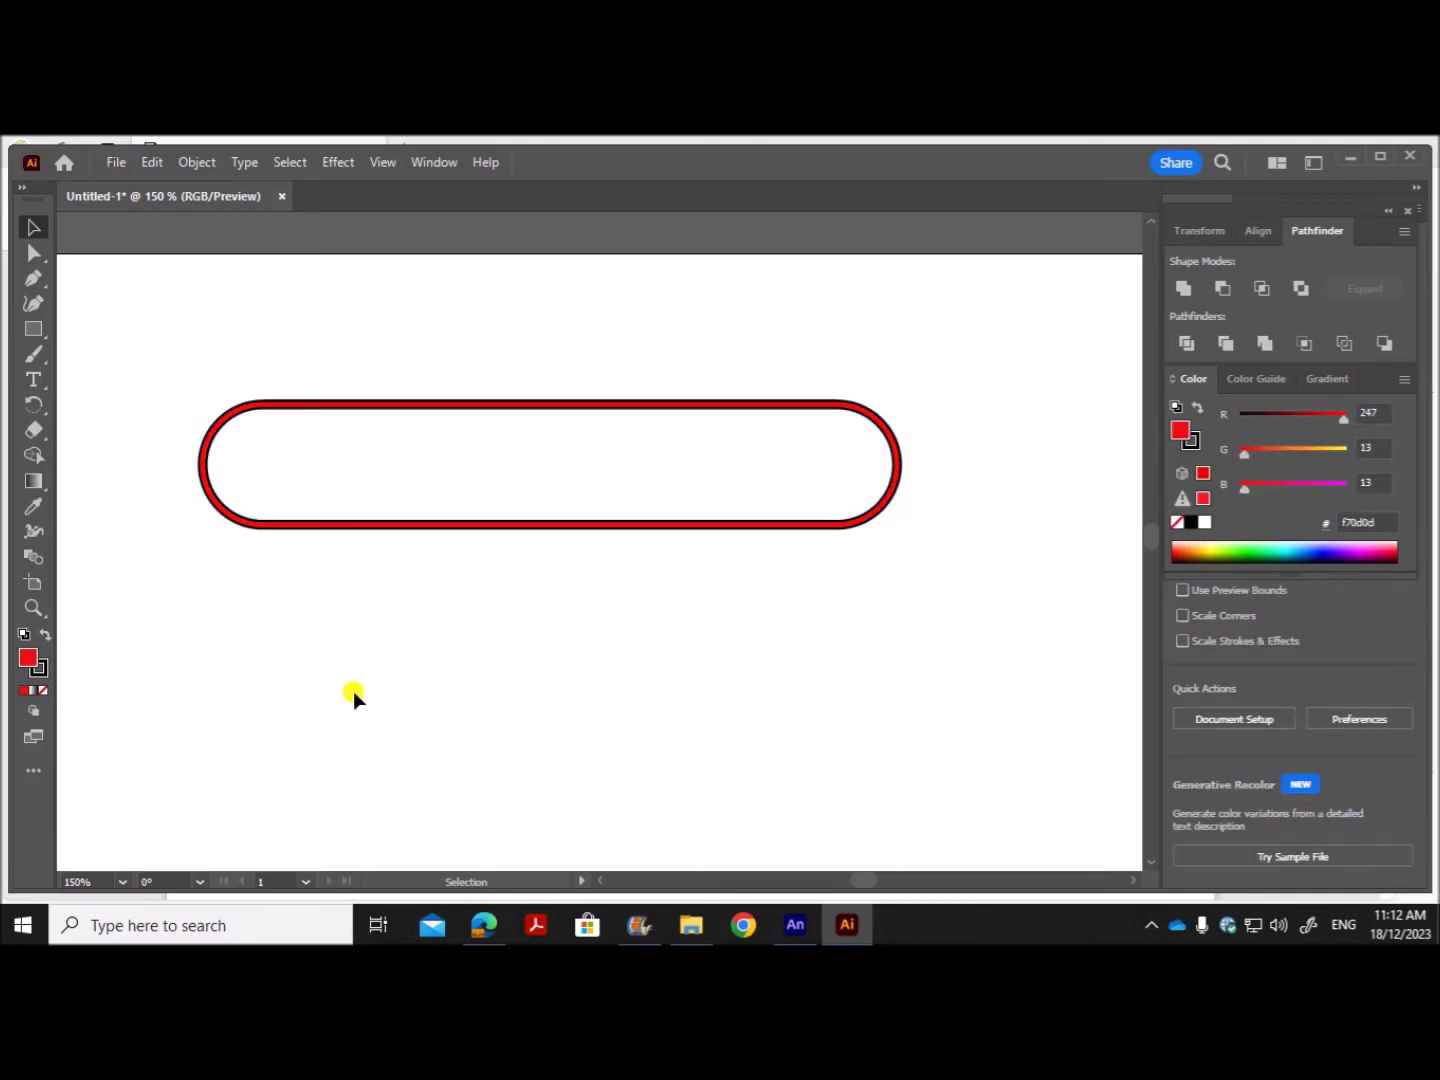
Step: Export the belt artwork as an SVG named "Conveyor belt" to the Examination folder with the default SVG options
left_click(105, 156)
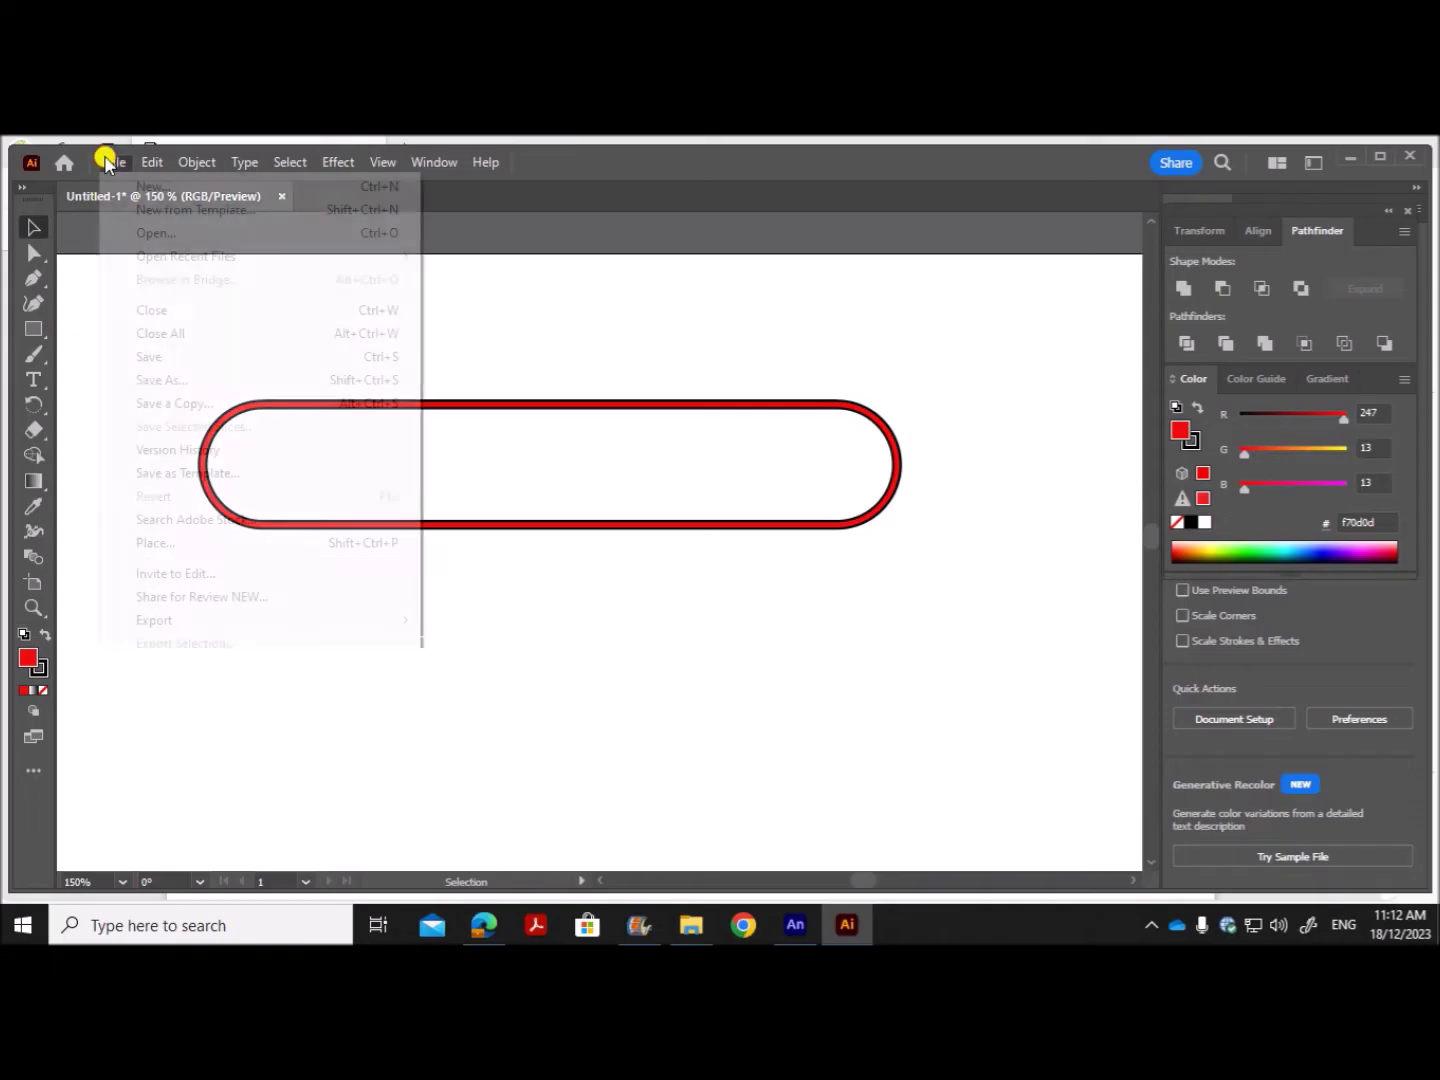
mouse_move(208, 622)
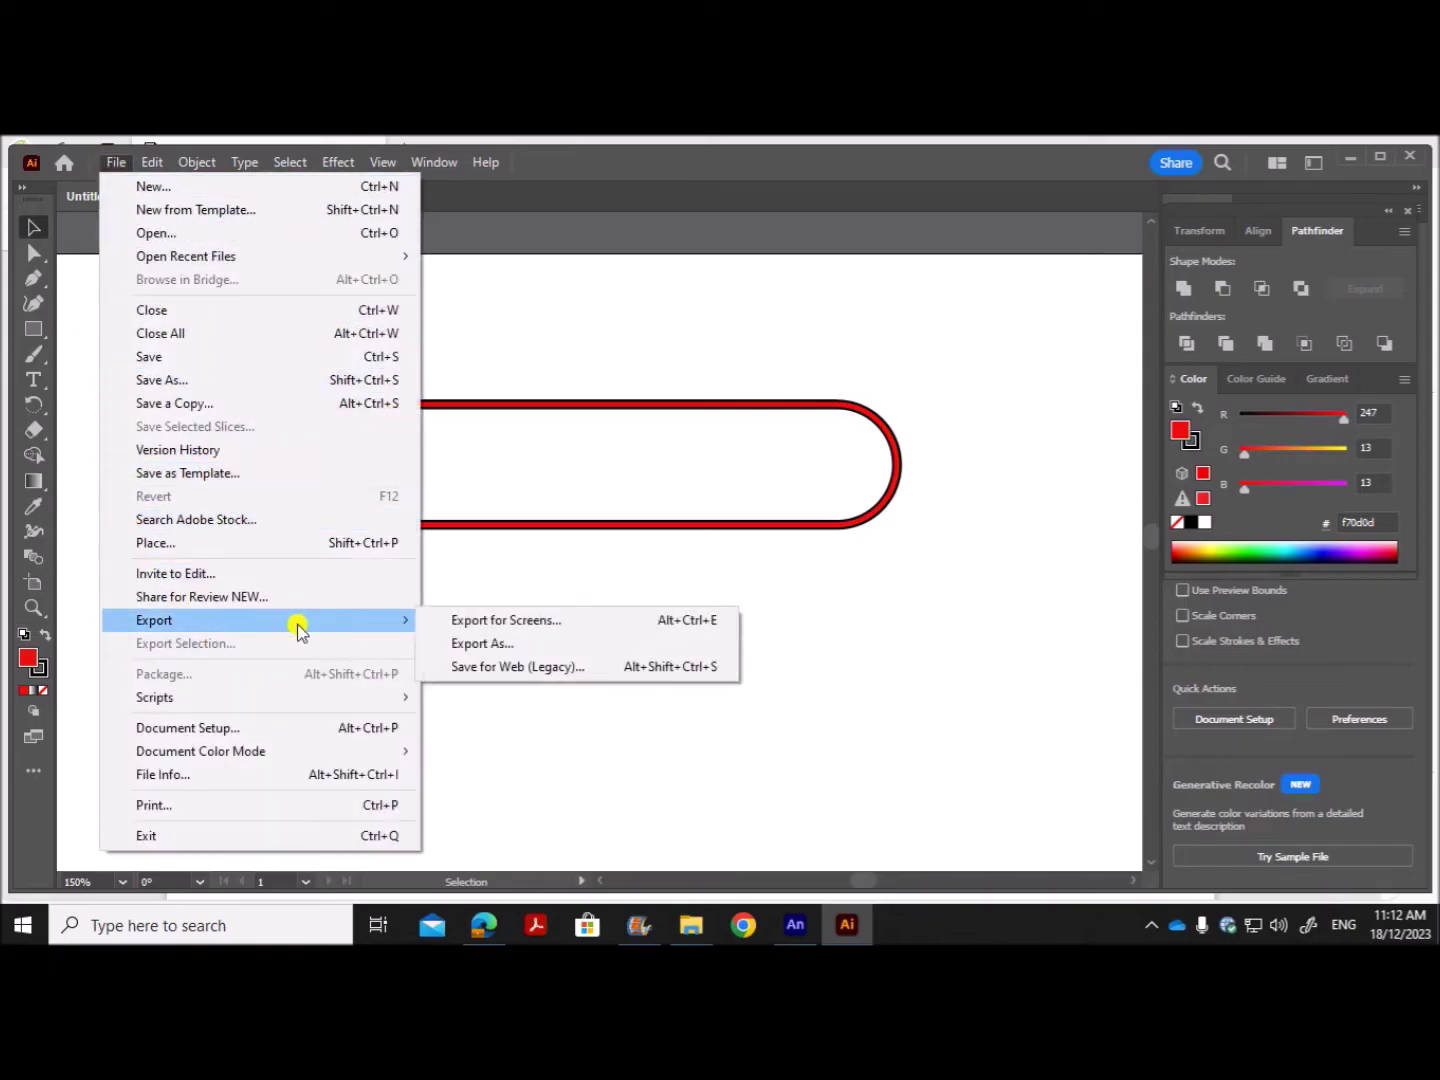
left_click(440, 641)
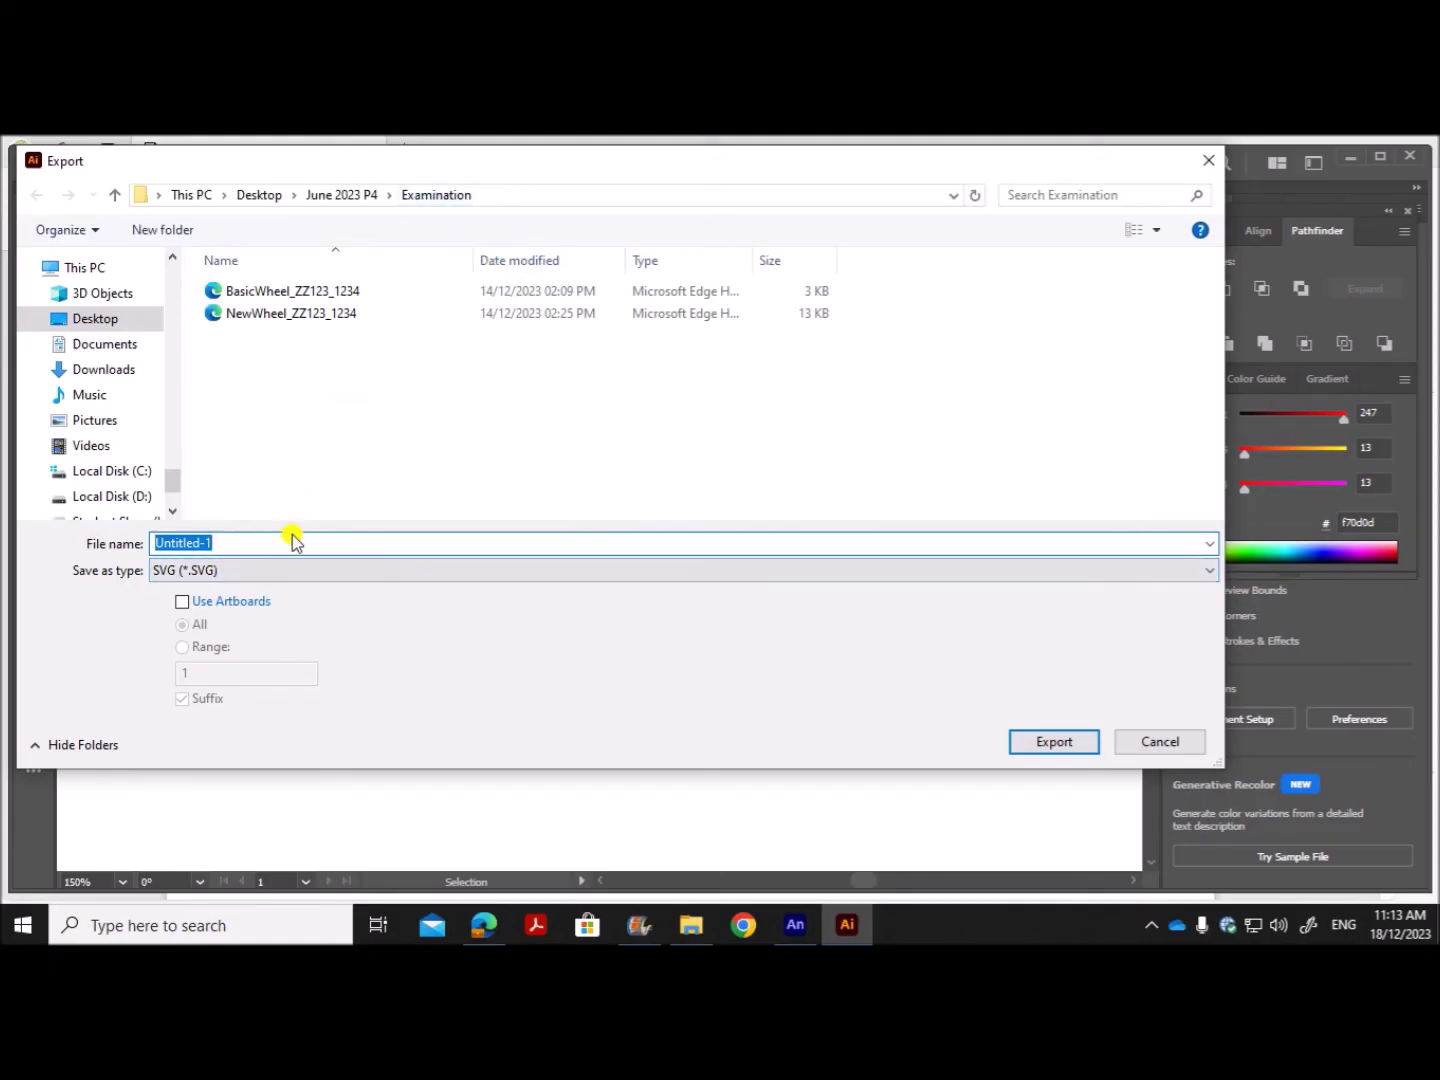
type("Conveyor belt")
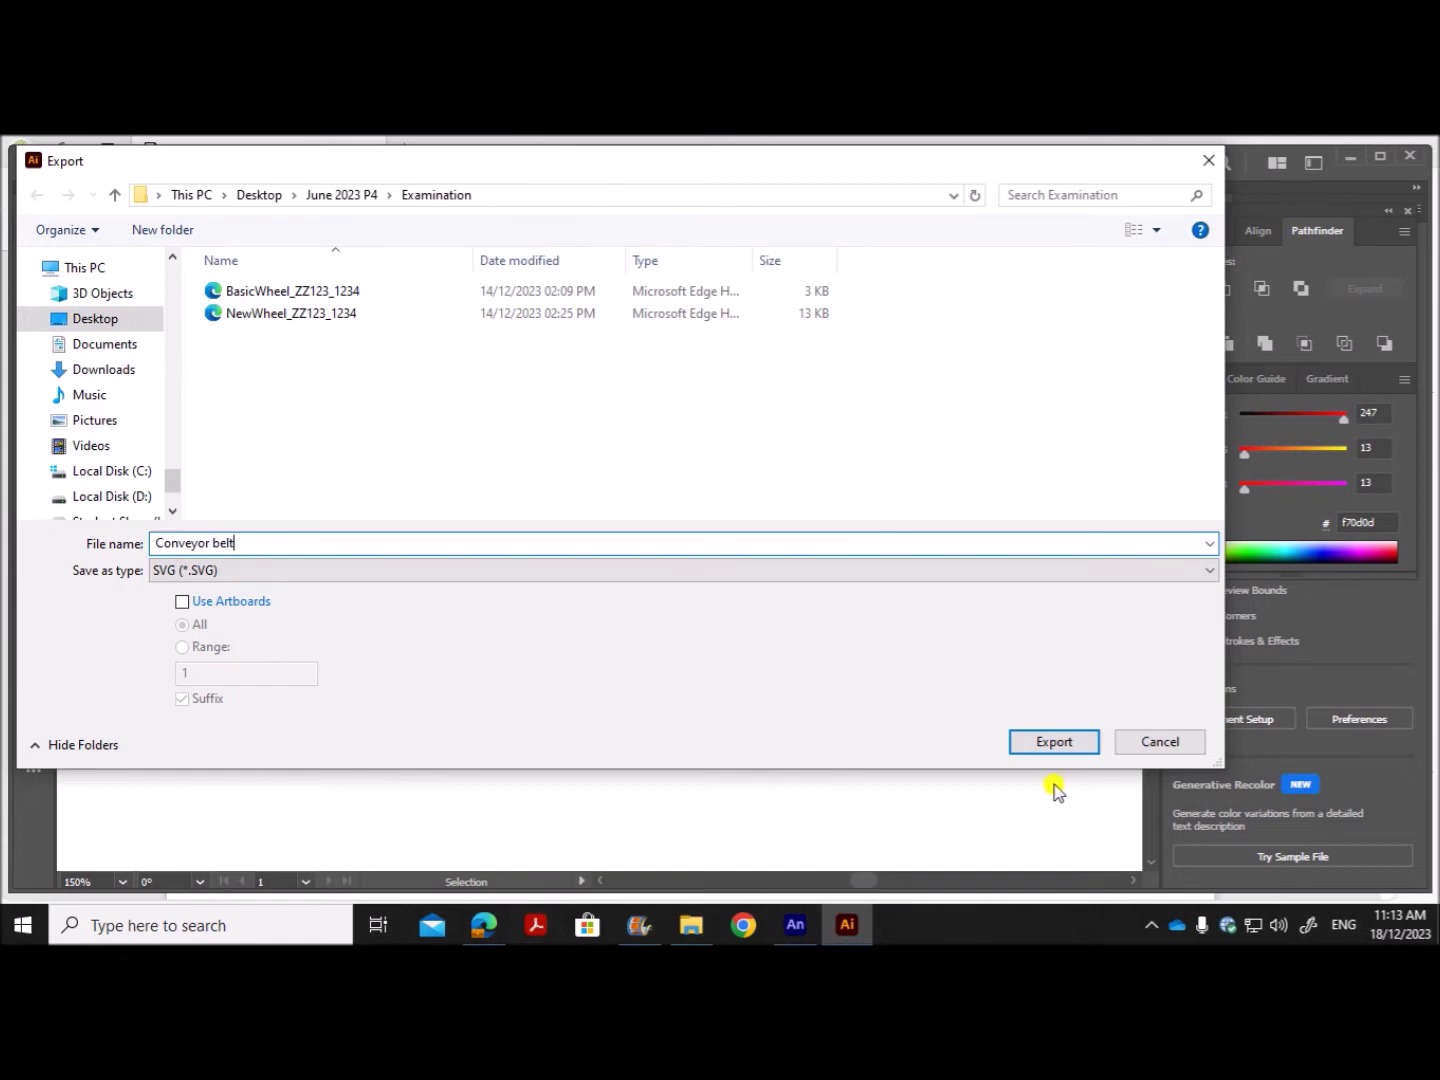
left_click(1052, 743)
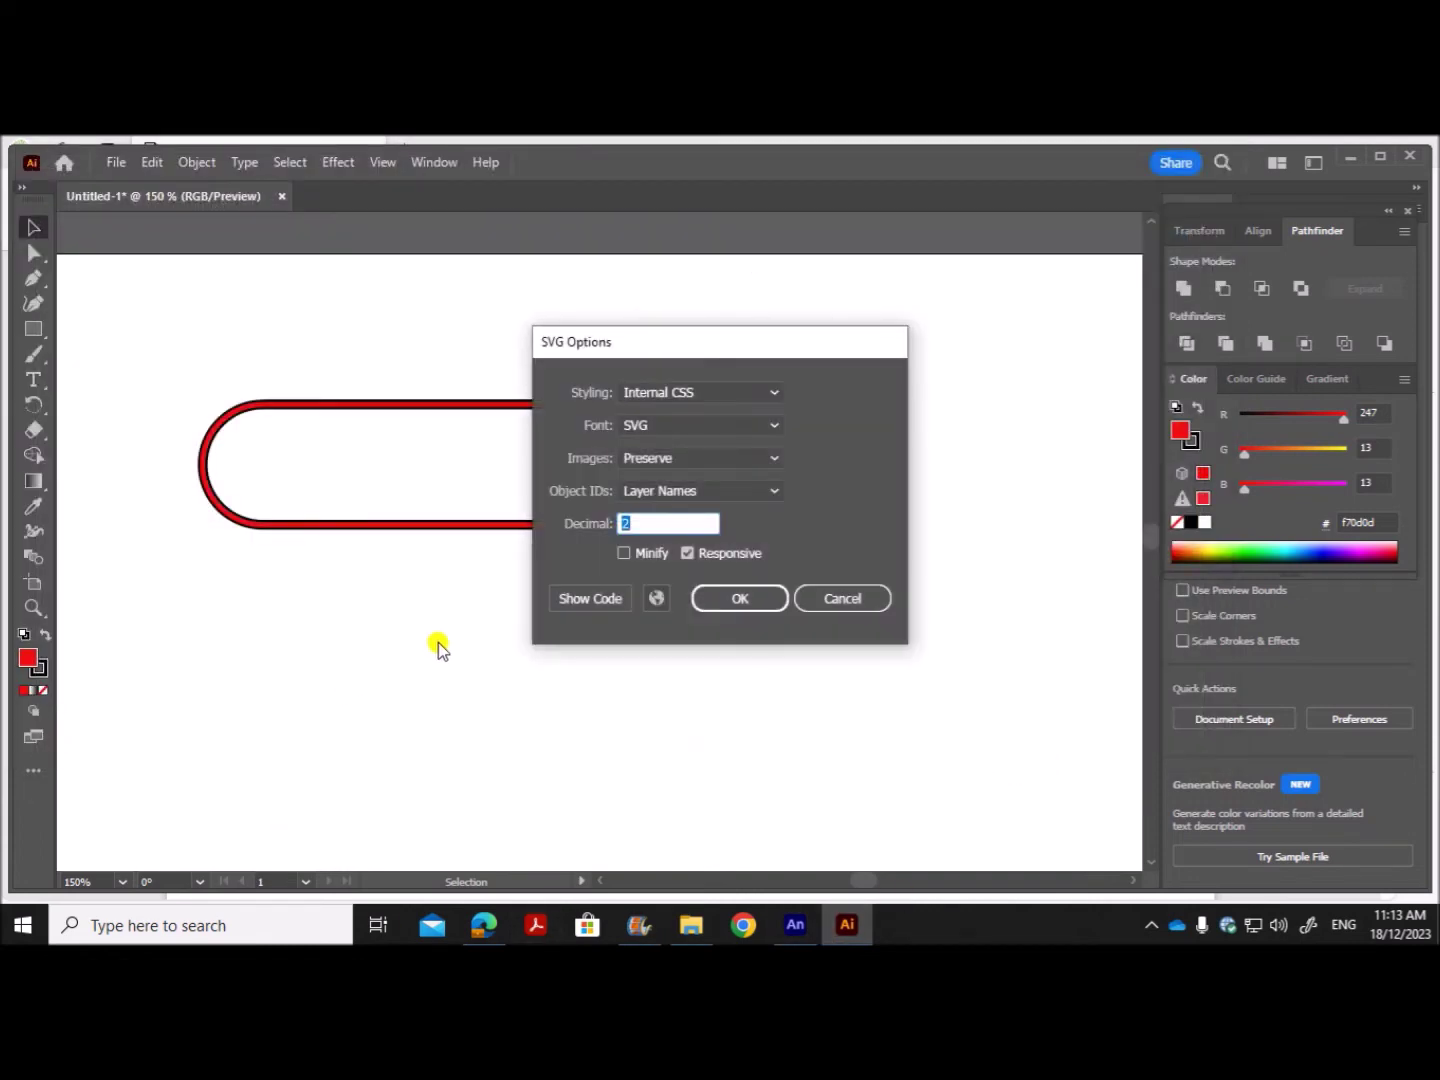
left_click(745, 599)
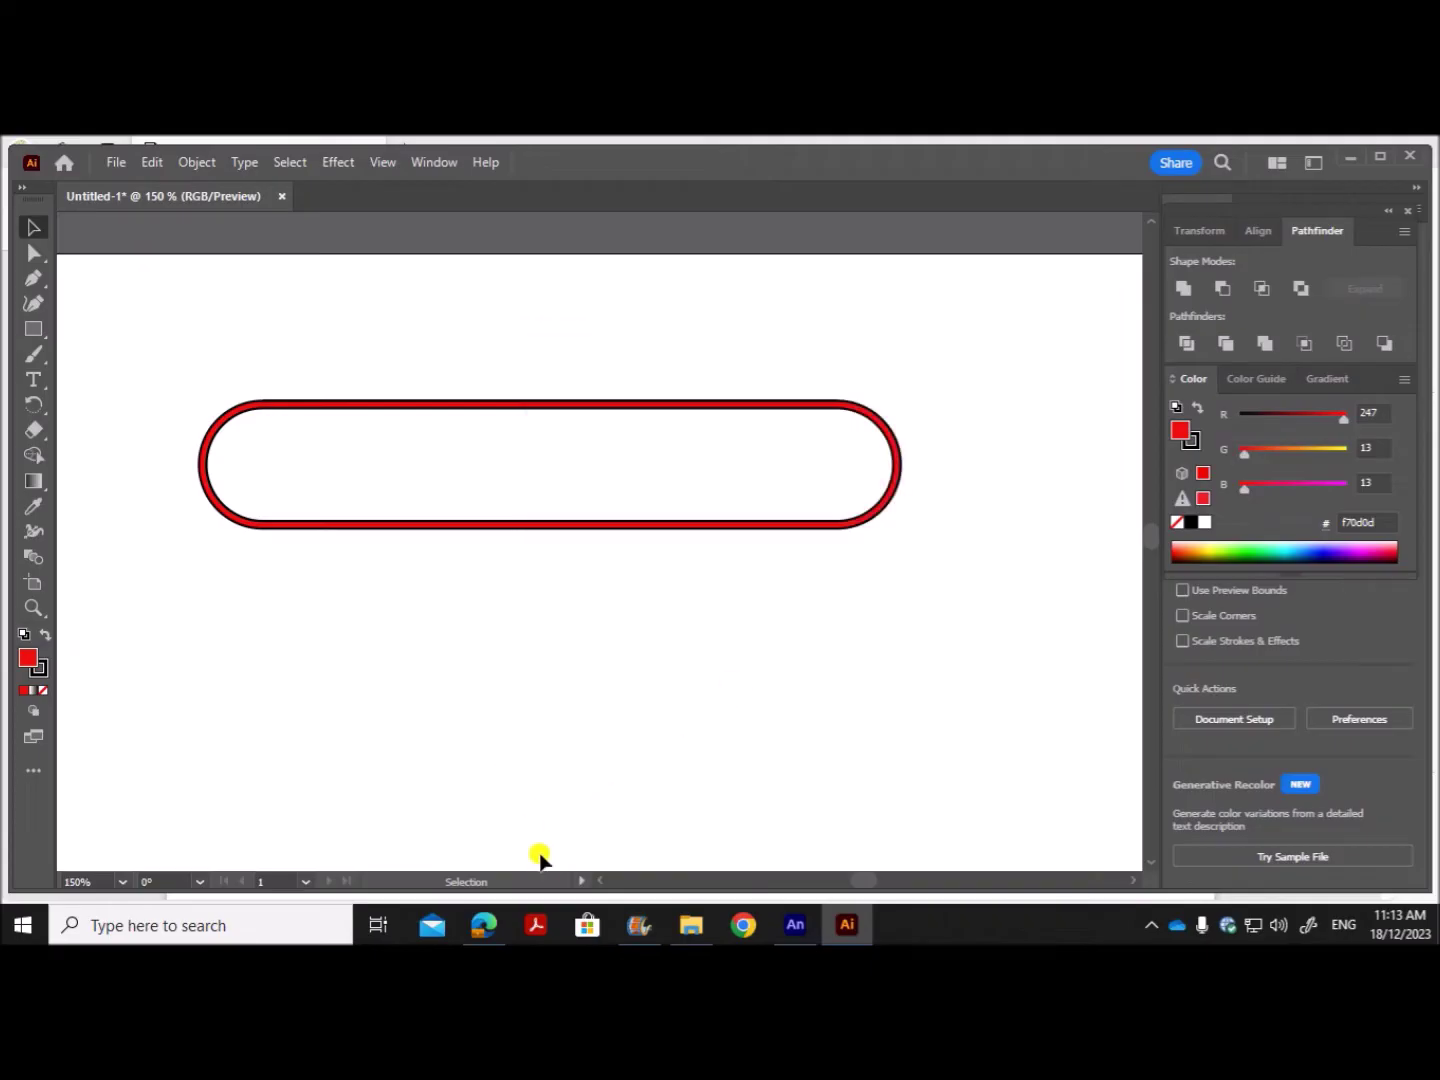
Step: Return to the exam paper and review the Task 2 frame size, frame timing, wheel and belt requirements and diagrams
left_click(484, 925)
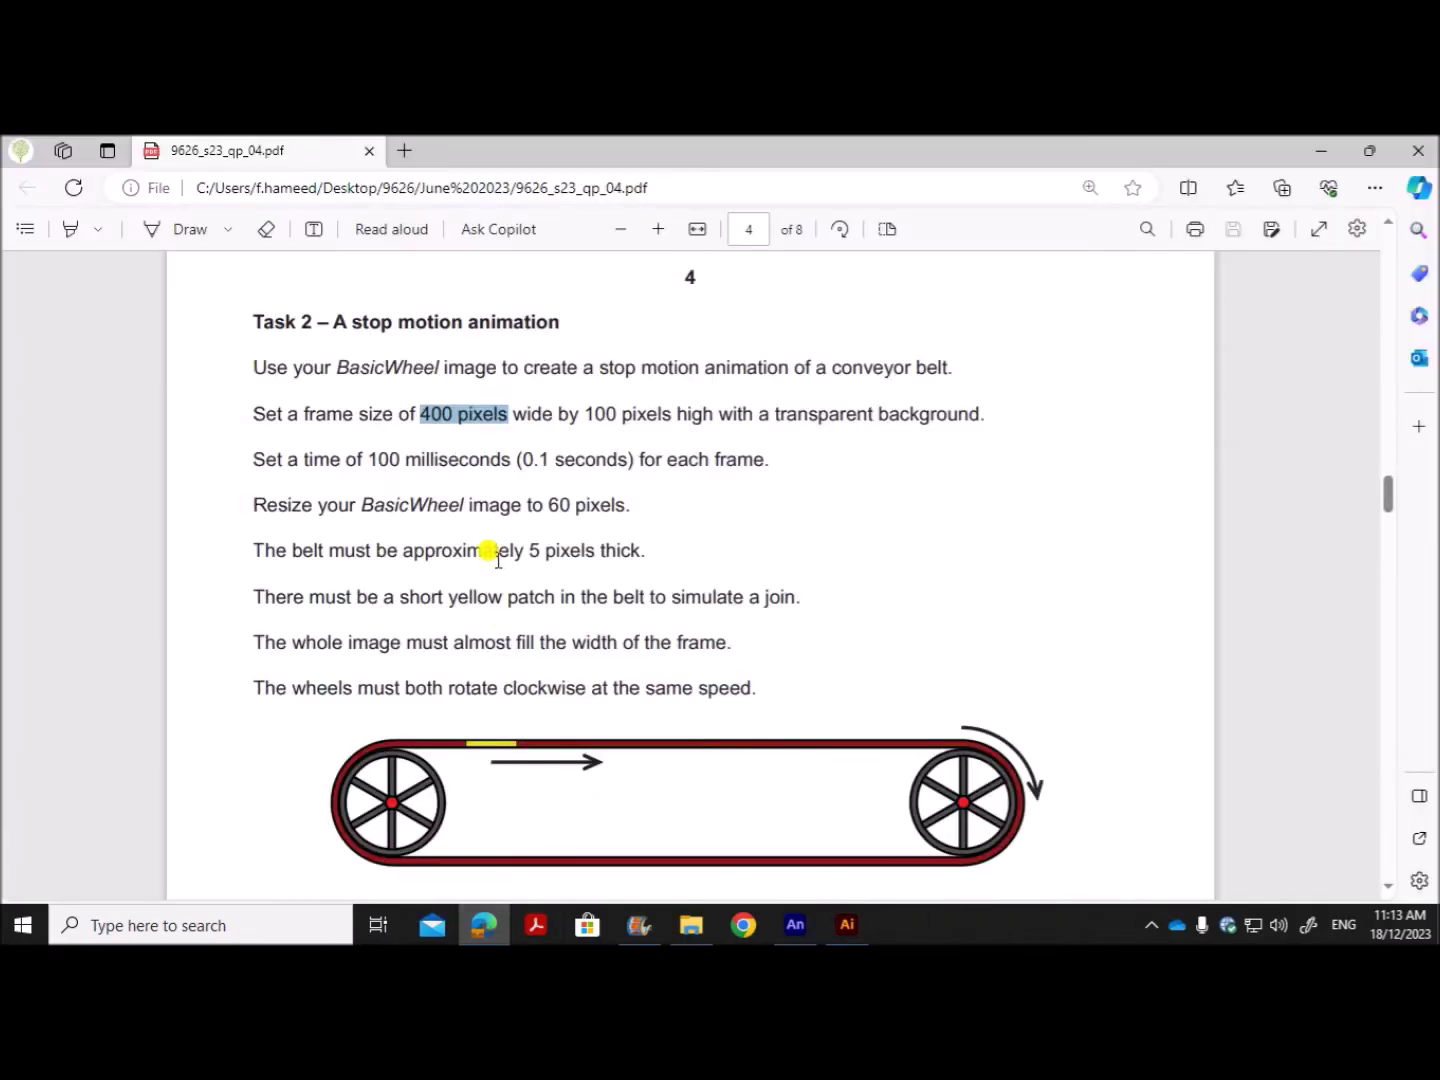
scroll(460, 530, "down", 6)
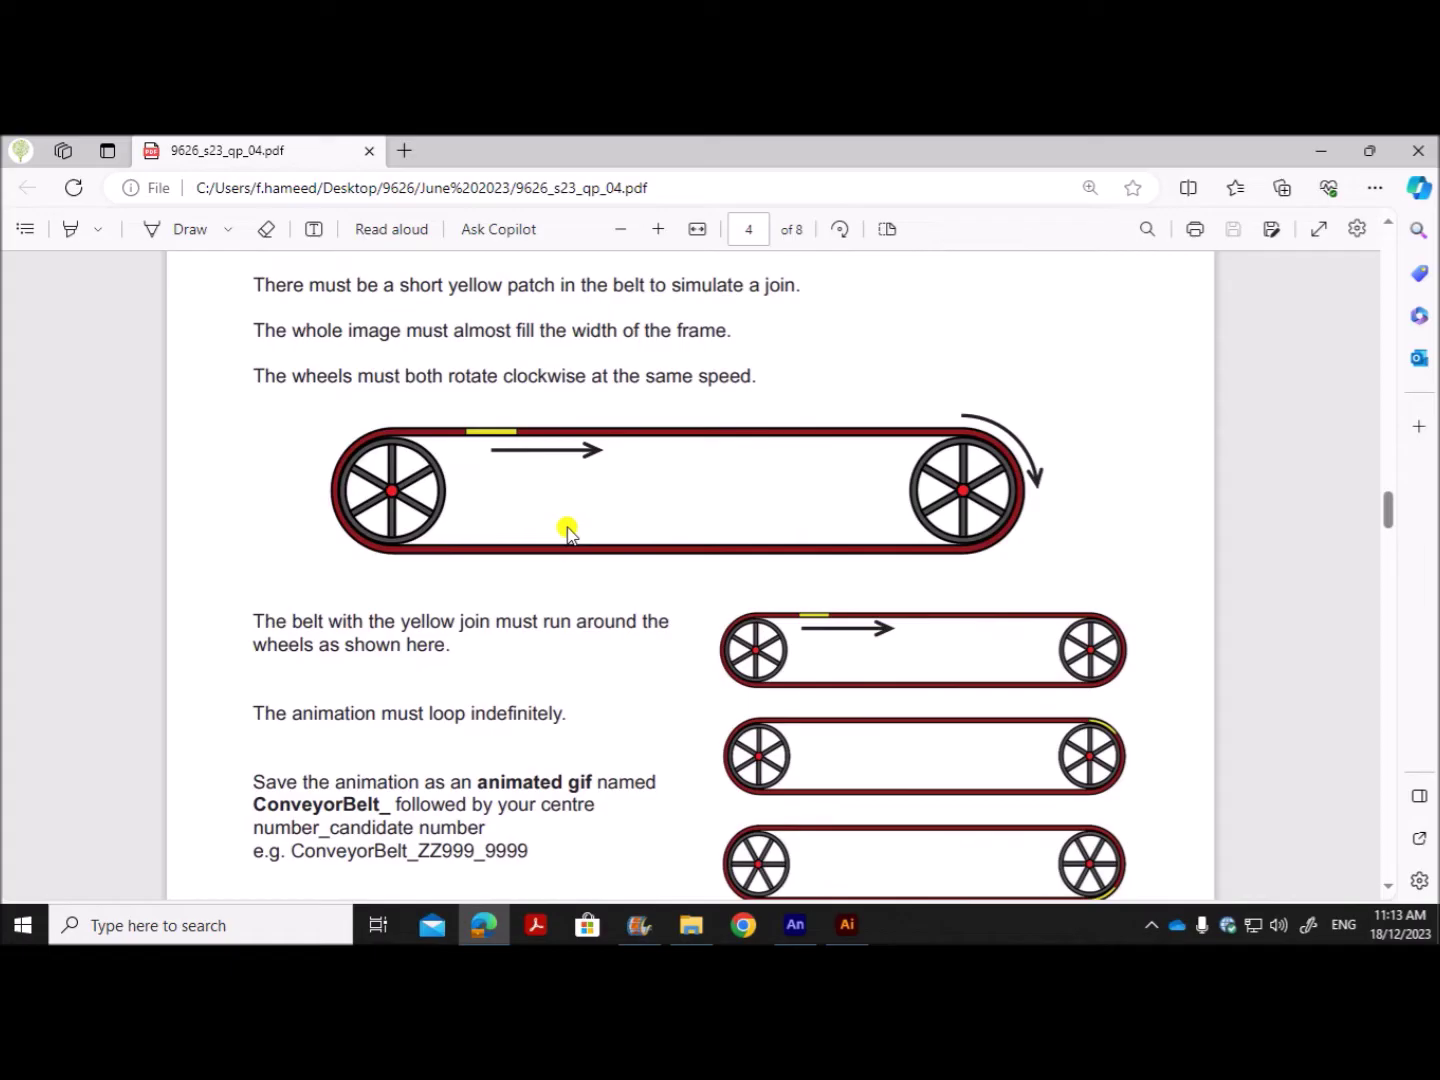
scroll(567, 530, "up", 6)
scroll(567, 530, "up", 1)
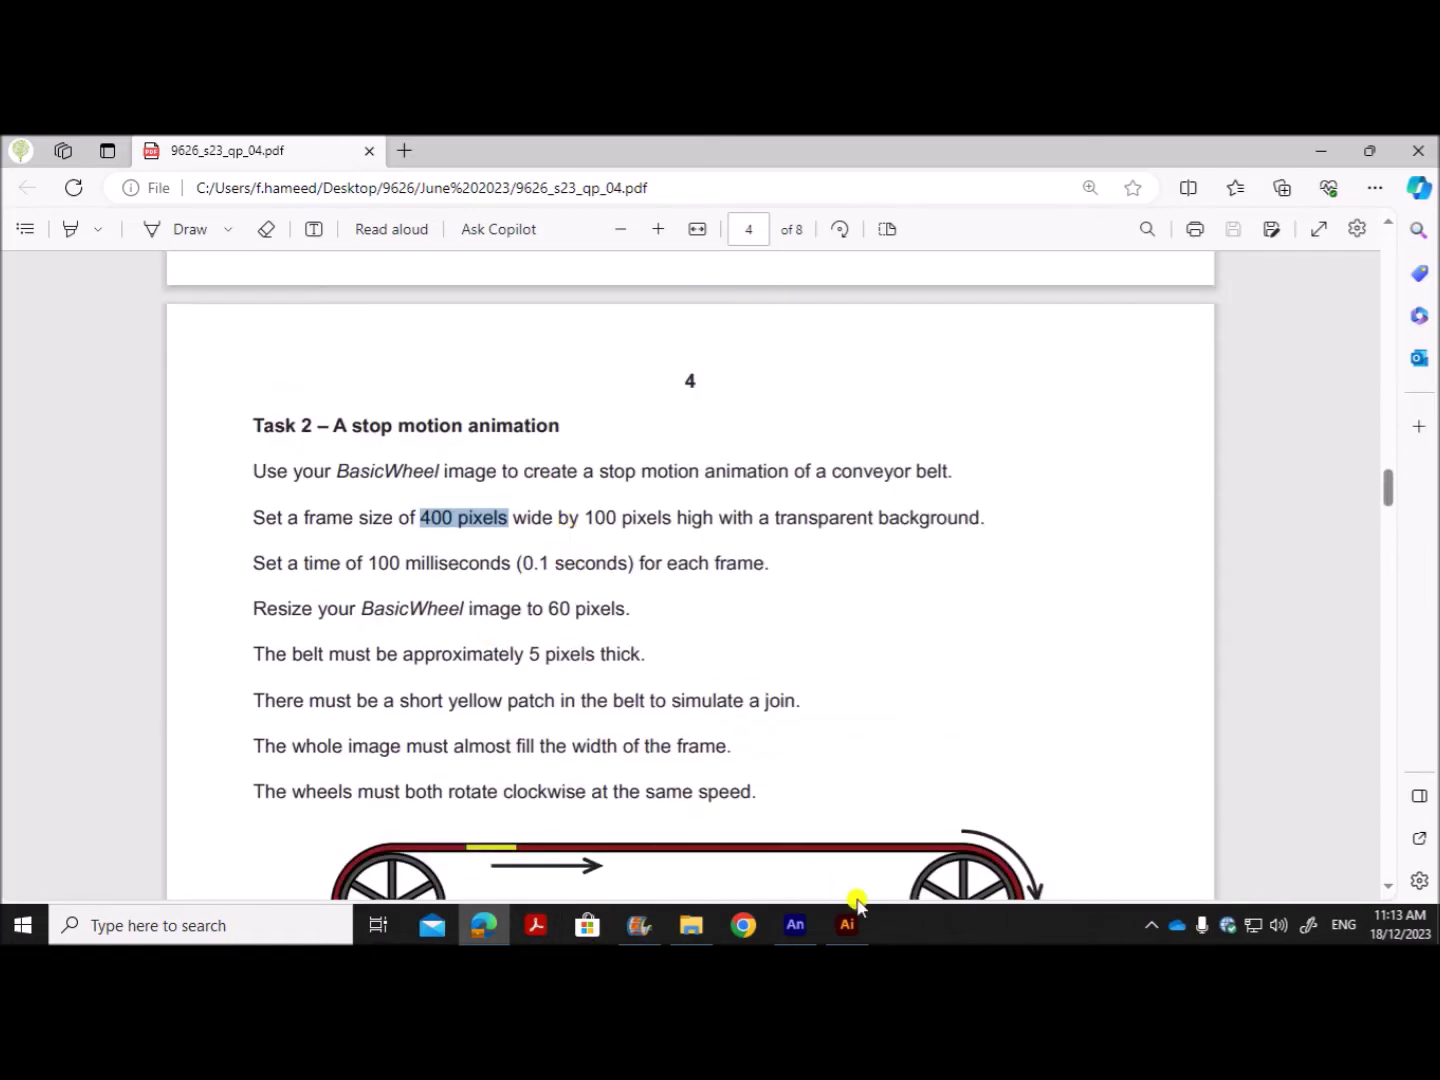
left_click(798, 744)
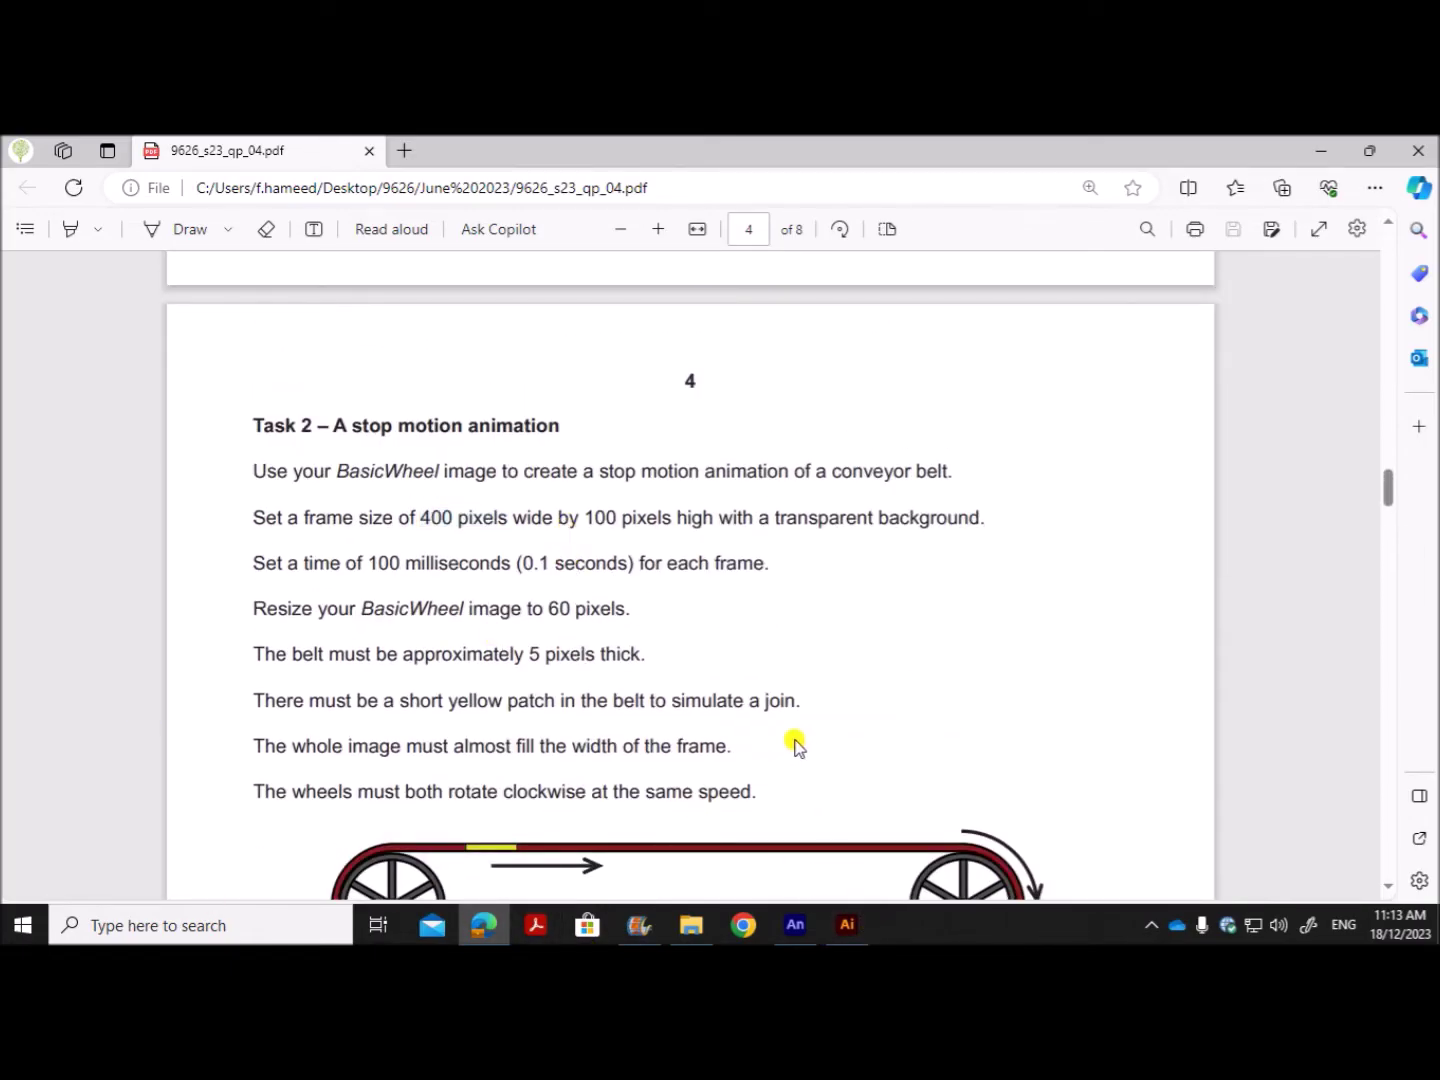
scroll(793, 745, "down", 1)
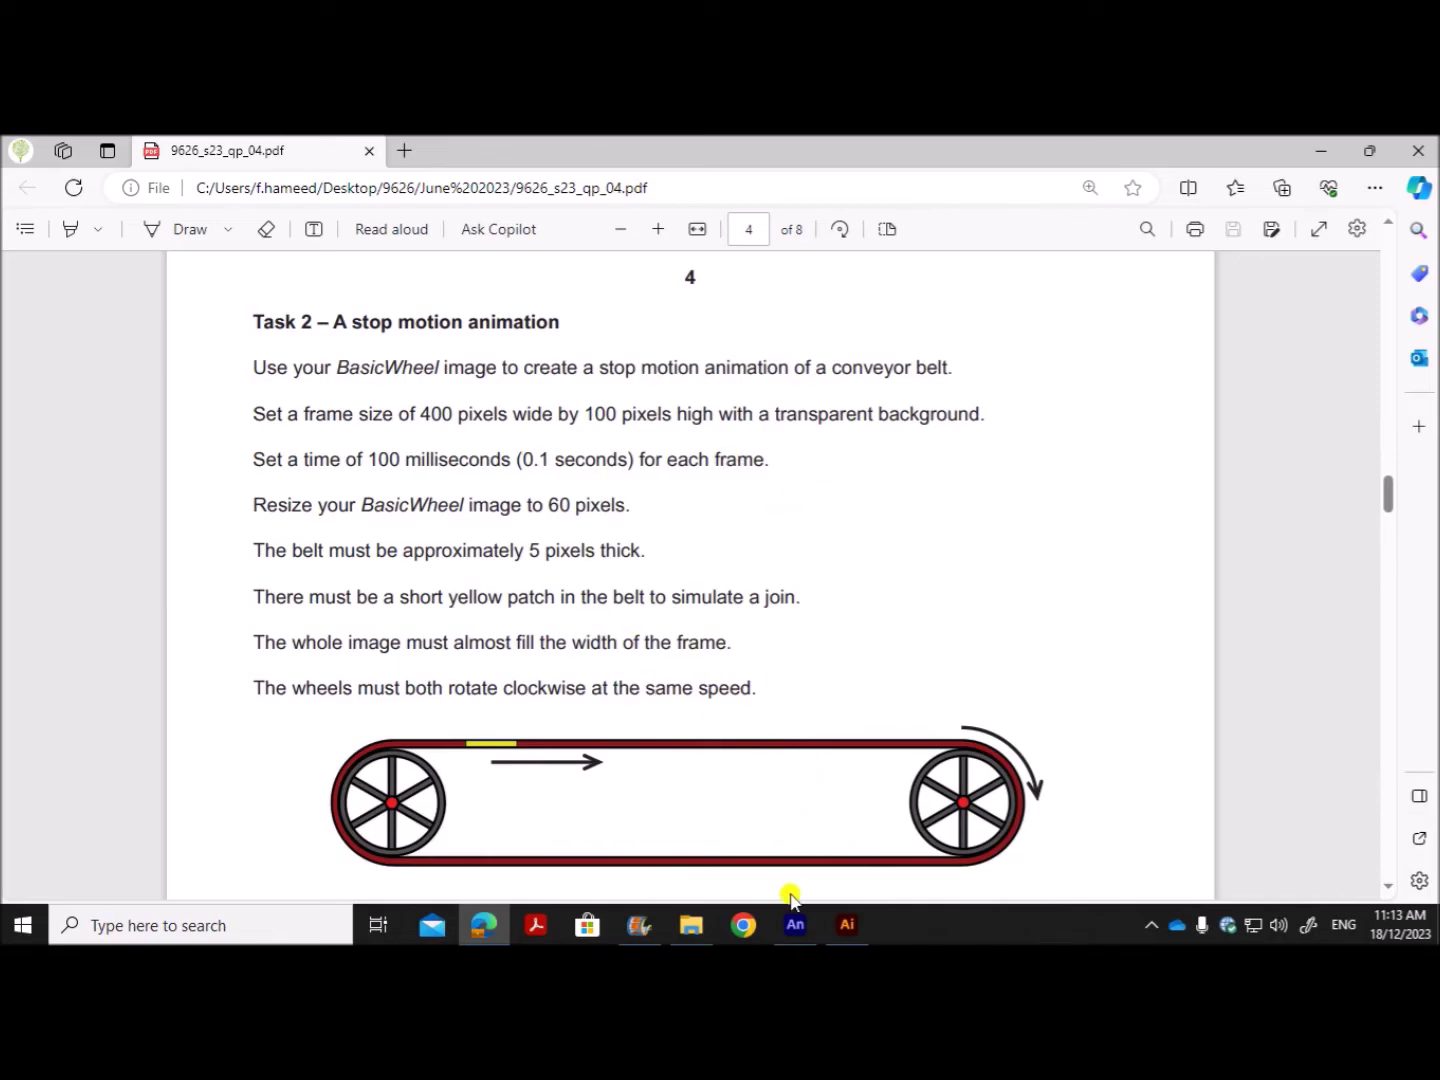
Step: Switch to Animate and start a new HTML5 Canvas document, moving its setup dialog aside
left_click(788, 928)
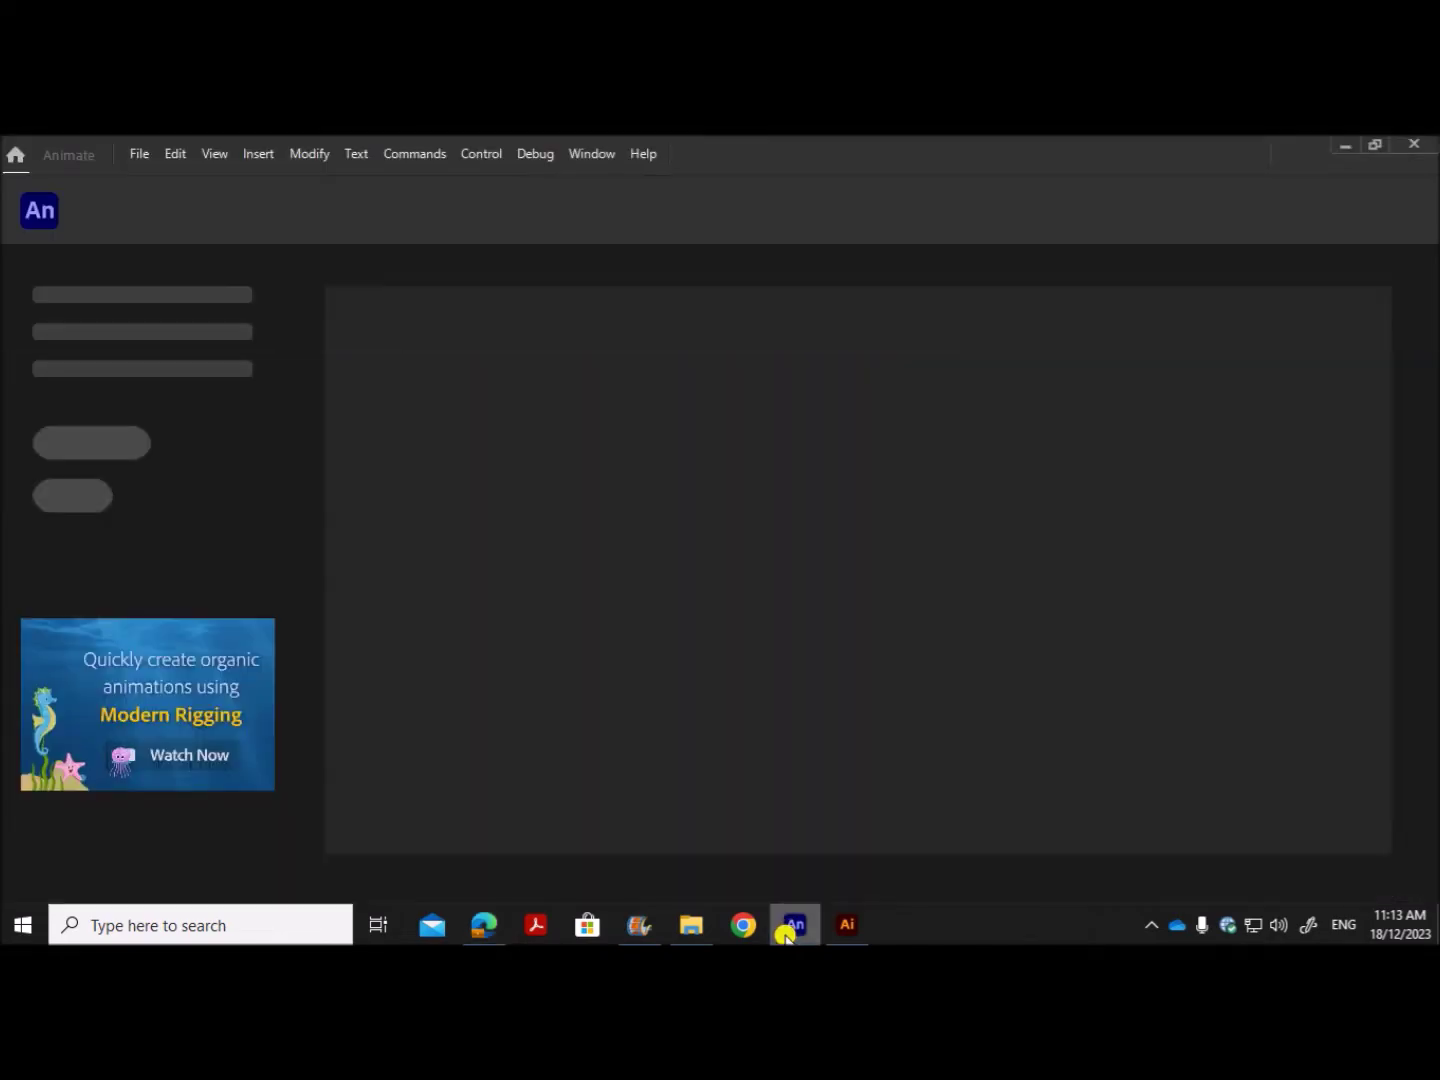
left_click(140, 156)
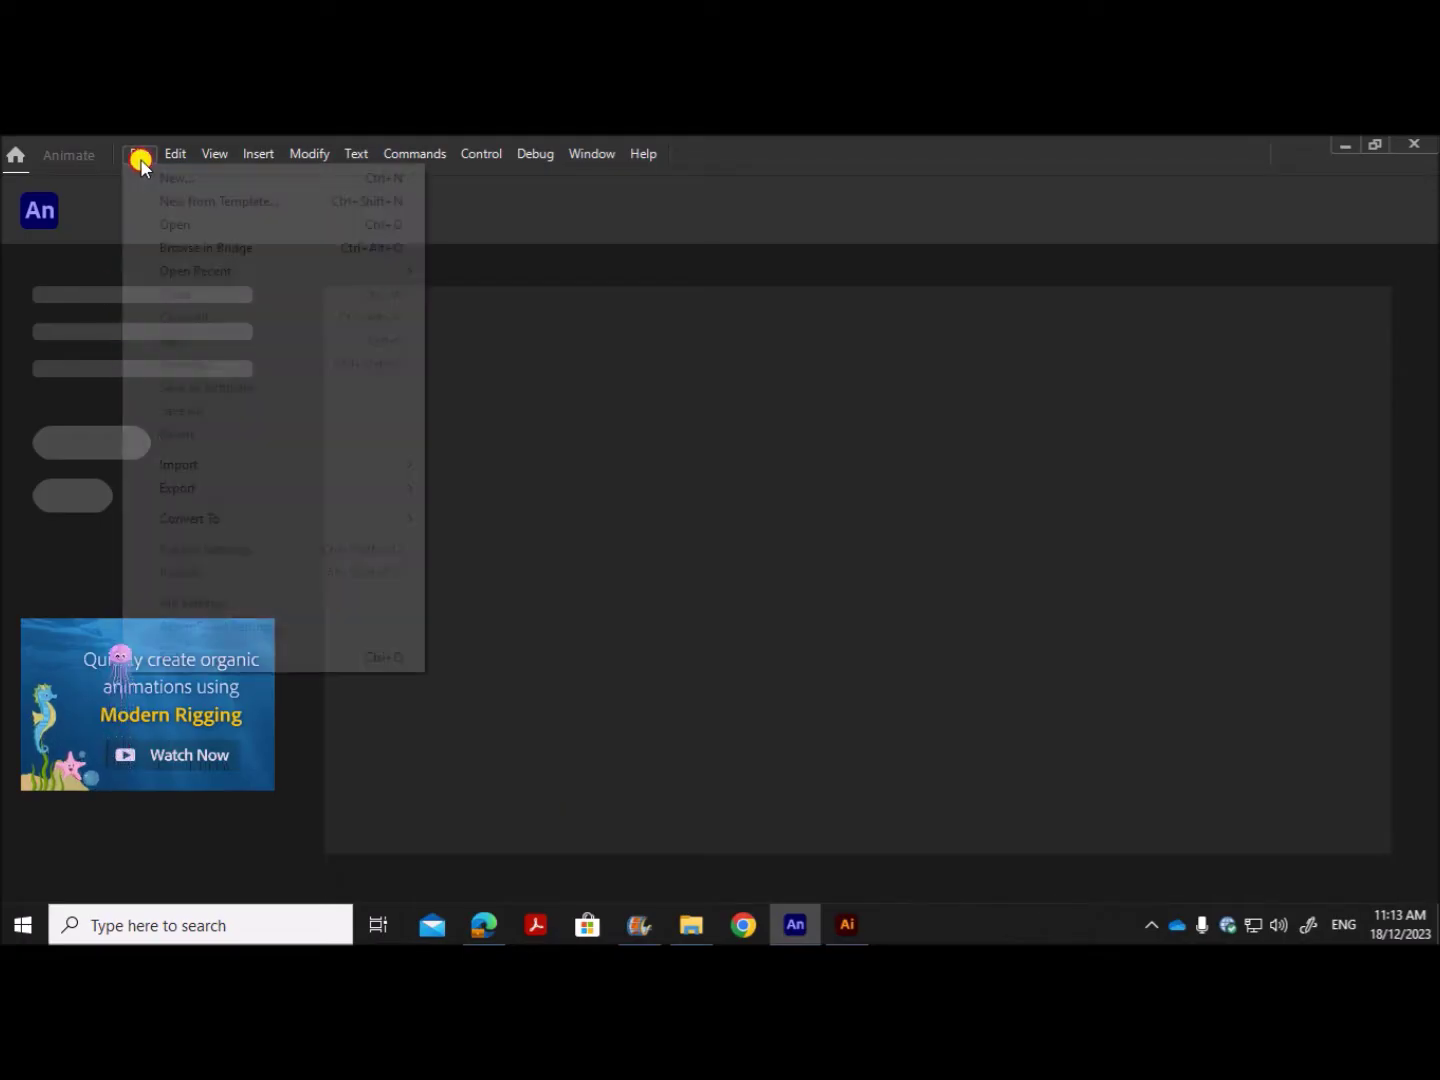
left_click(177, 180)
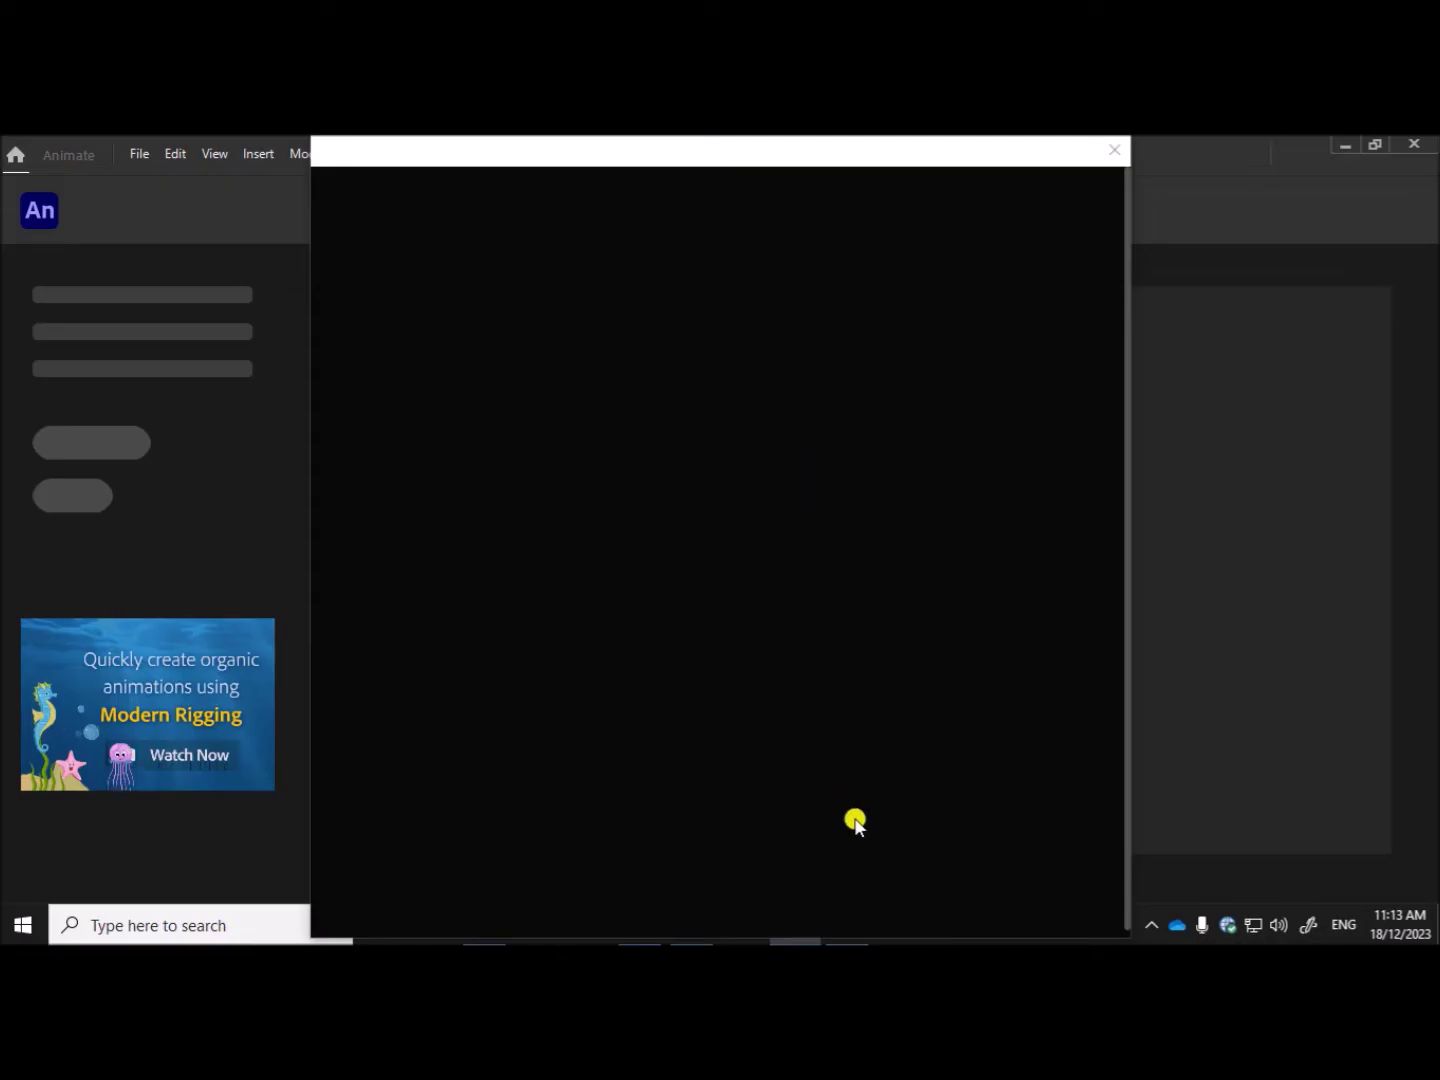
left_click(1170, 936)
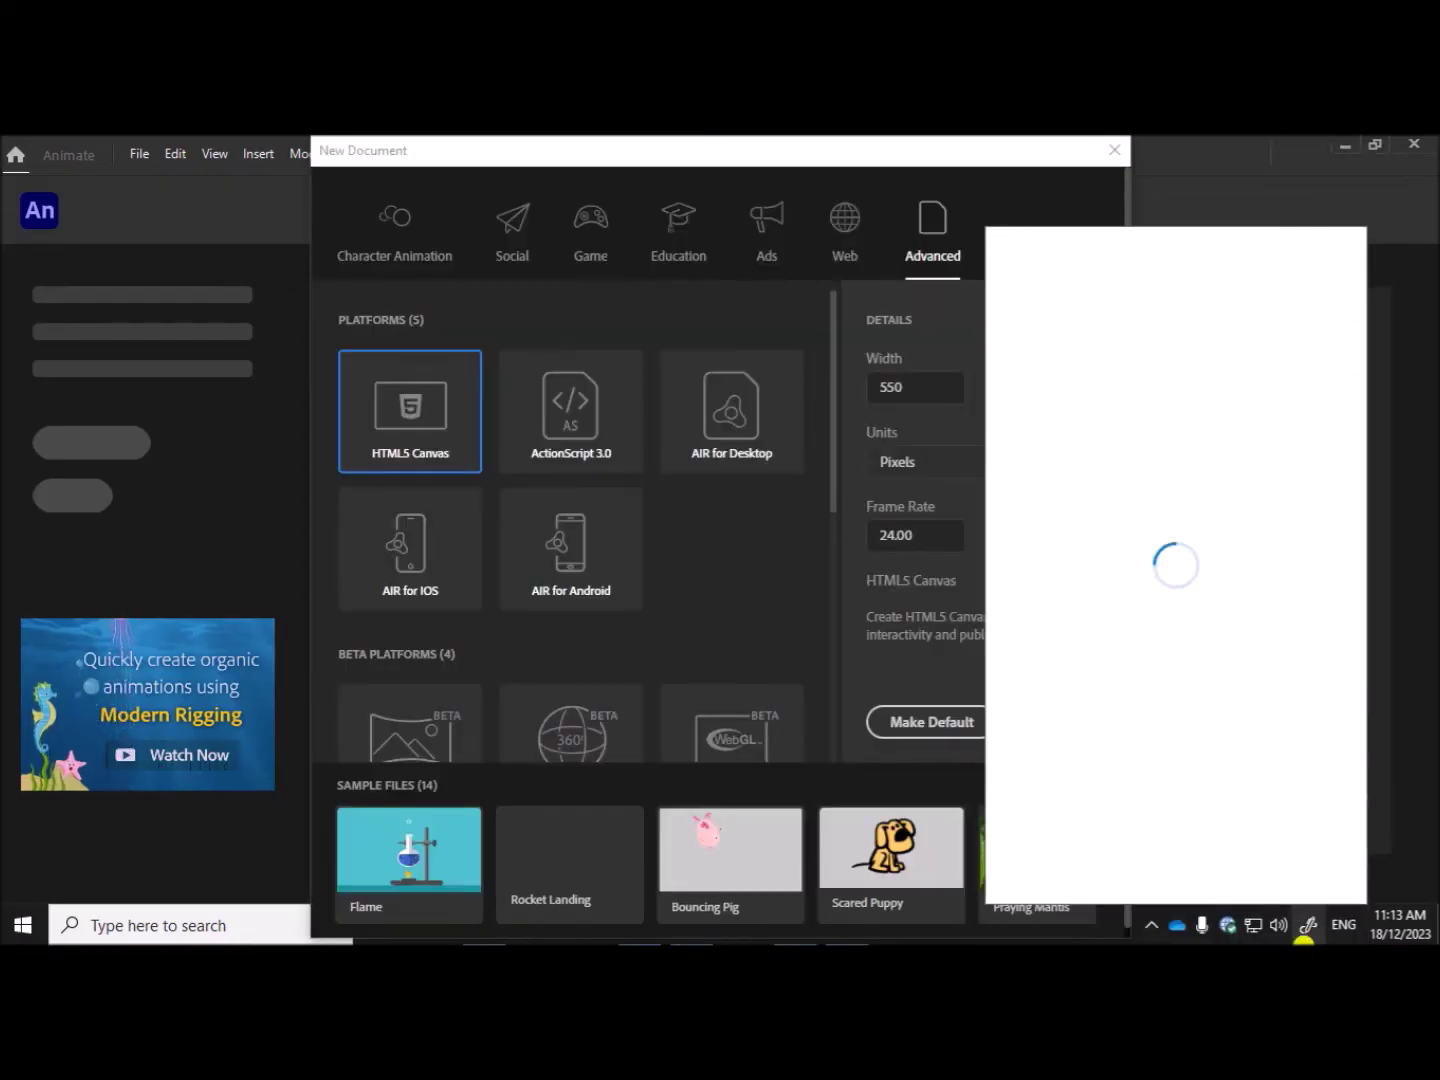
left_click(1228, 180)
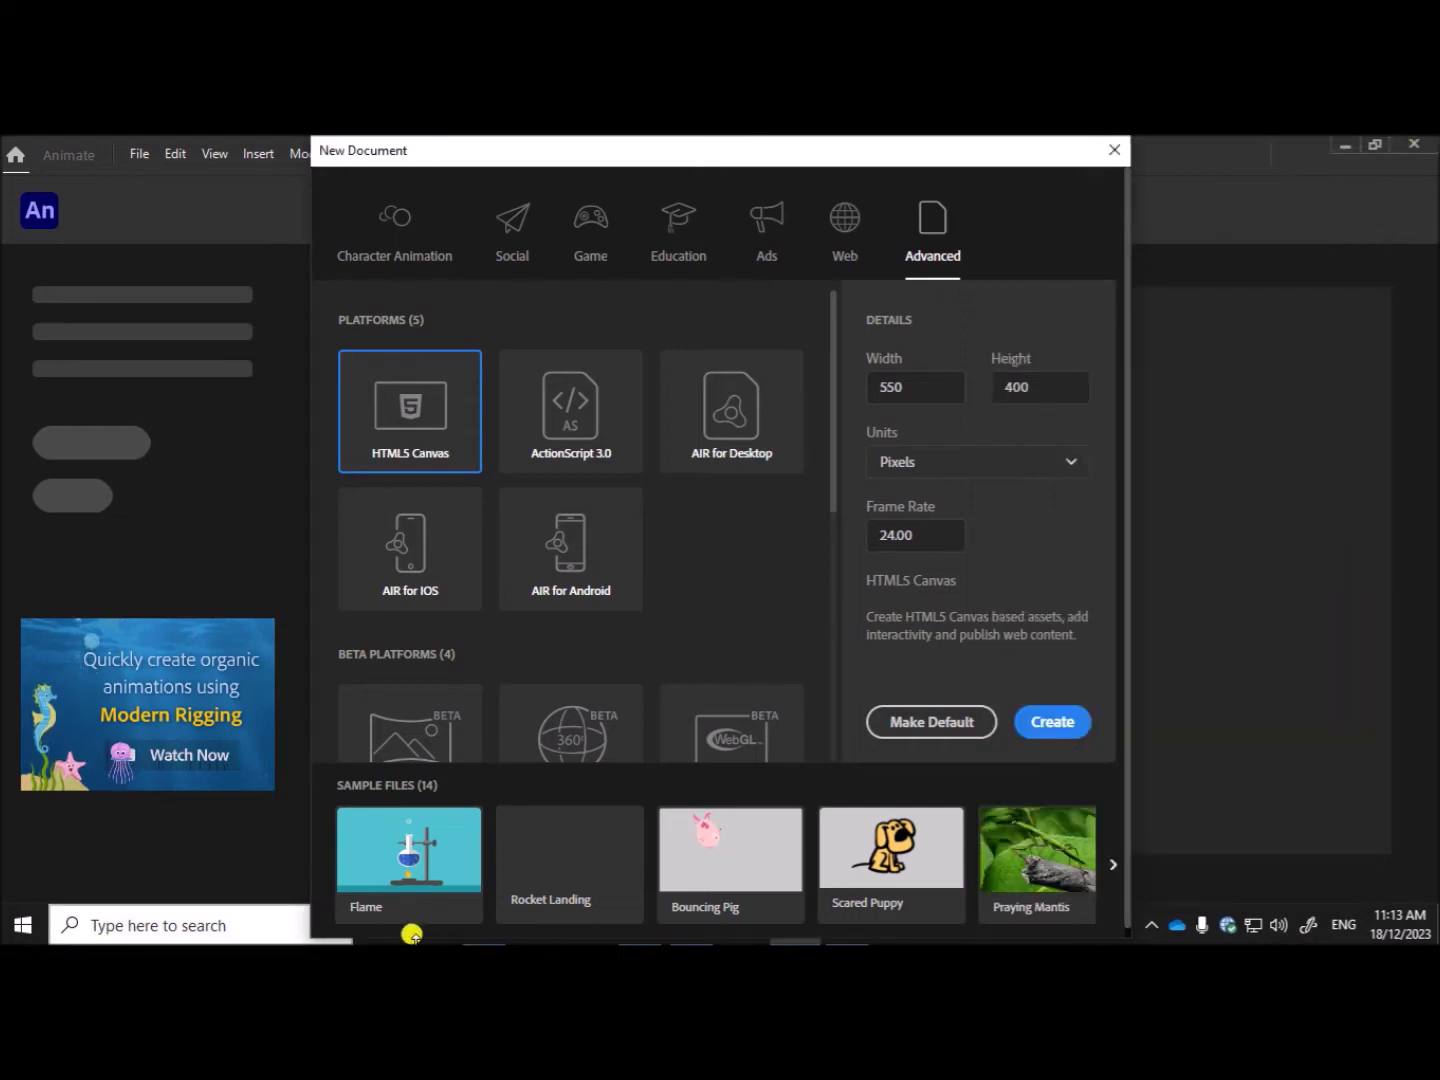
left_click_drag(640, 150, 220, 163)
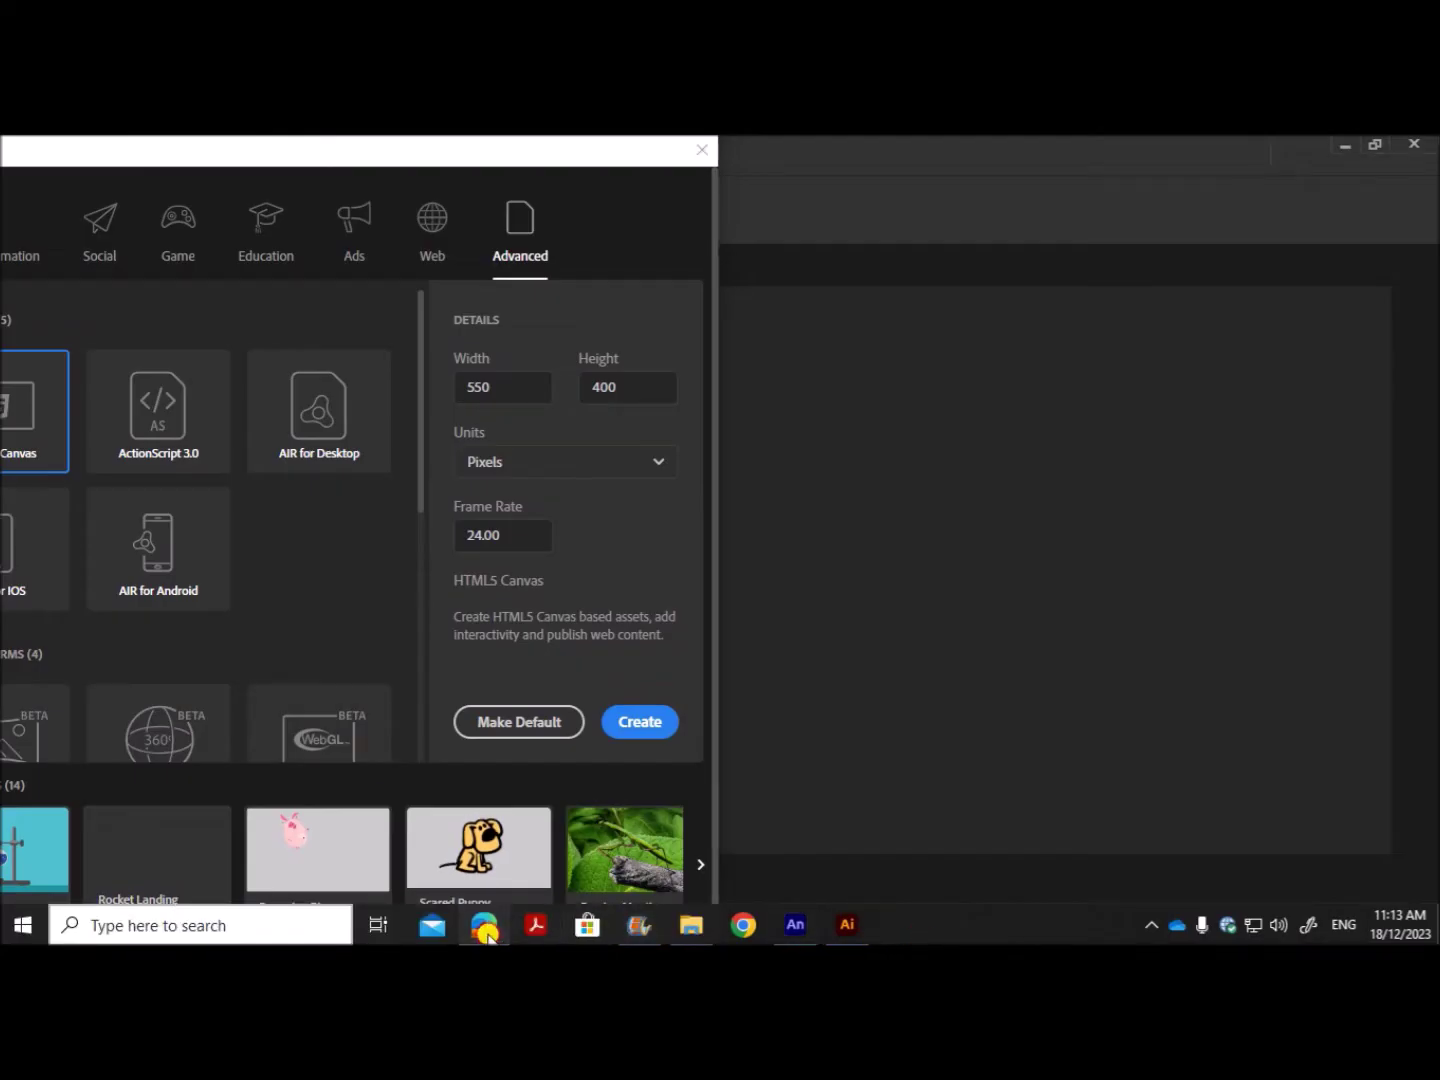
Step: Check the required frame size in the exam paper and set the new document to 400 pixels wide by 100 pixels high
left_click(485, 929)
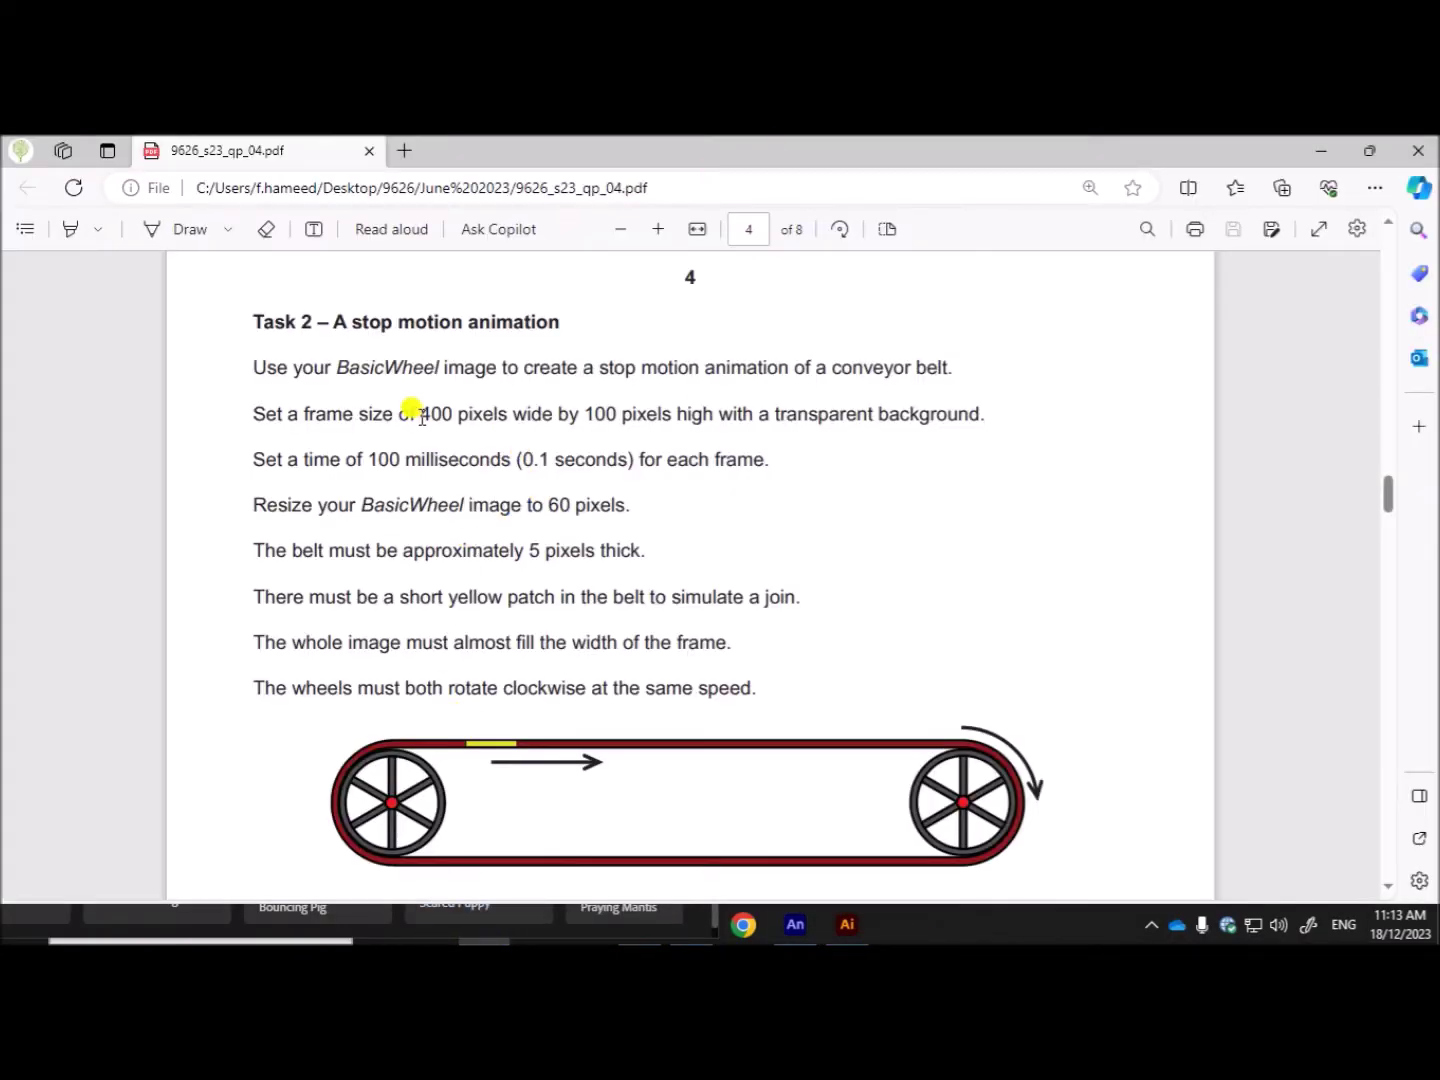
left_click_drag(418, 414, 648, 406)
left_click(795, 924)
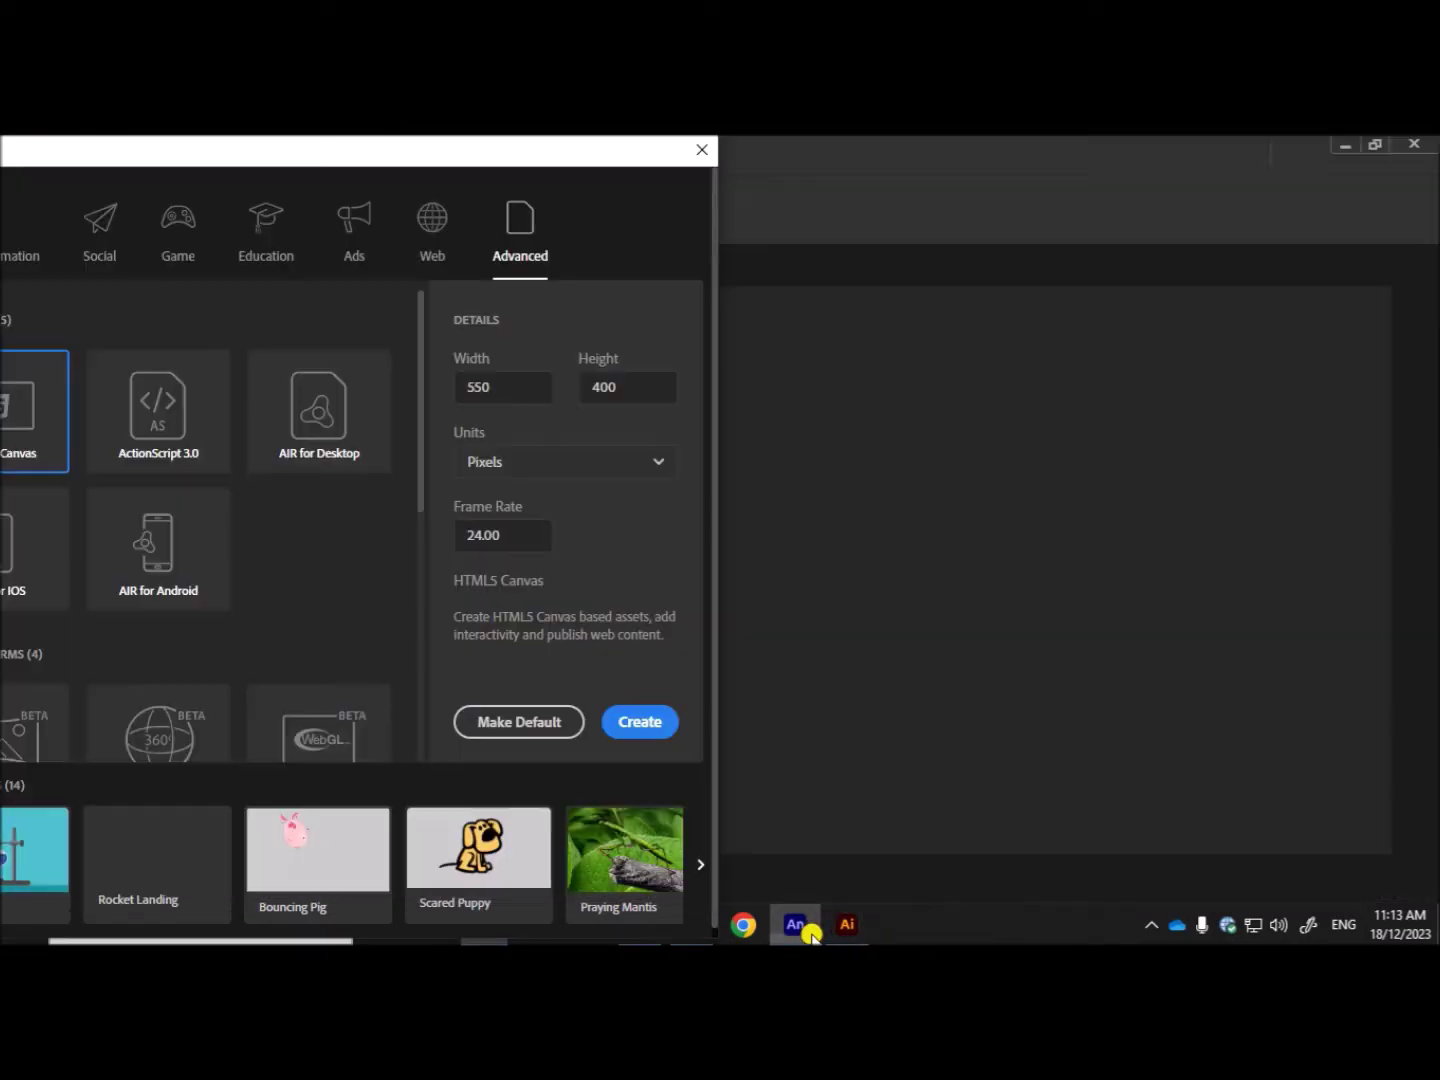
double_click(482, 386)
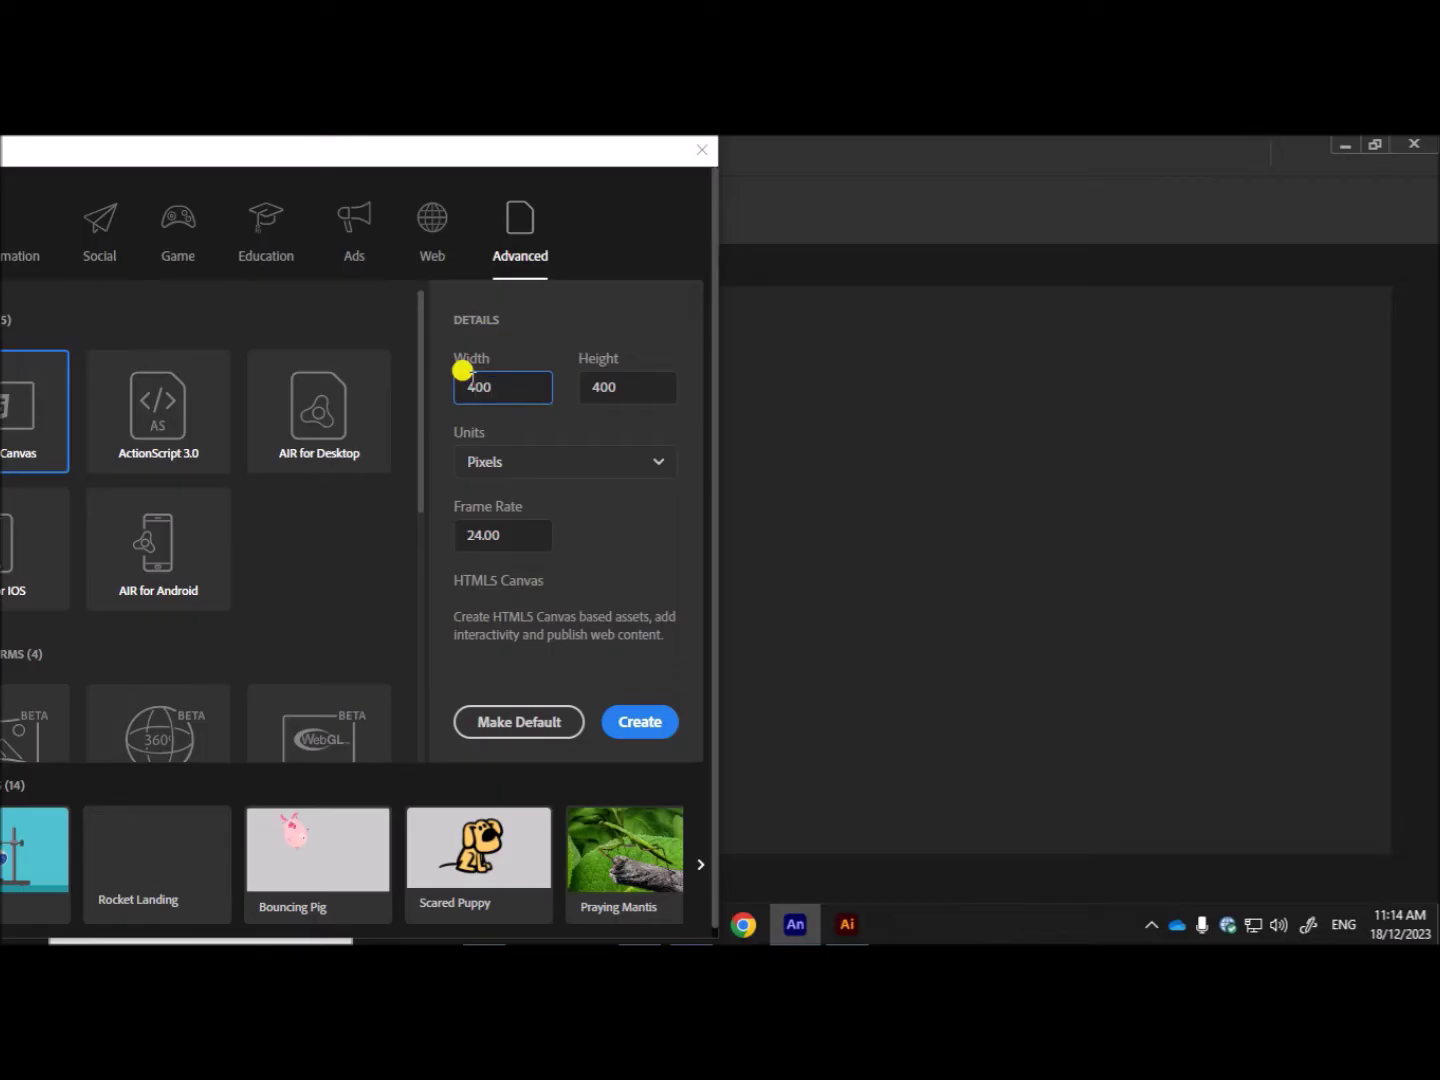
type("400")
double_click(604, 389)
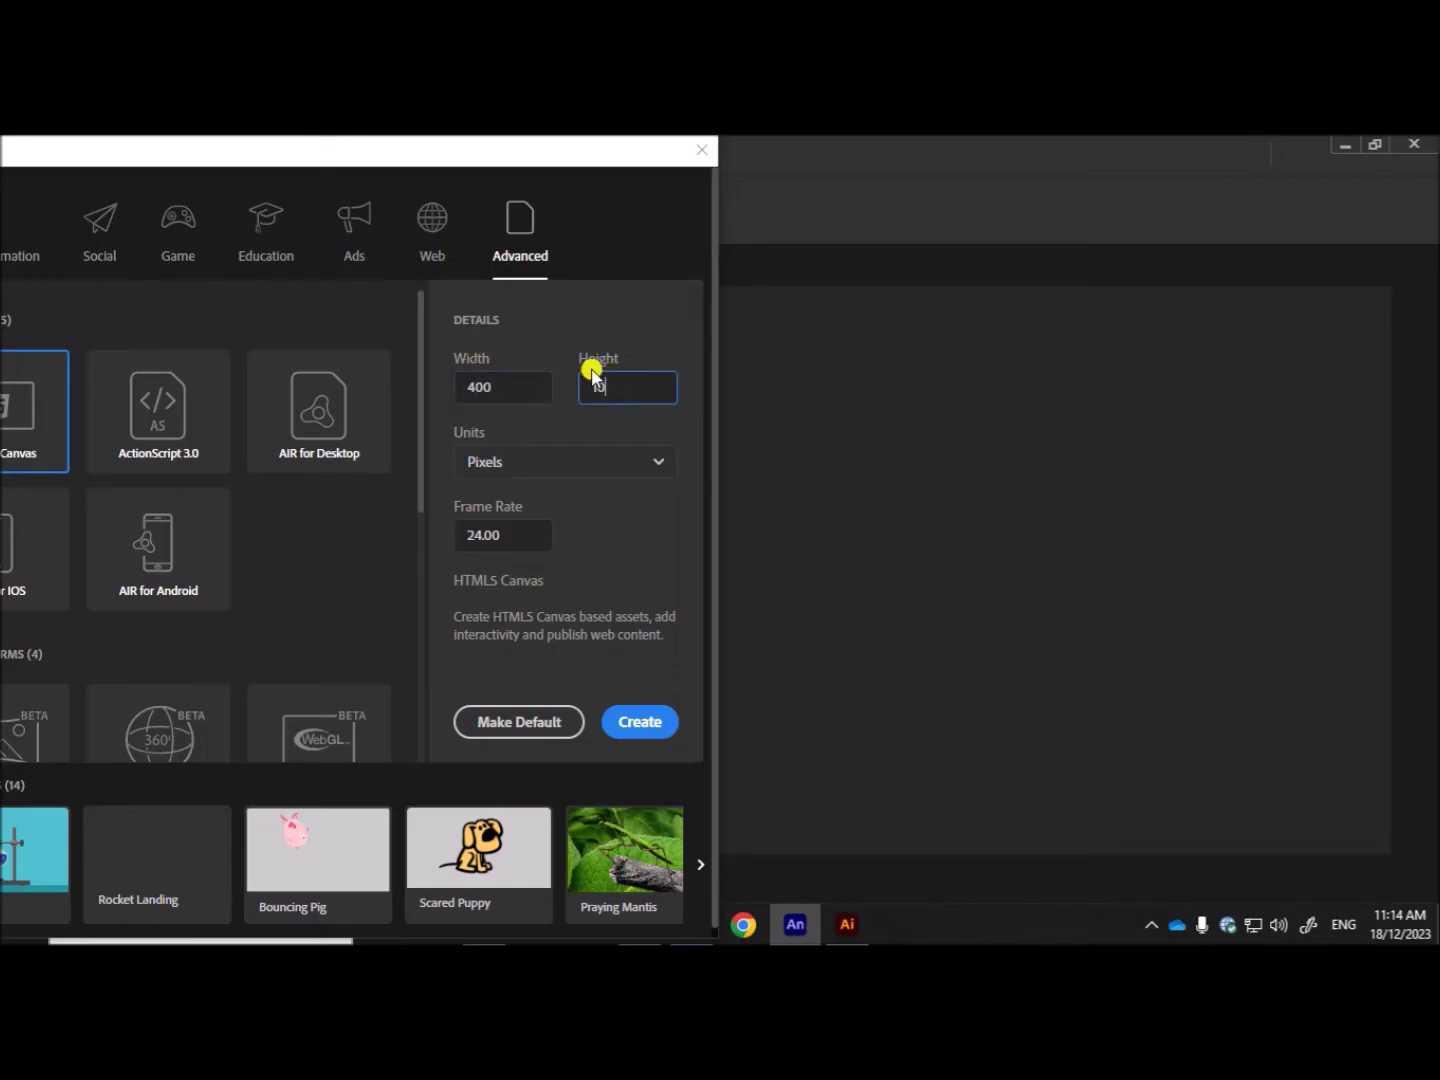
type("100")
Step: Return to the exam paper and examine the Task 2 requirement for the time per frame before choosing the frame rate
left_click(505, 530)
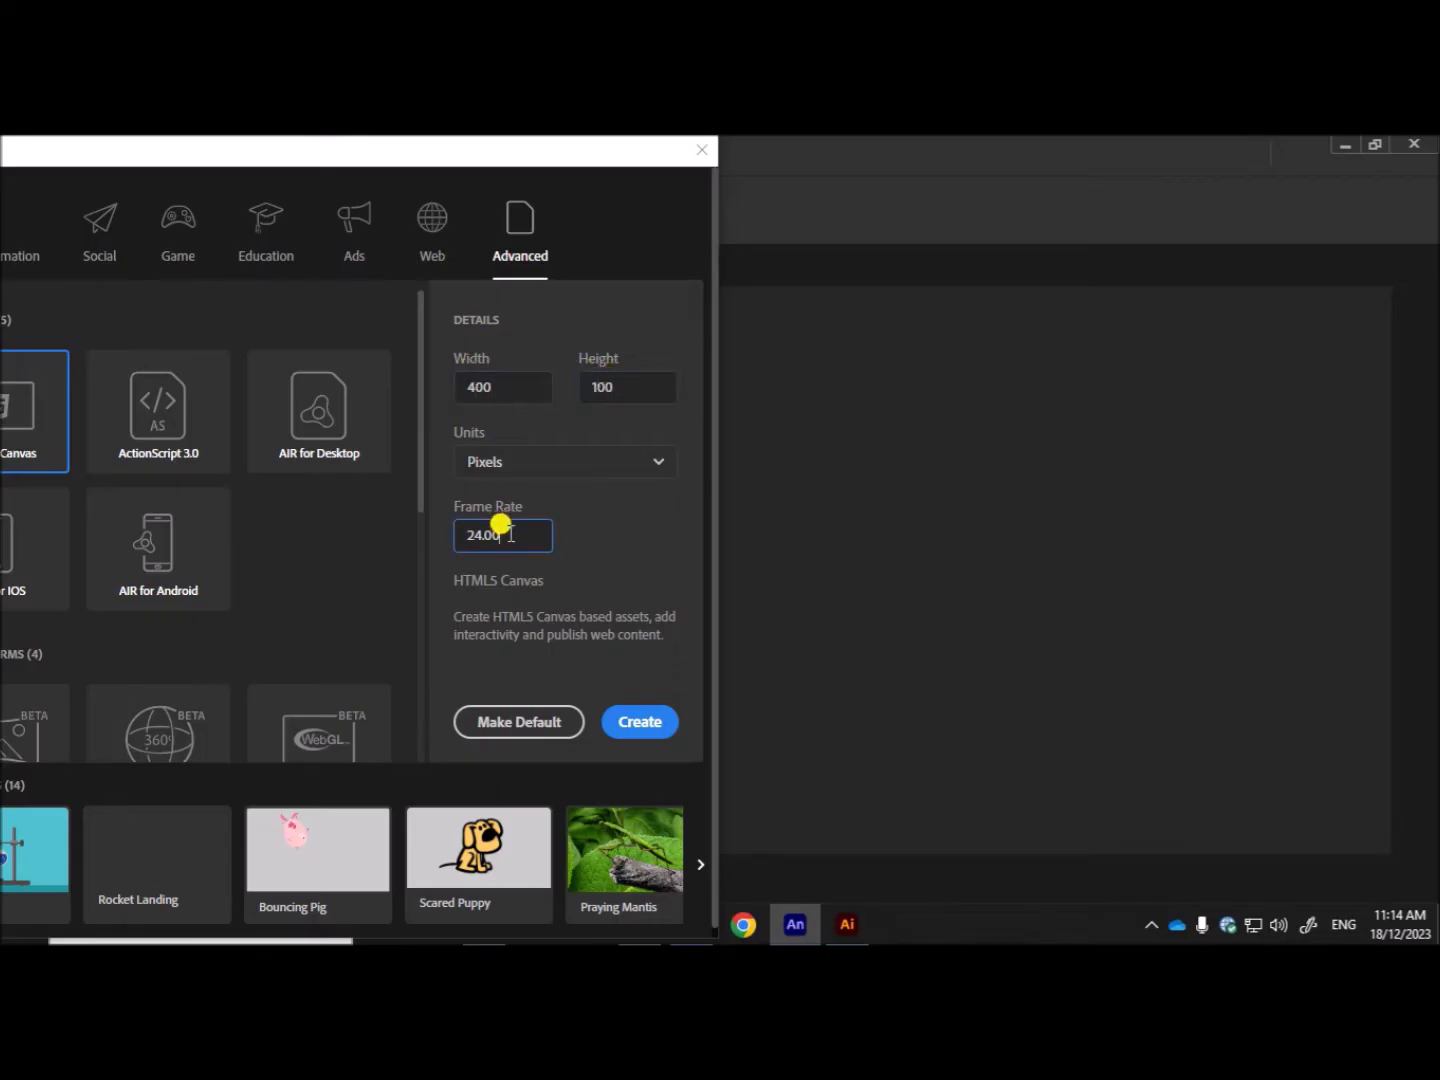
mouse_move(963, 940)
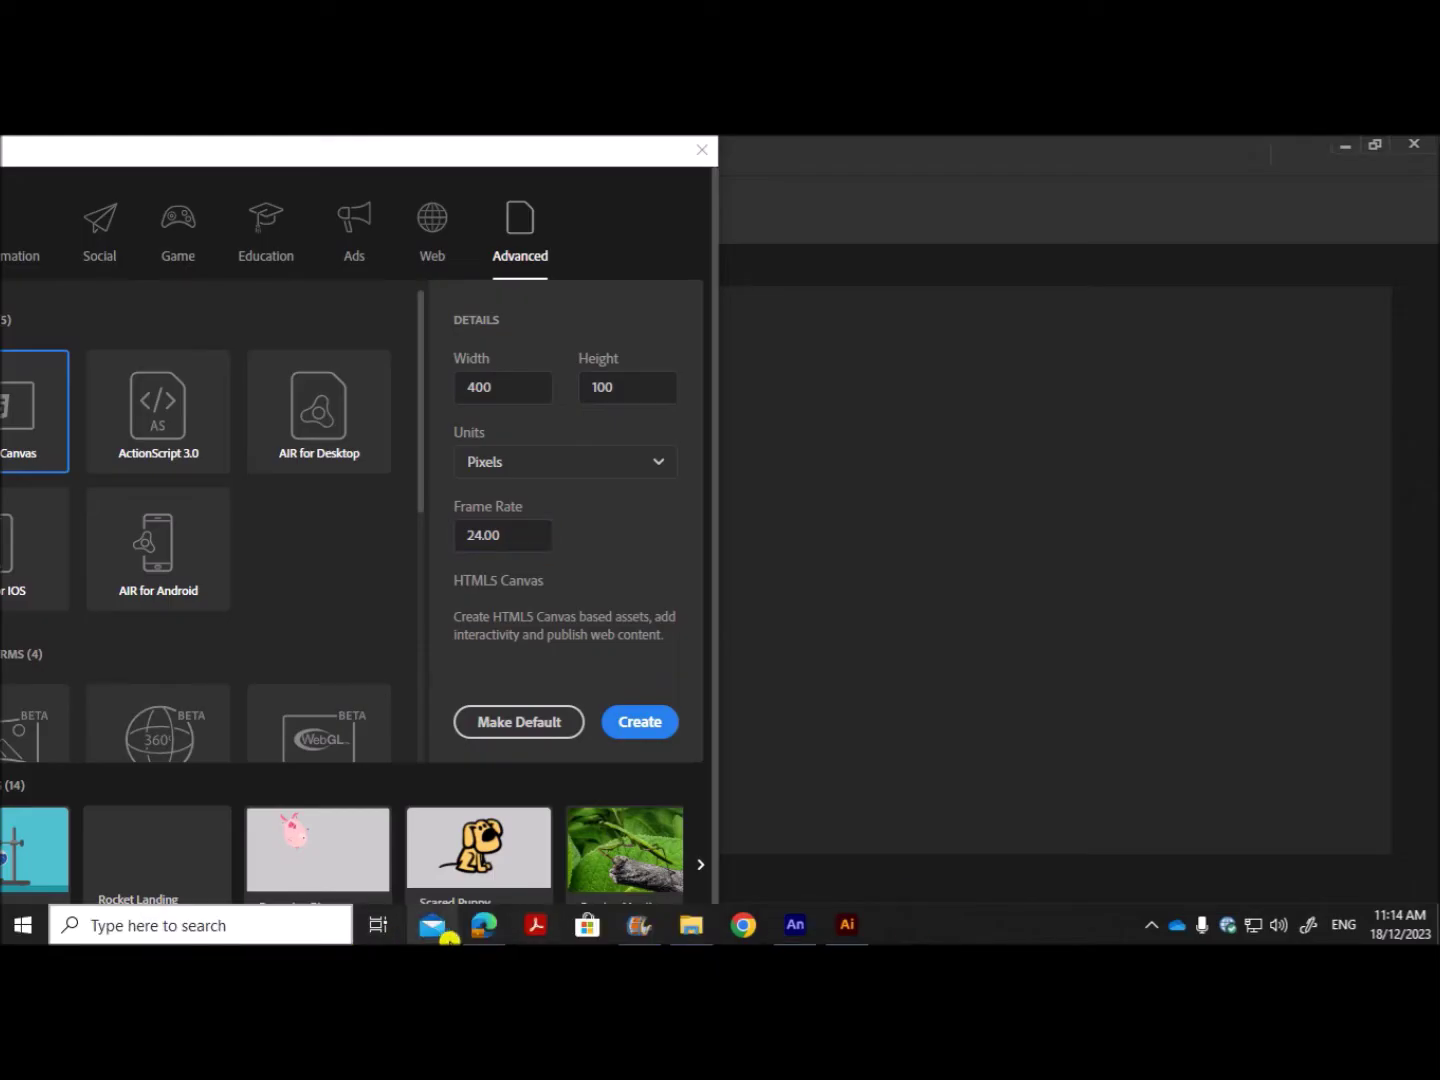
left_click(480, 928)
left_click_drag(375, 462, 752, 458)
left_click(520, 455)
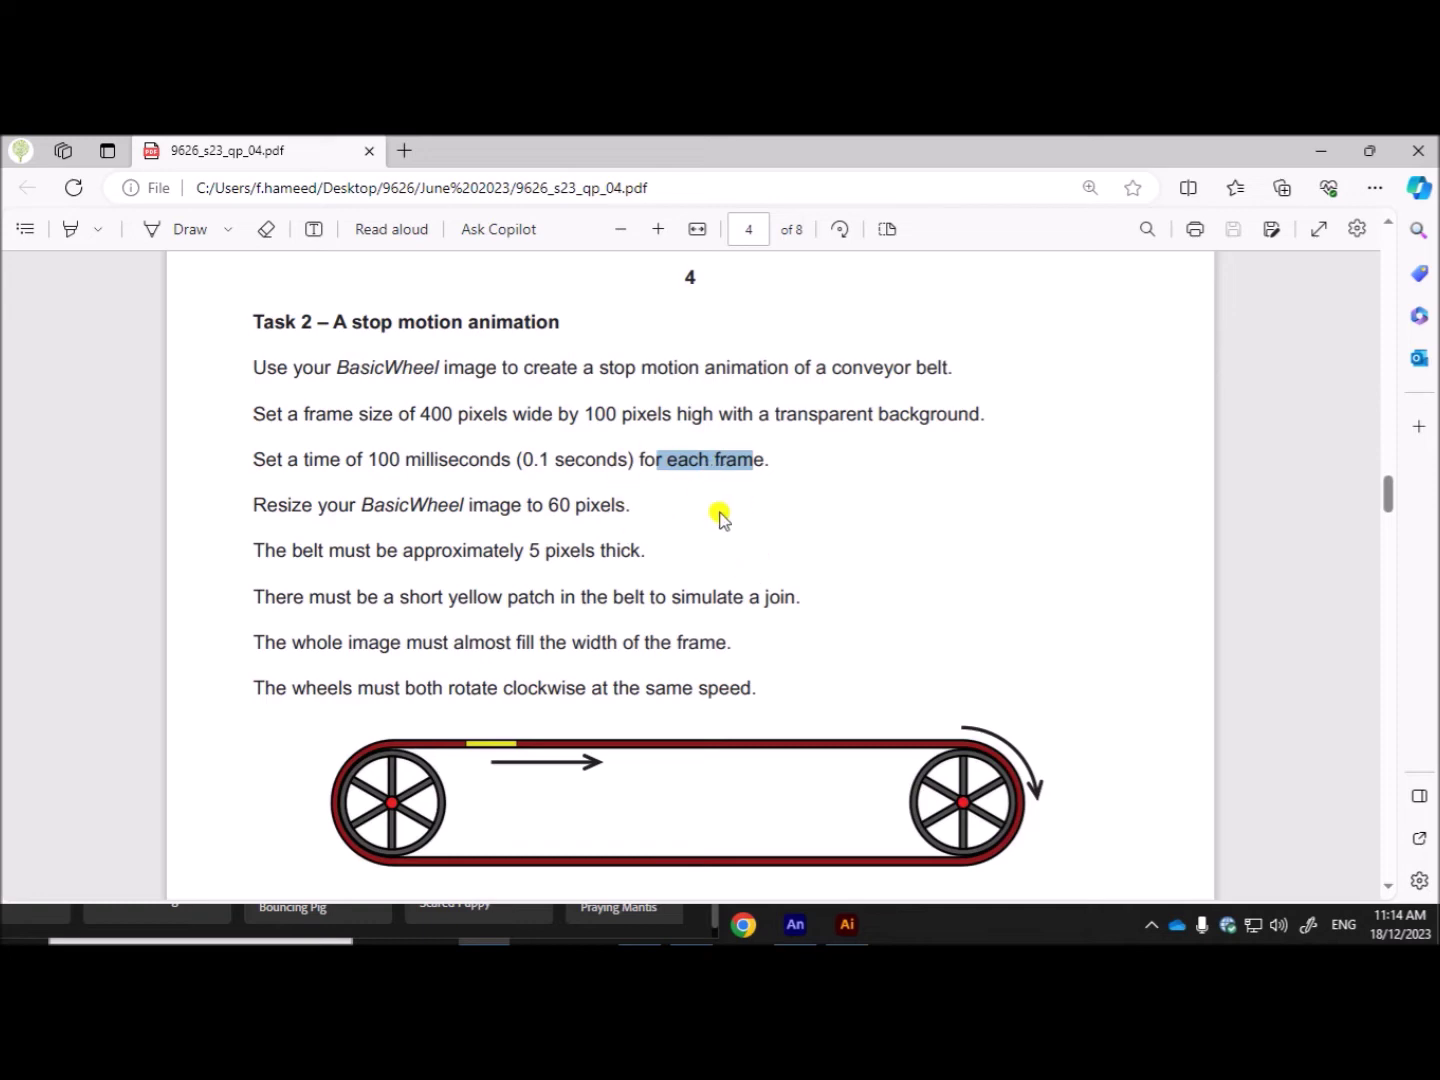
left_click(766, 460)
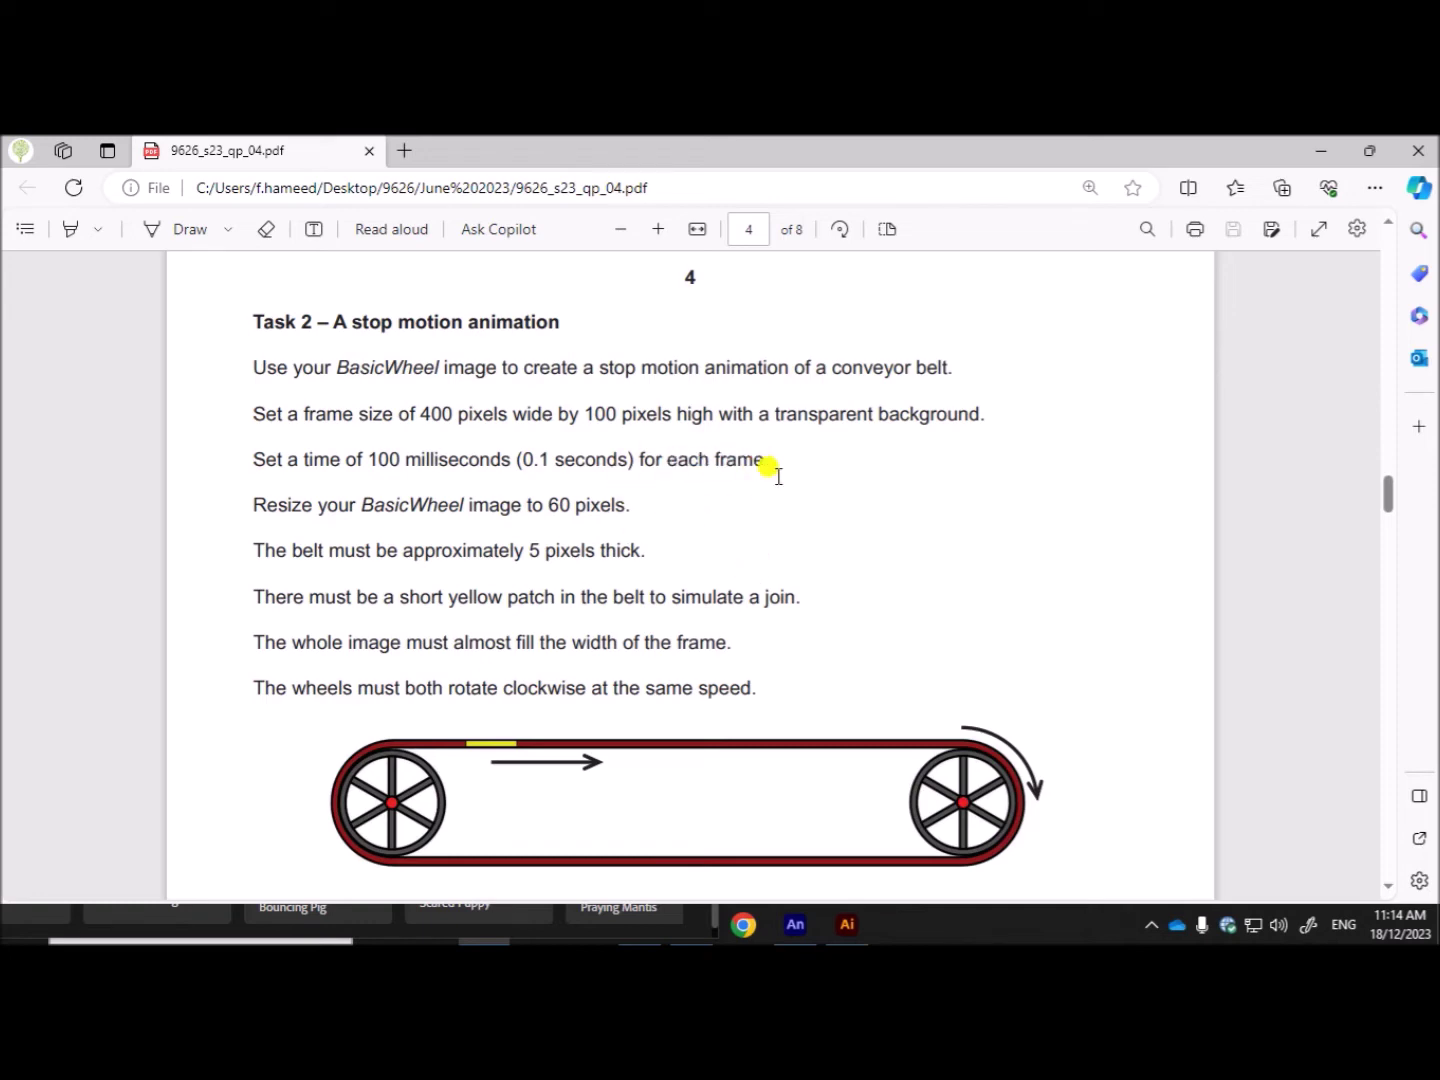
left_click_drag(550, 460, 517, 460)
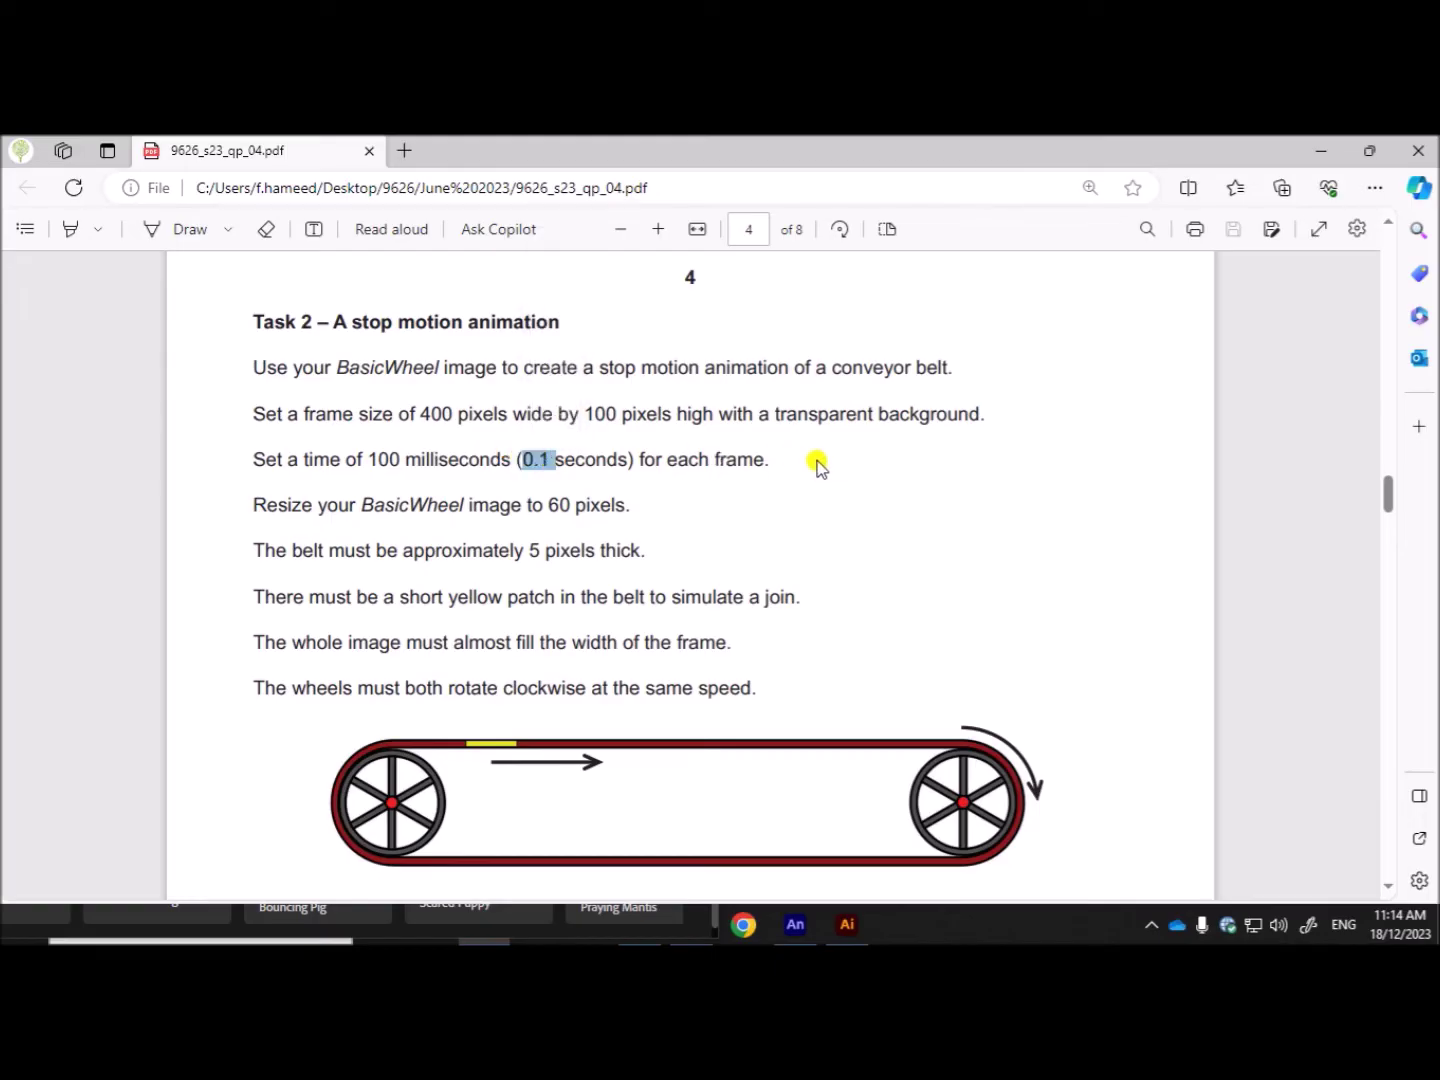
left_click_drag(562, 460, 517, 460)
mouse_move(798, 928)
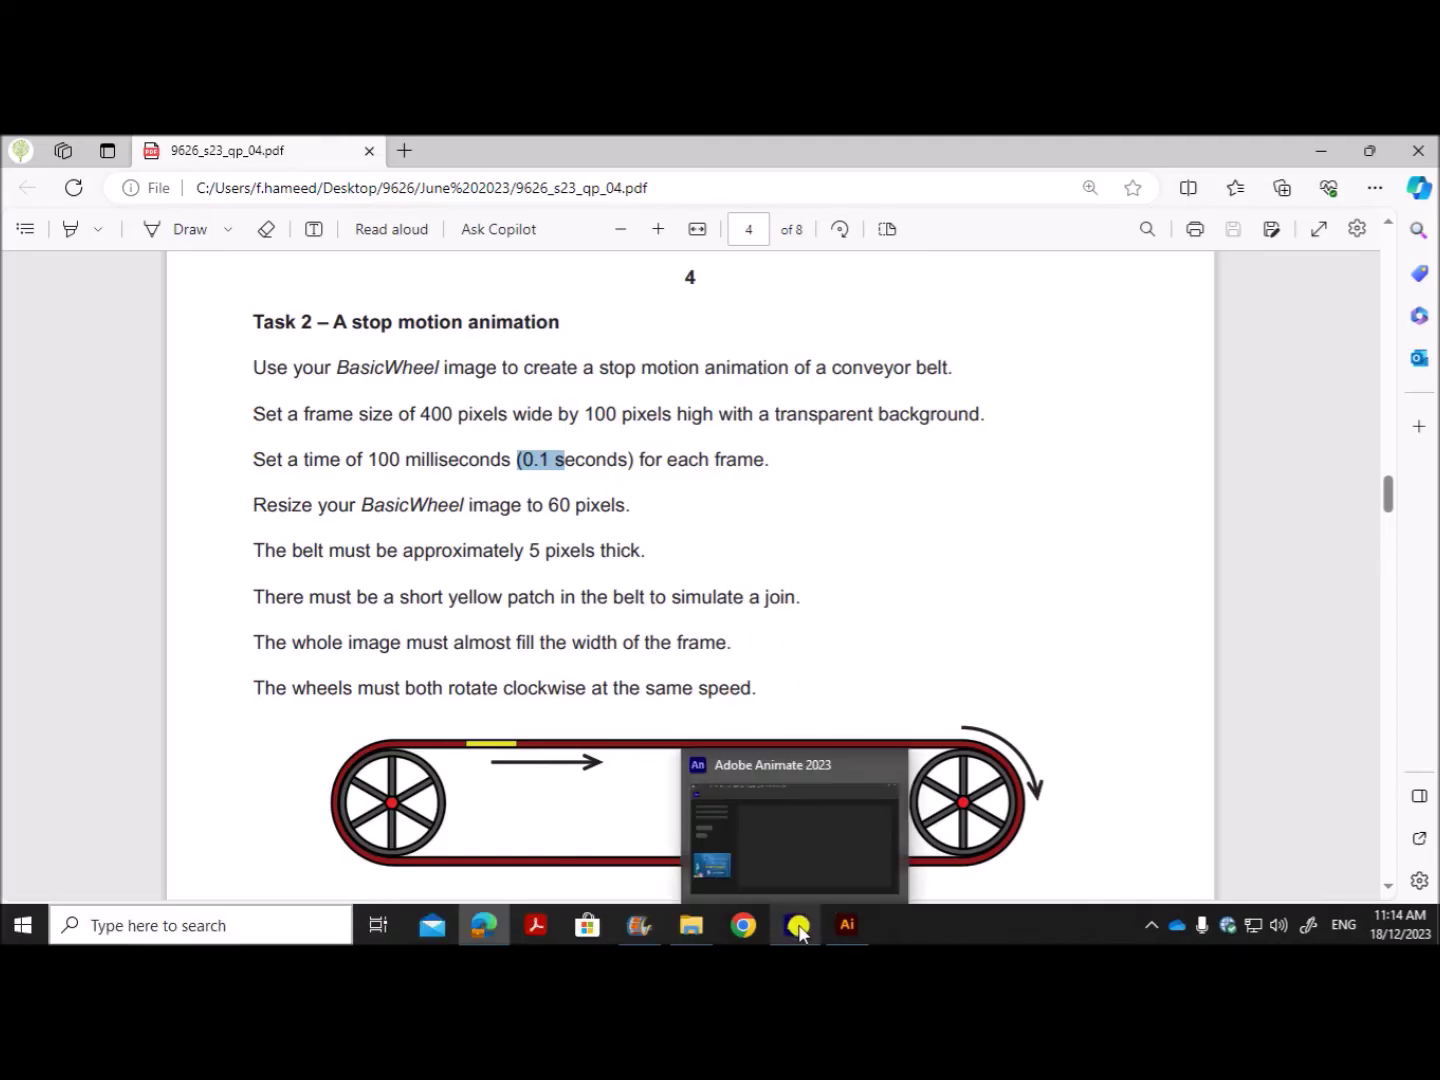
Step: Switch back to Animate, set the frame rate to 10, create the document and fit the stage in the view
left_click(835, 928)
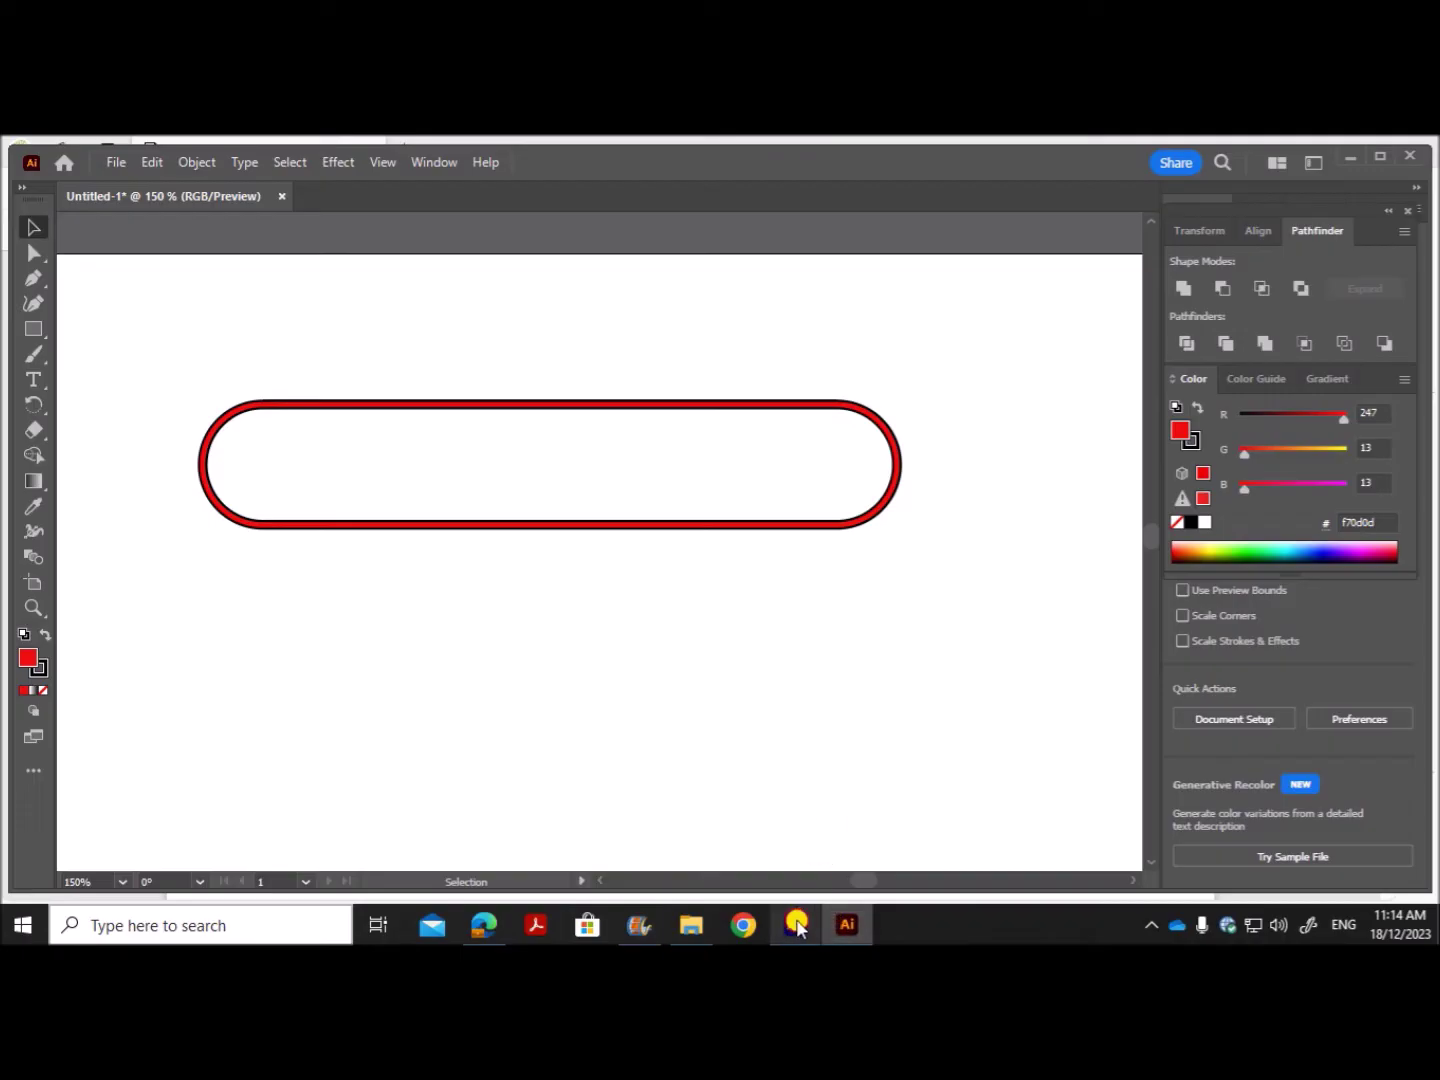
left_click(798, 926)
double_click(500, 540)
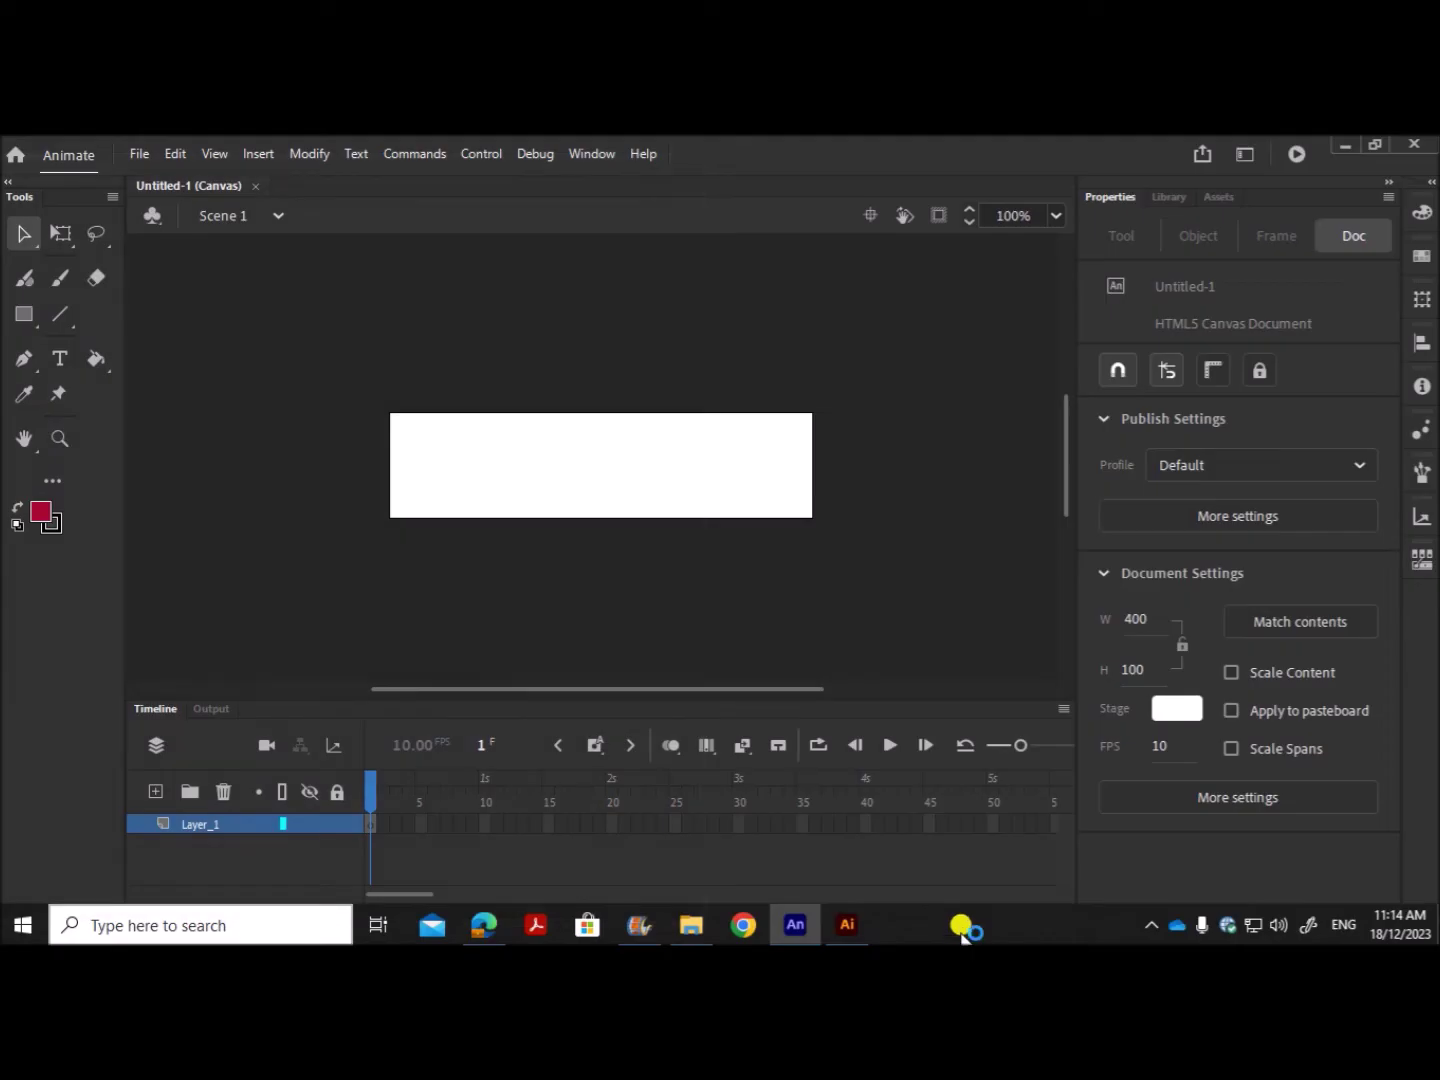
left_click(1060, 222)
left_click(1089, 244)
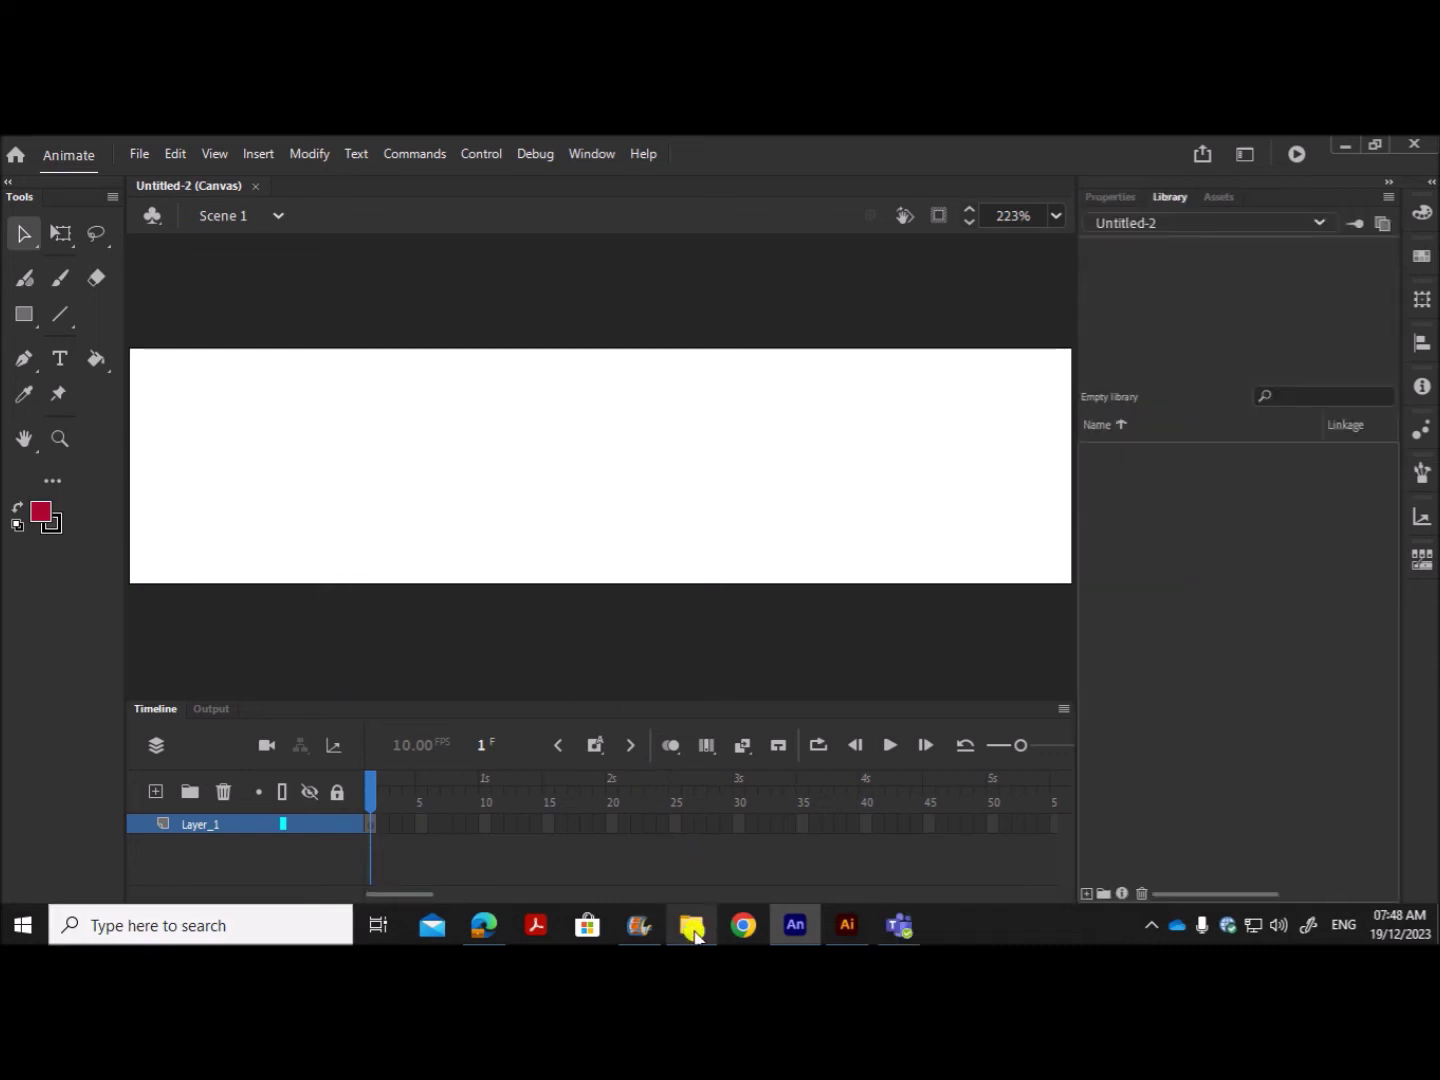
Step: Import Conveyor belt.svg from the Examination folder with all paths in the same layer and frame, and move the belt to the stage's middle
left_click(692, 925)
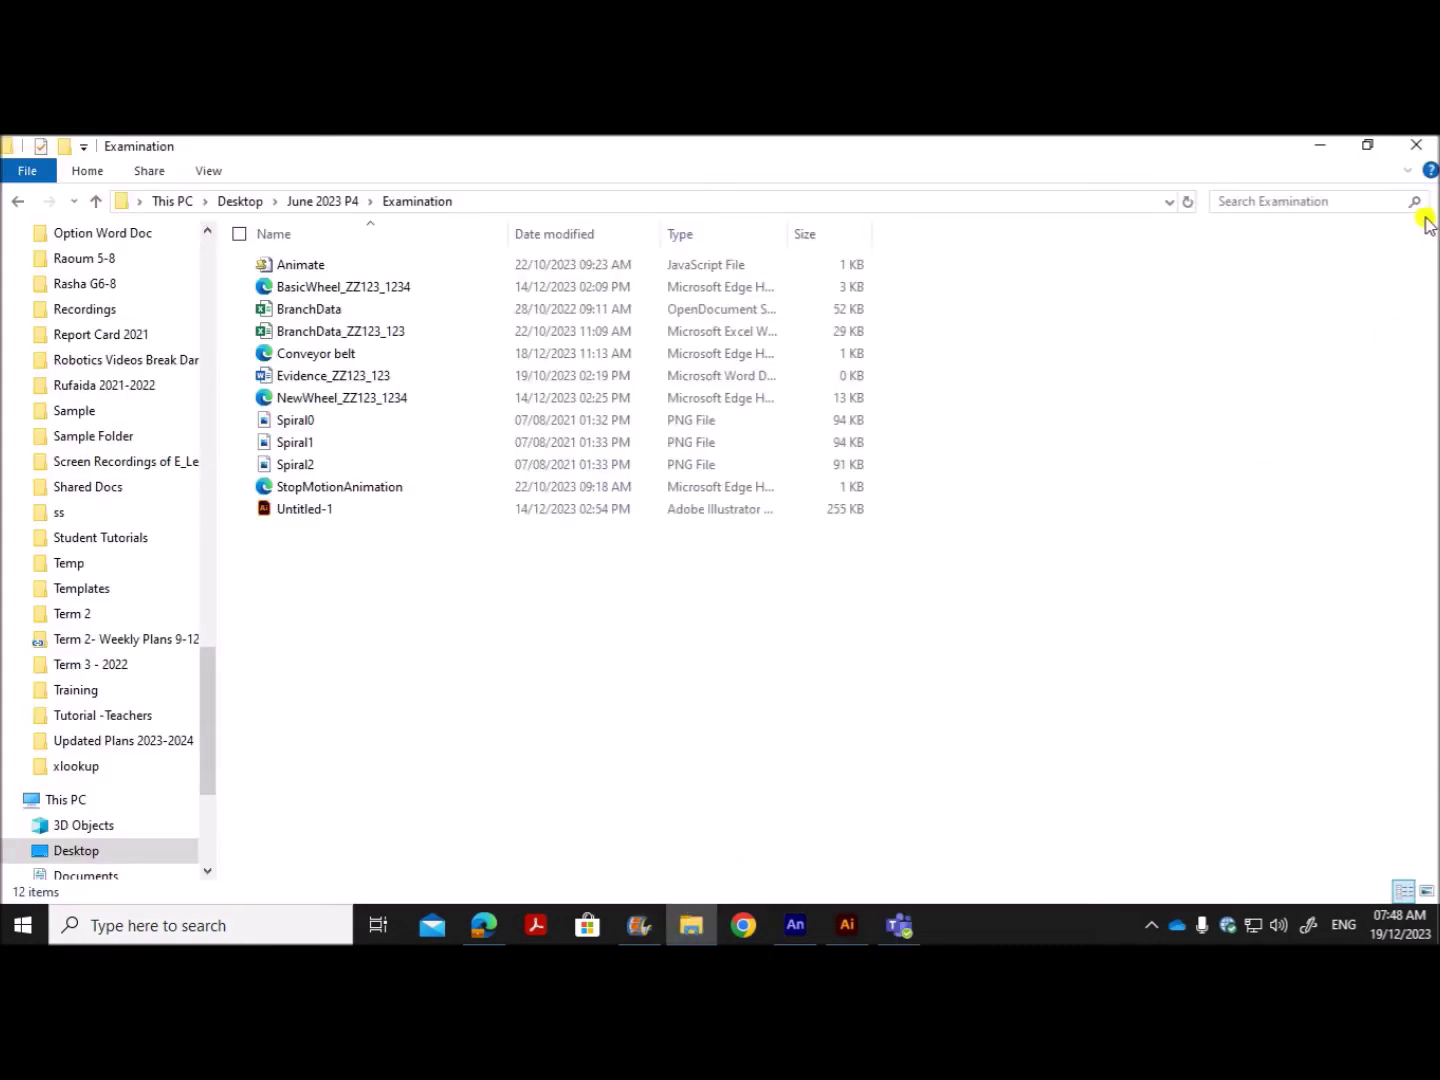
left_click(1367, 145)
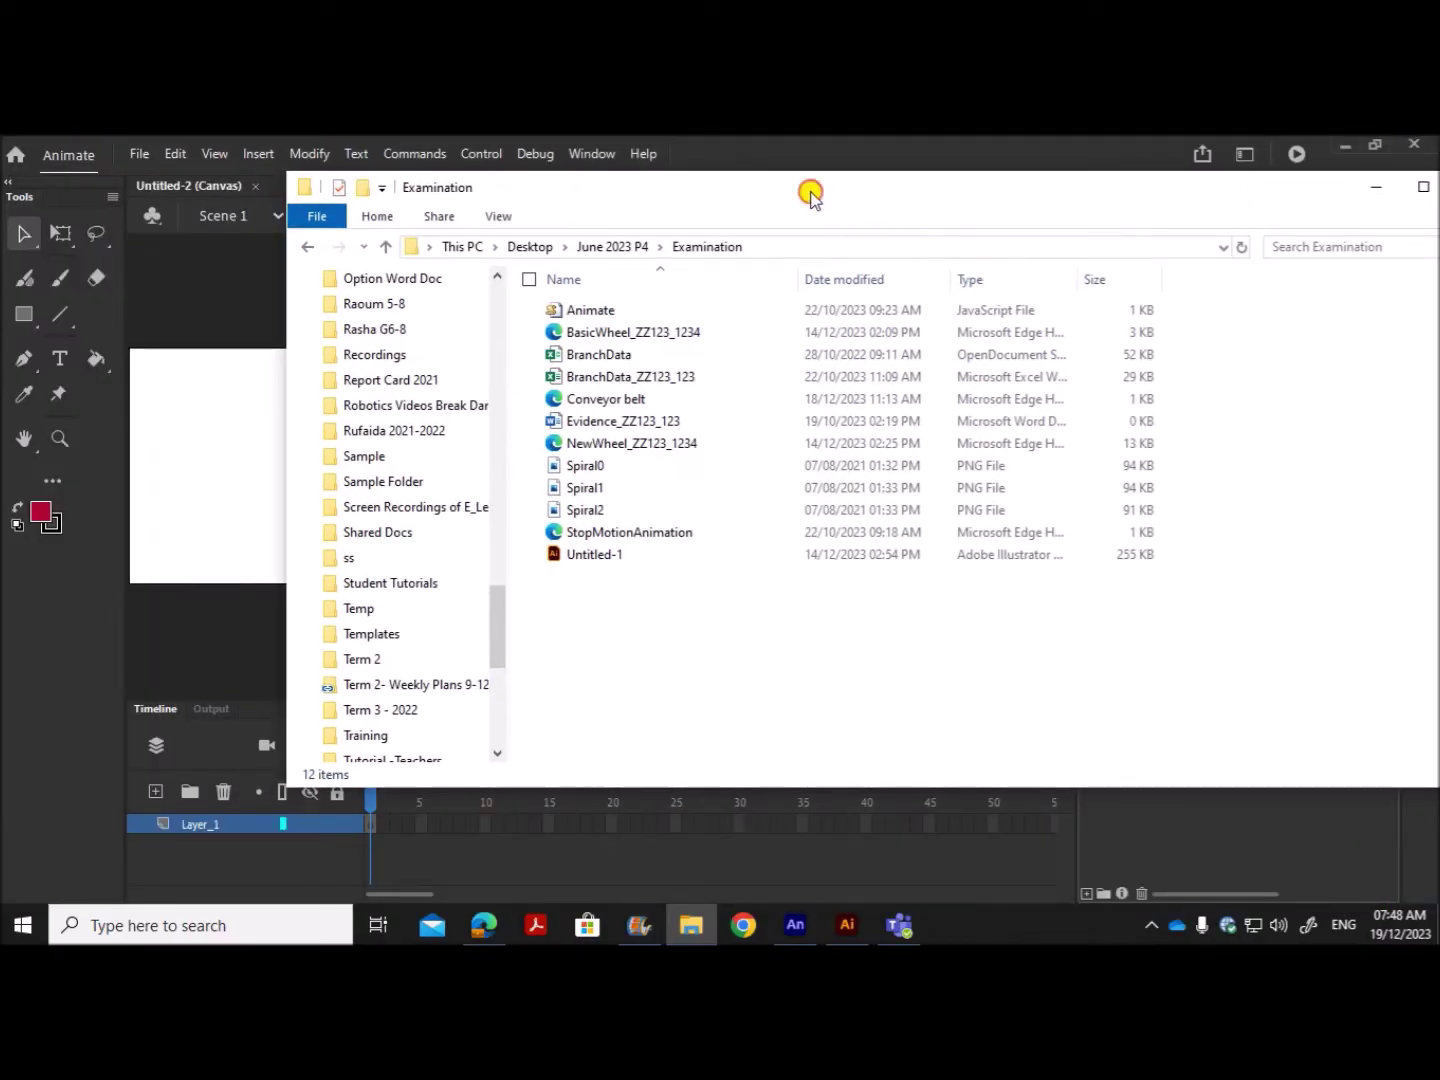
left_click_drag(812, 198, 1015, 215)
left_click_drag(910, 411, 335, 517)
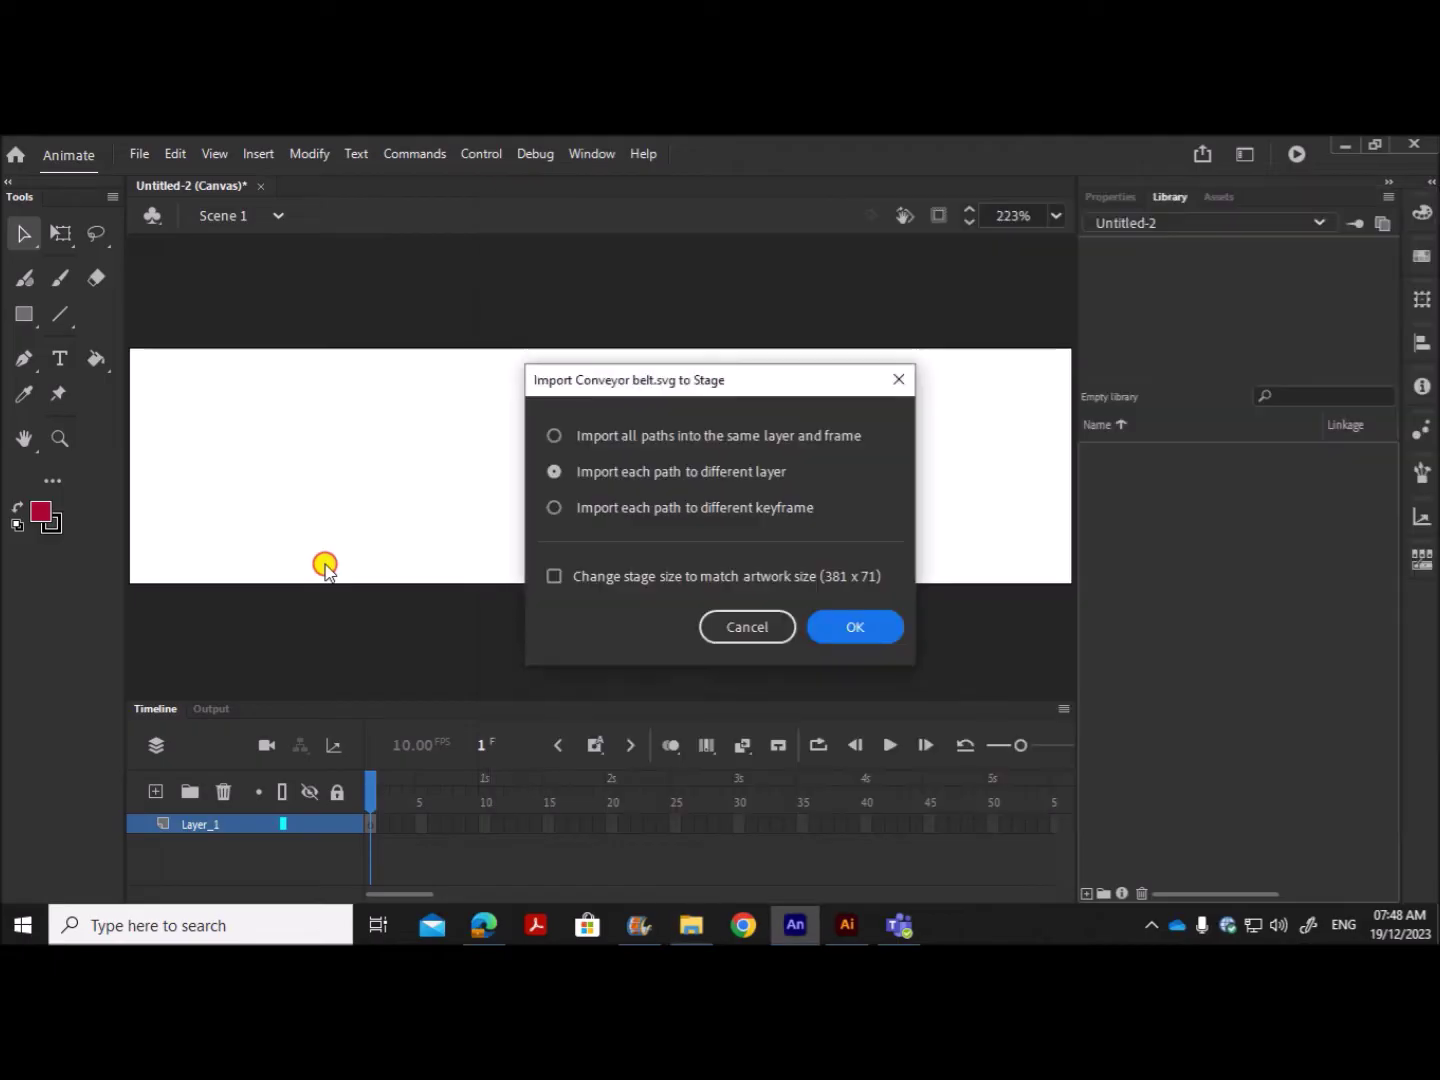
left_click(591, 440)
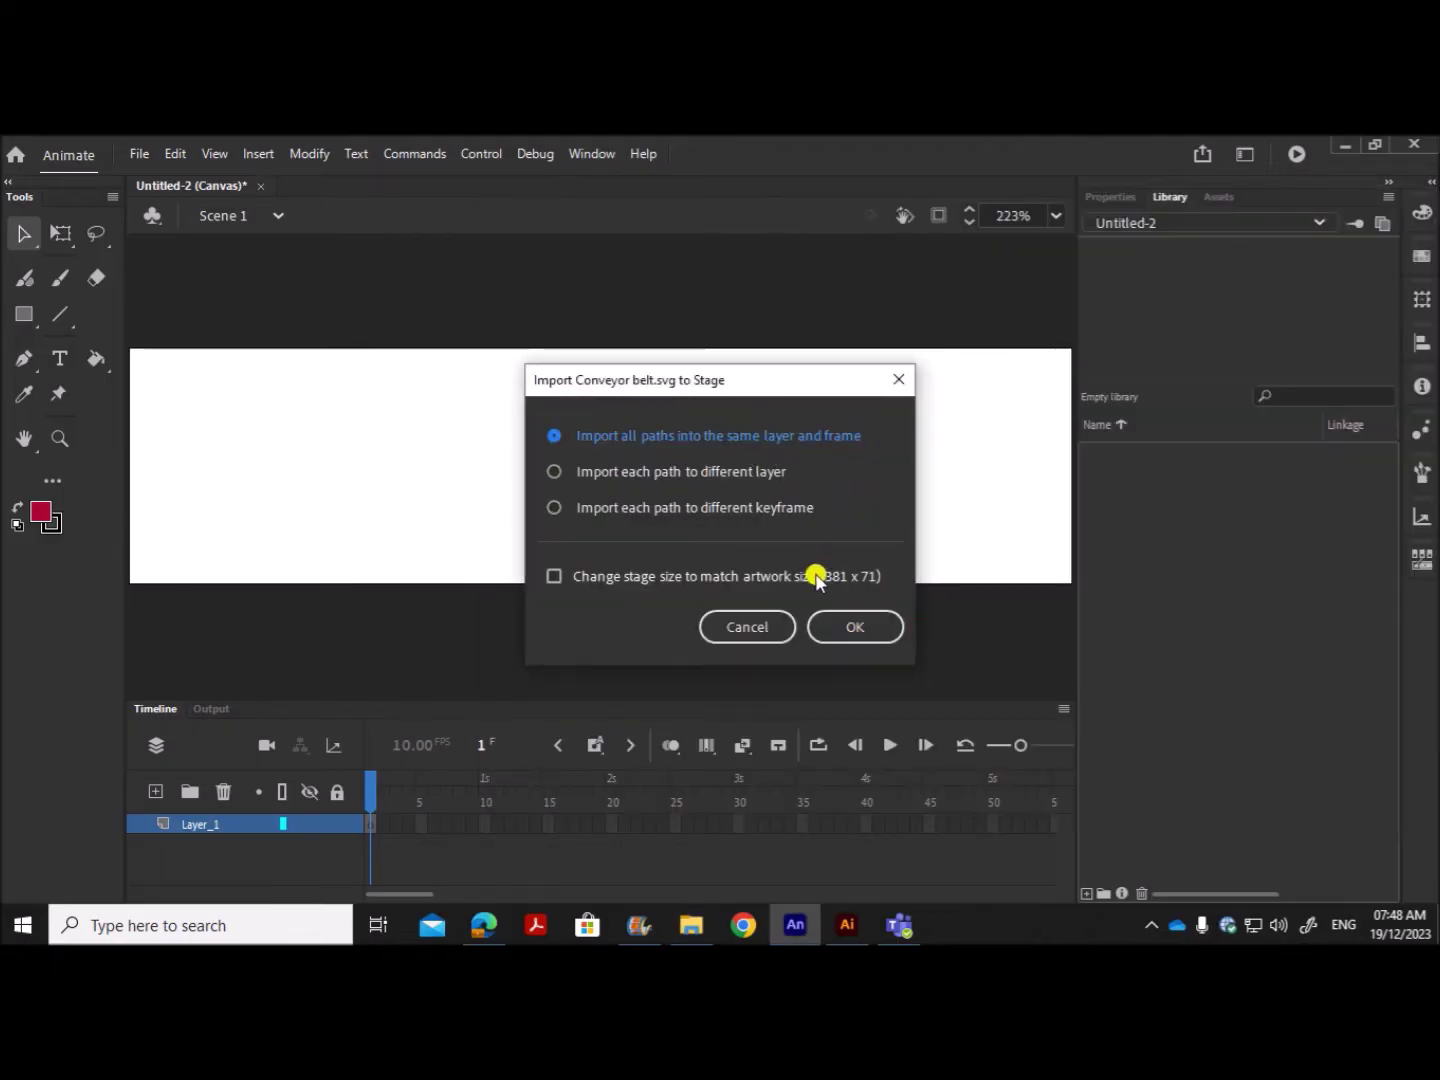
left_click(845, 622)
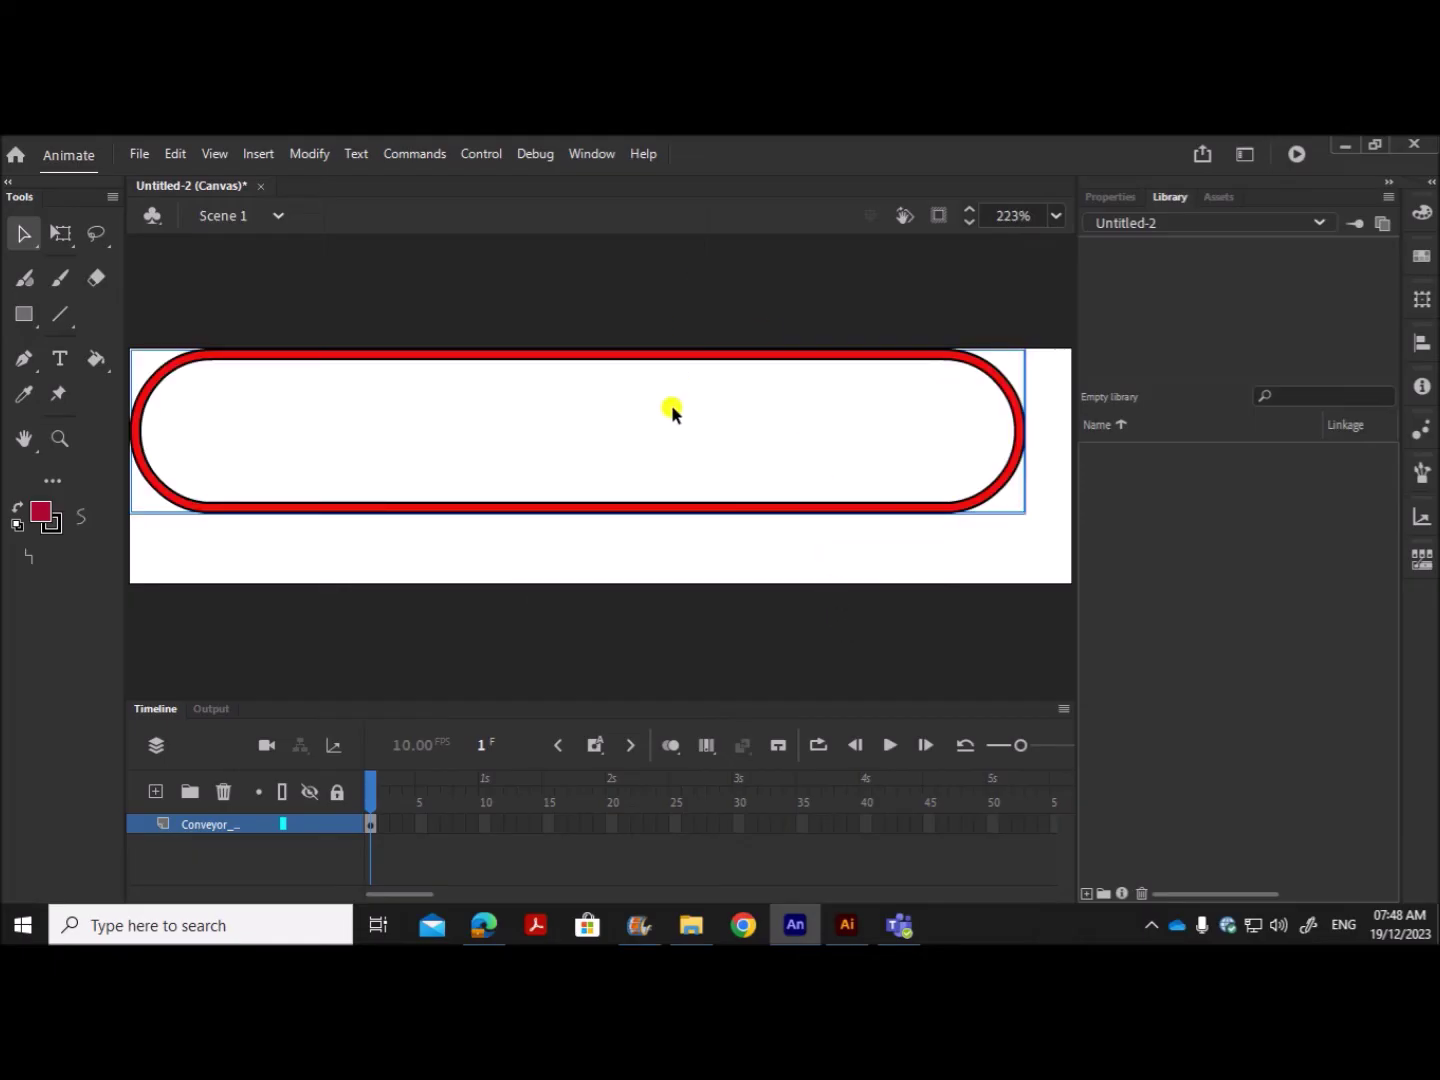
mouse_move(656, 515)
left_mouse_down()
mouse_move(659, 538)
mouse_move(683, 550)
mouse_move(671, 546)
left_mouse_up()
left_click(657, 605)
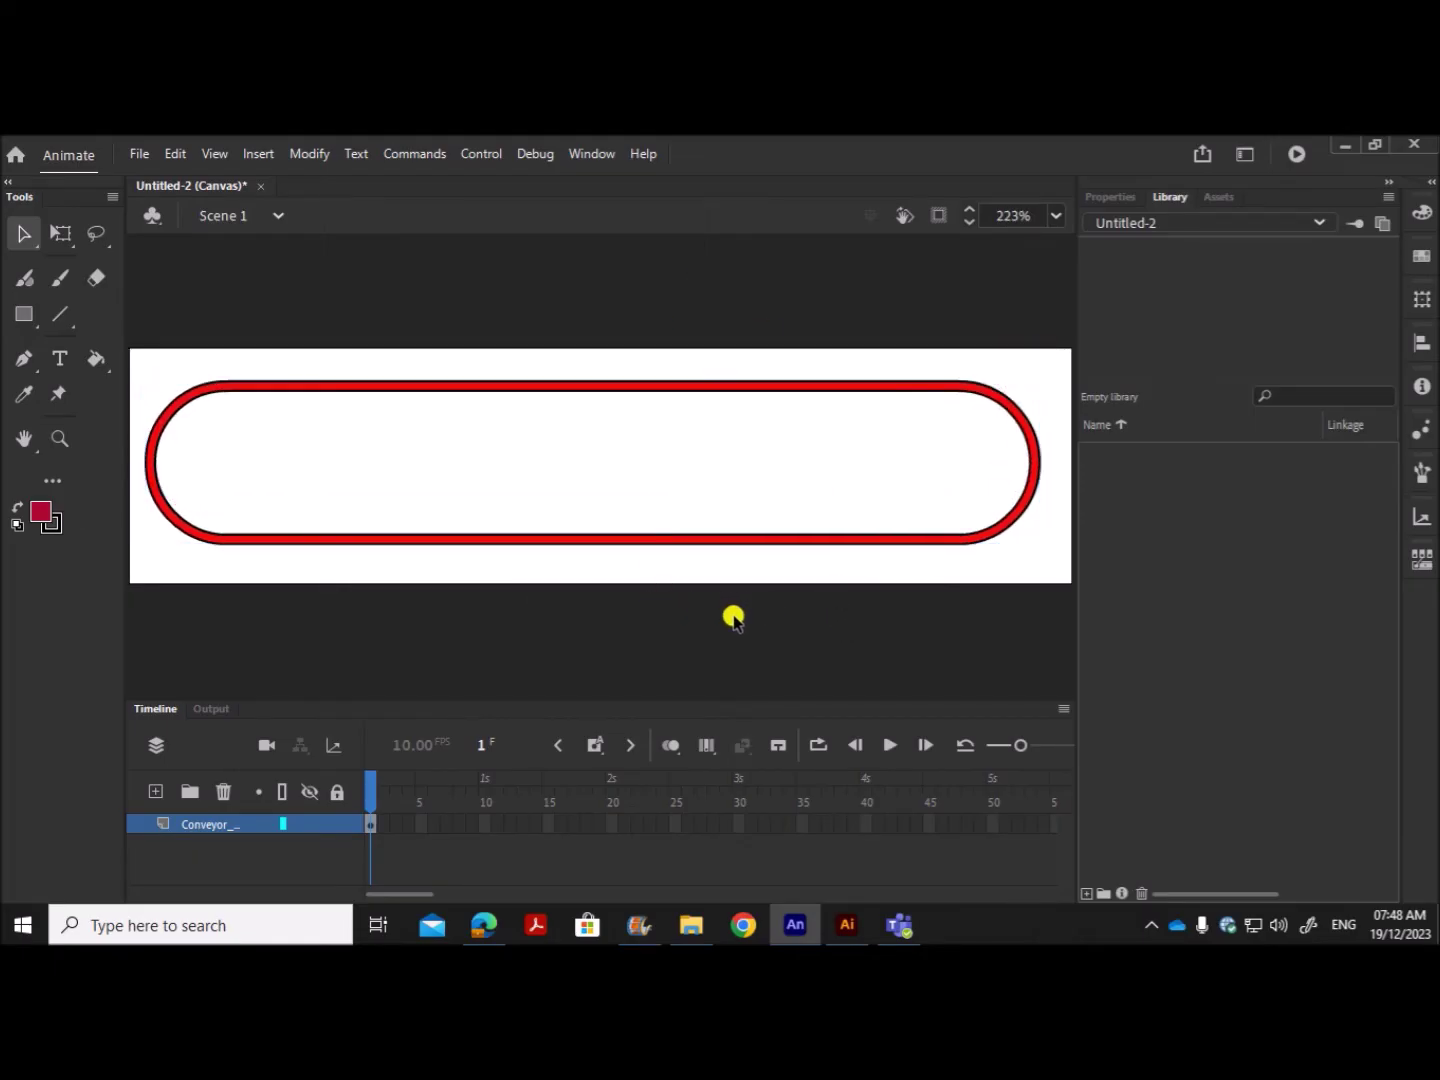
Step: Return to the exam paper and examine the Task 2 diagrams of the yellow join running around the belt
left_click(484, 925)
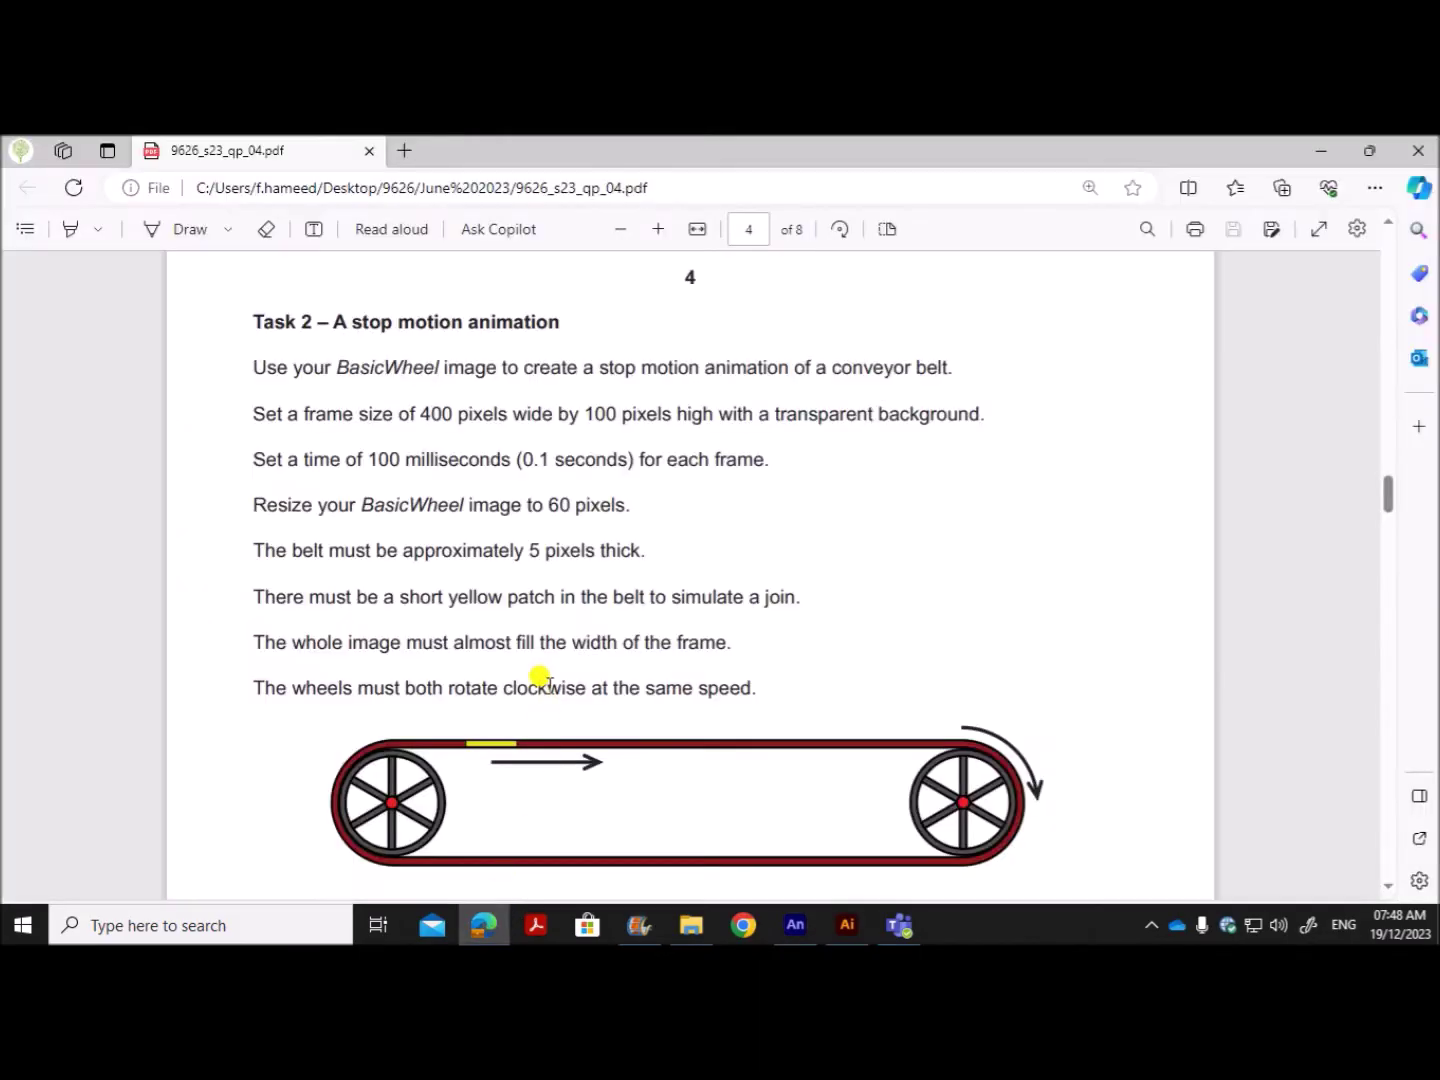
scroll(555, 680, "down", 8)
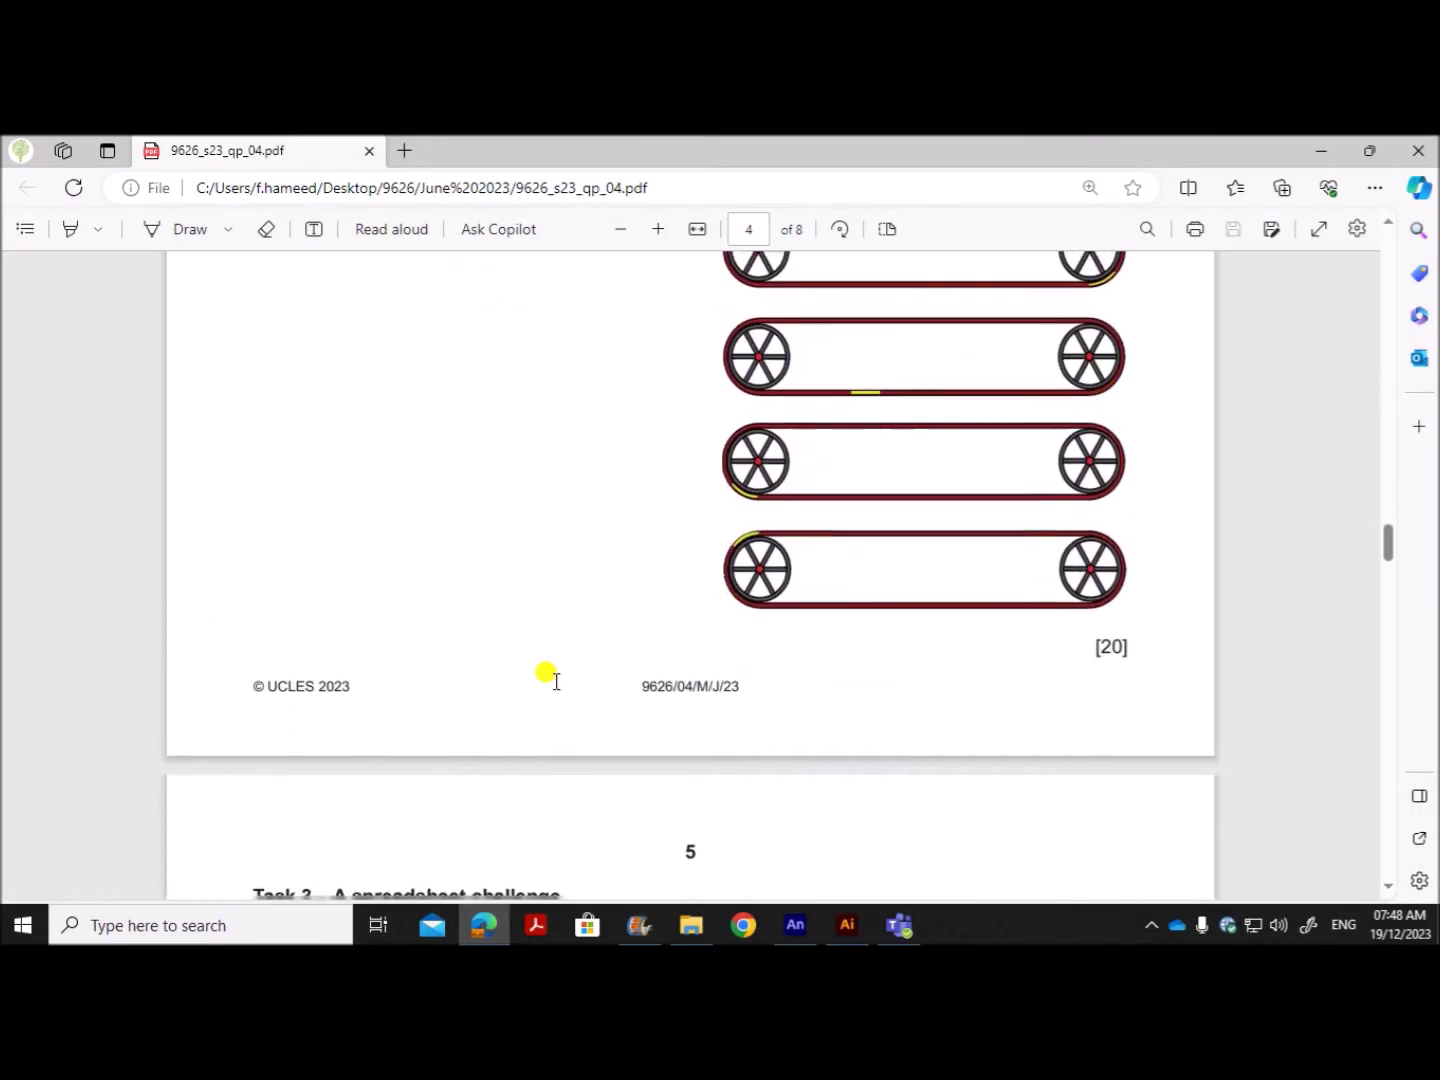
scroll(560, 660, "up", 5)
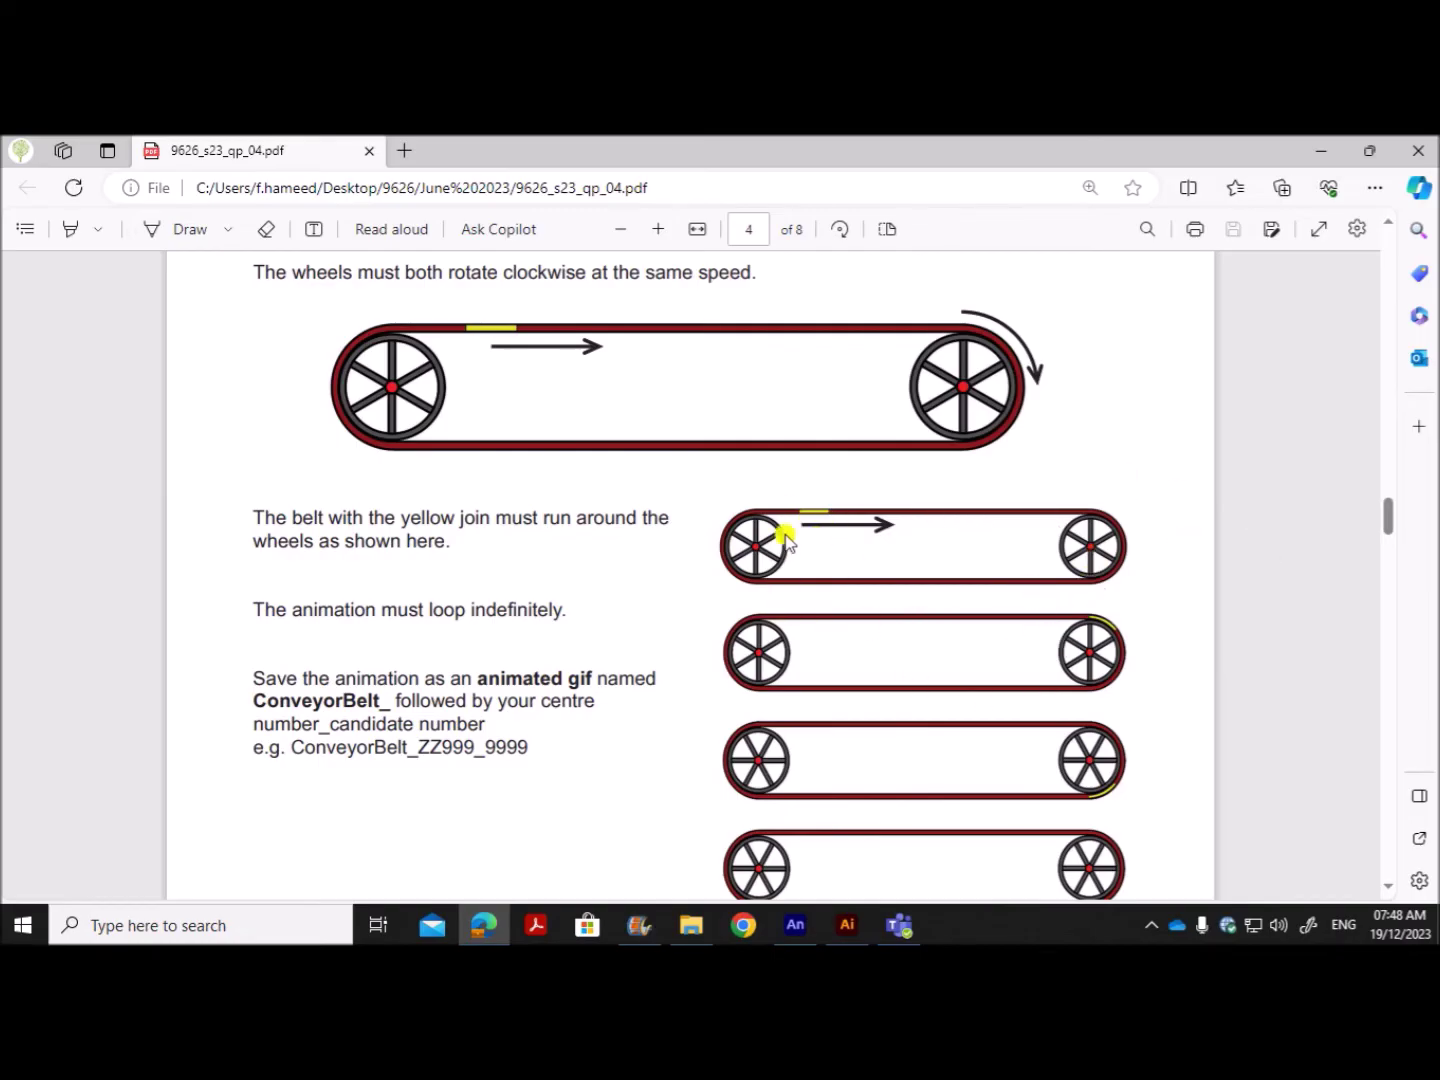
scroll(1070, 740, "down", 2)
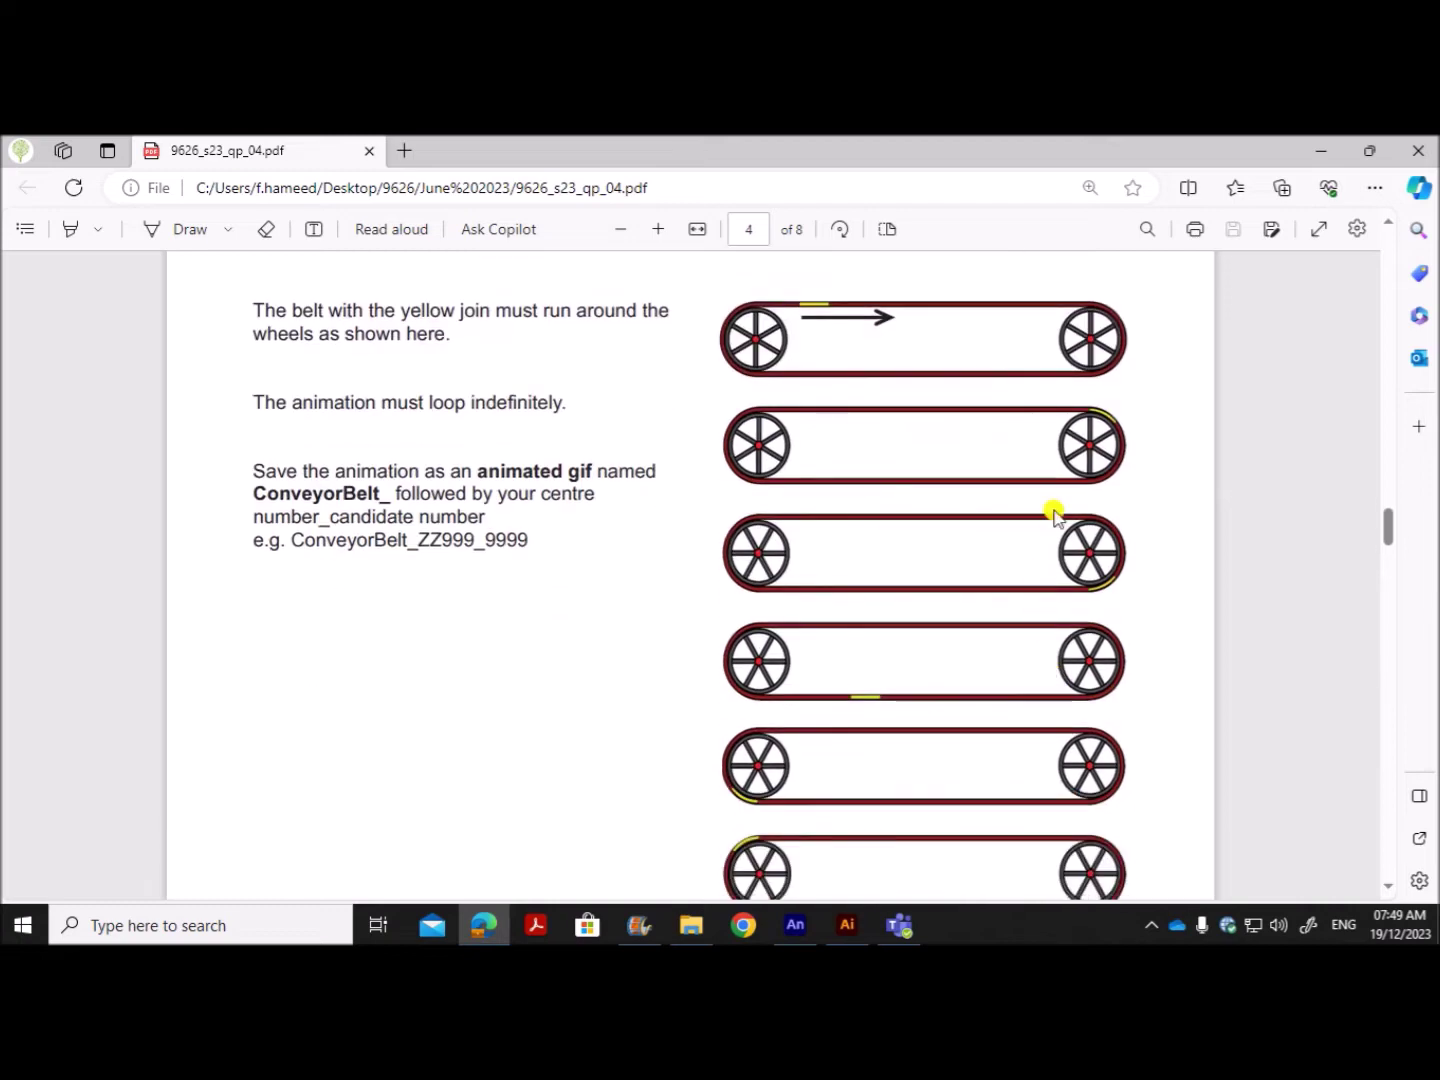
scroll(1037, 890, "down", 2)
scroll(1045, 670, "up", 6)
Step: Switch back to Animate, extend the conveyor belt layer to frame 60, and add a new layer above it
left_click(795, 925)
left_click_drag(400, 895, 437, 896)
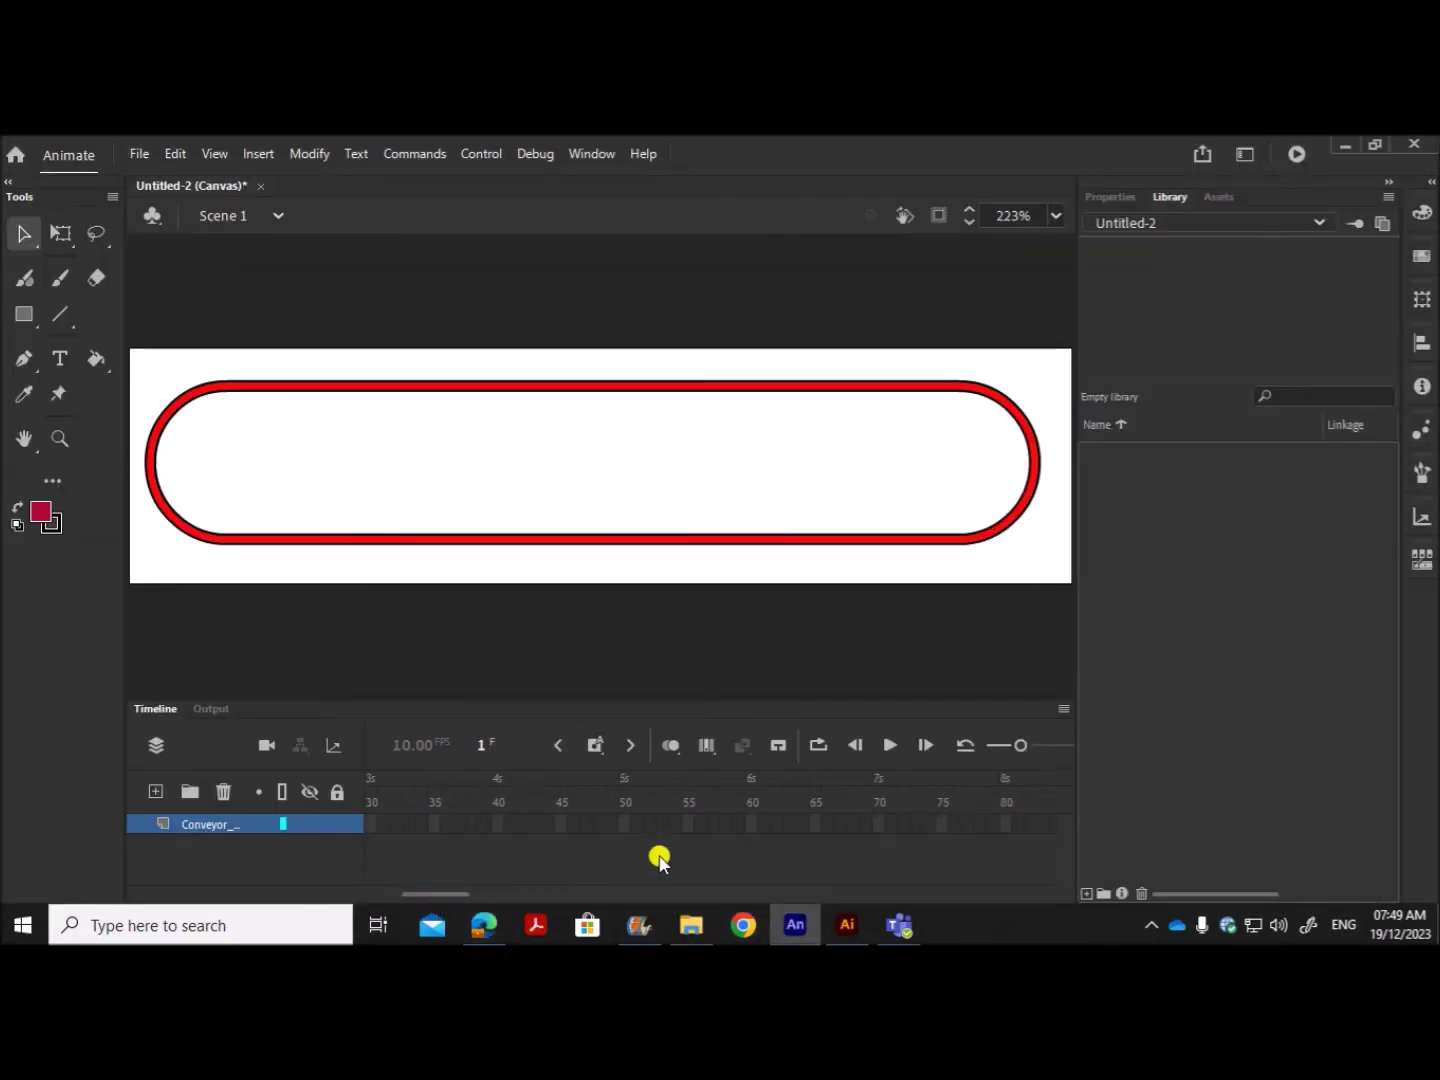
right_click(750, 822)
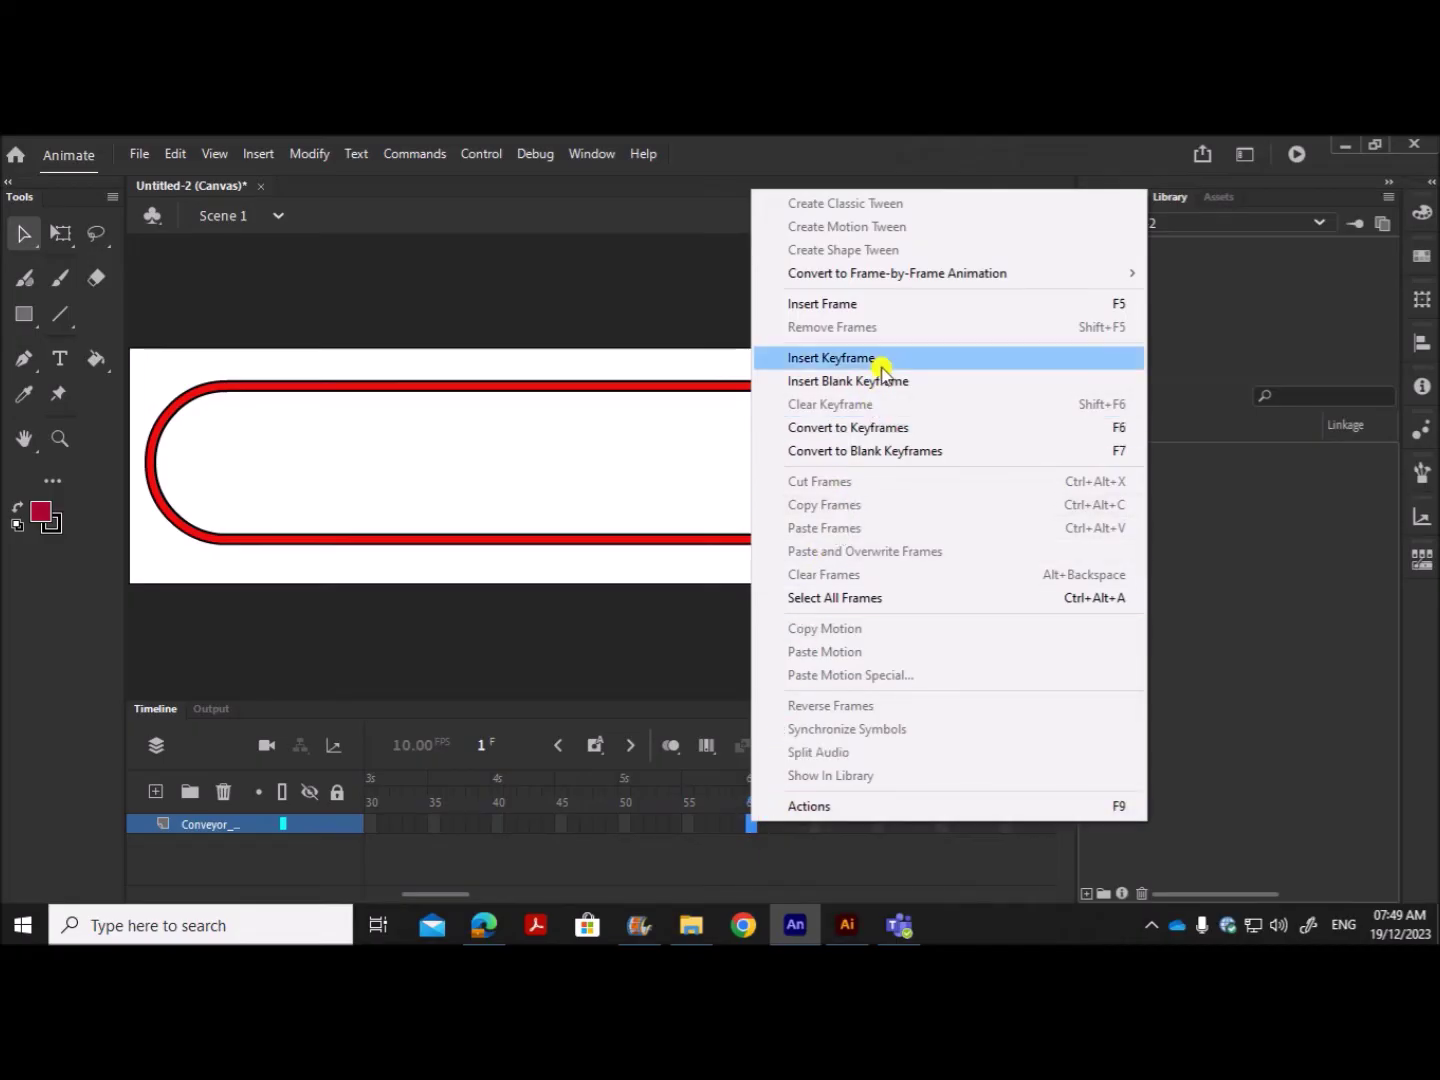
left_click(887, 310)
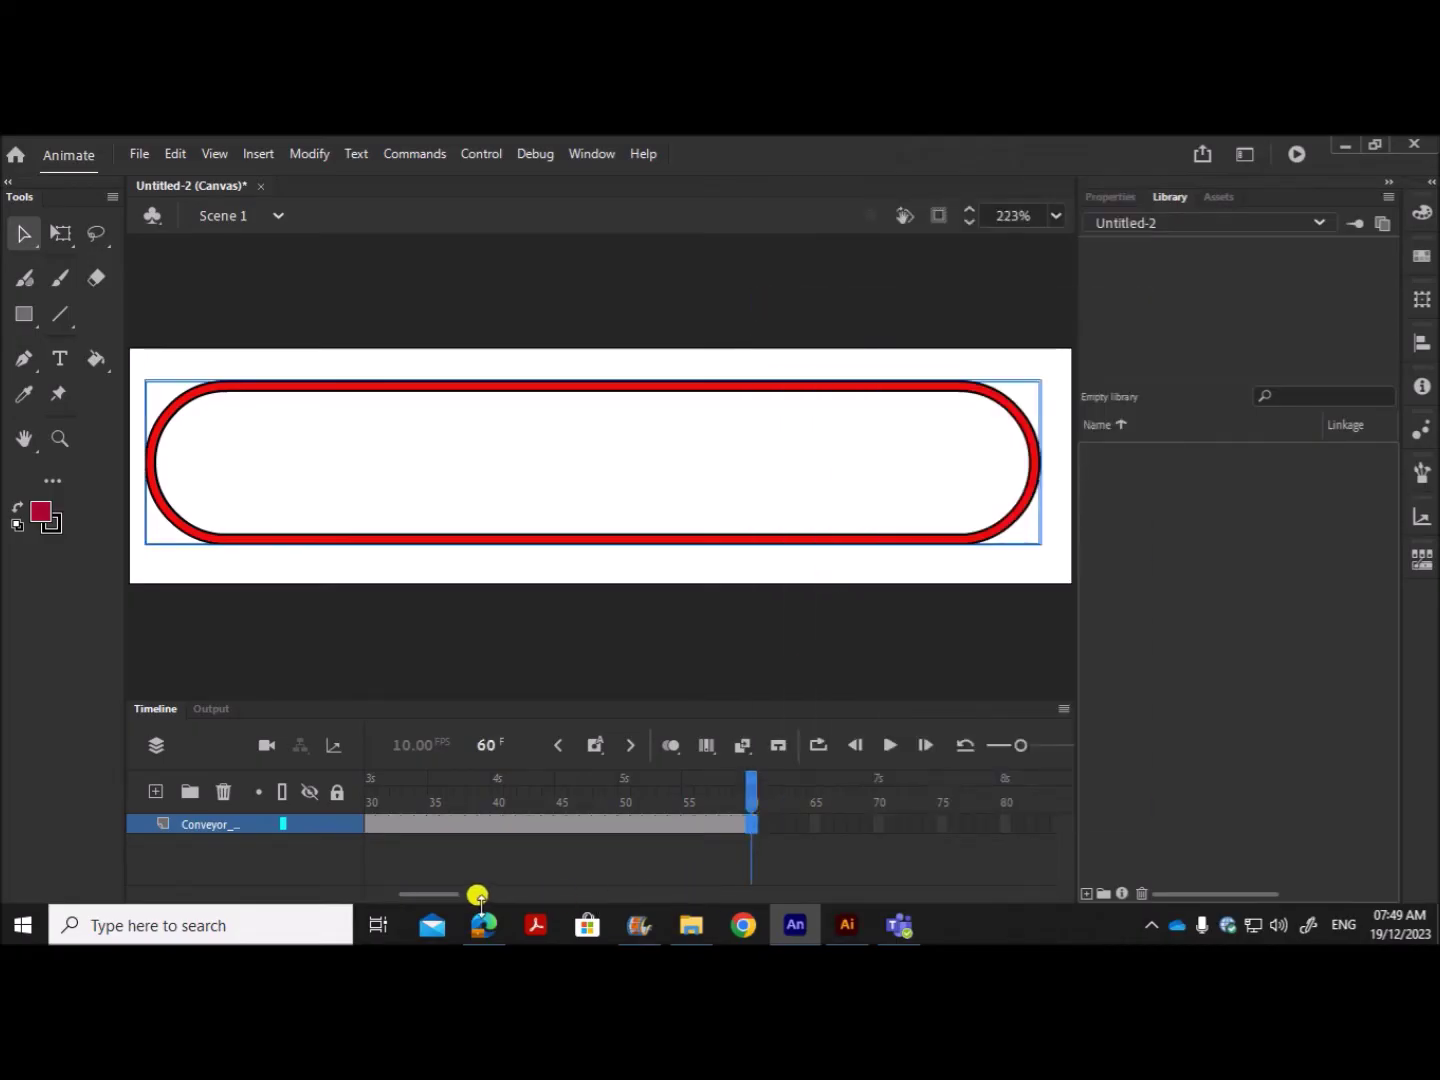
left_click_drag(456, 897, 413, 899)
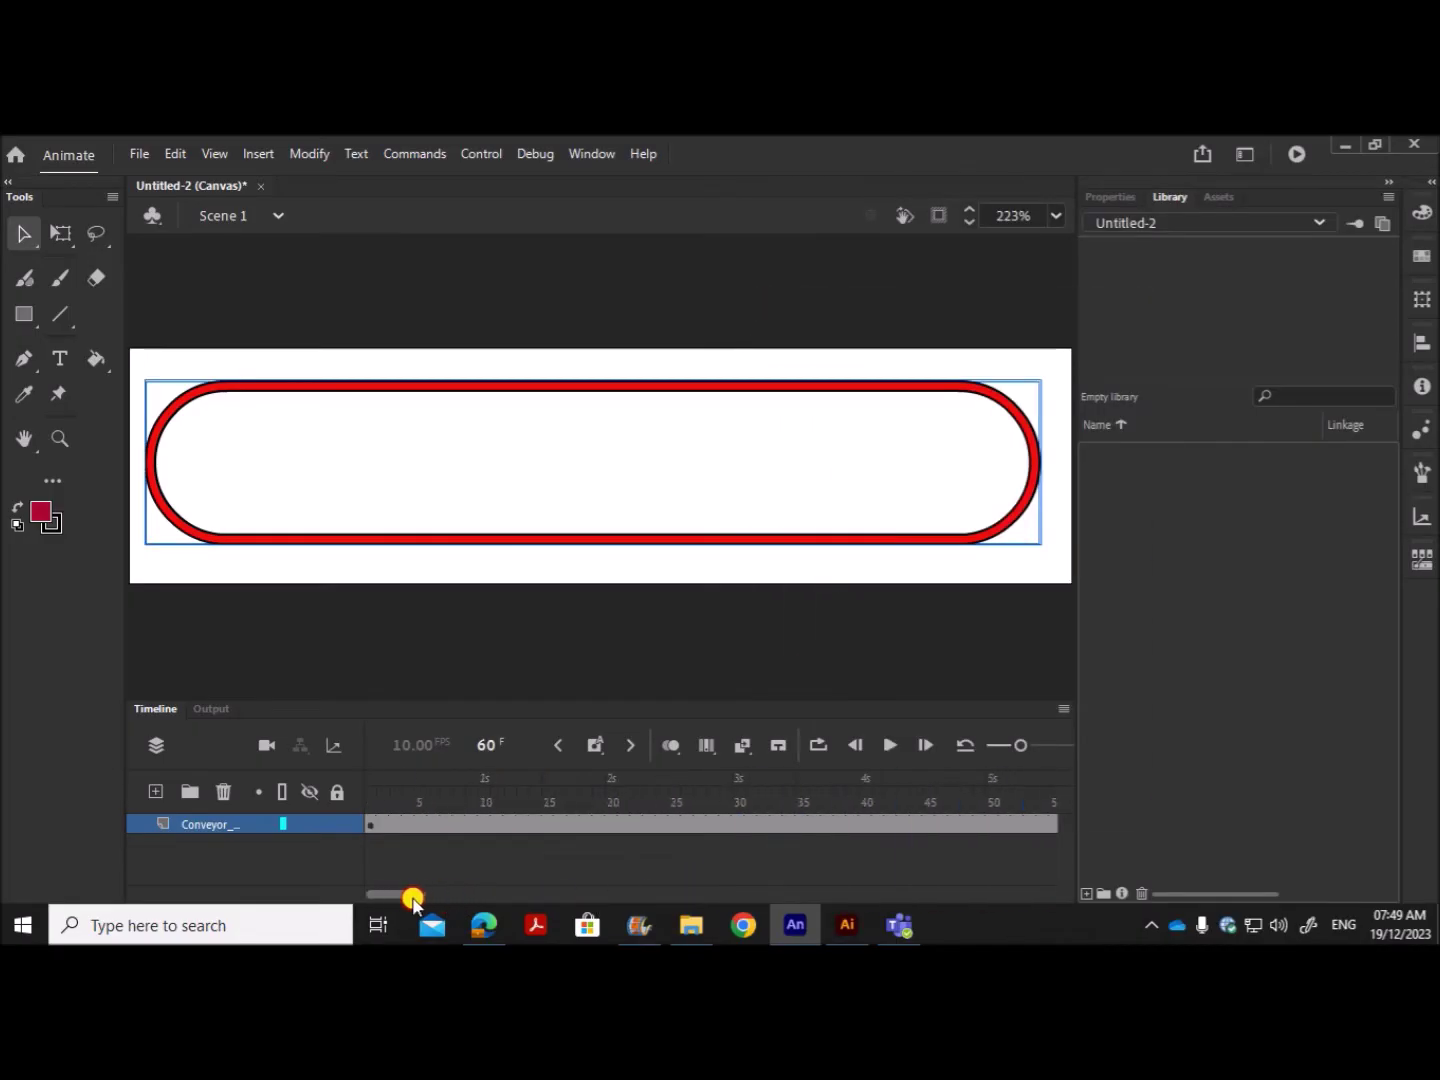
left_click(373, 830)
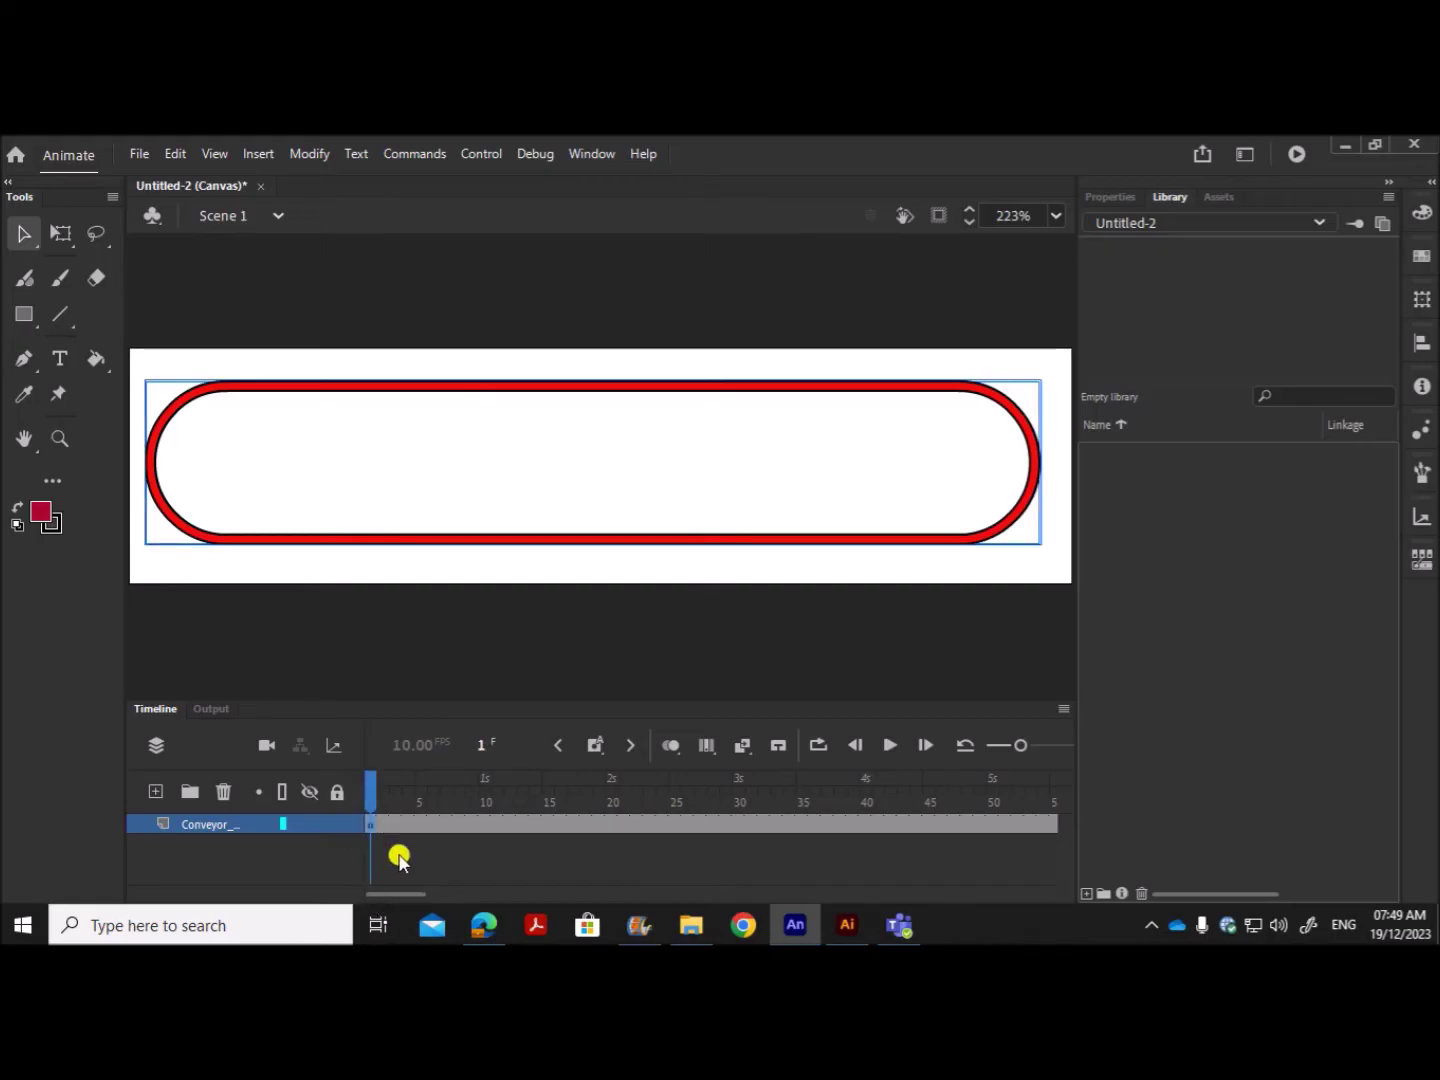
left_click(155, 795)
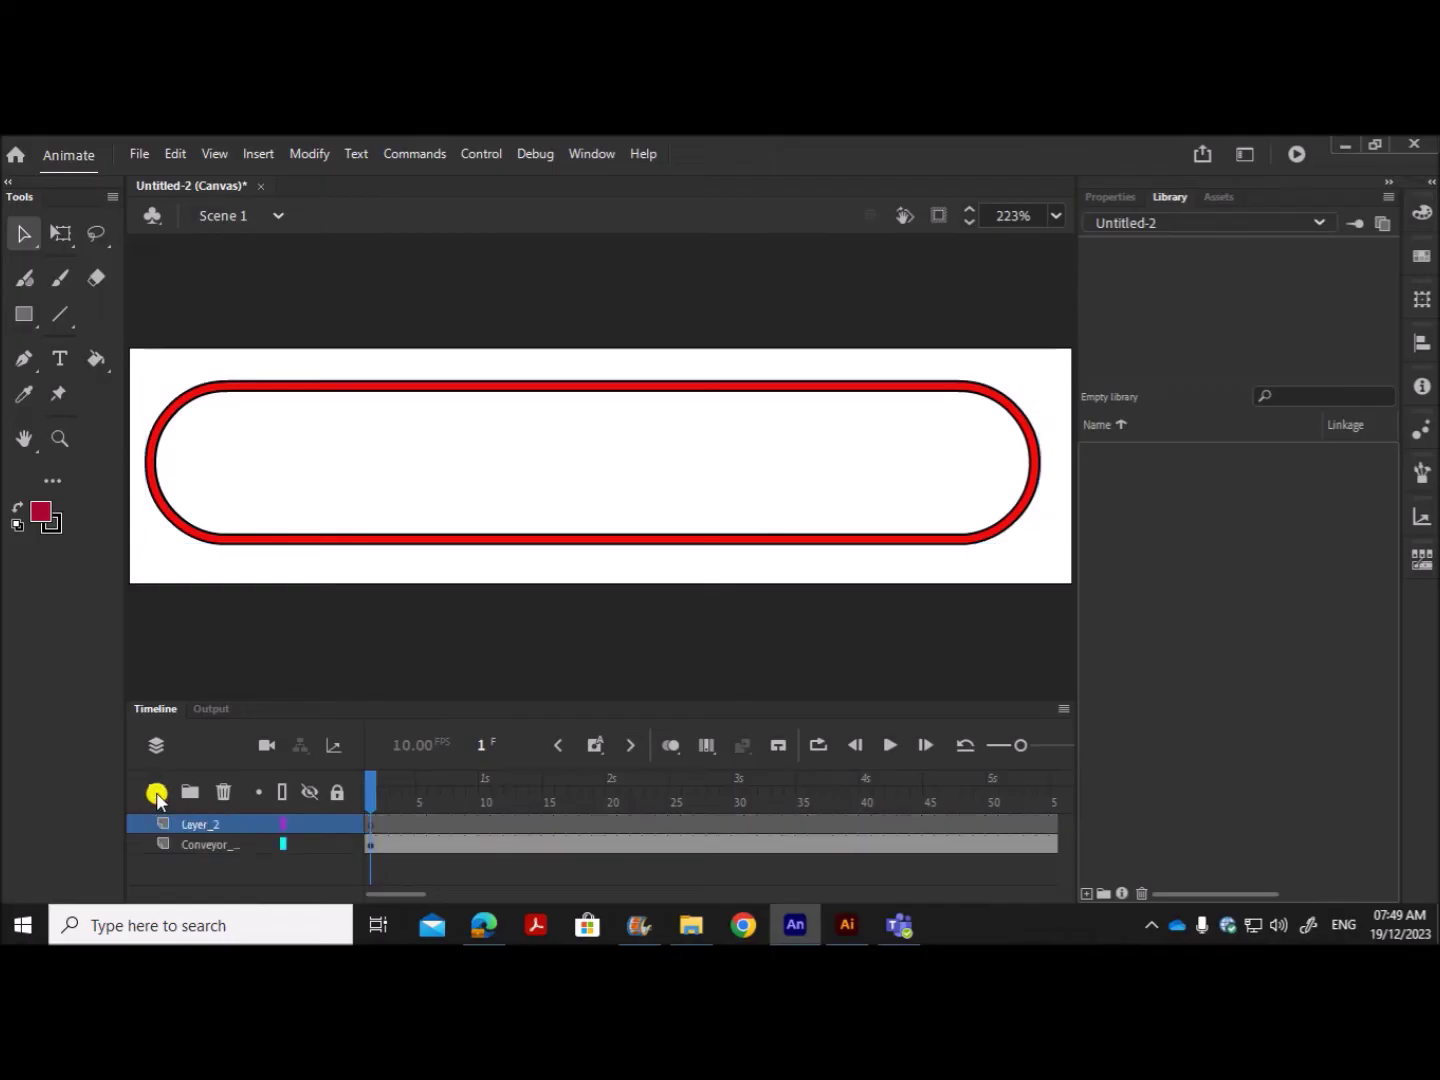
Step: Import BasicWheel_ZZ123_1234.svg from the Examination folder into the new layer with all paths in the same layer and frame
left_click(700, 905)
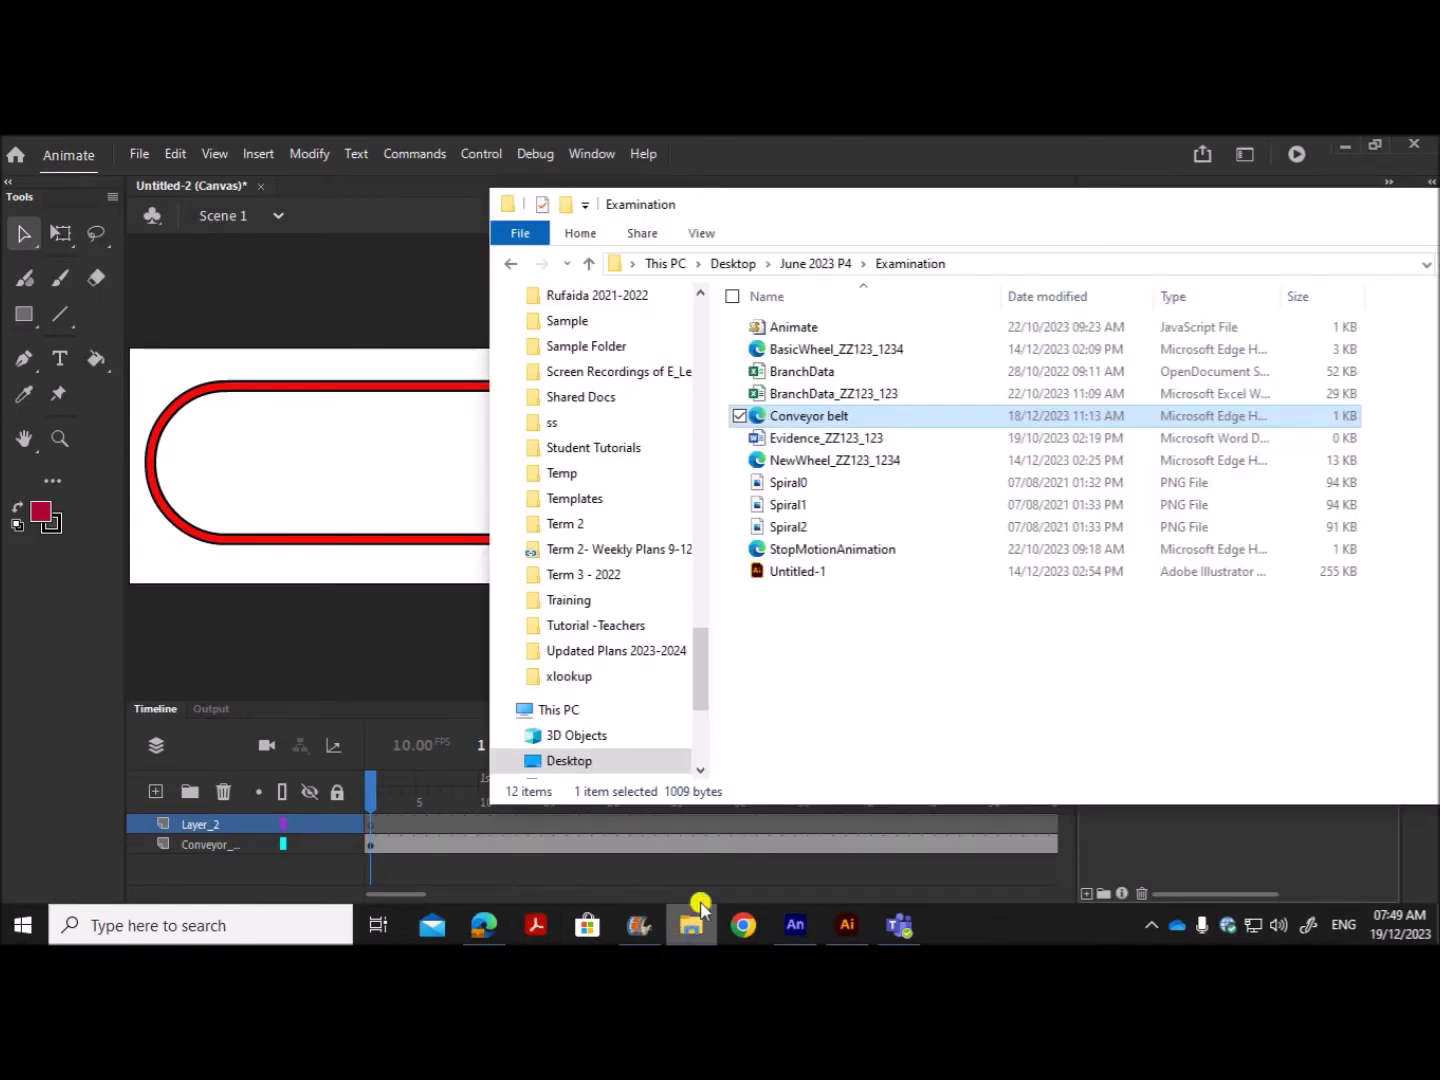
left_click(866, 699)
left_click_drag(895, 205, 1049, 239)
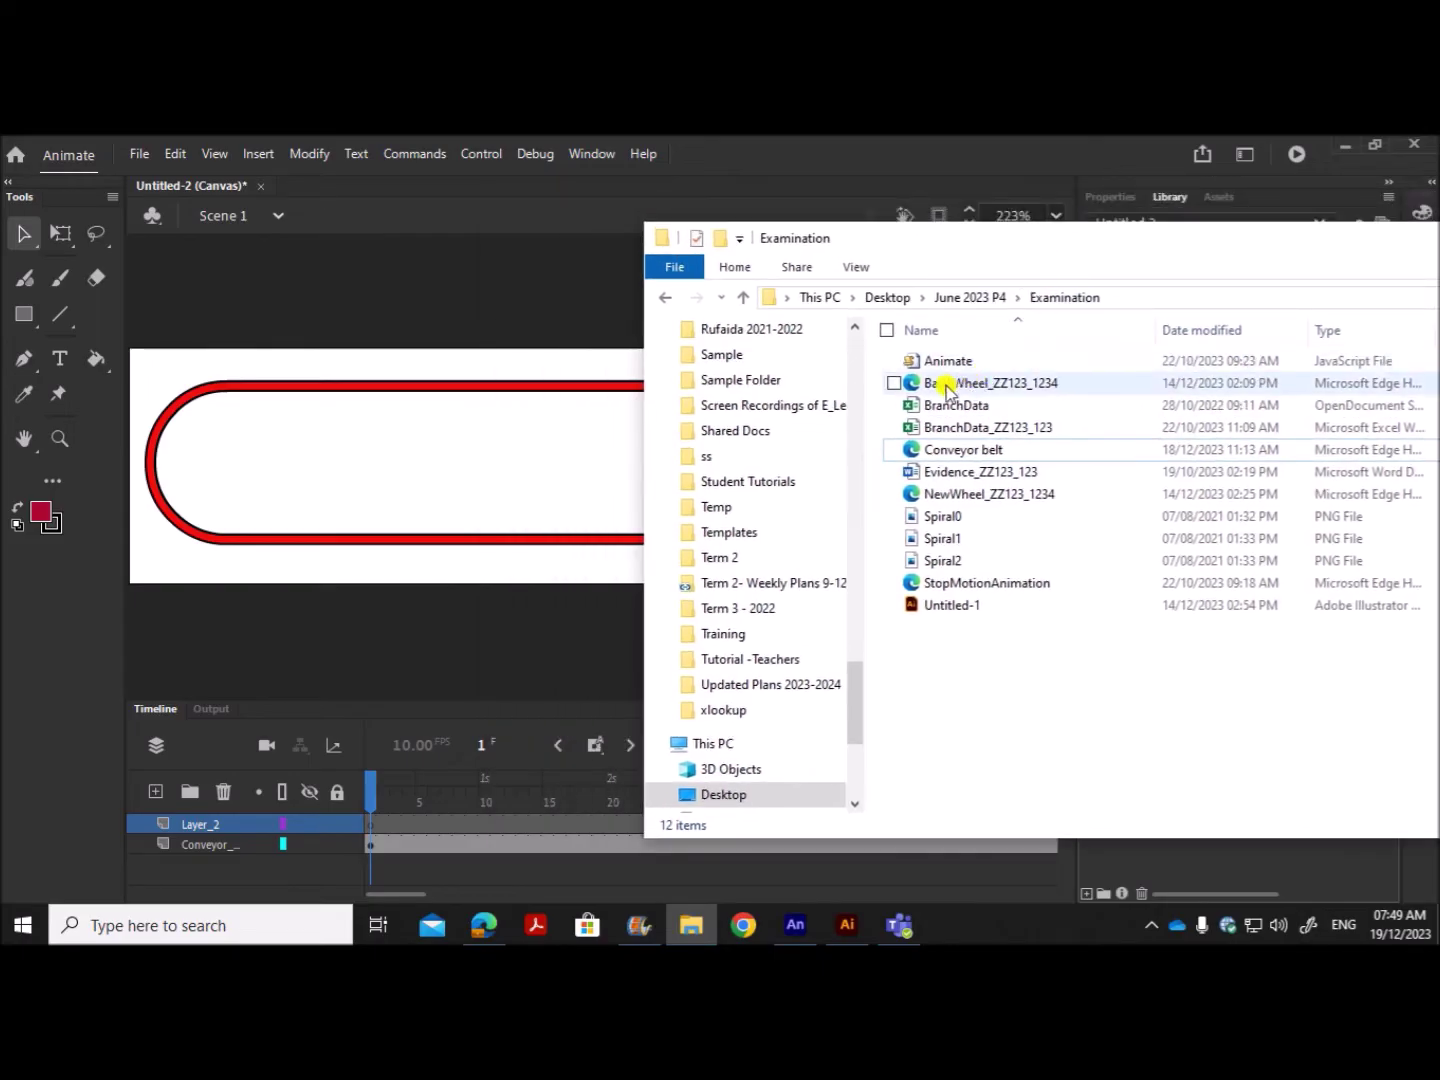
left_click_drag(942, 389, 312, 494)
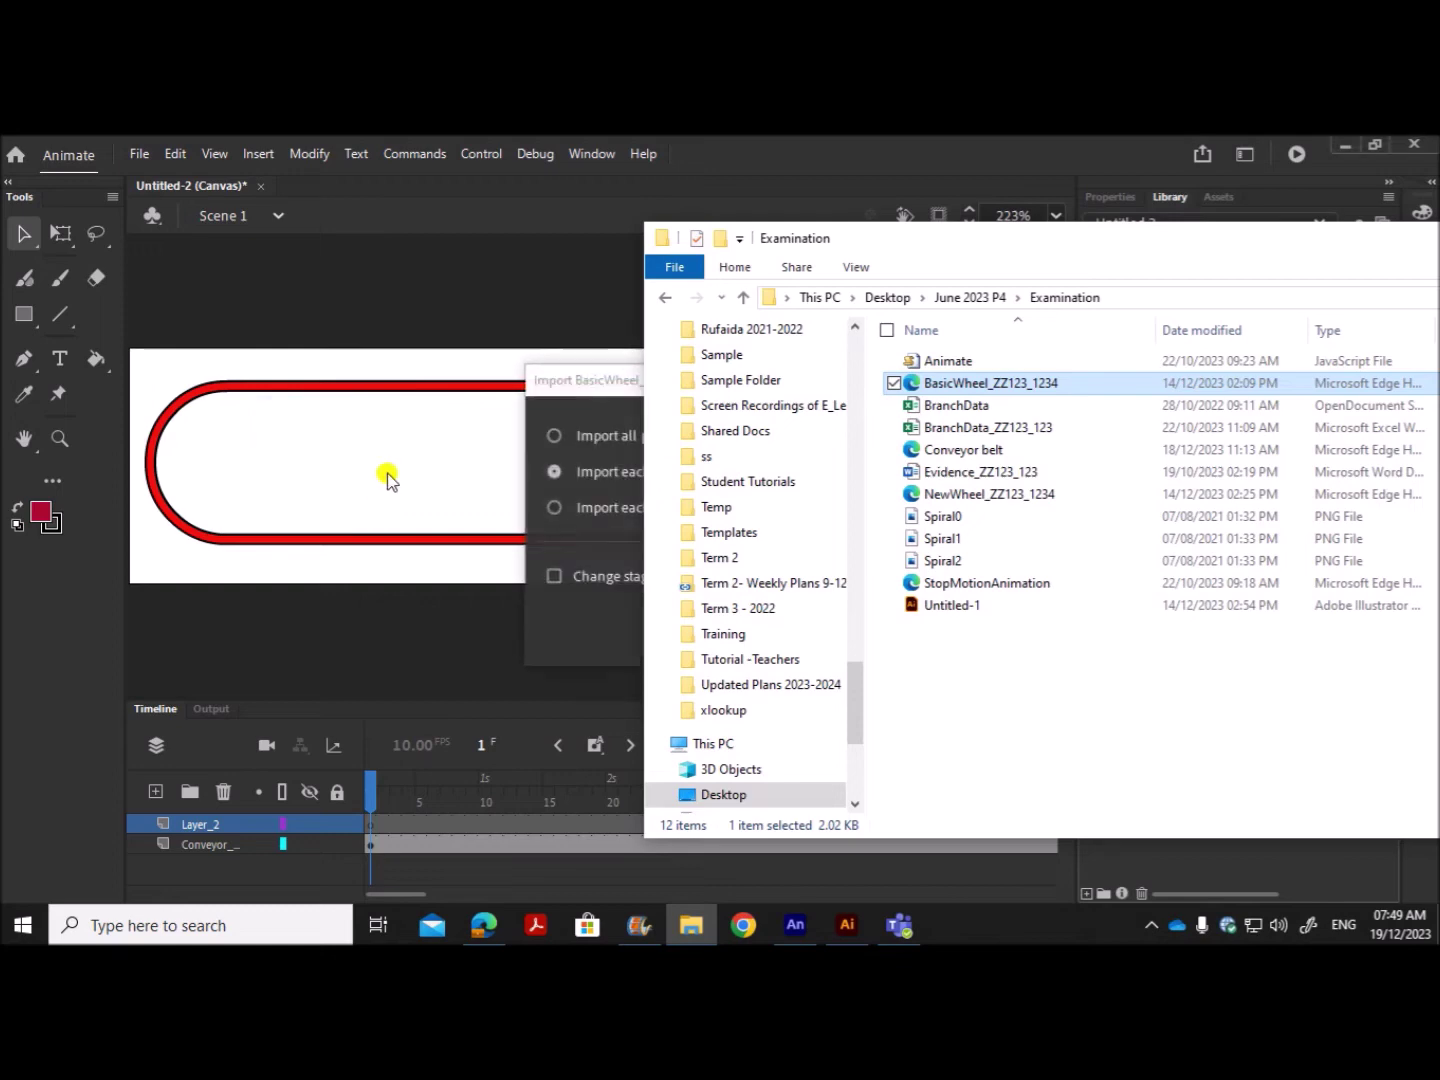
left_click(607, 384)
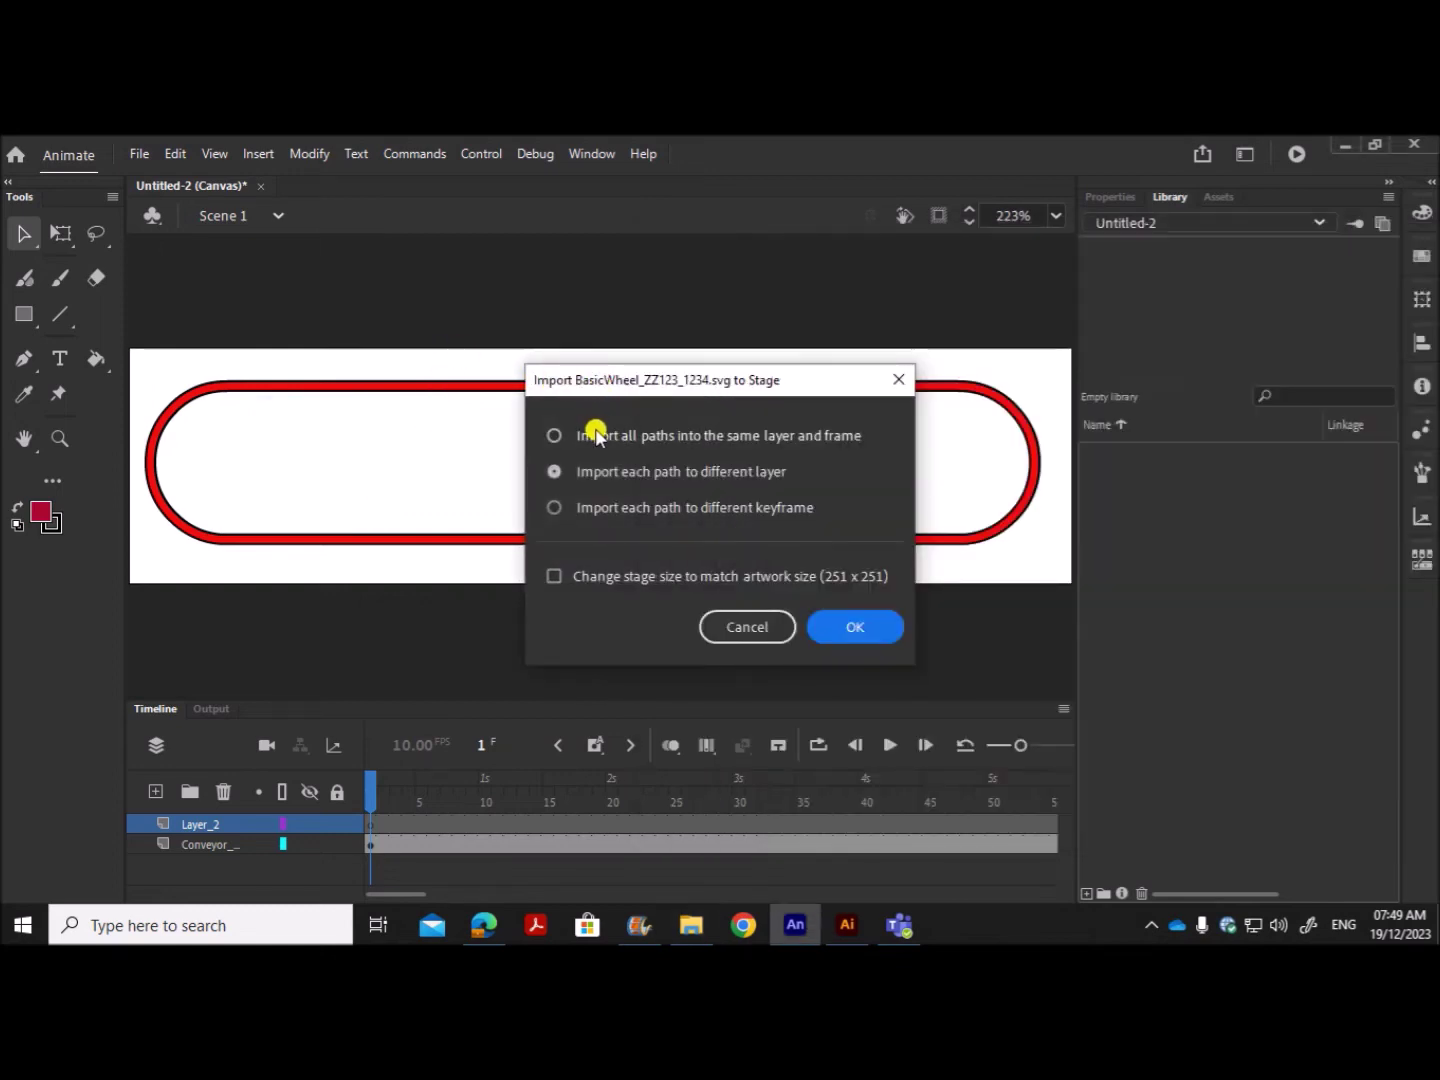
left_click(595, 433)
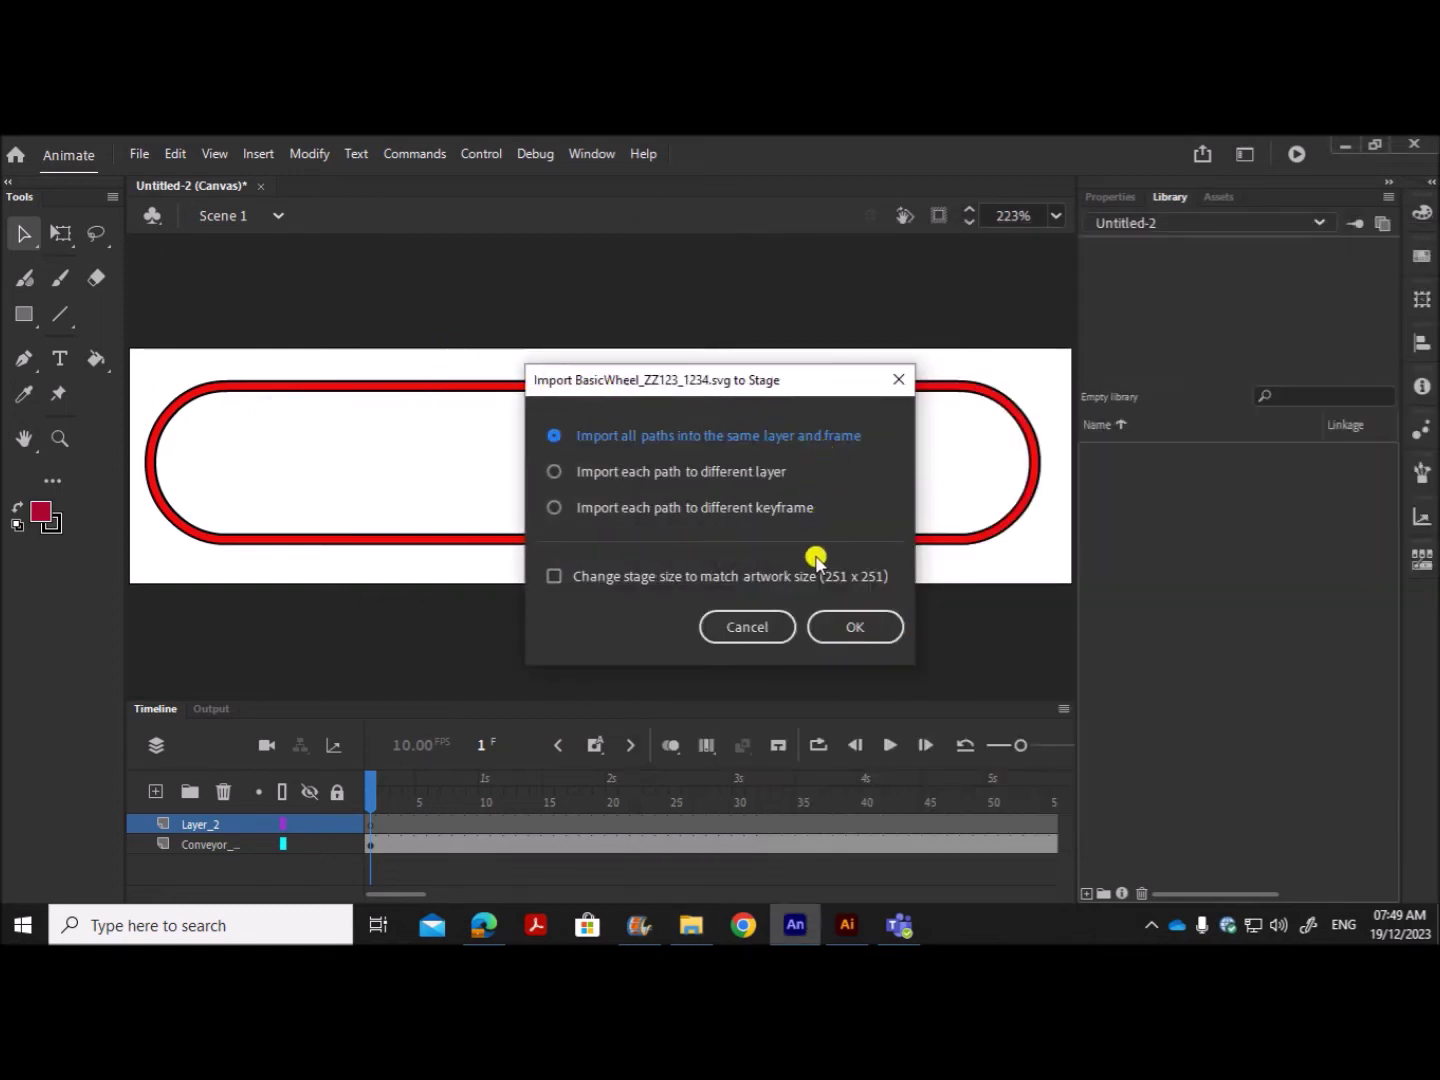
left_click(822, 628)
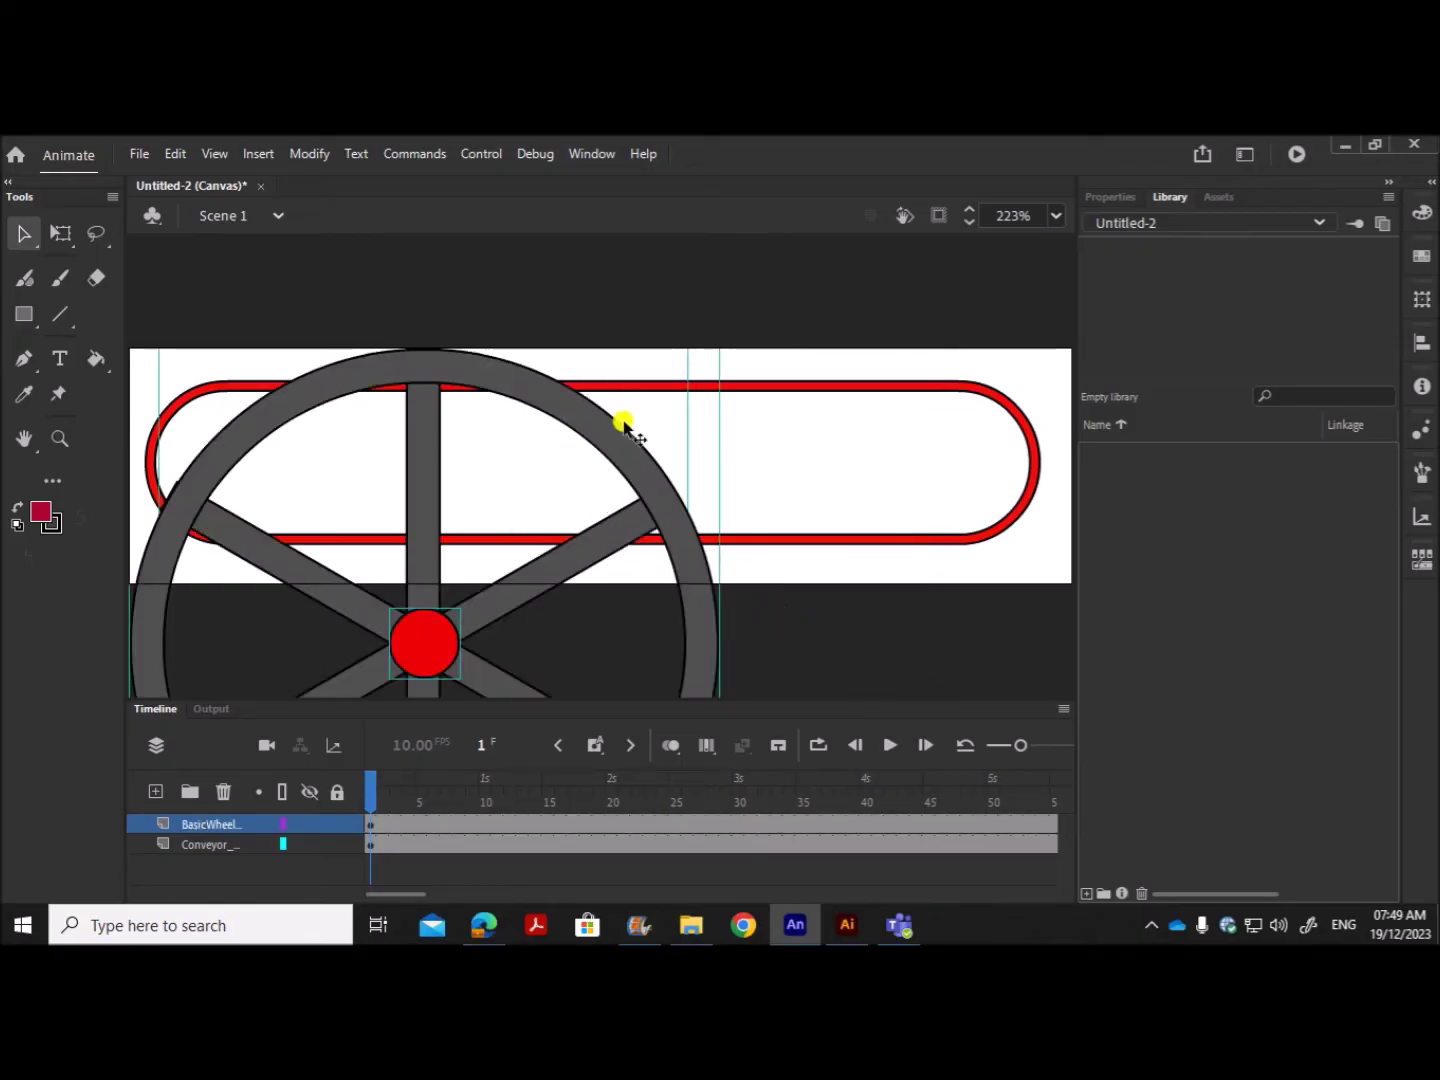
left_click(371, 824)
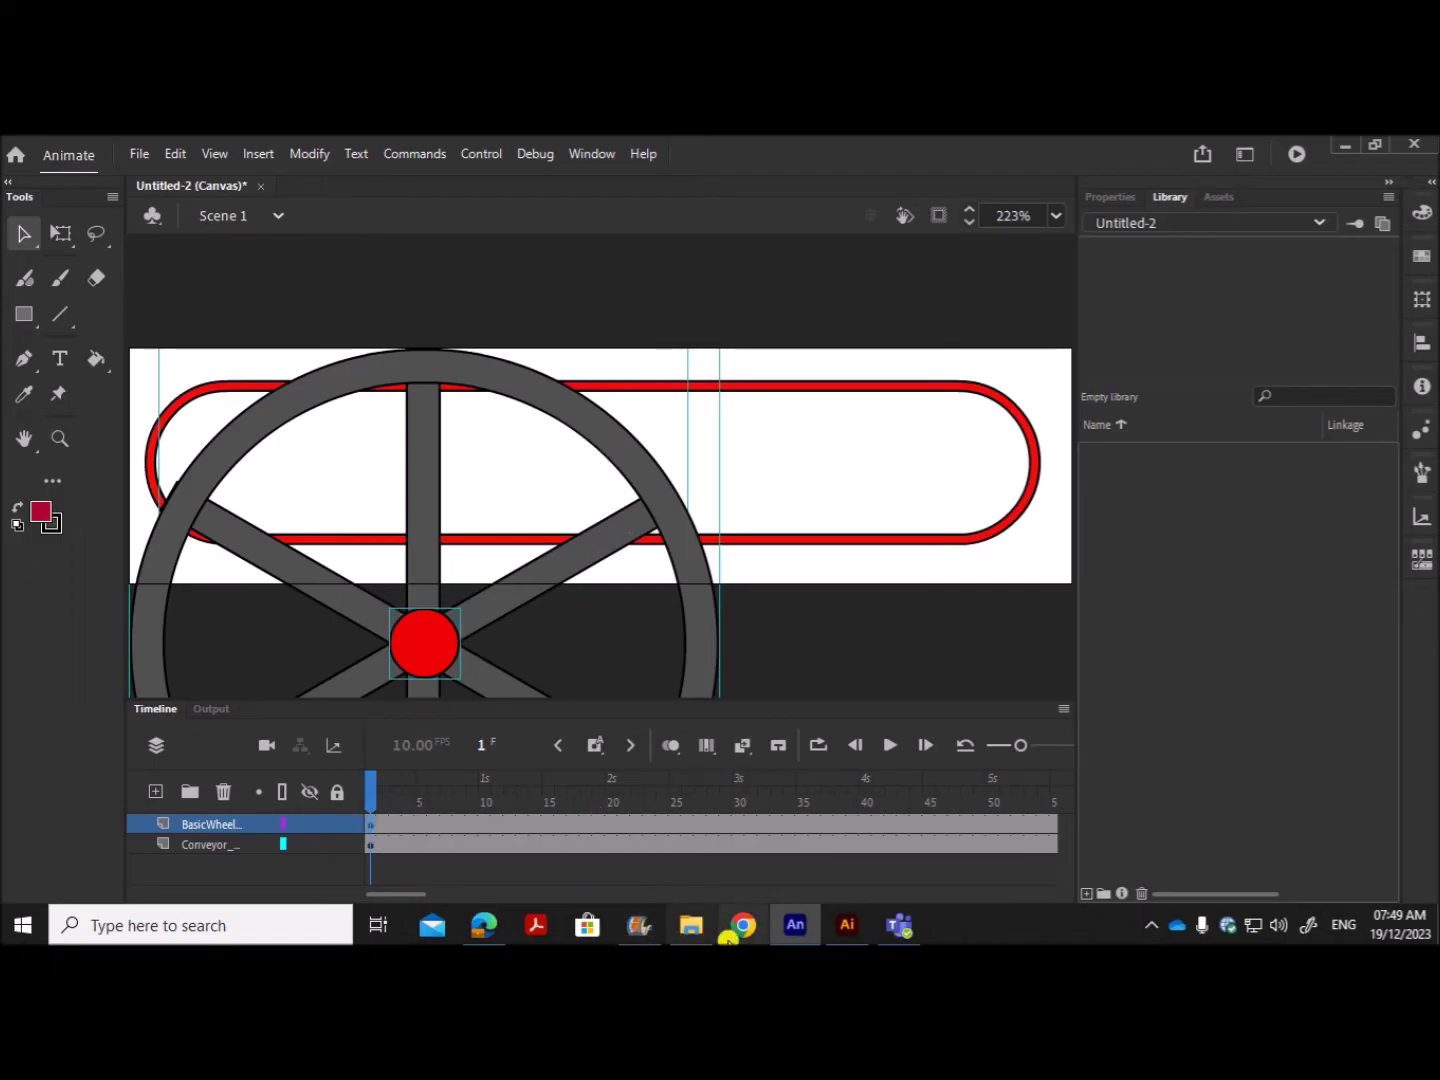
Step: Return to the exam paper and check the required size of the BasicWheel image in Task 2
left_click(485, 924)
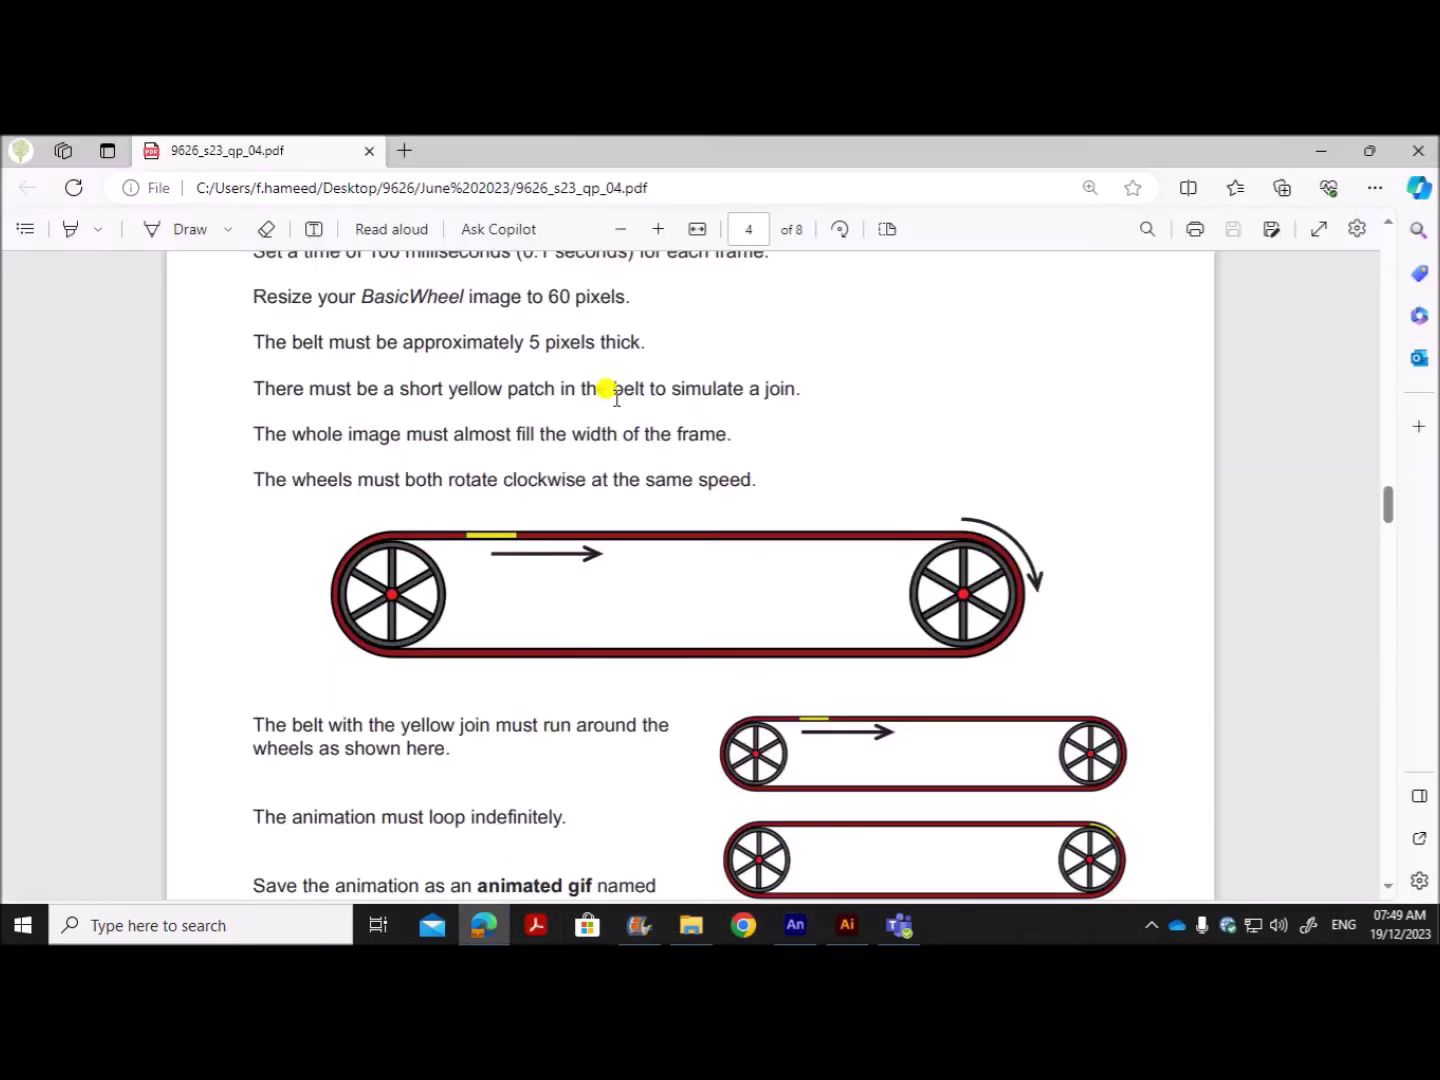
scroll(553, 358, "up", 3)
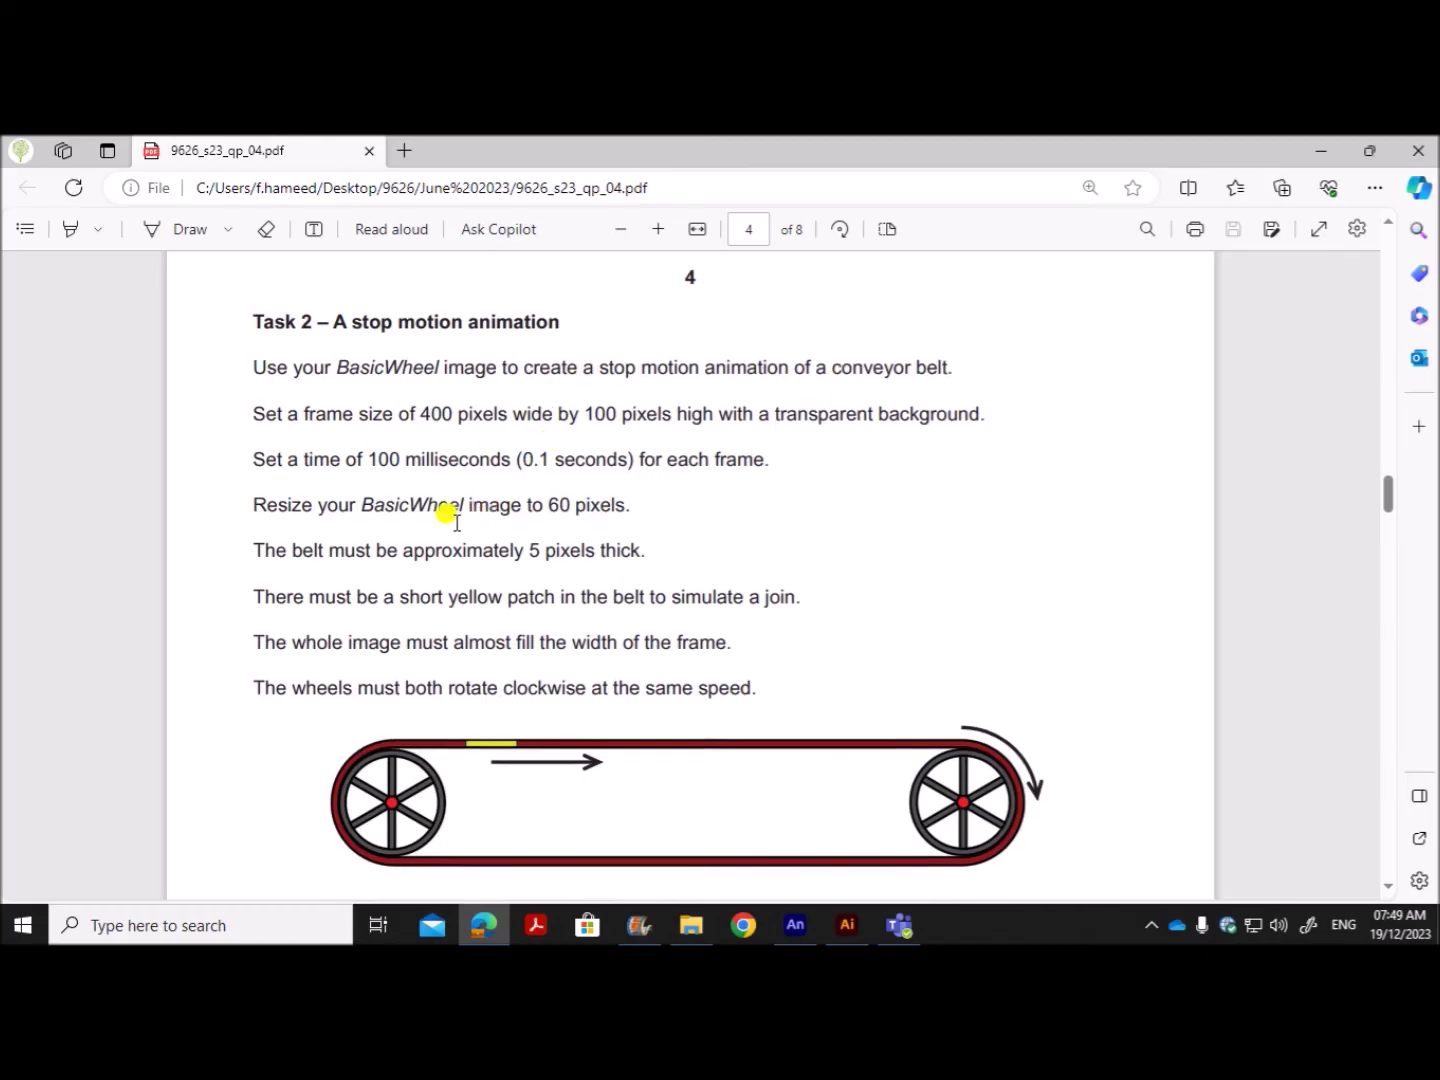
left_click_drag(534, 500, 640, 507)
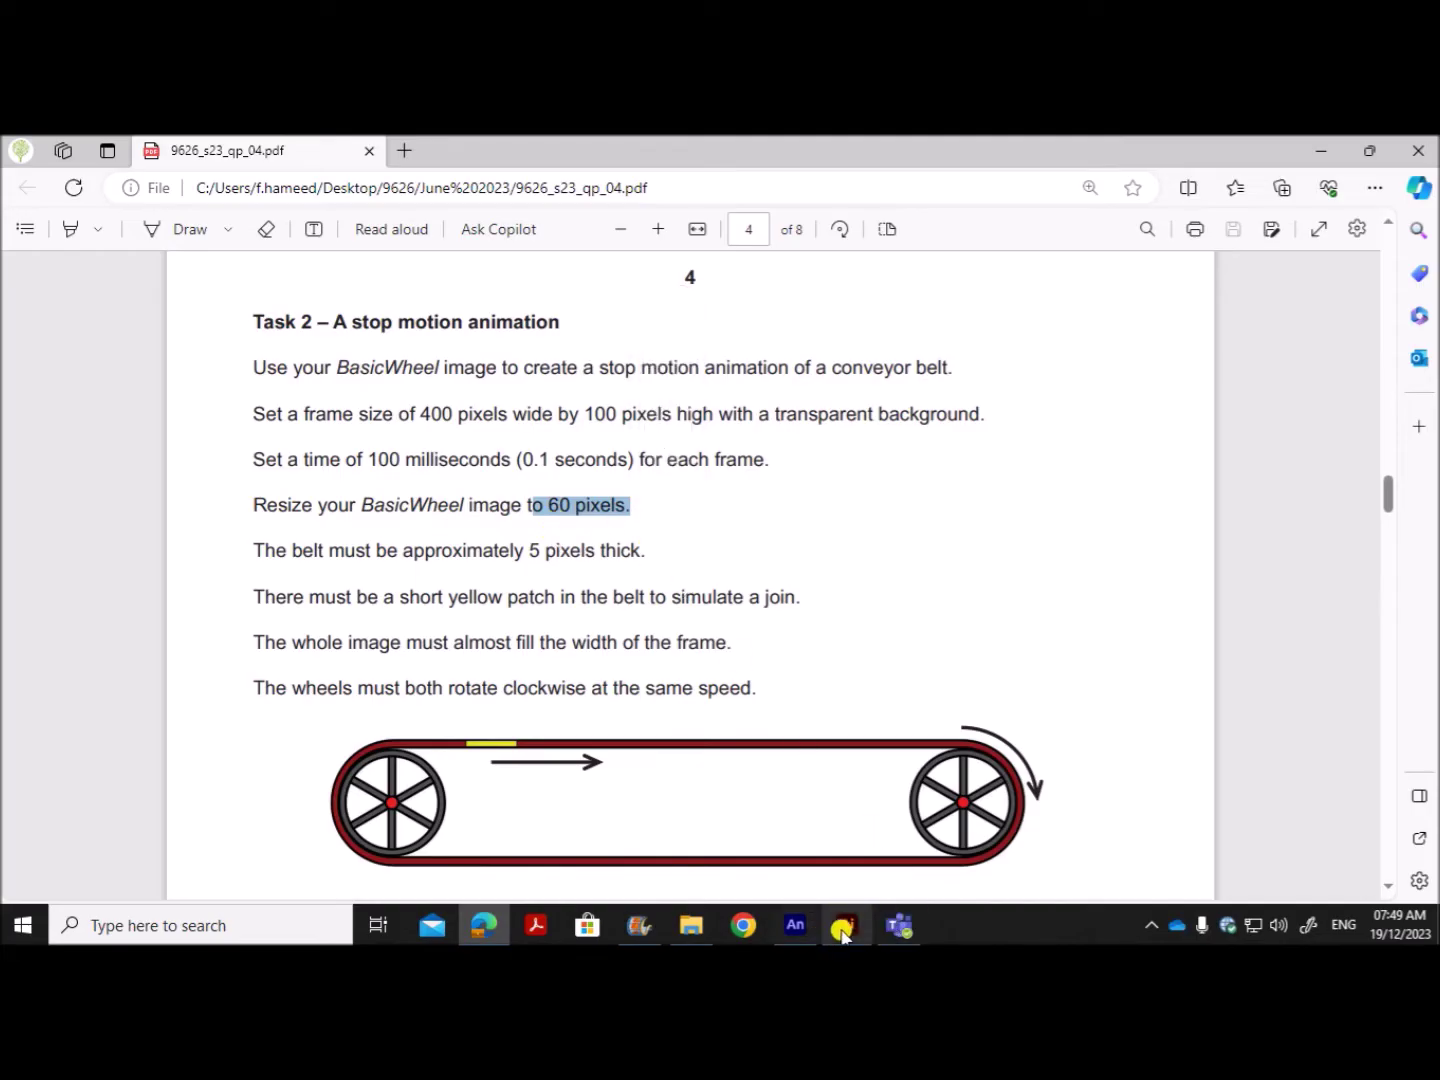
Step: Switch back to Animate, resize the wheel to 60 by 60 pixels and fit it inside the belt's left curve
left_click(795, 925)
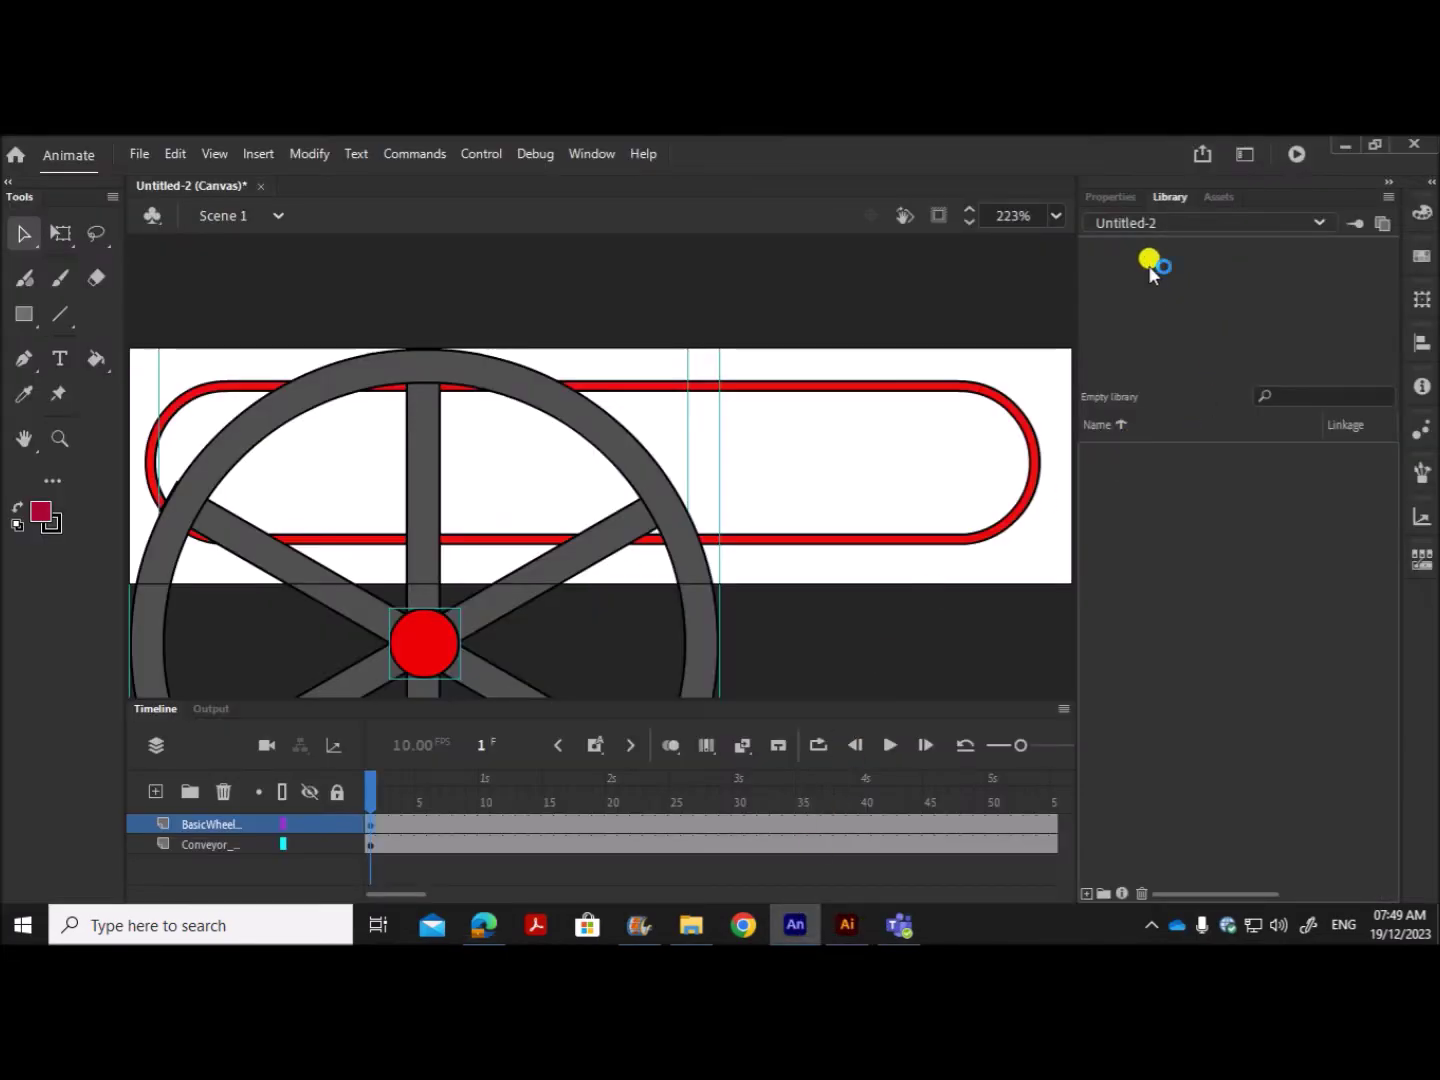
left_click(1108, 197)
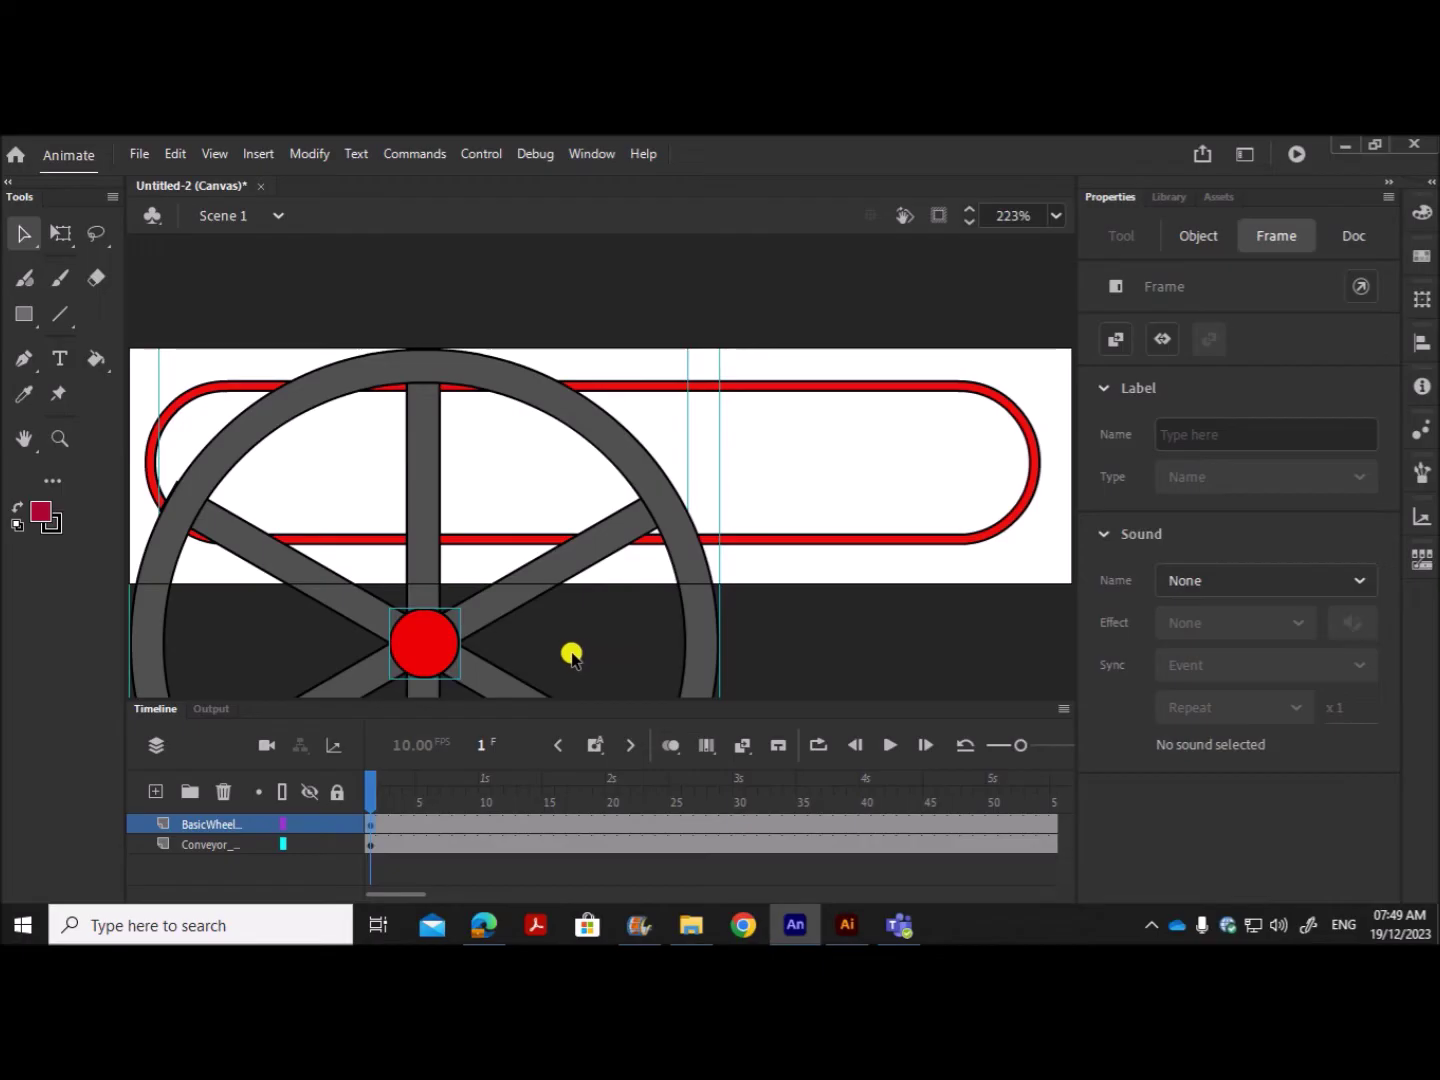
left_click(676, 555)
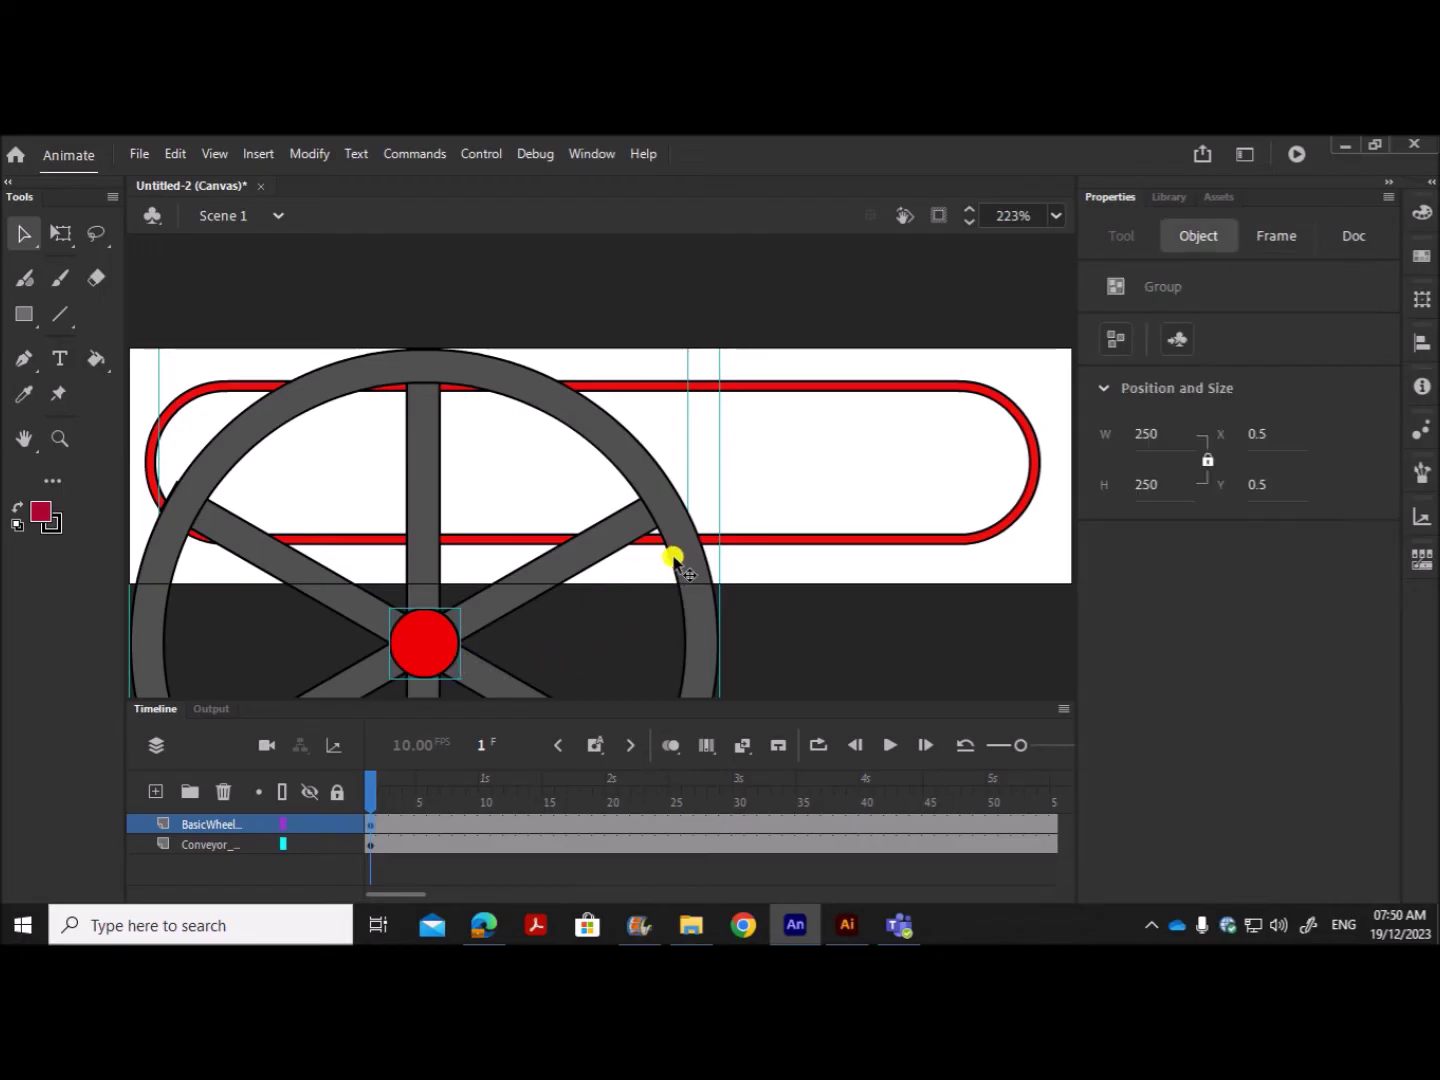
left_click(1140, 432)
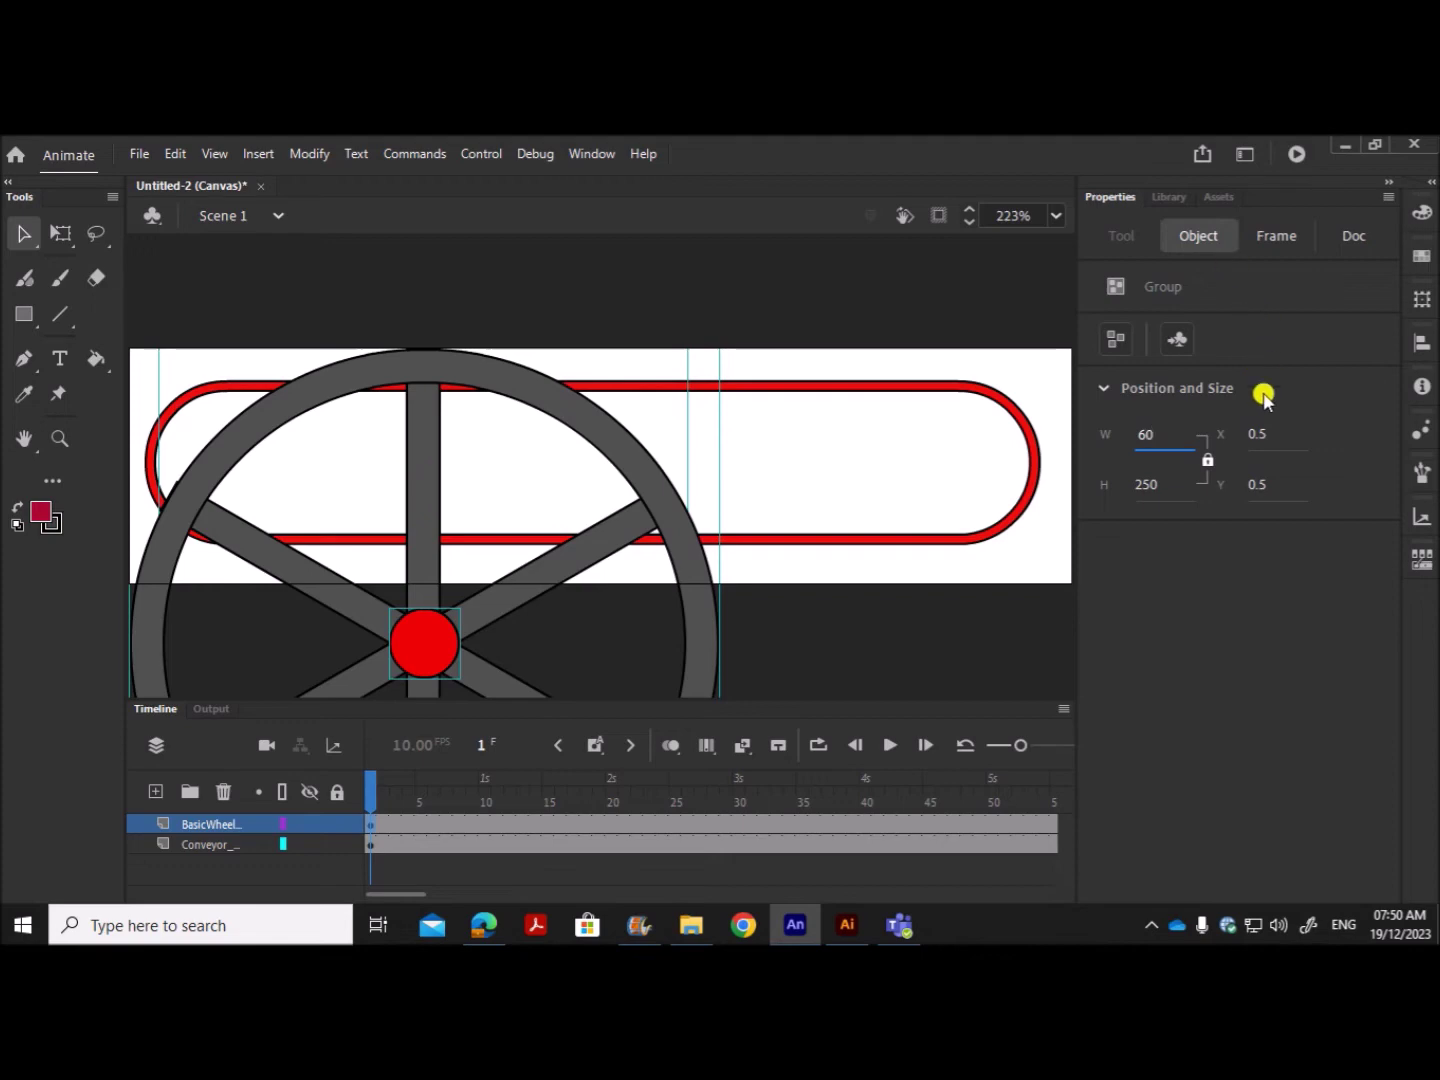
left_click(1165, 505)
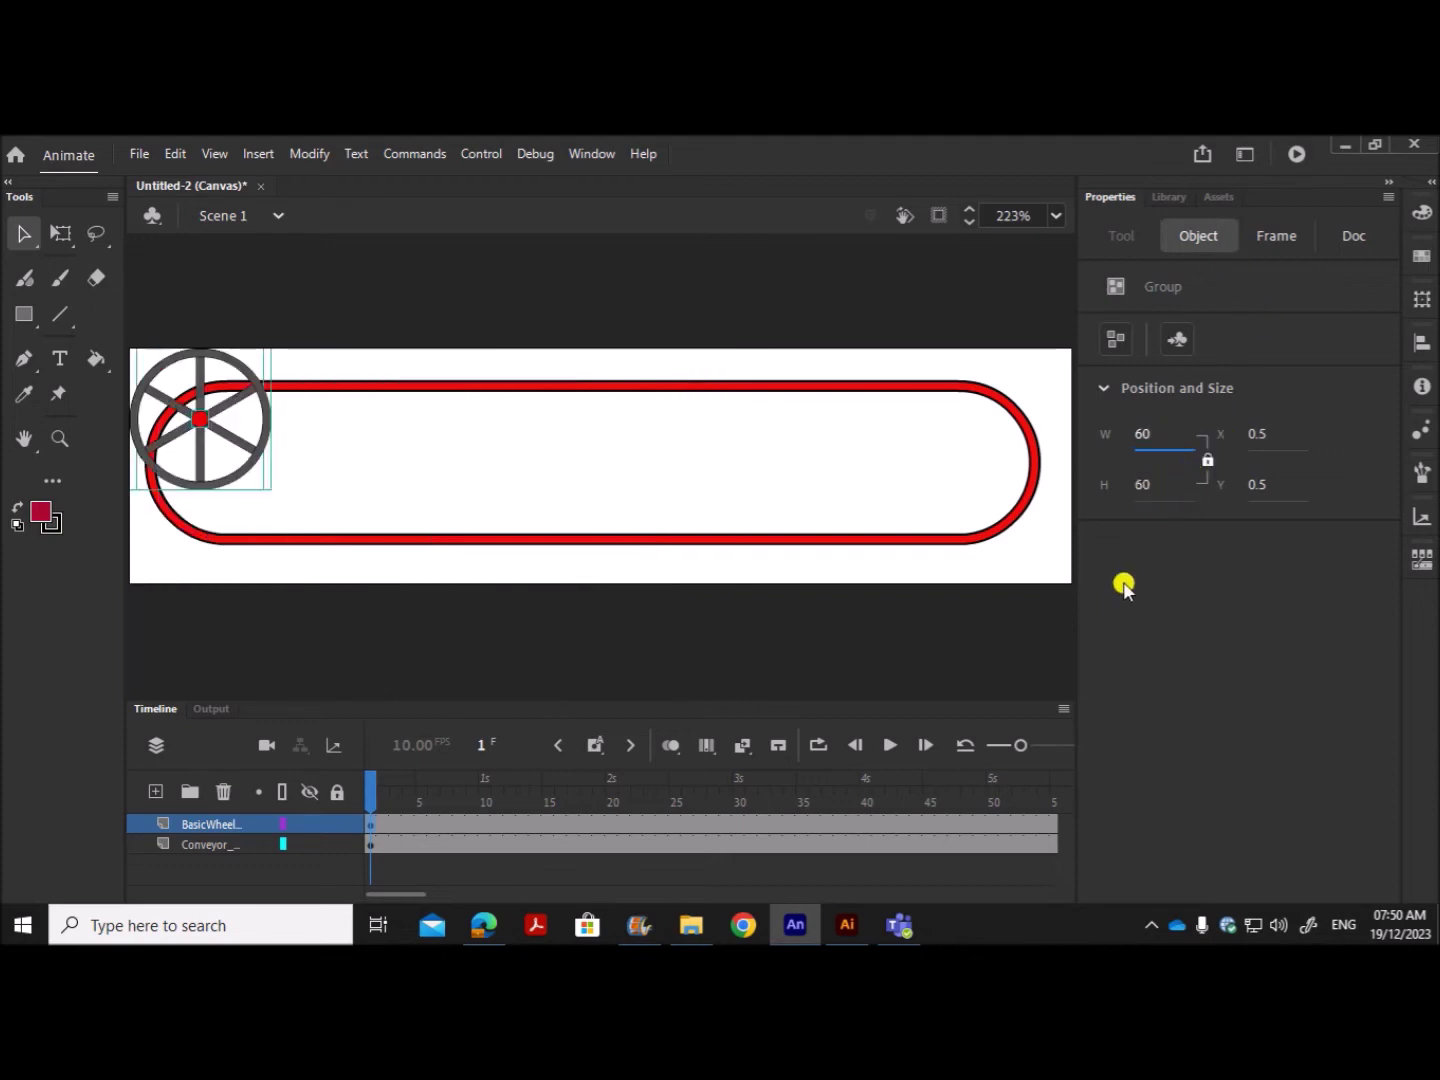
left_click_drag(223, 475, 251, 518)
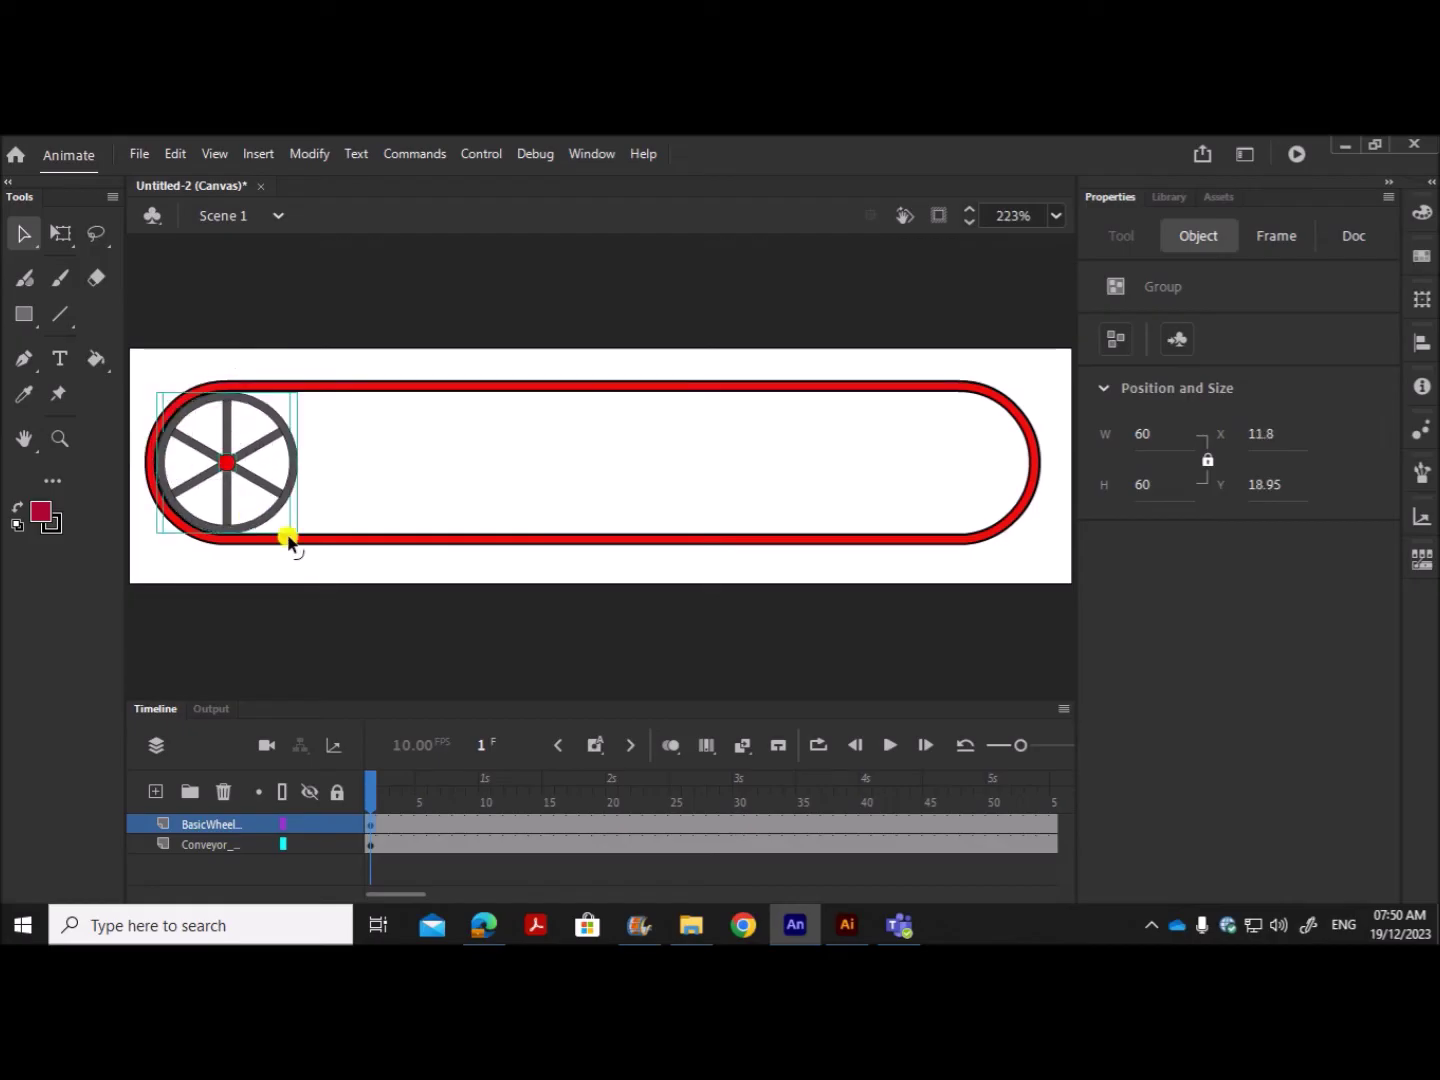
left_click(453, 653)
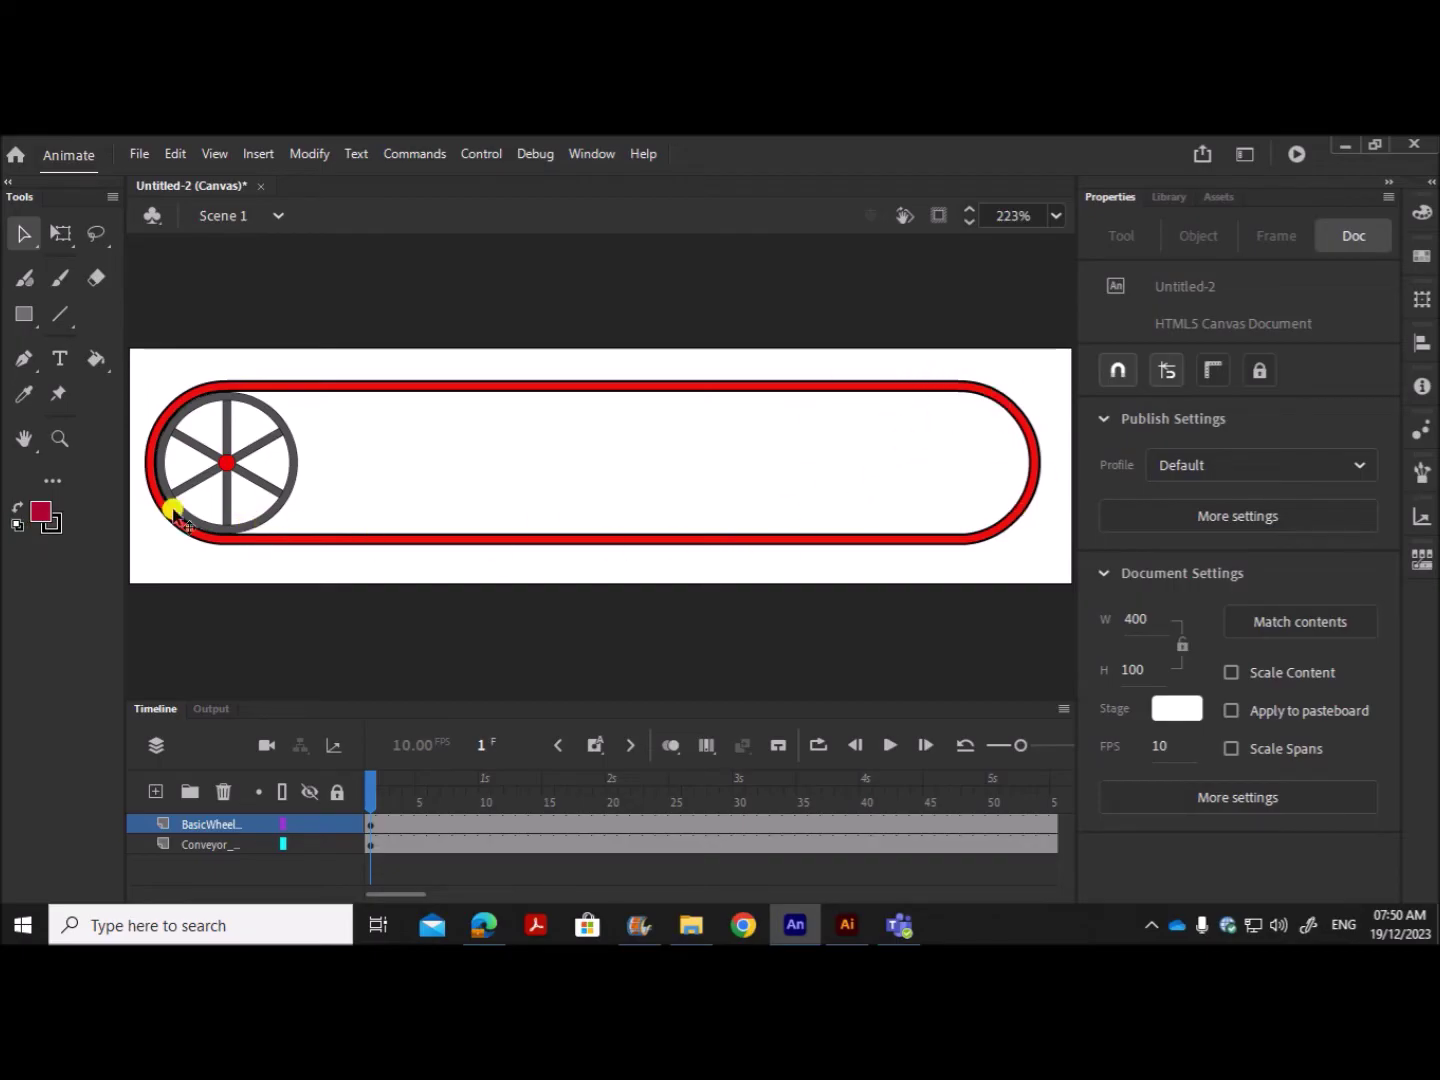
Step: Convert the wheel at the belt's left end to a movie clip symbol, keeping the default name
left_click(366, 823)
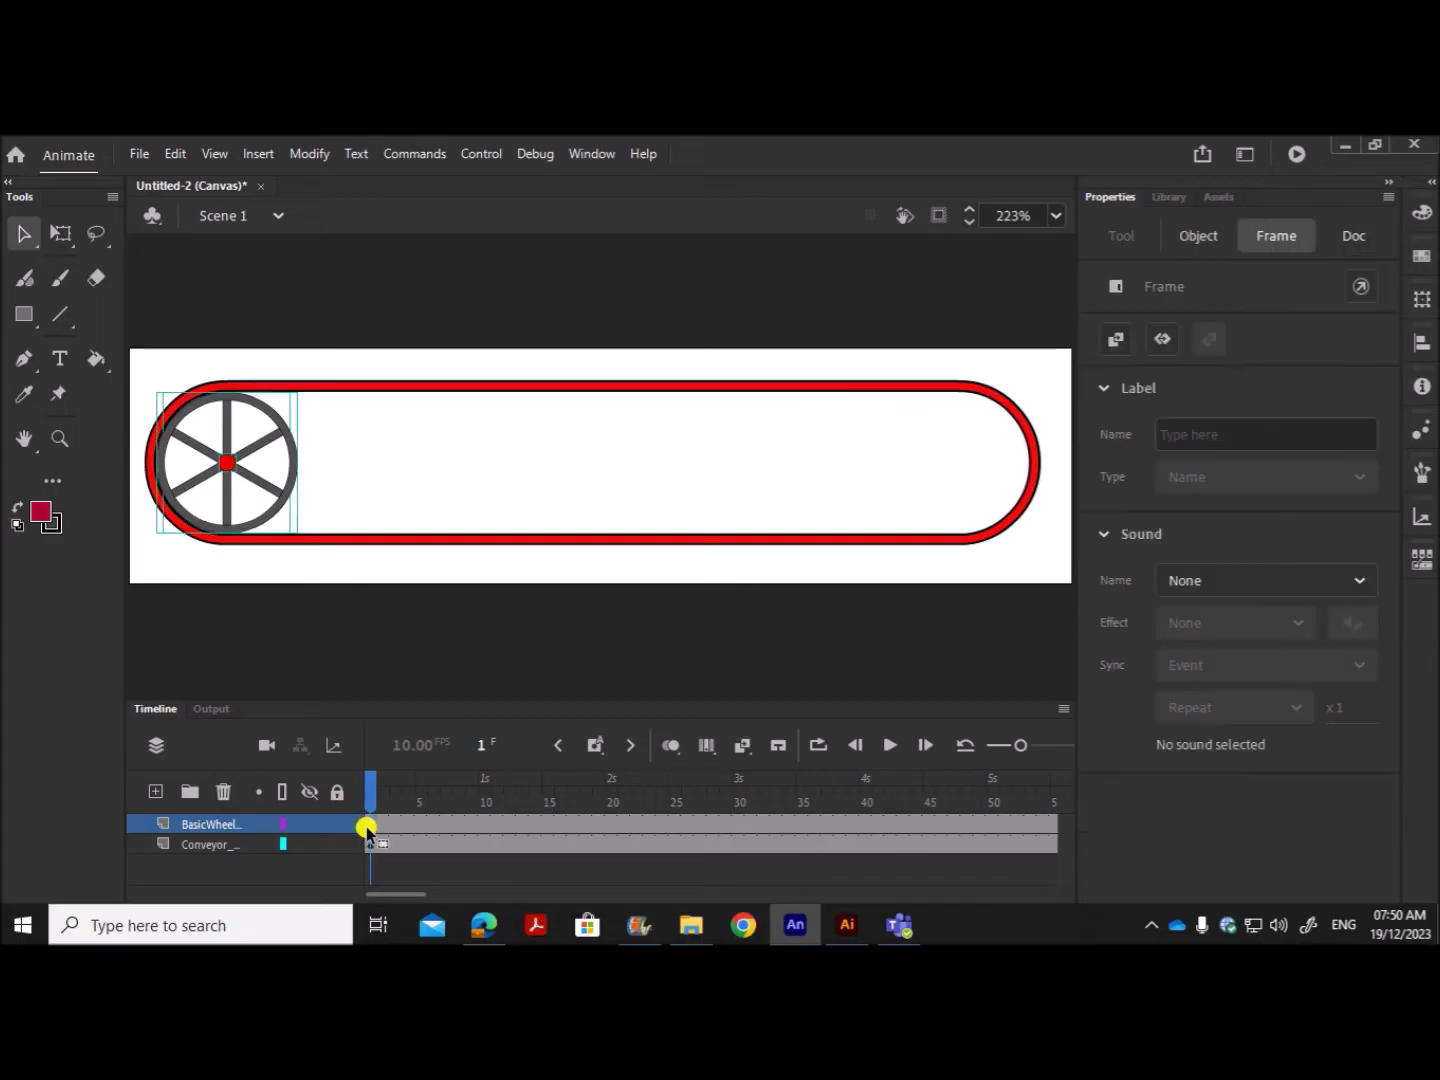
right_click(228, 470)
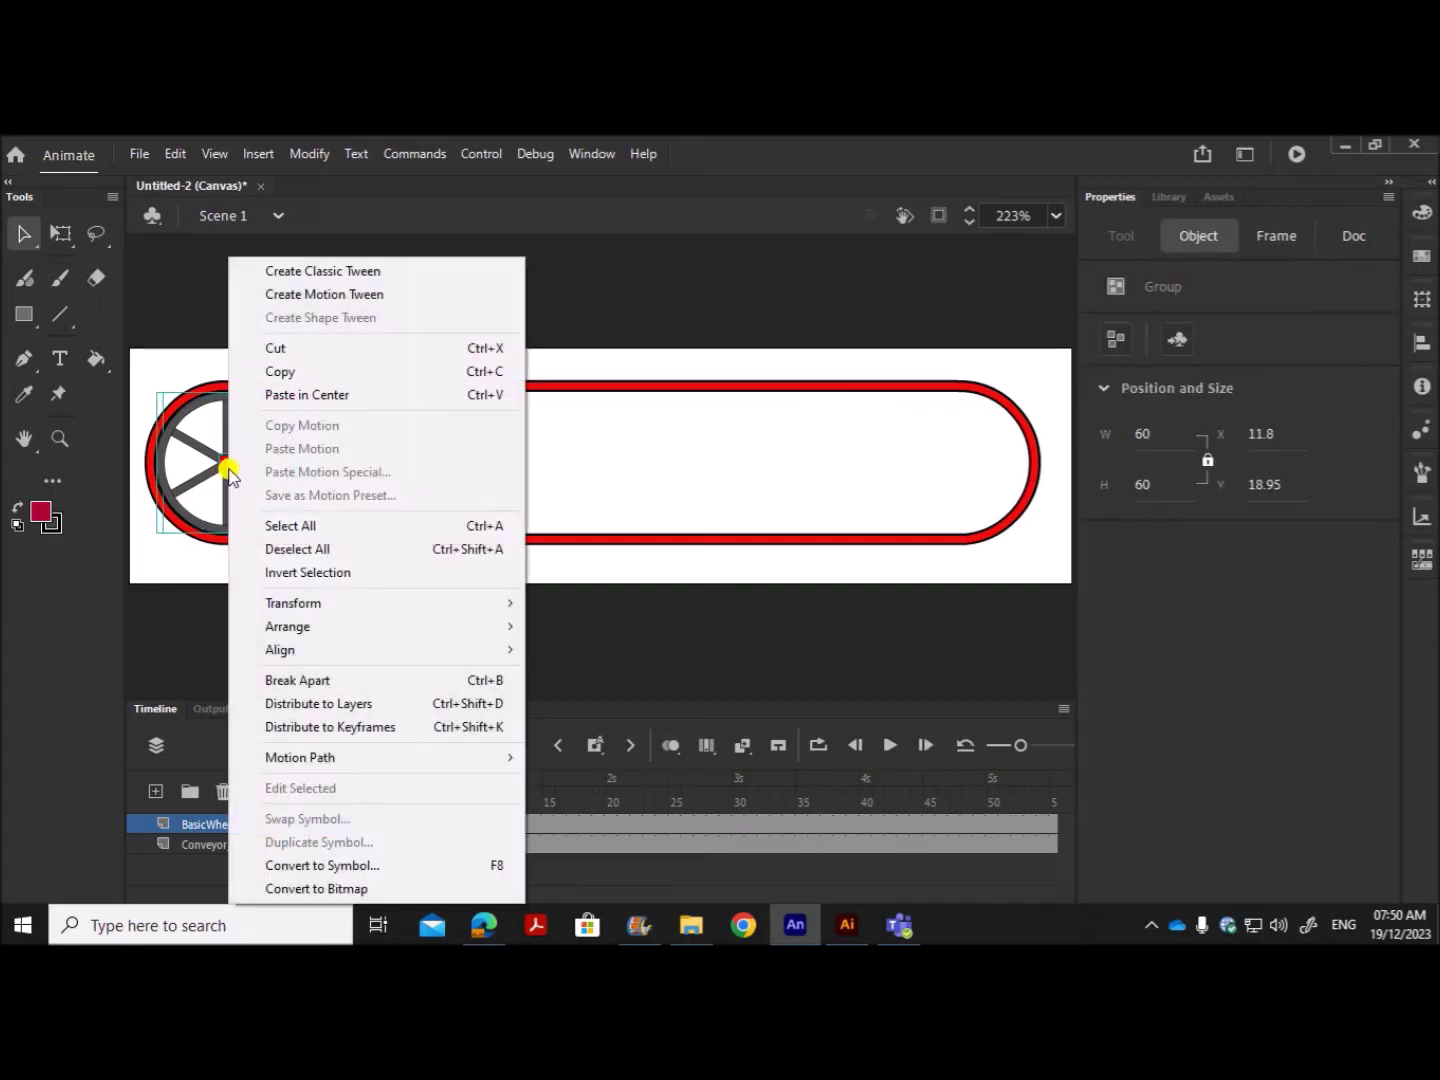
left_click(365, 862)
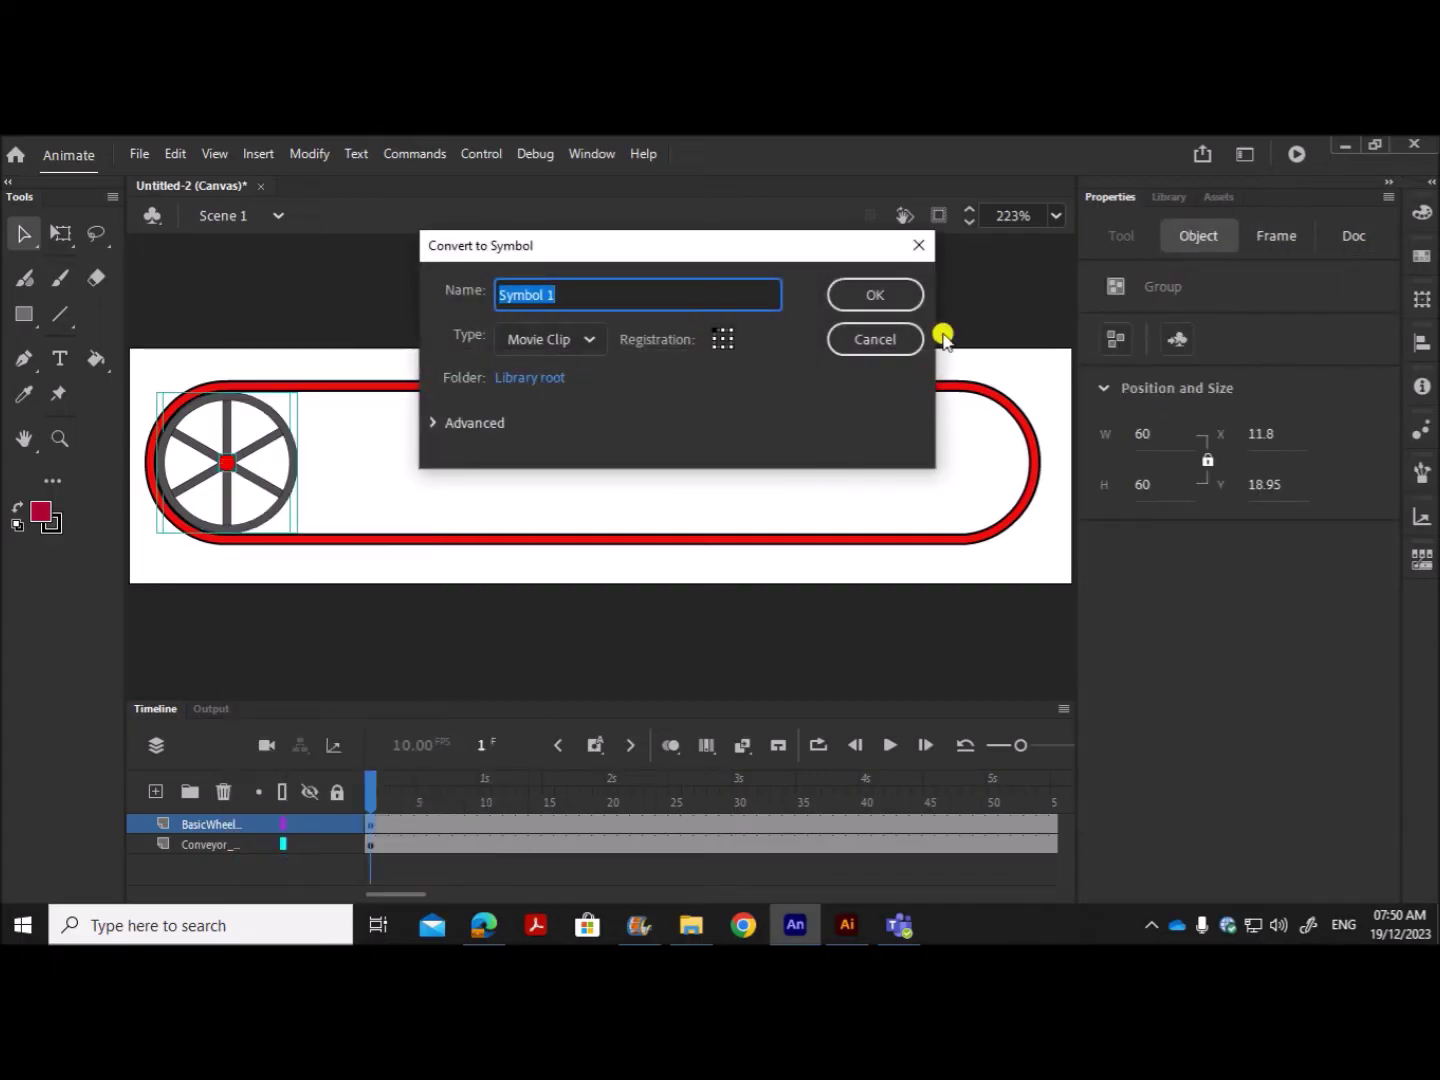
left_click(853, 300)
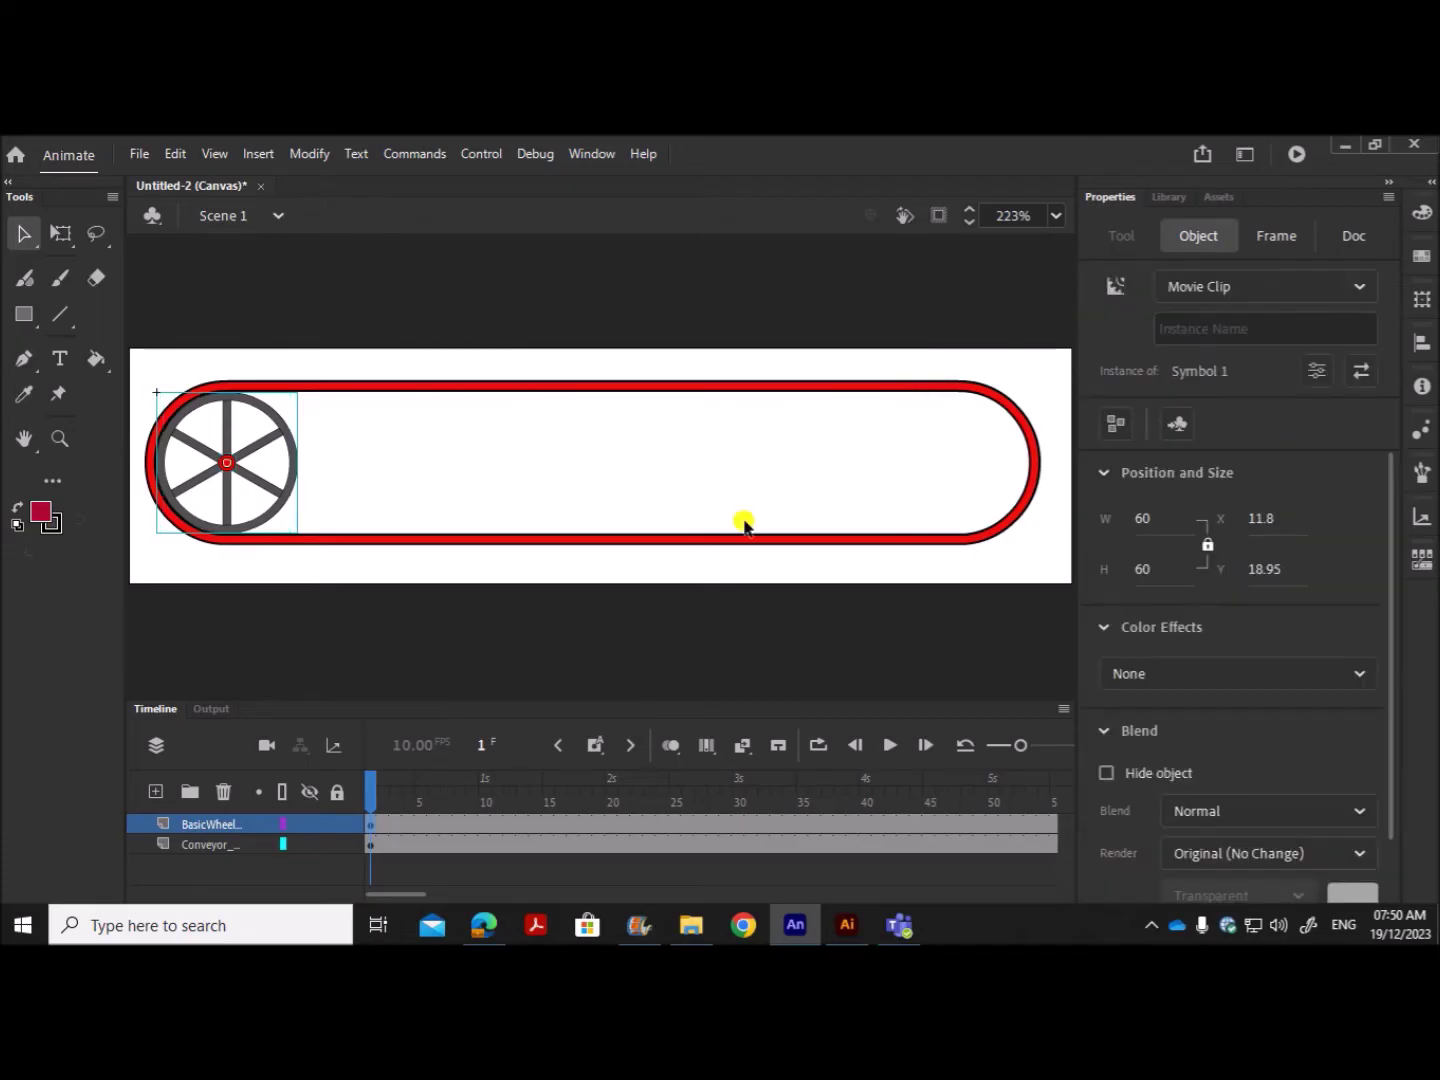
Step: Rename the BasicWheel layer to "Left wheel" and accept the adjusted layer name
left_click(203, 823)
double_click(212, 823)
type("Left wheel")
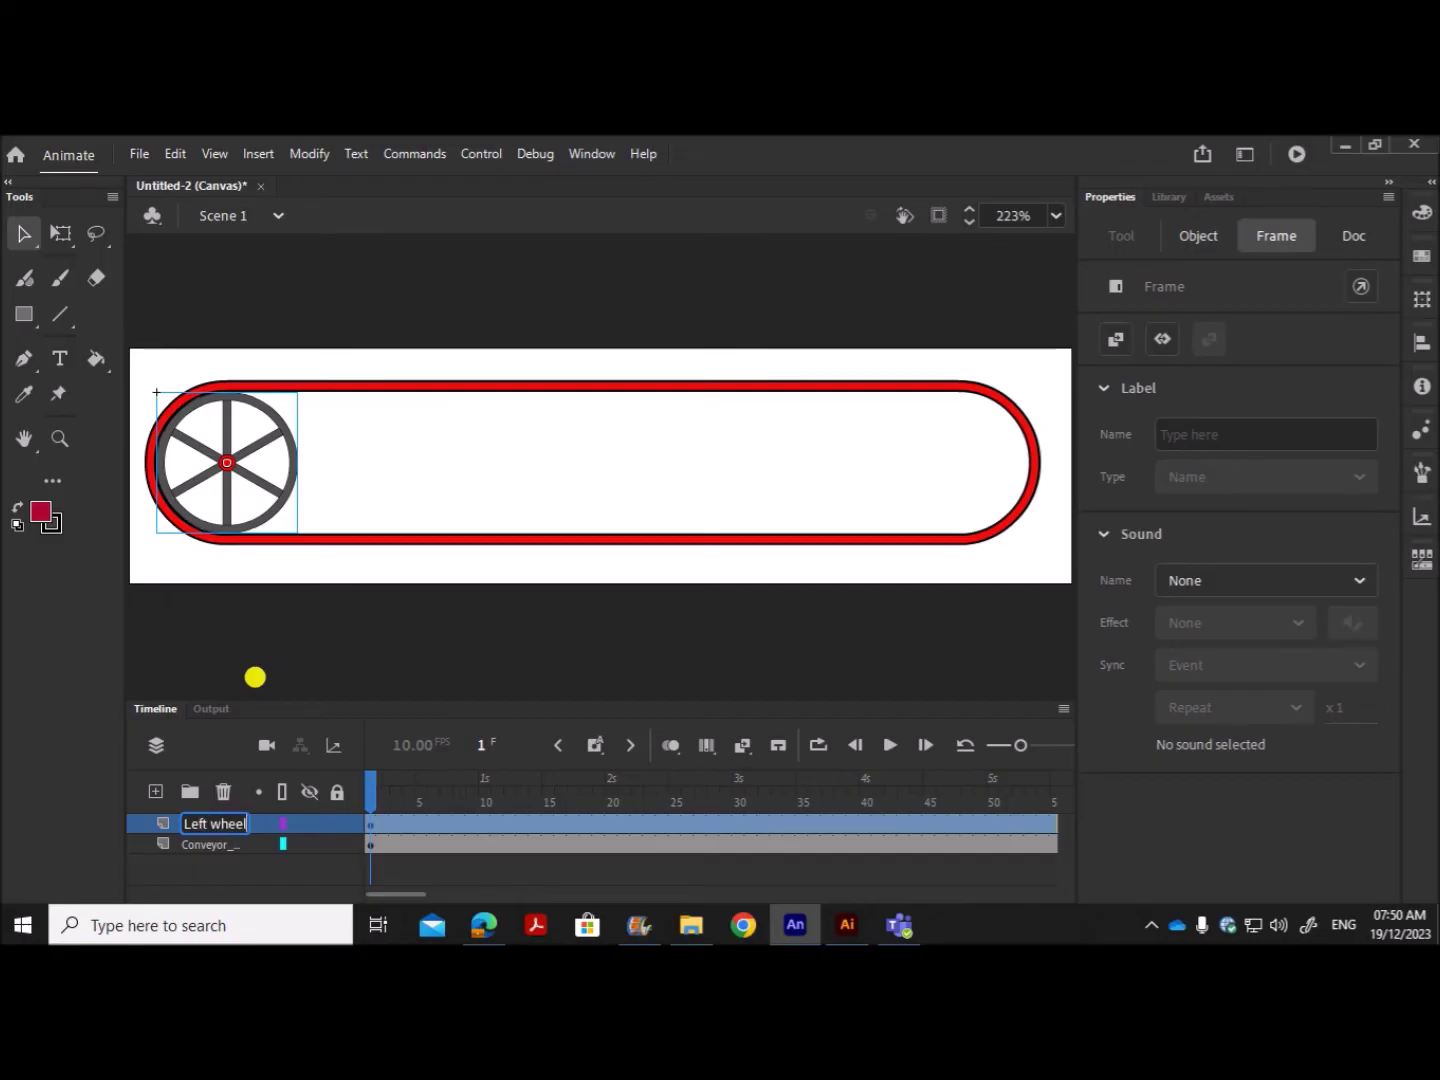
left_click(388, 675)
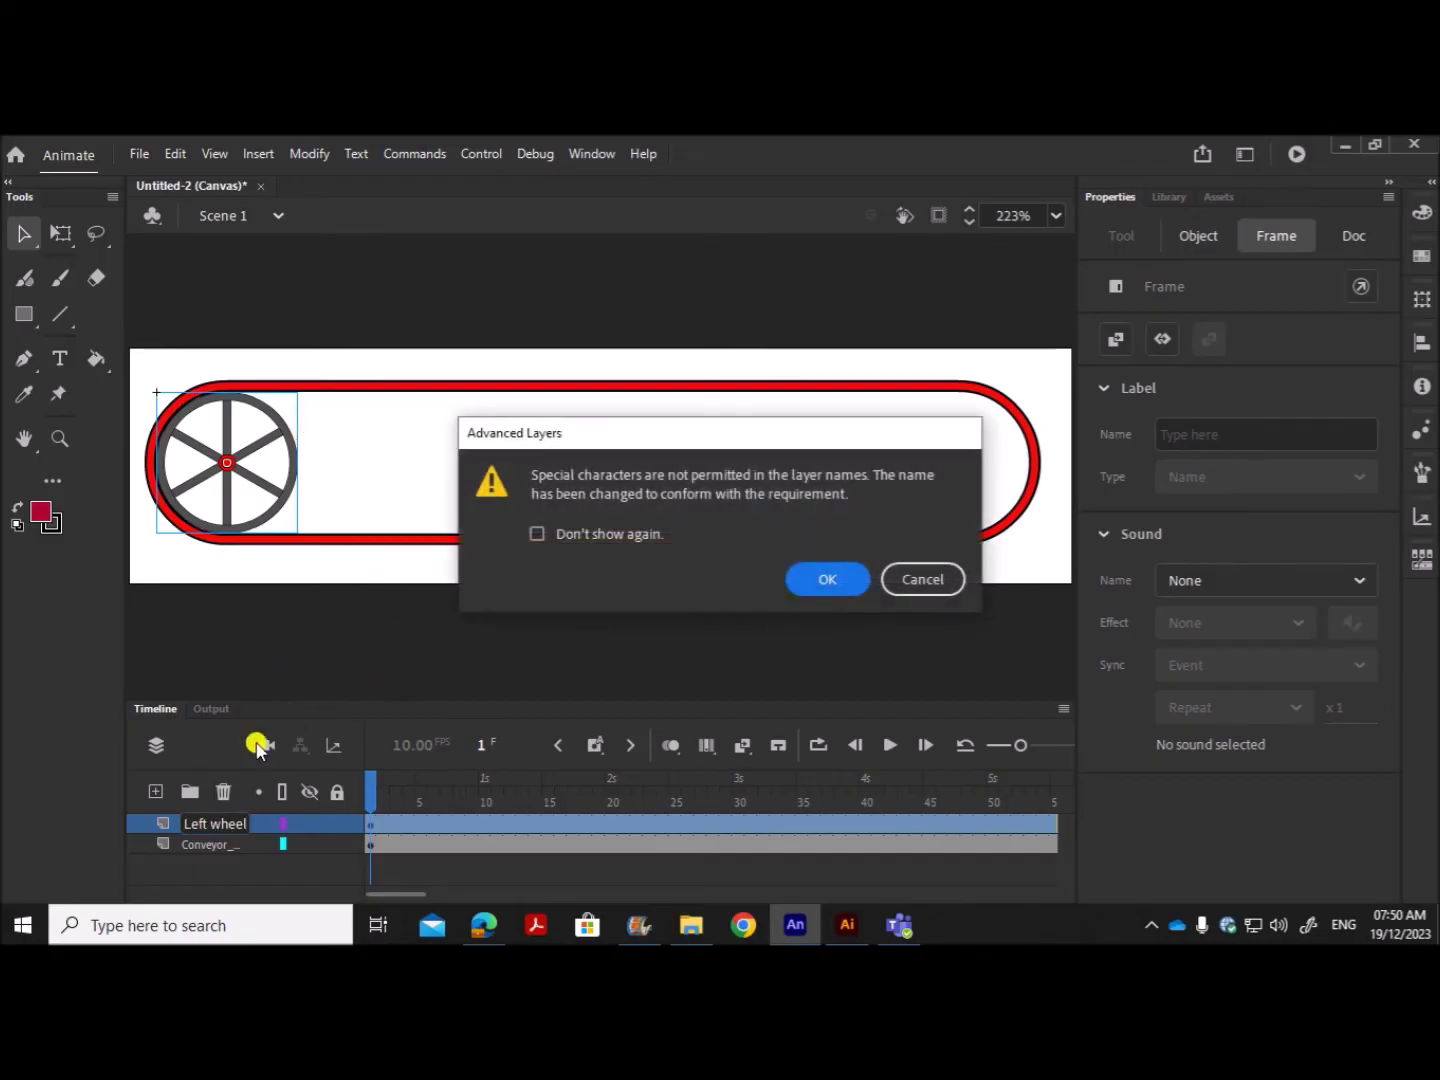
left_click(835, 579)
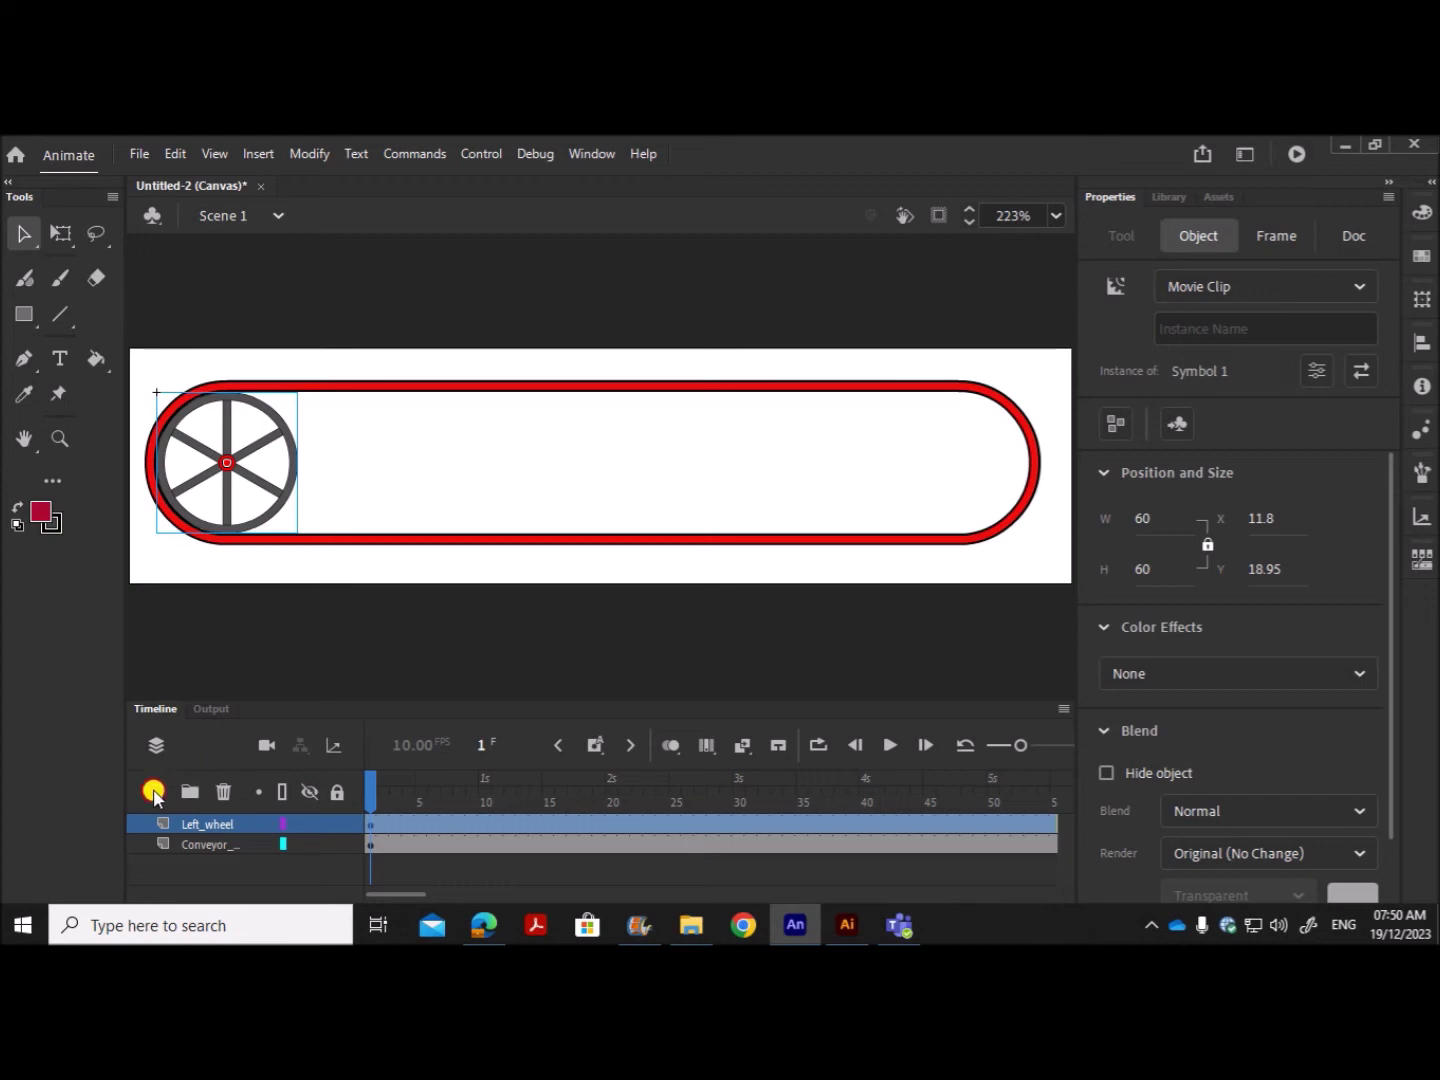
Step: Add a new layer above the left wheel's layer and name it "Right wheel", accepting the adjusted name
left_click(155, 794)
double_click(220, 825)
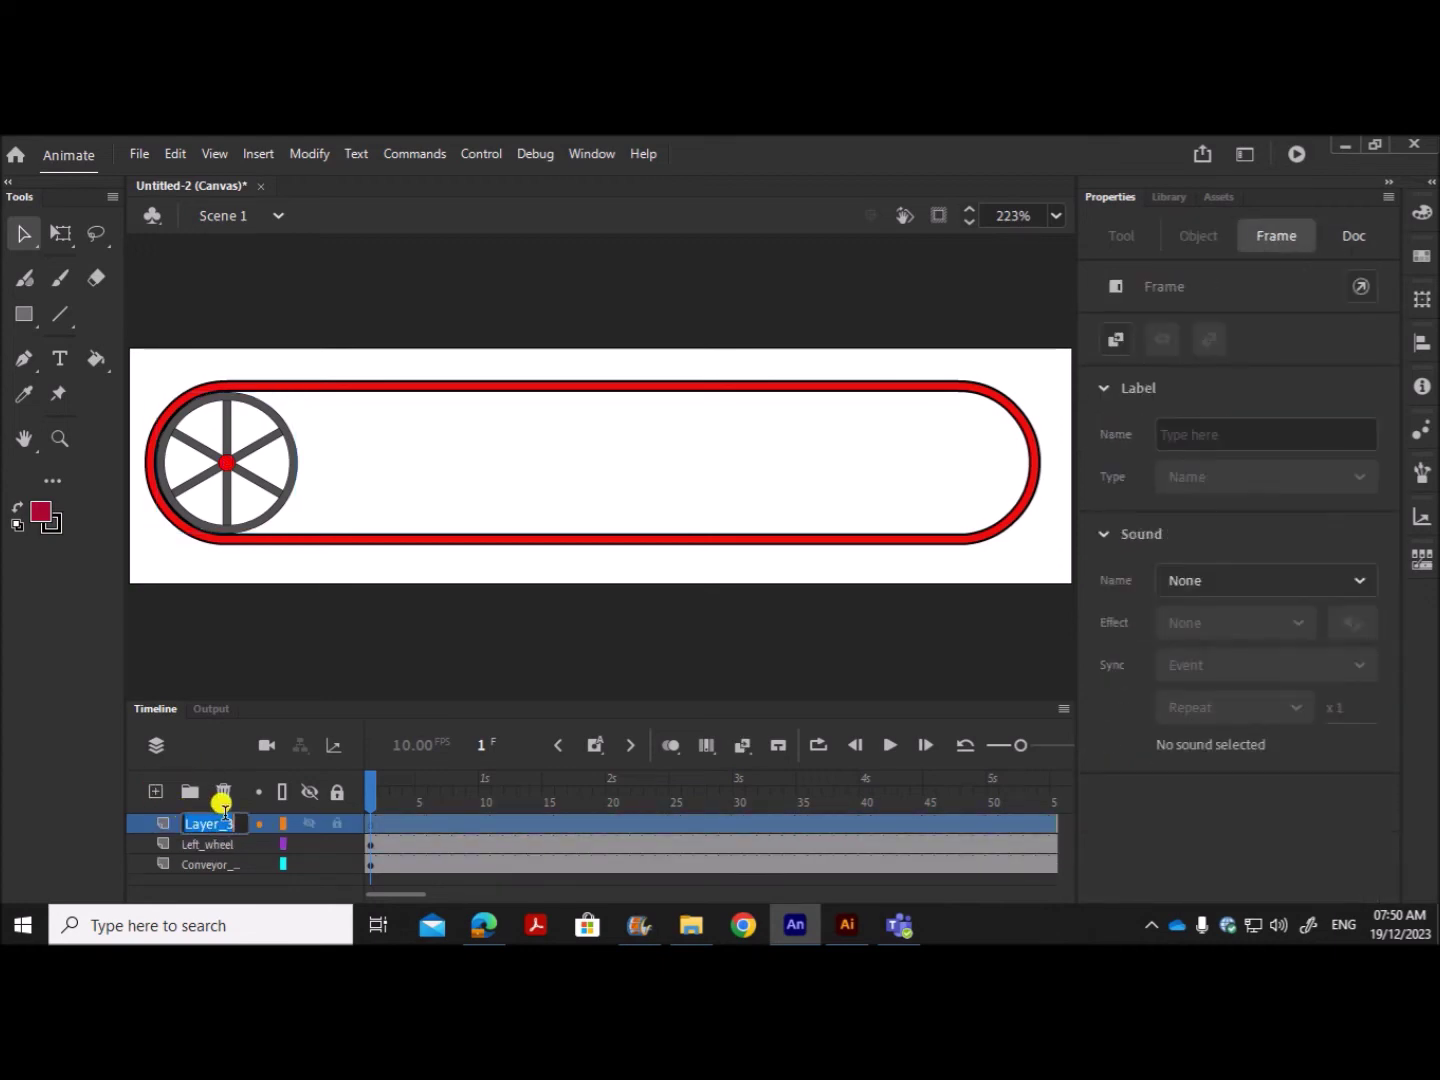
type("R")
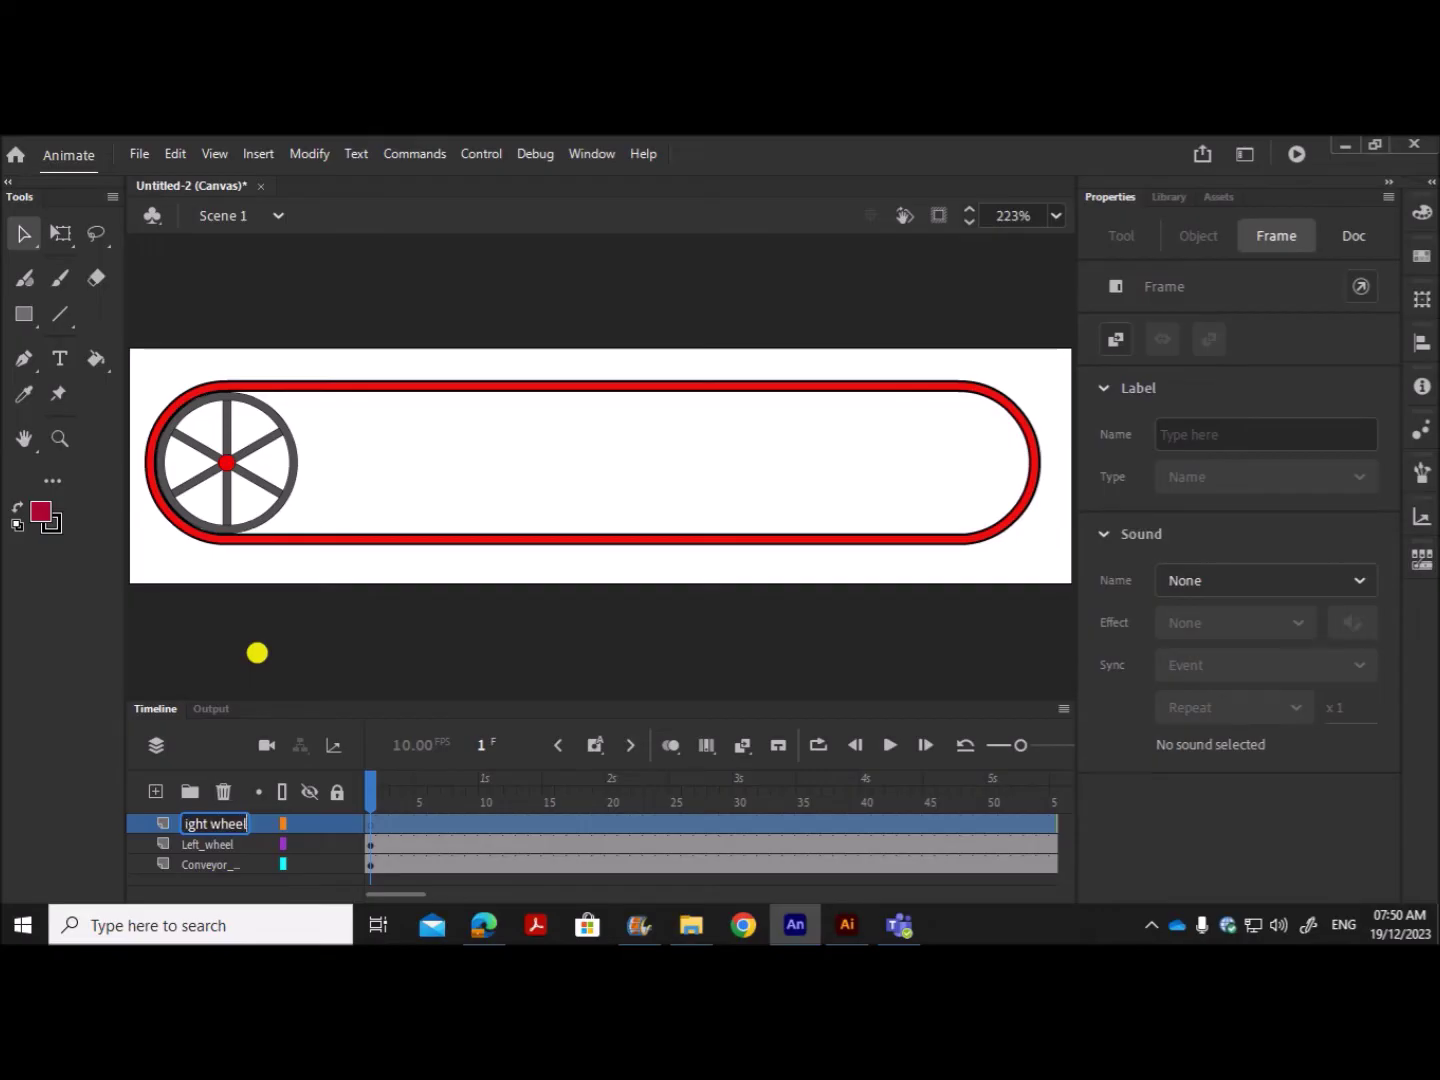
key("Return")
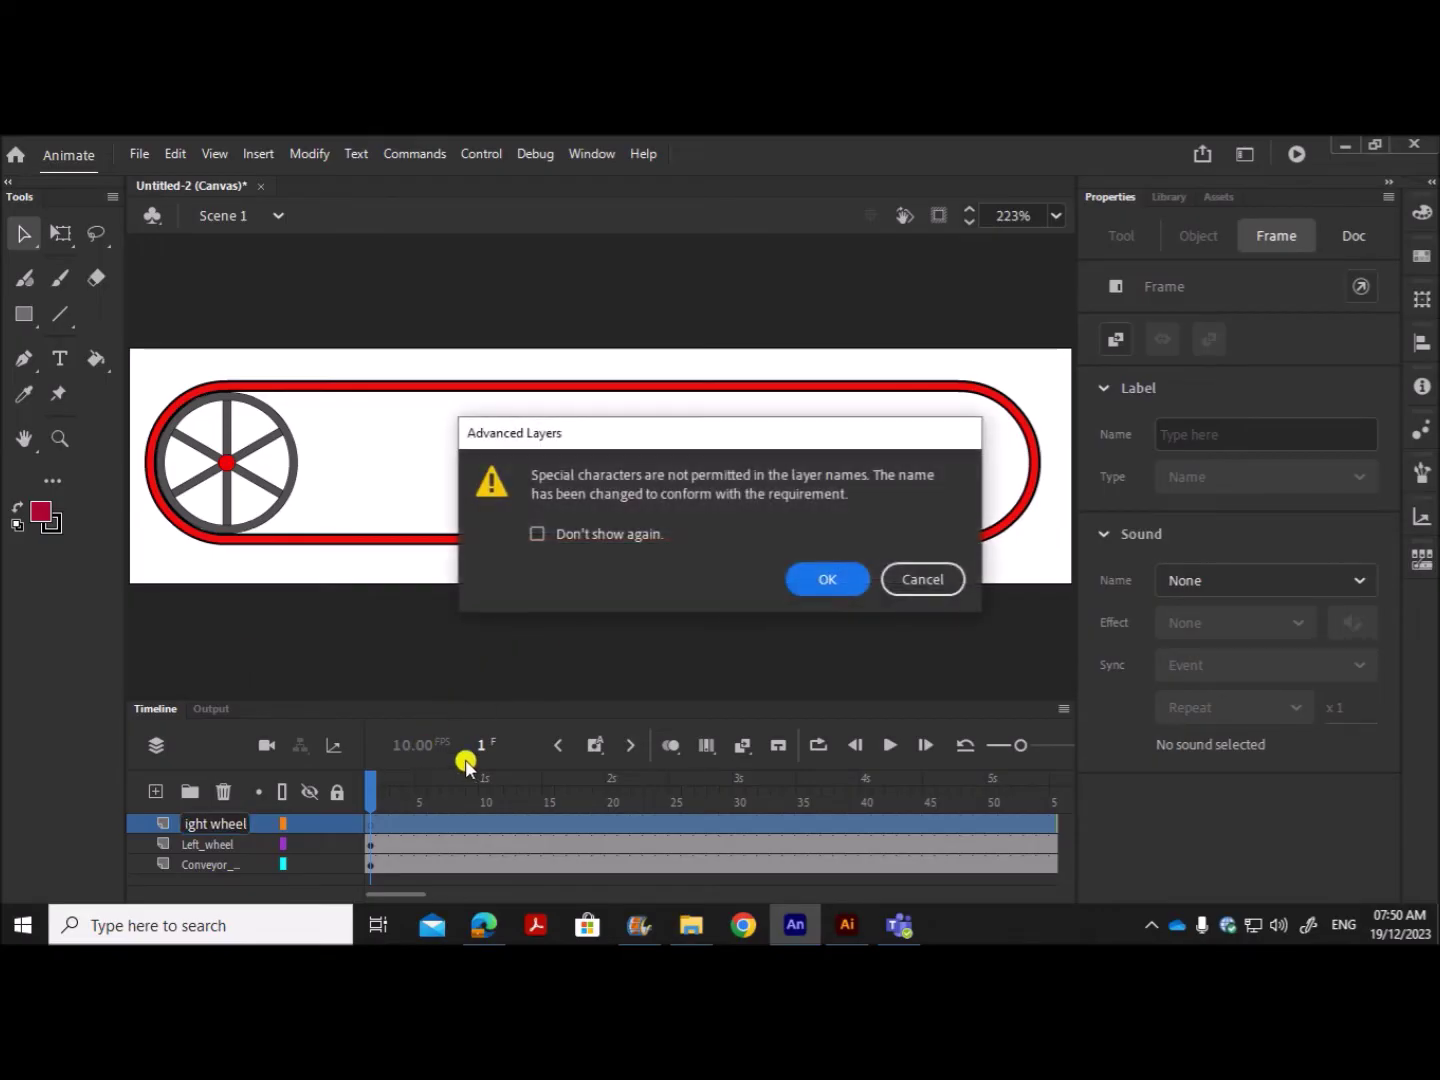
left_click(815, 585)
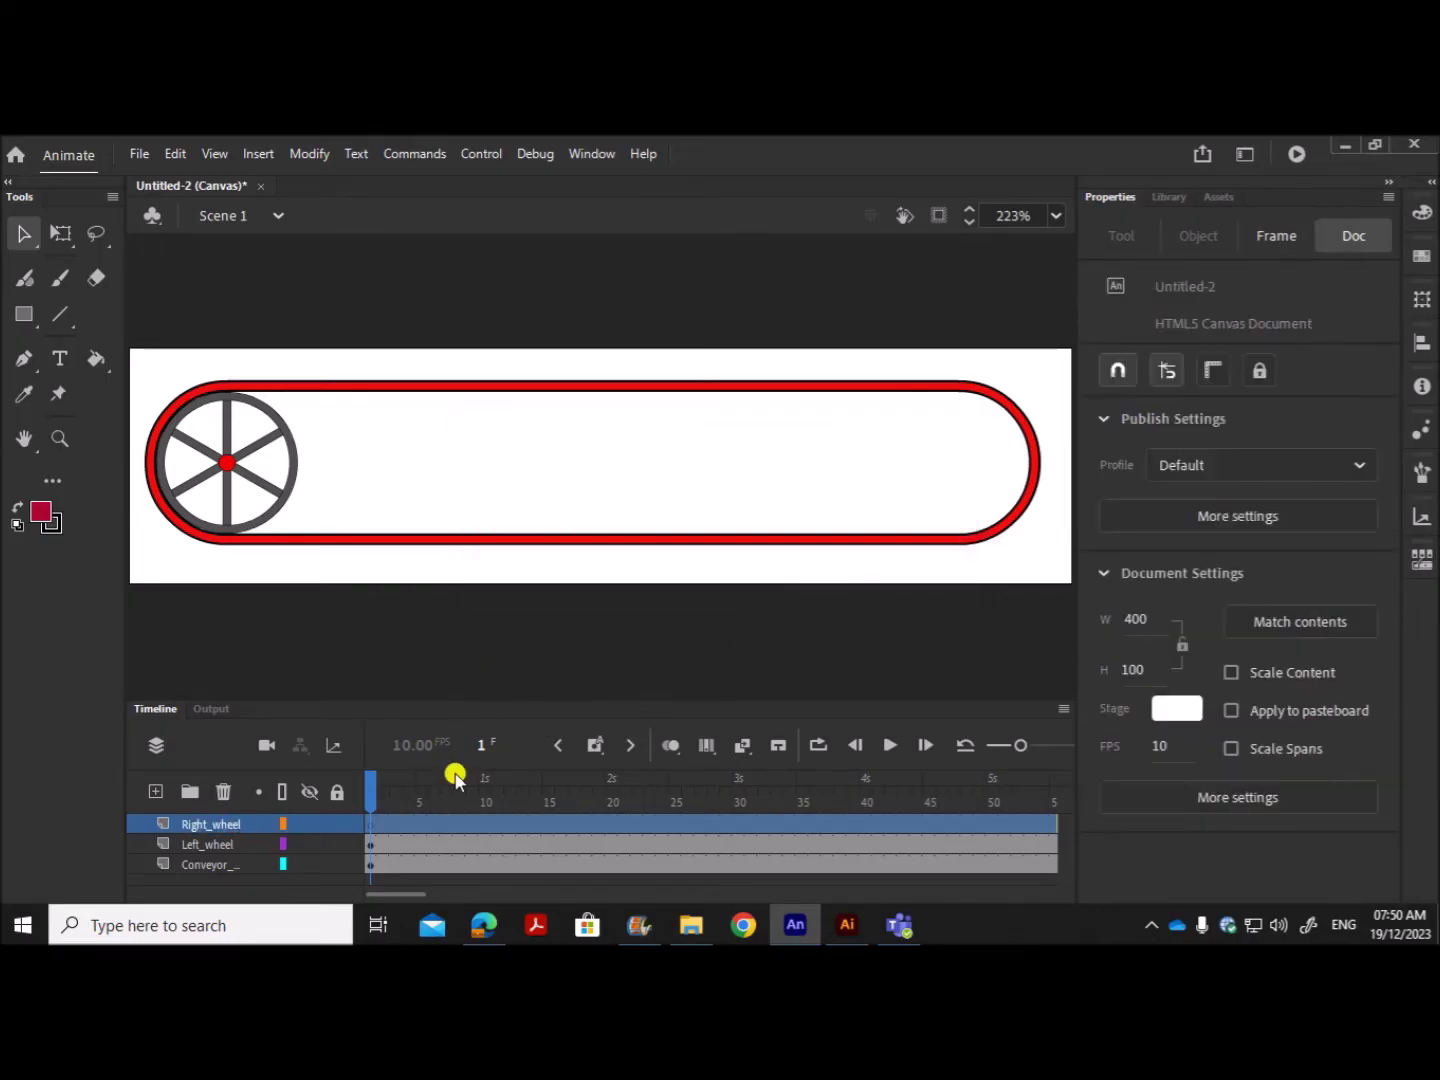
Step: Place an instance of Symbol 1 from the library on frame 1 of the Right_wheel layer, fitted inside the belt's right curve
left_click(374, 830)
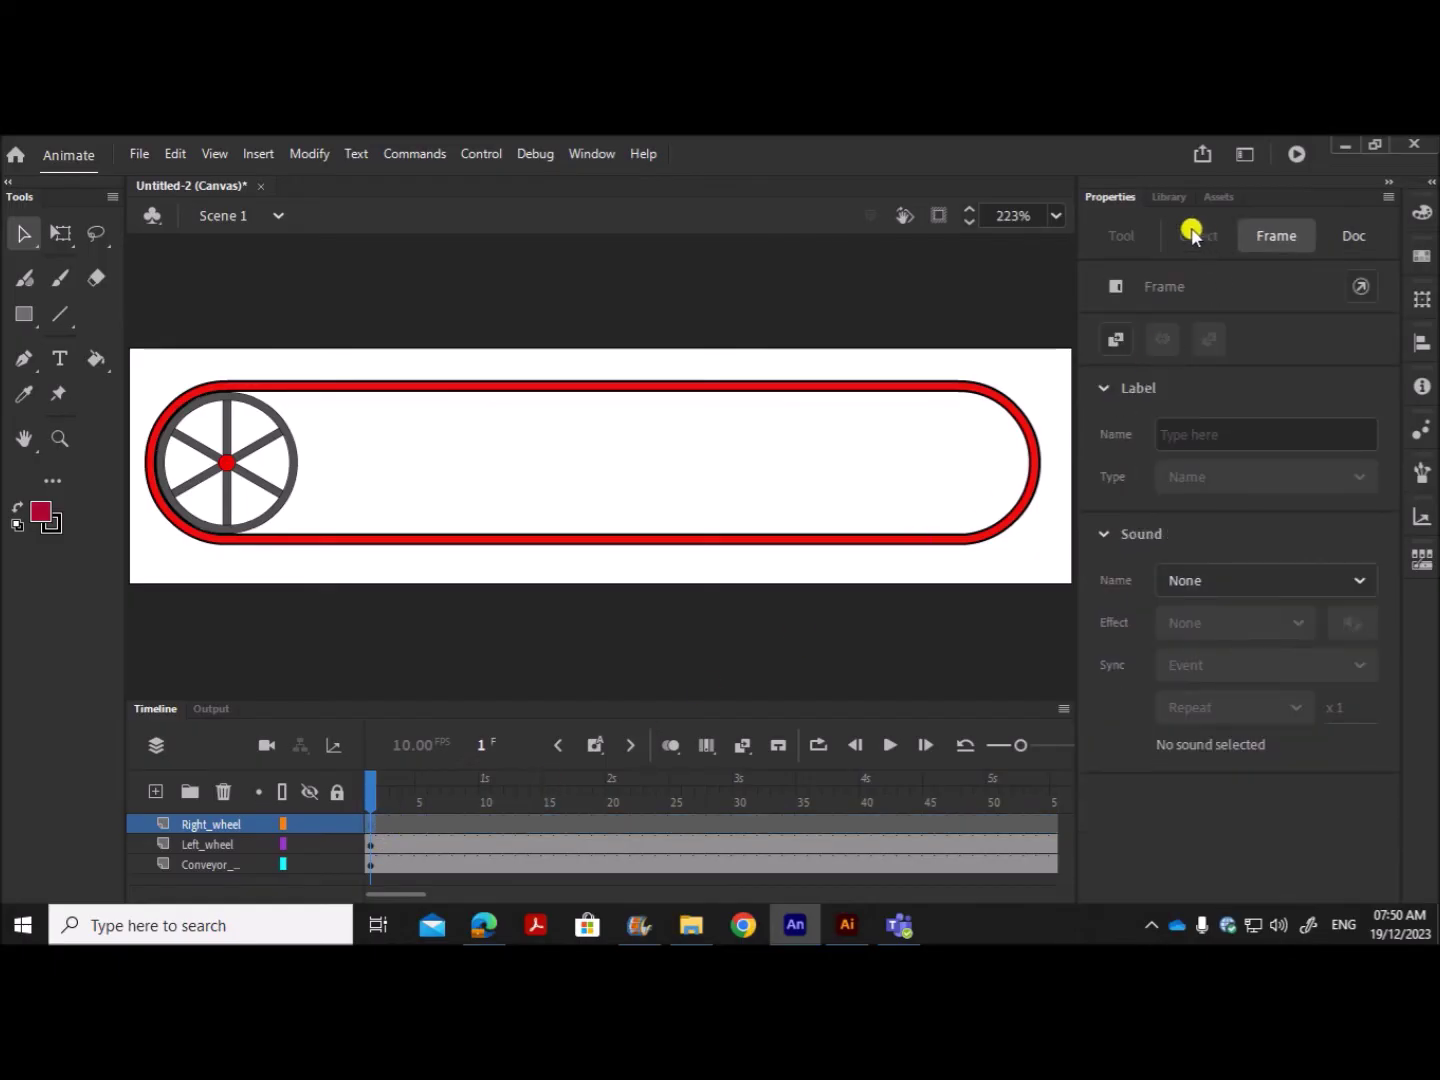
left_click(1168, 197)
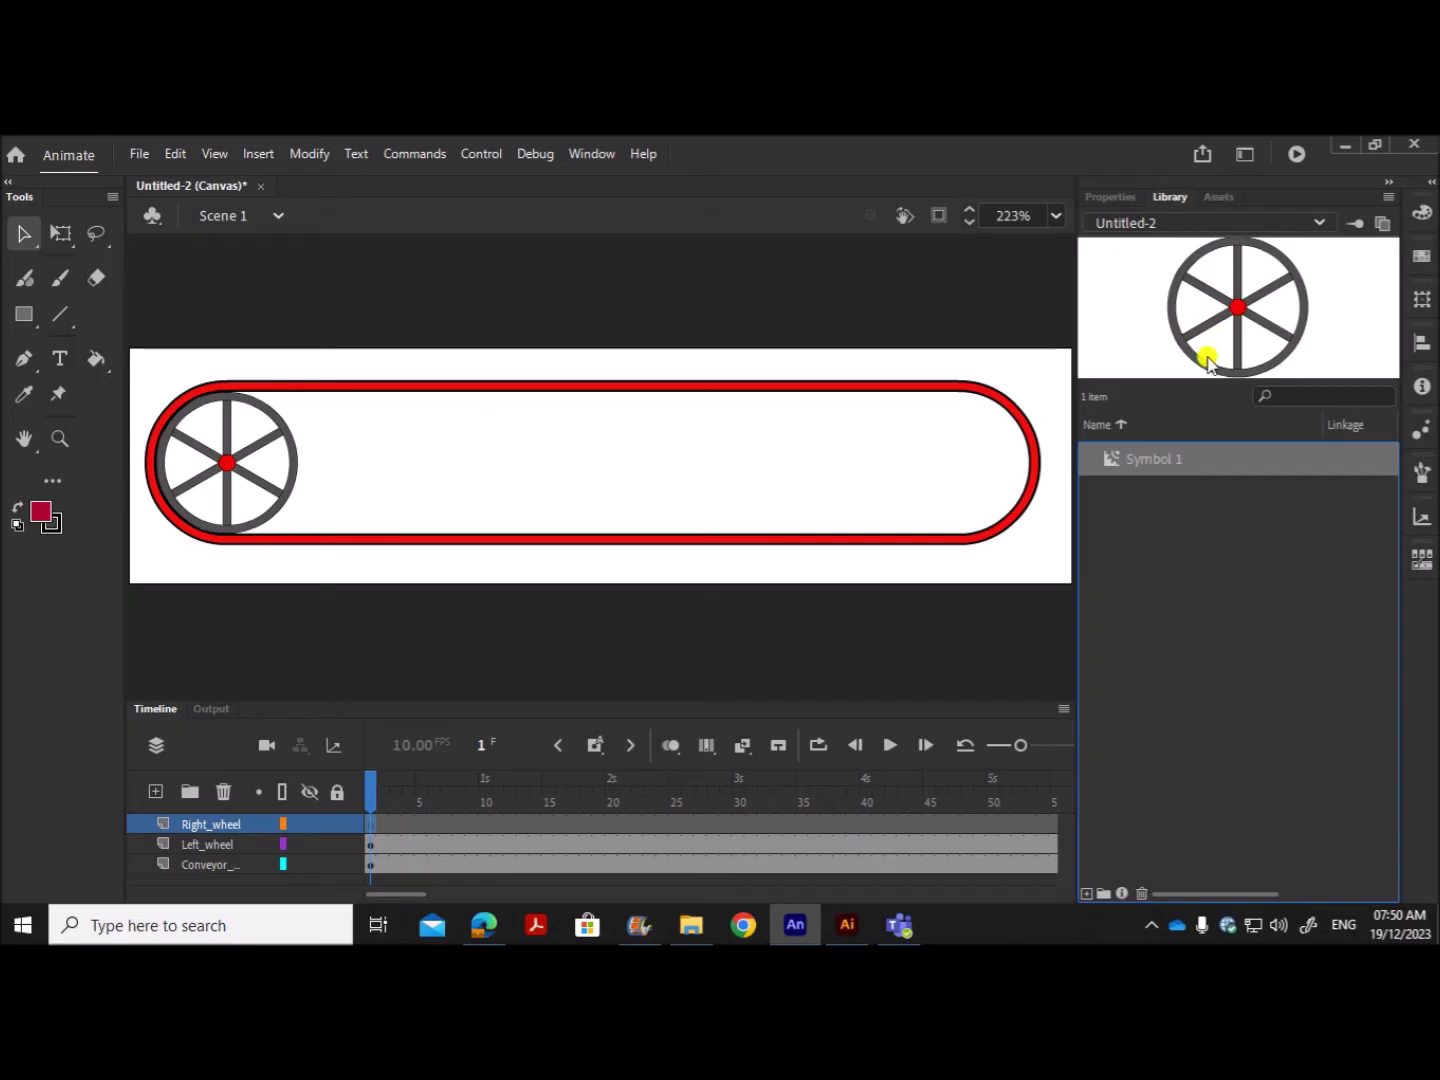
left_click_drag(1145, 462, 848, 460)
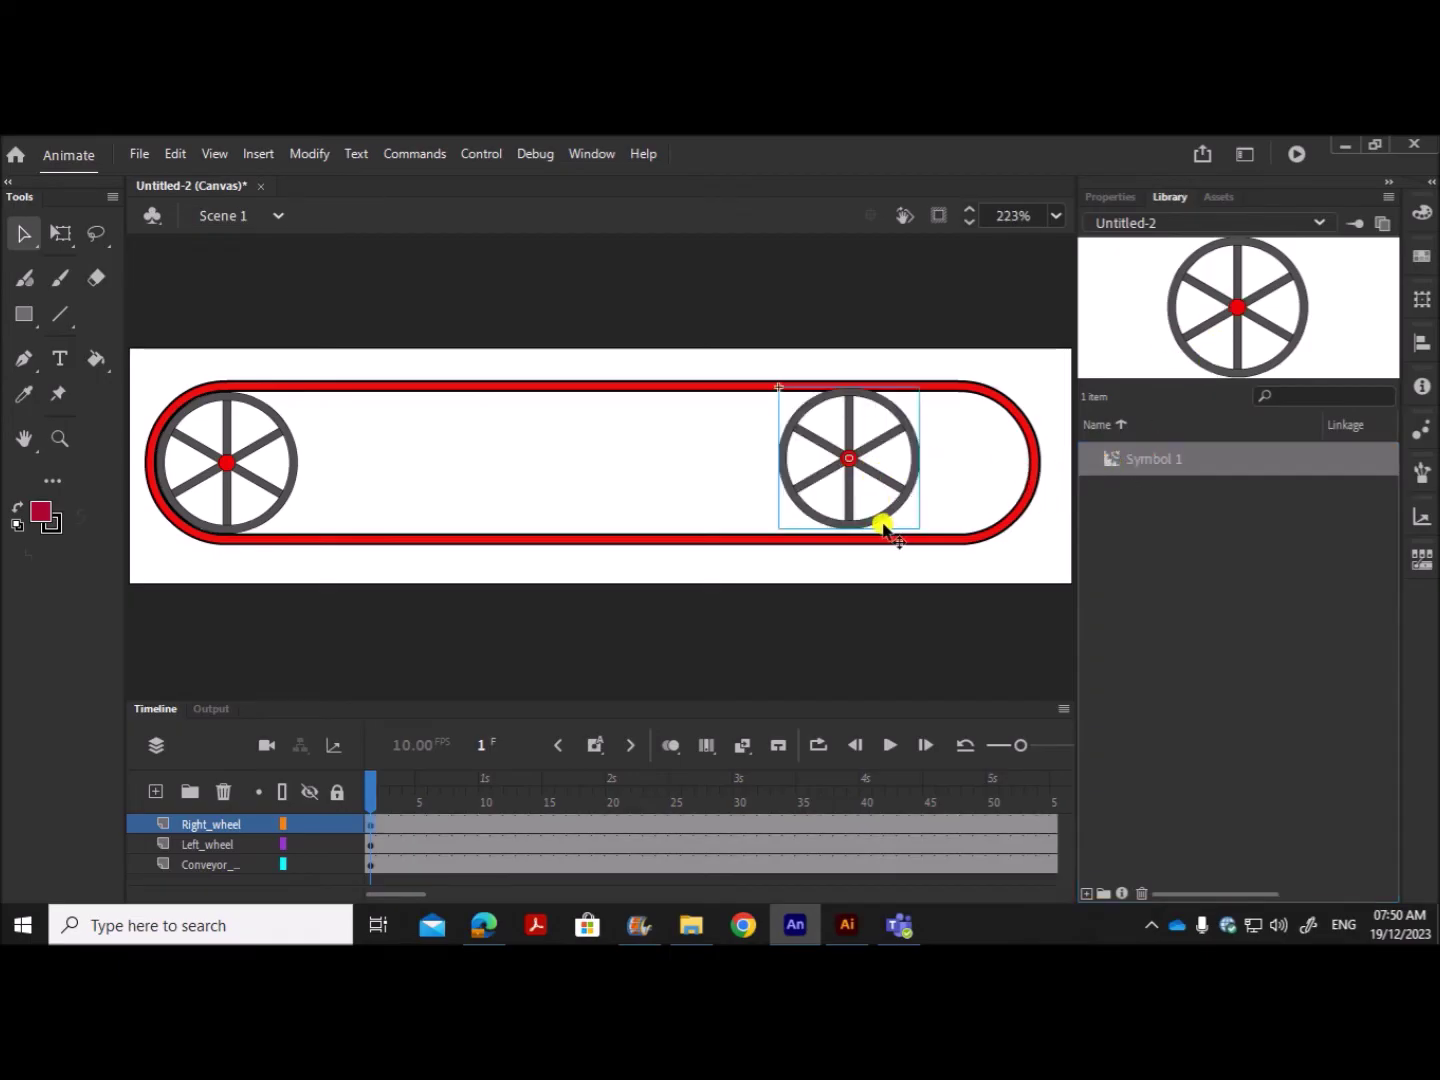
left_click_drag(876, 520, 985, 524)
left_click(1016, 578)
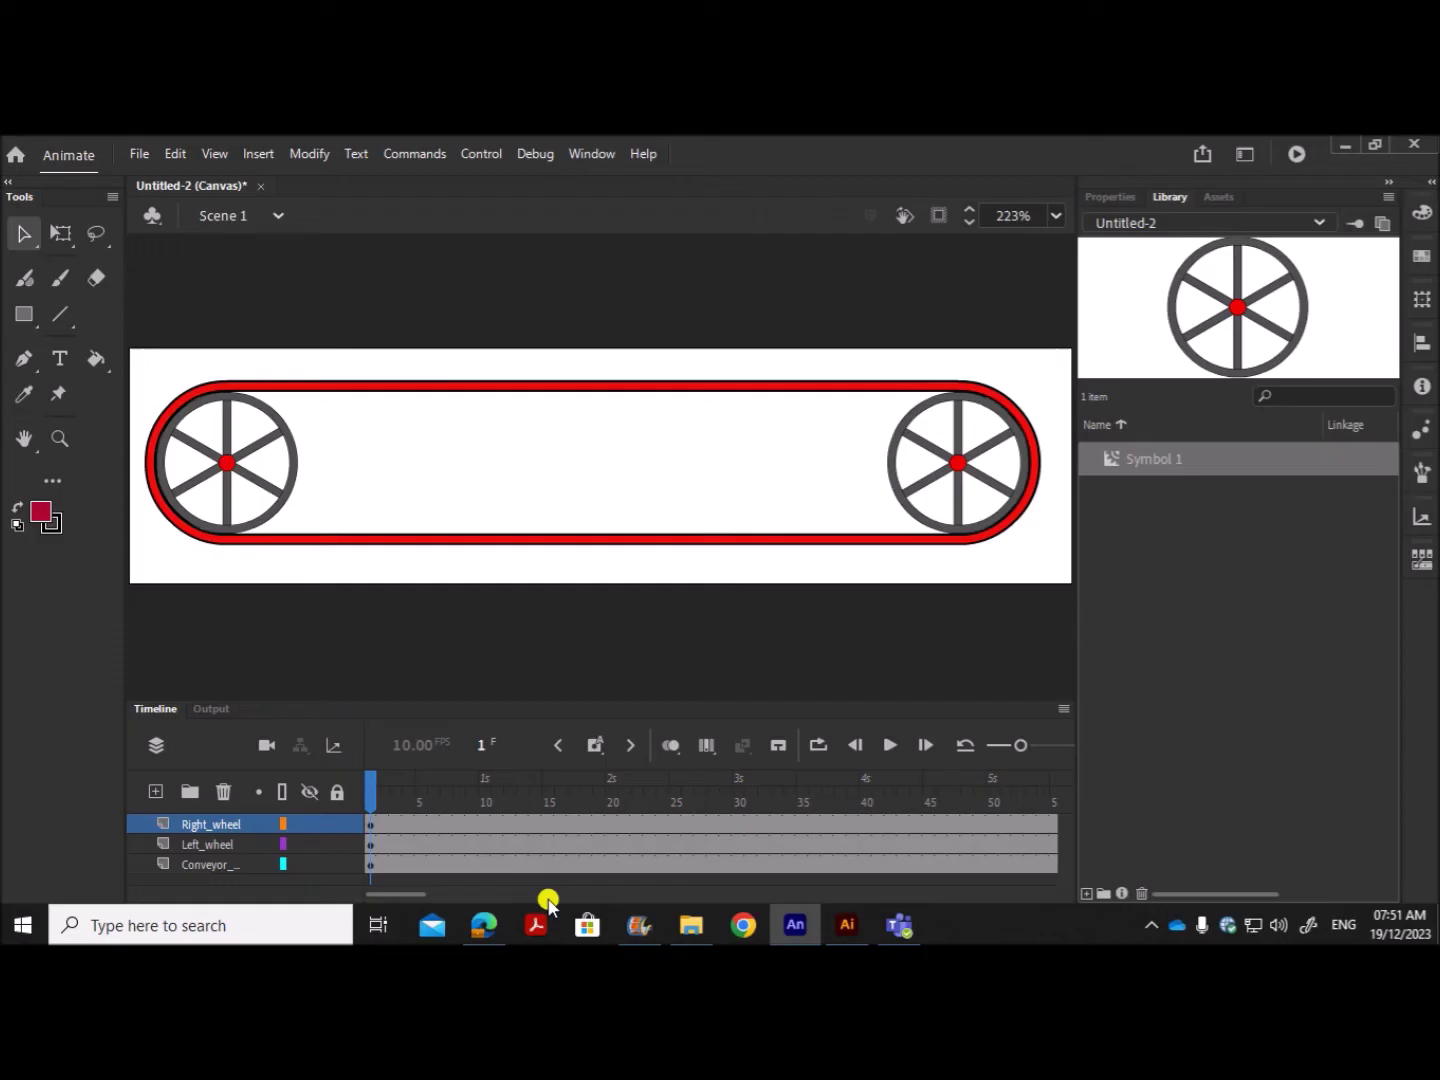
Step: Create a motion tween on the Left_wheel layer from its first frame
left_click(367, 847)
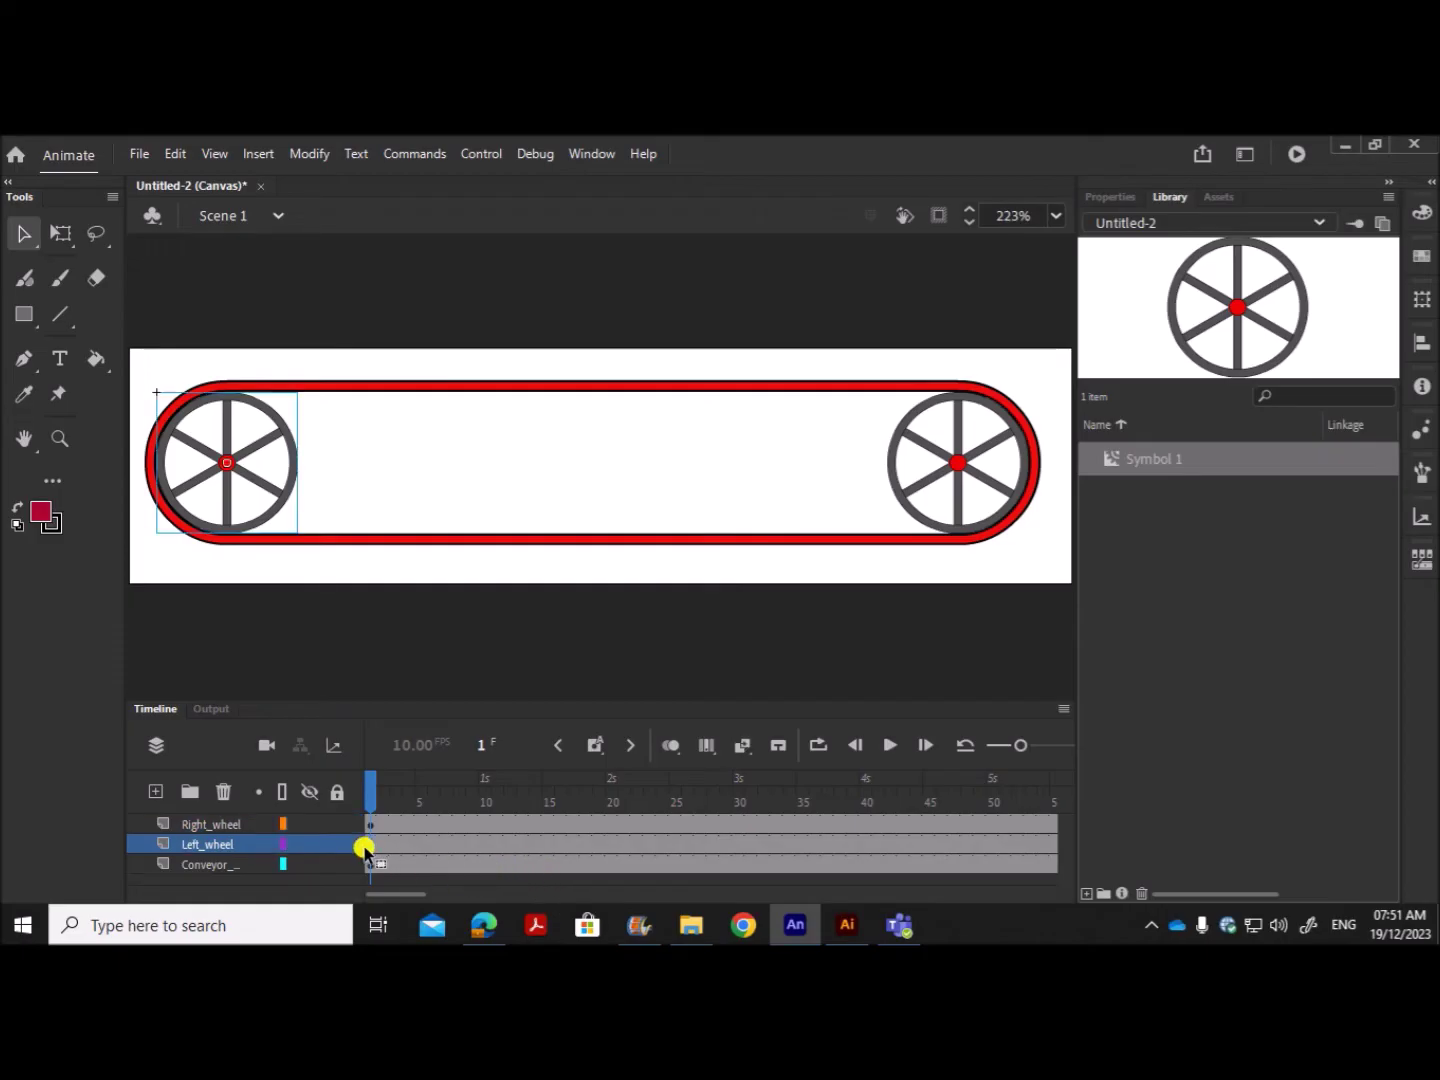
left_click(258, 153)
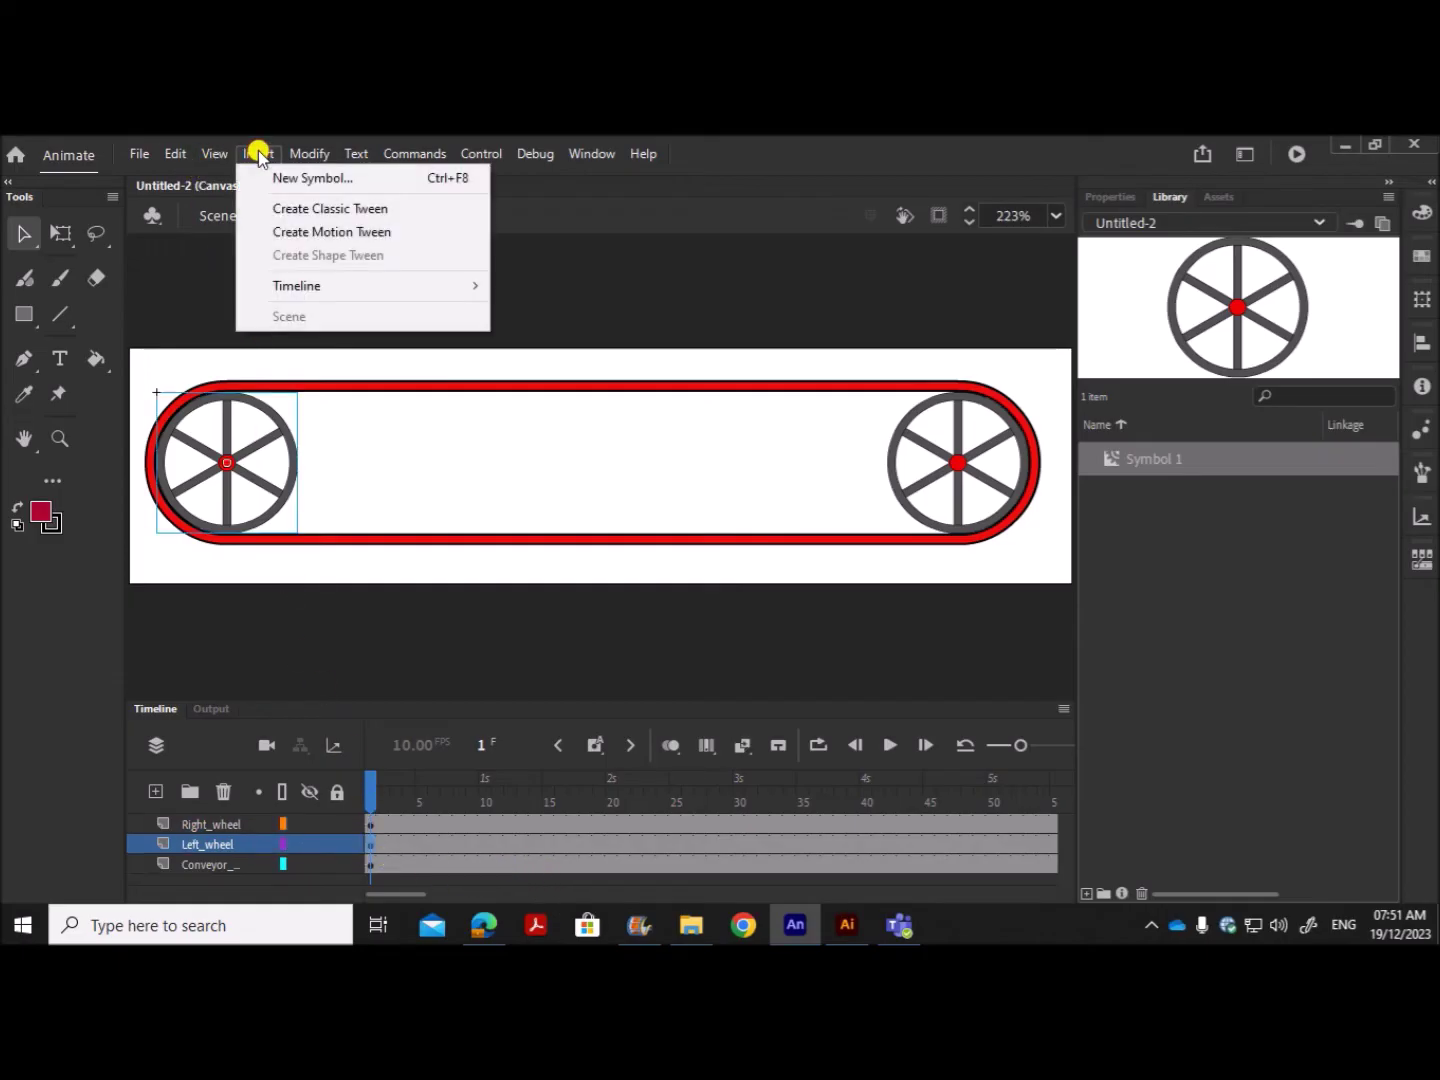
left_click(305, 231)
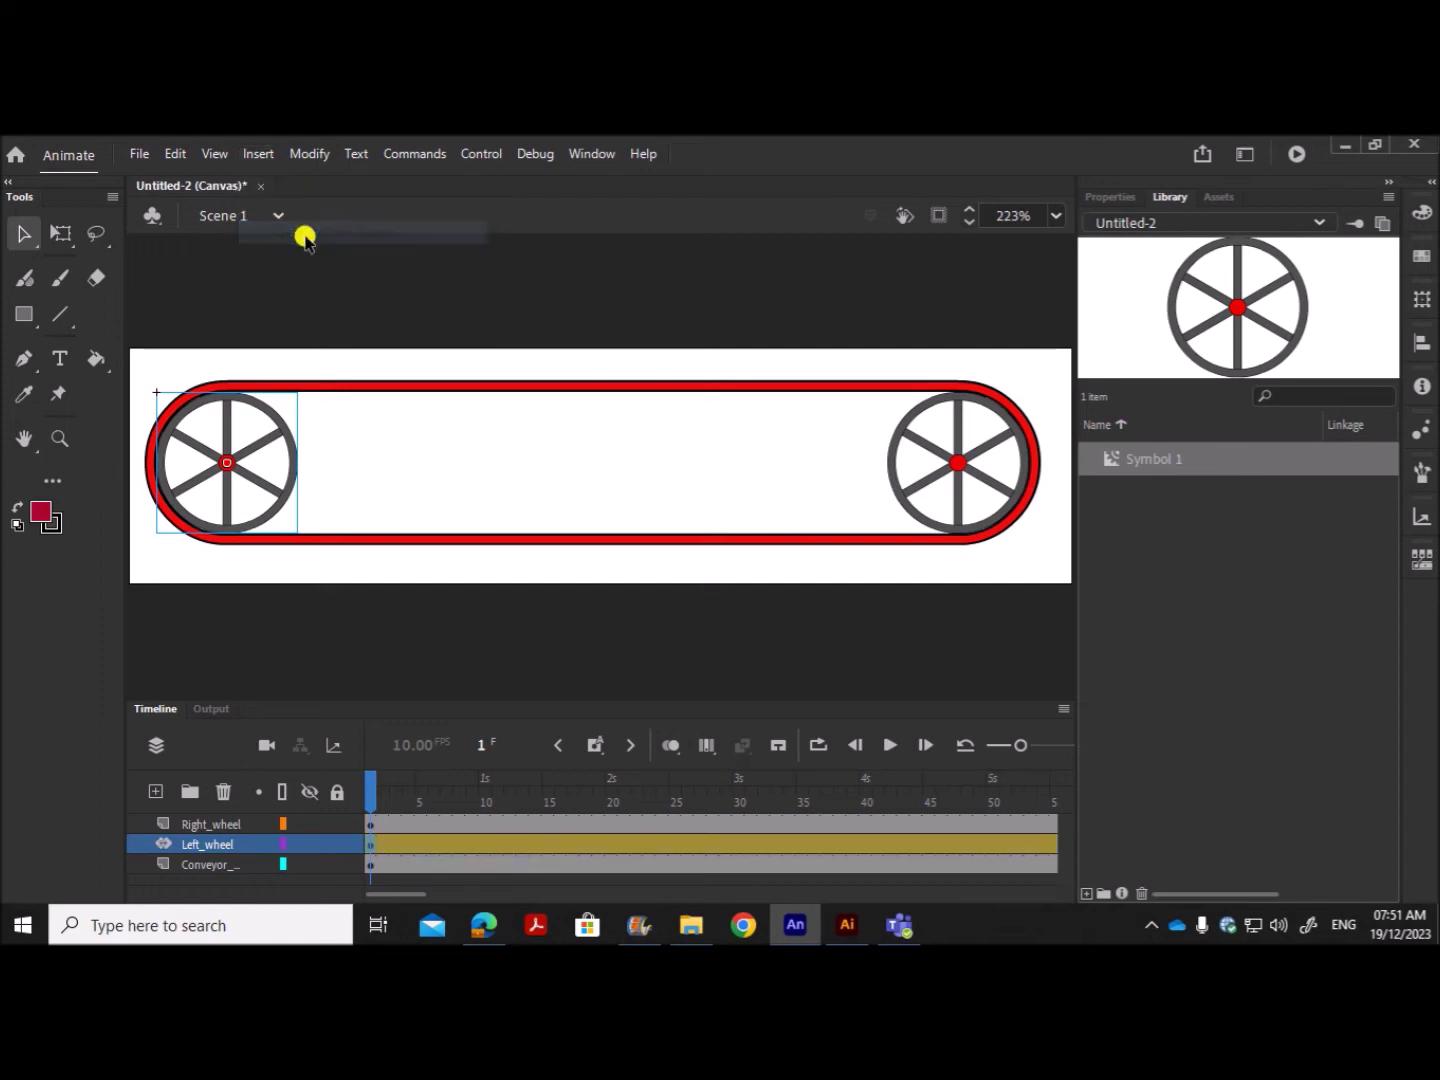
Step: Create a motion tween on the Right_wheel layer from its first frame
left_click(370, 822)
left_click(240, 158)
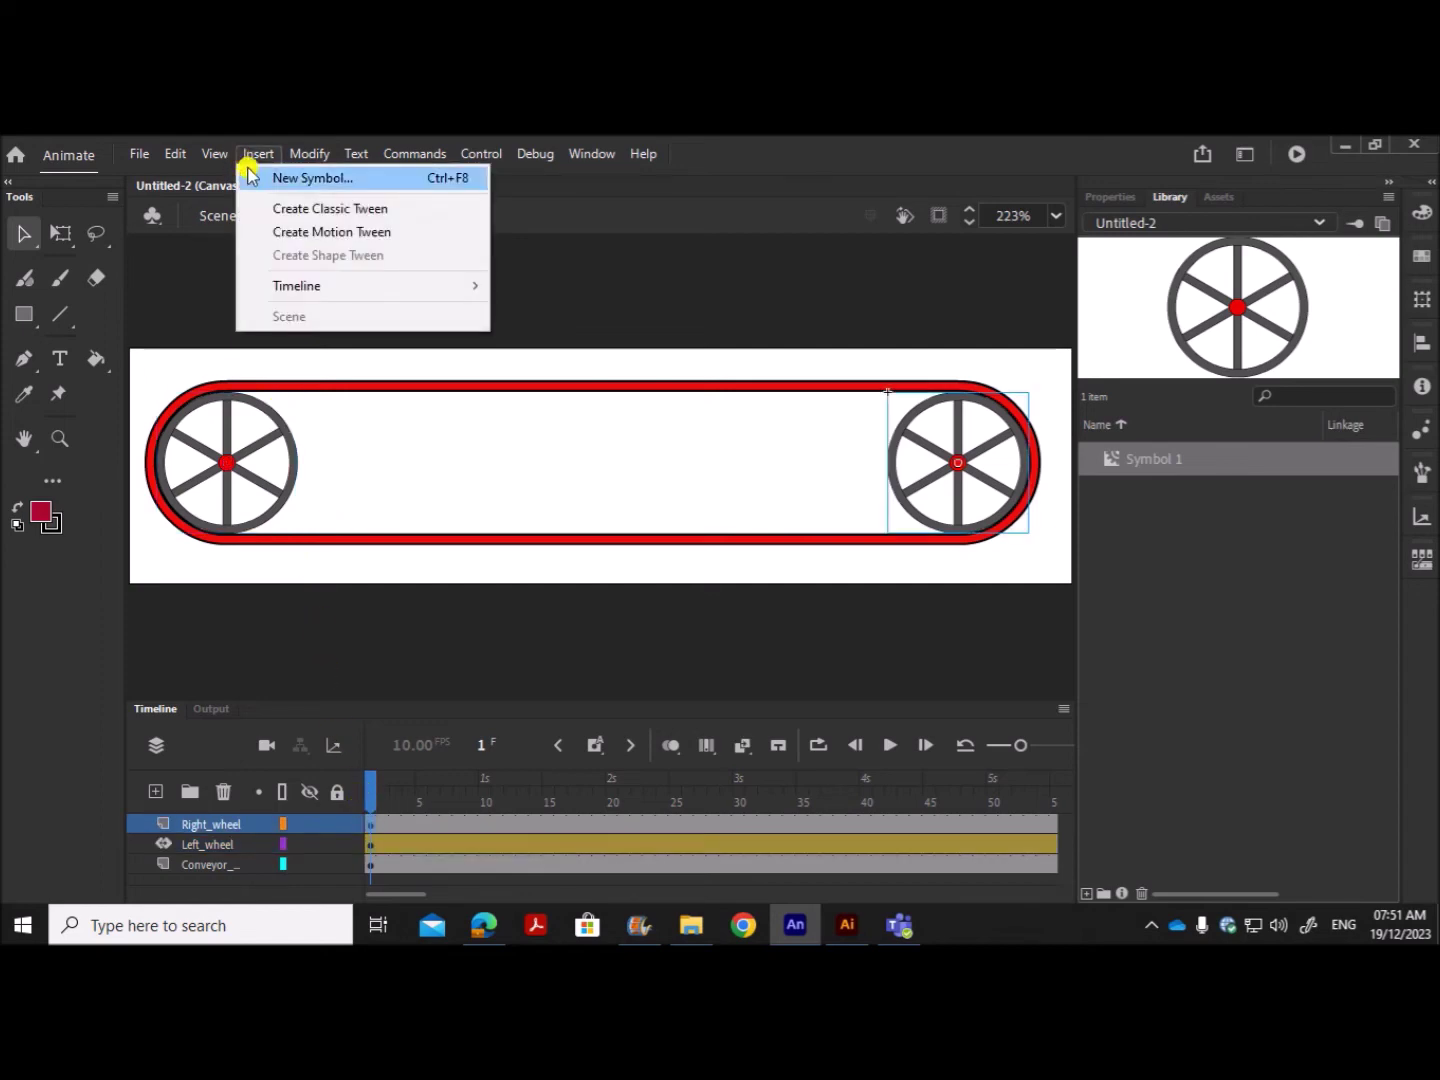
left_click(295, 231)
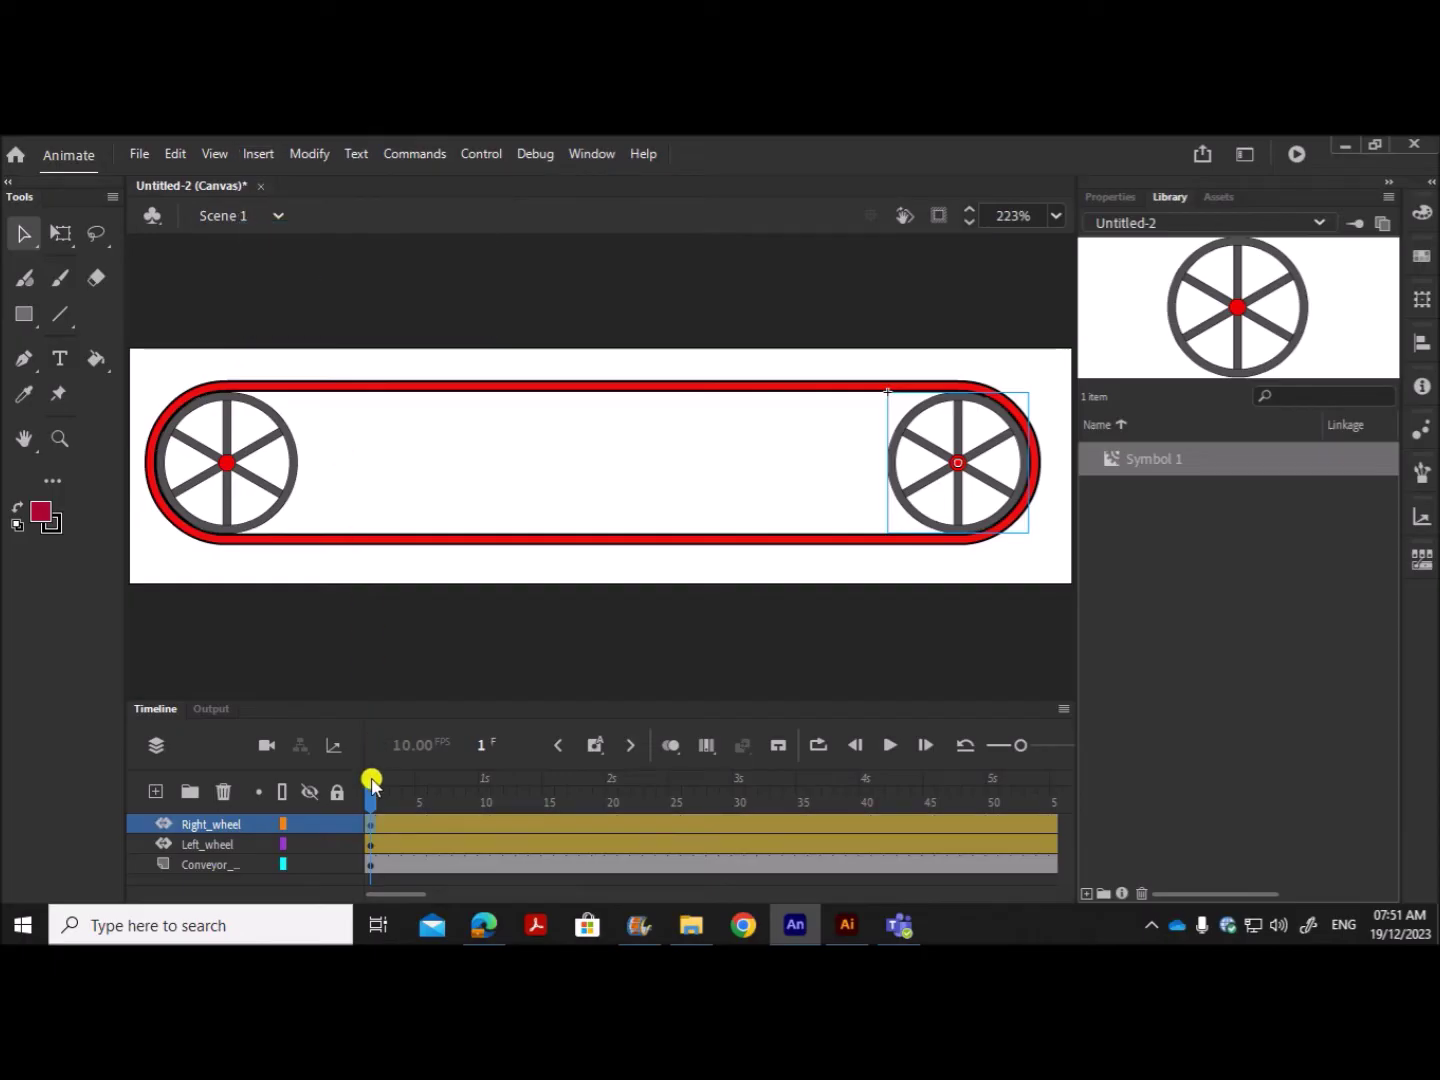
Step: Set the motion tweens on the Left_wheel and Right_wheel layers to rotate clockwise
left_click(712, 845)
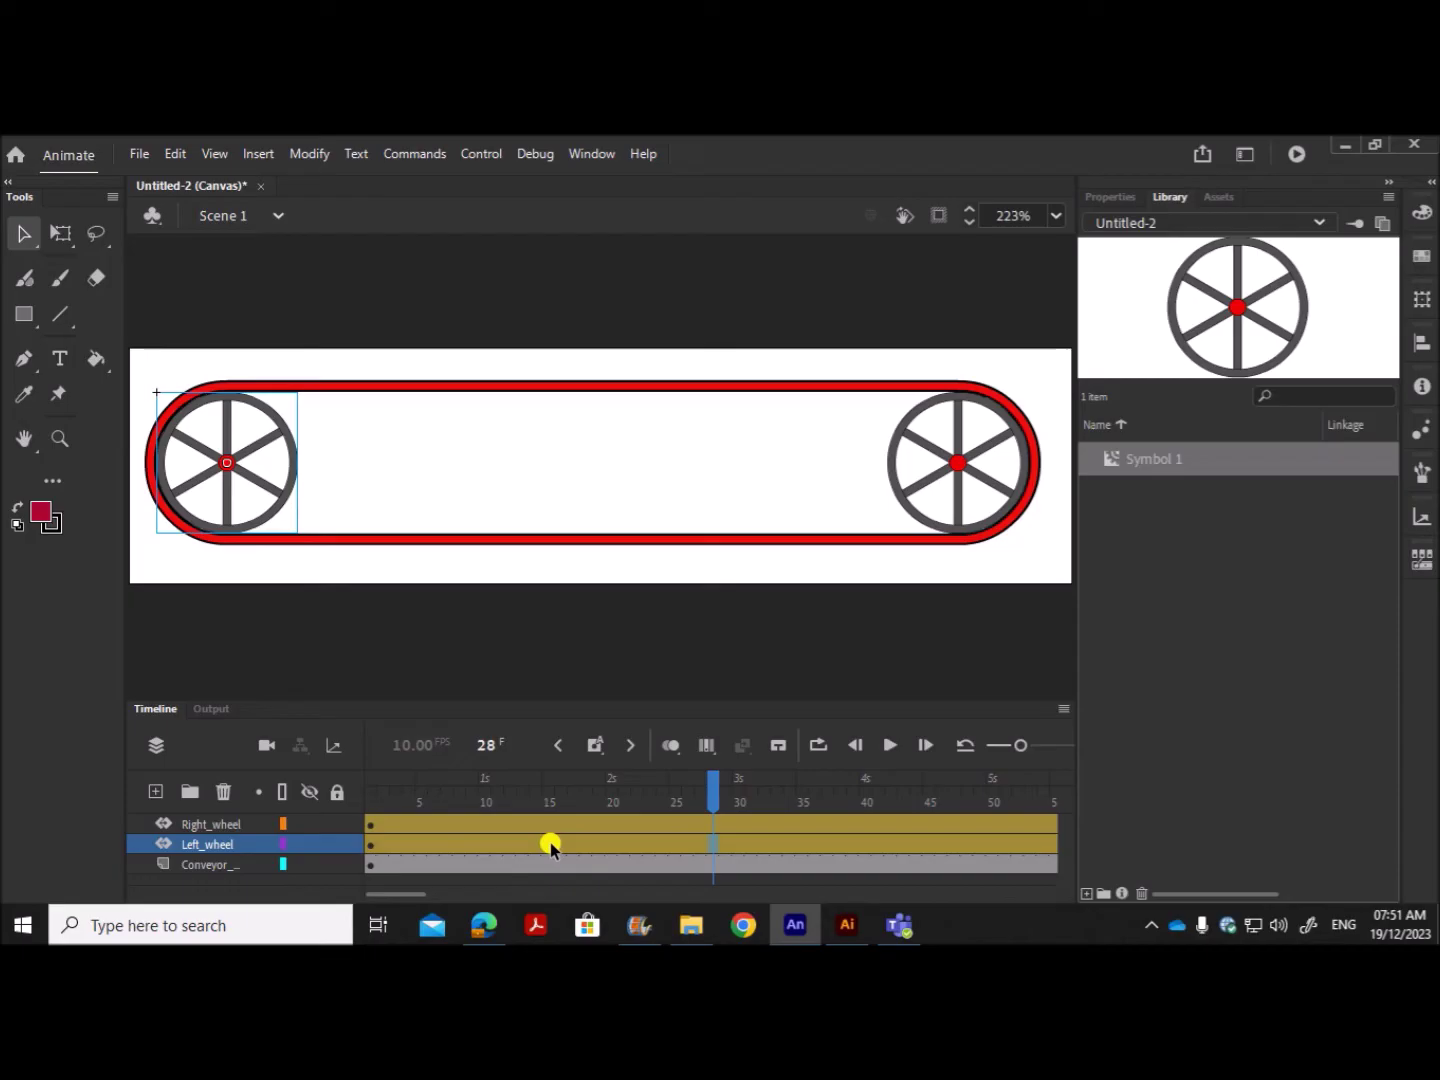
left_click(1098, 193)
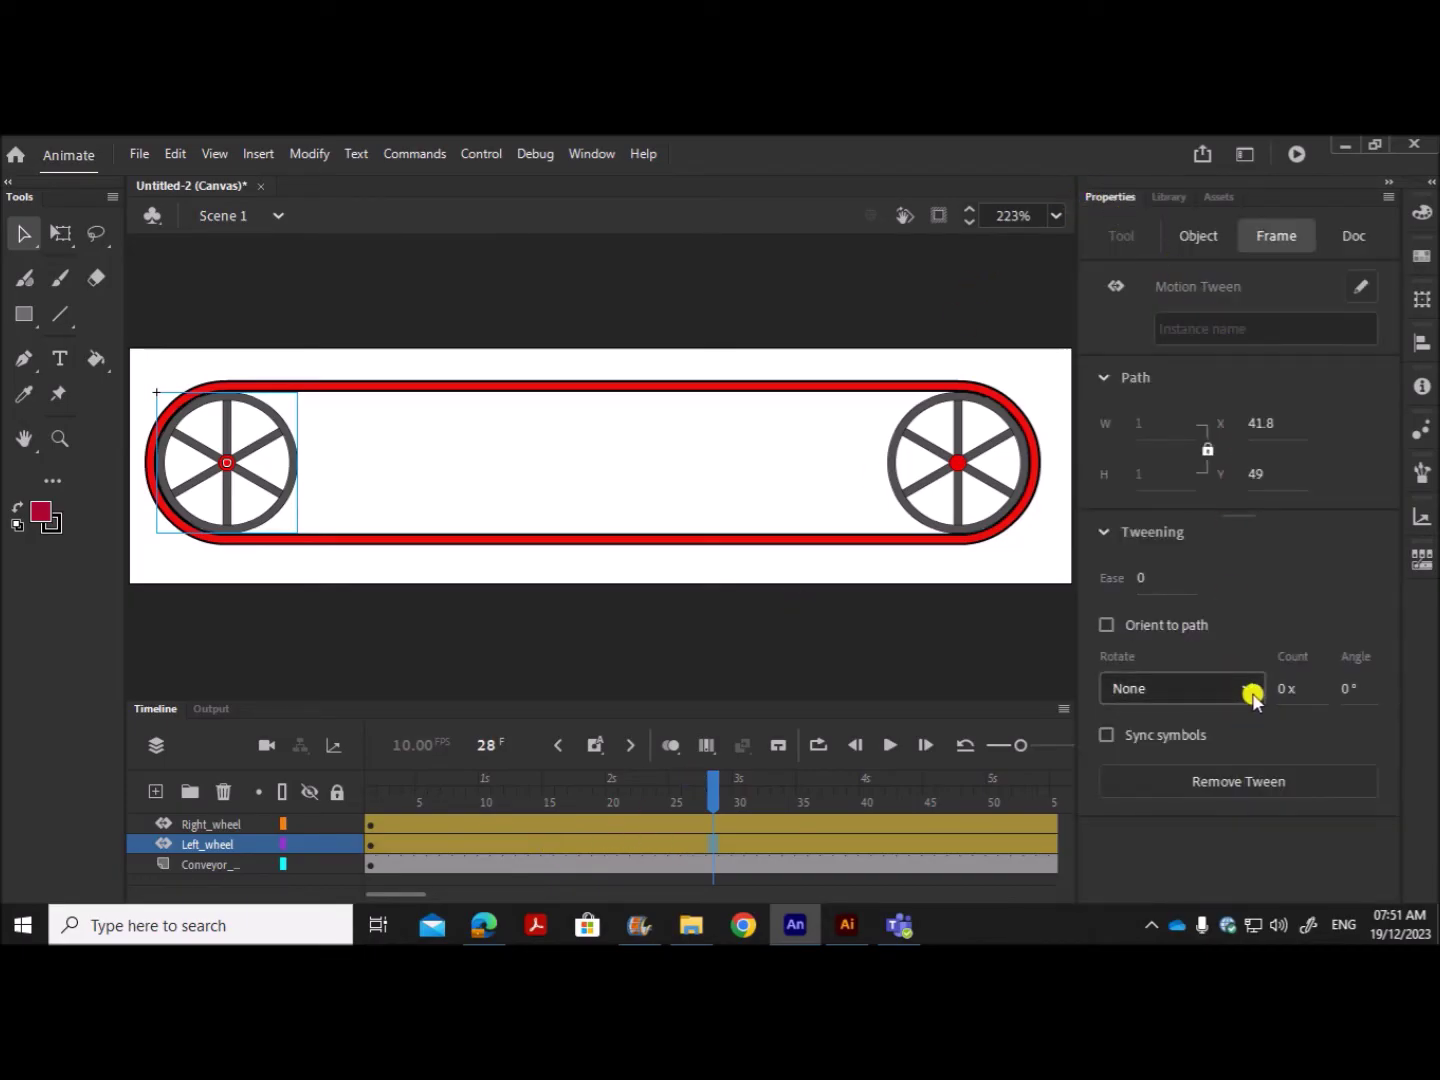
left_click(1252, 694)
left_click(1183, 760)
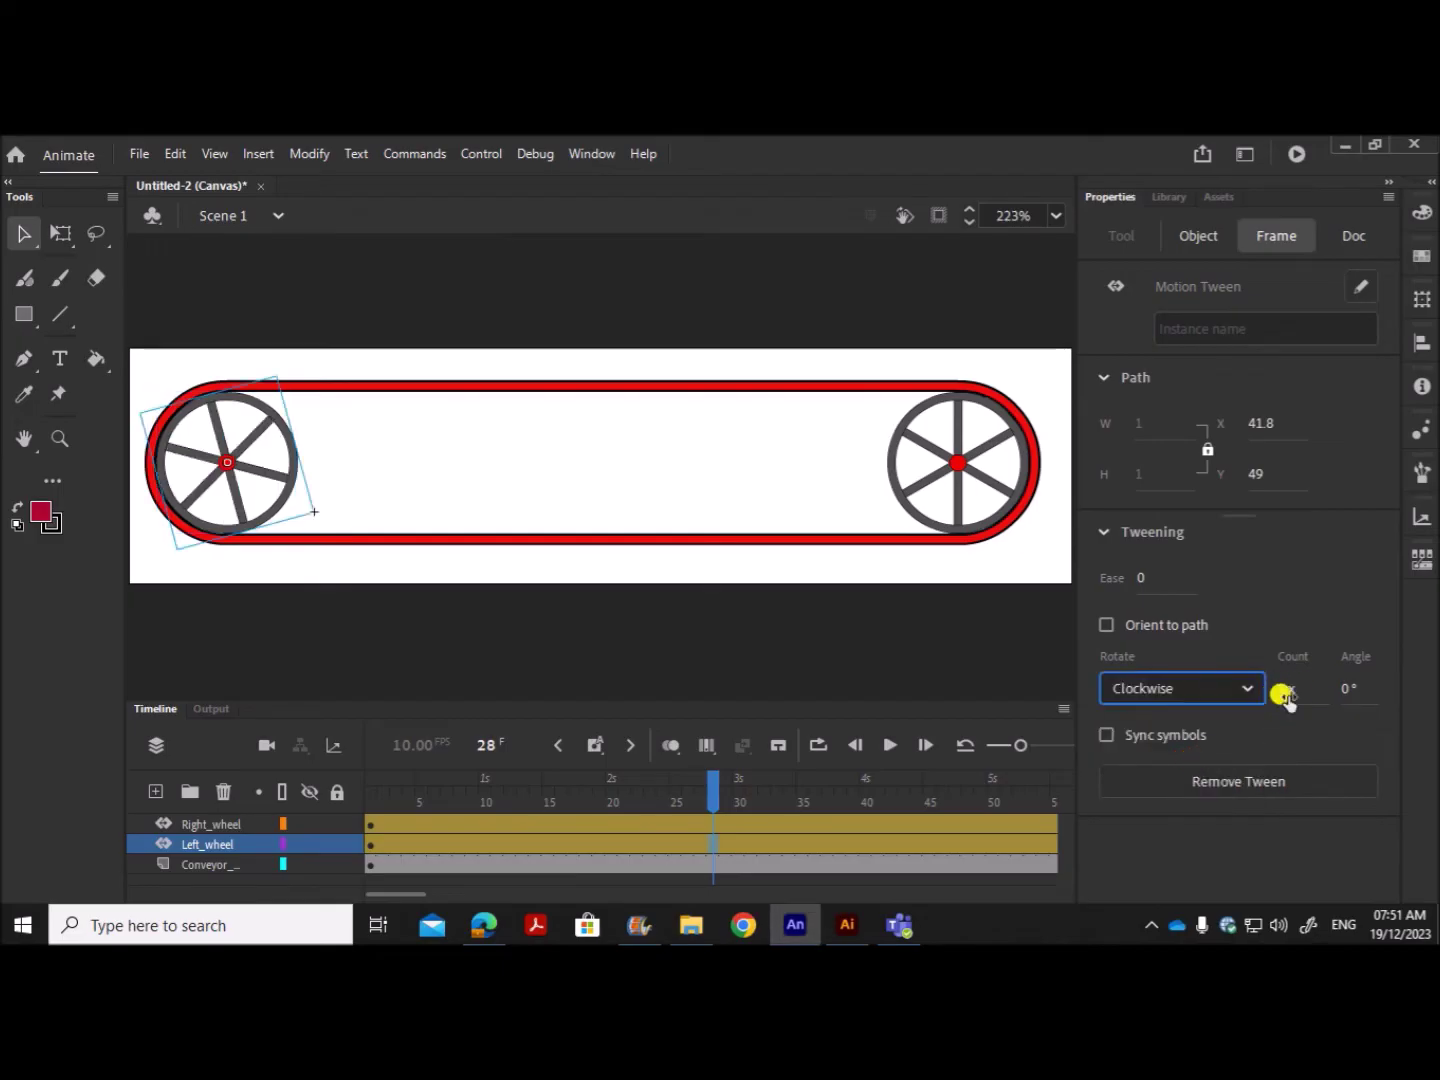
left_click(370, 824)
left_click(1185, 687)
left_click(1150, 756)
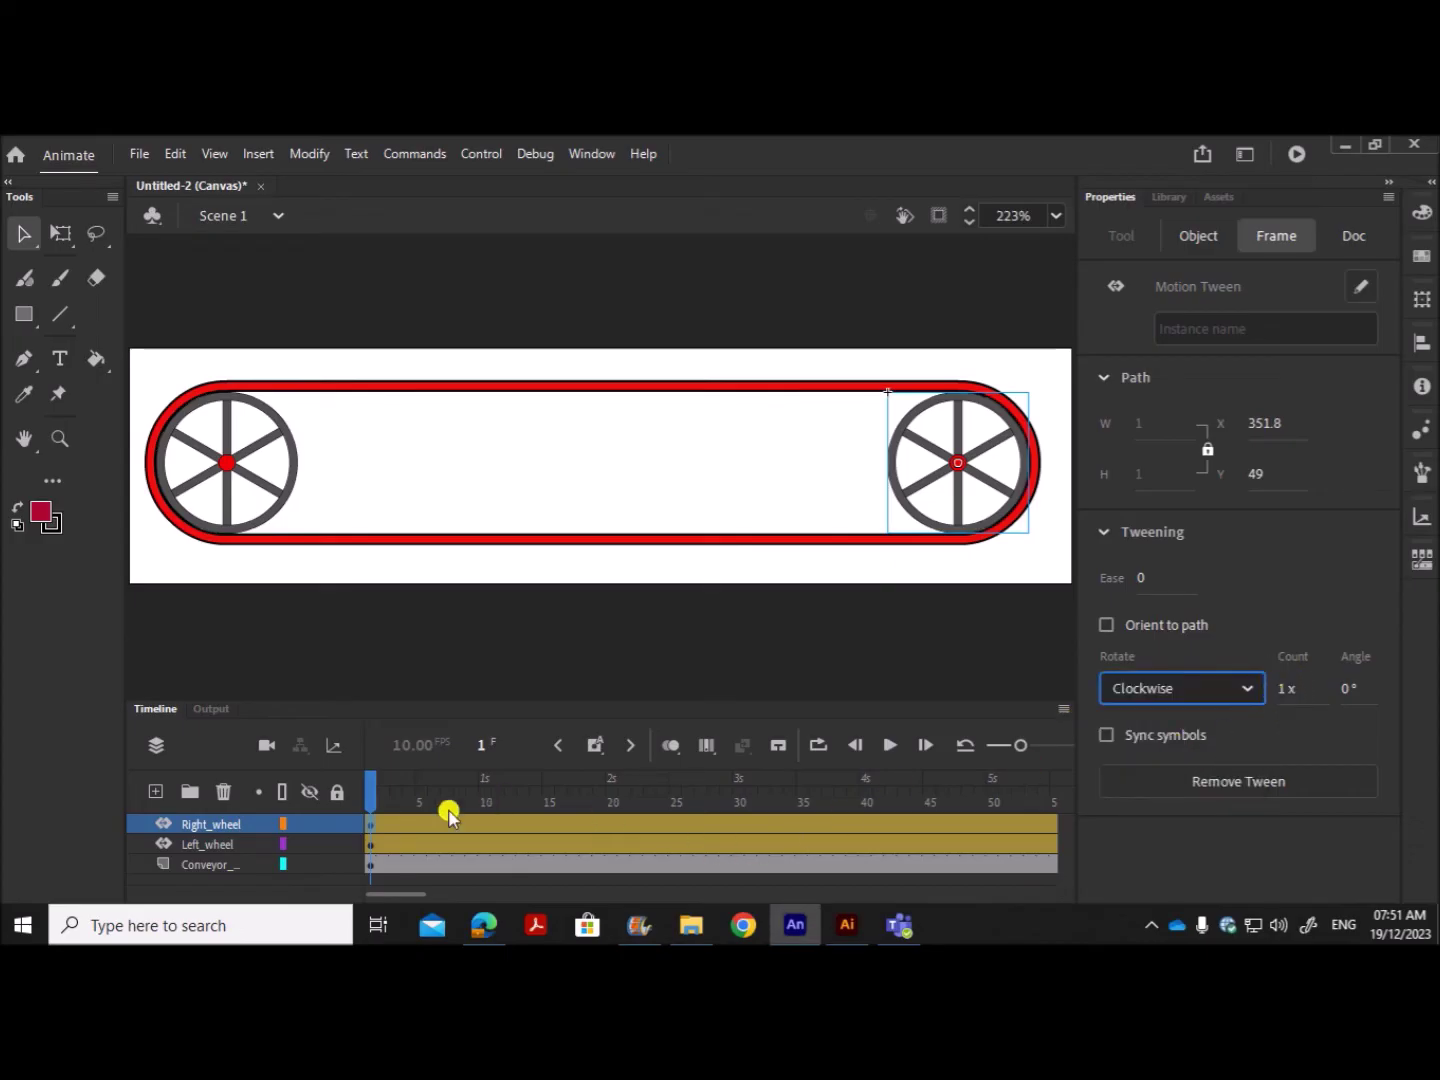
Step: Play the animation from frame 1 and check the exam paper's requirement on how both wheels must rotate
left_click(369, 864)
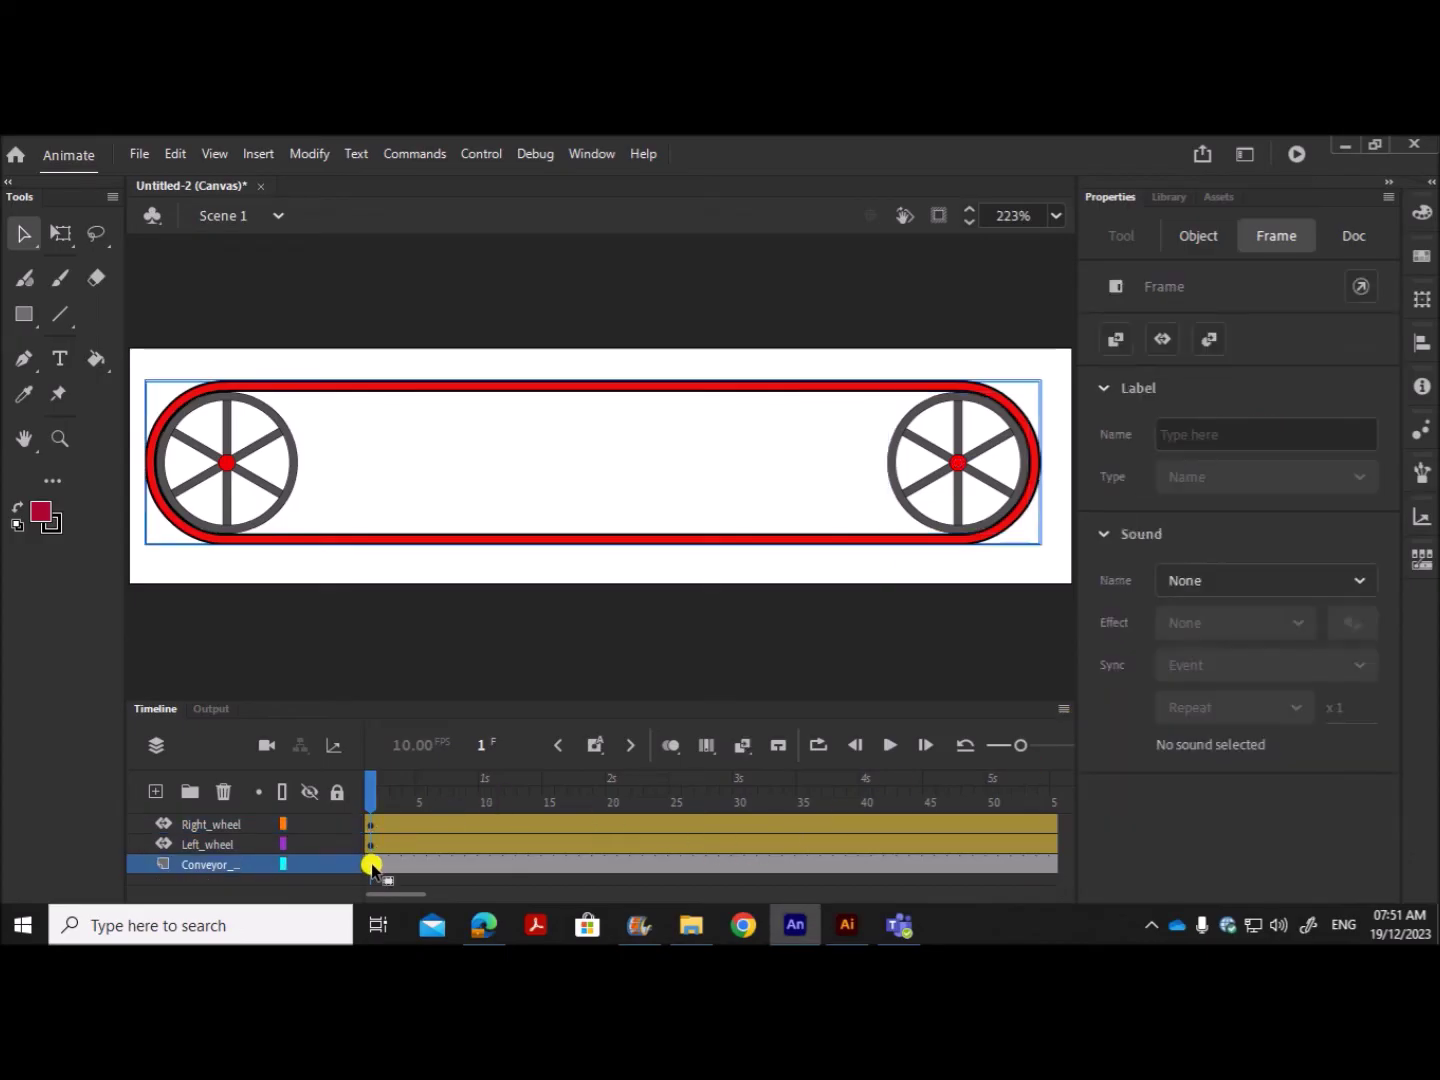
left_click(887, 745)
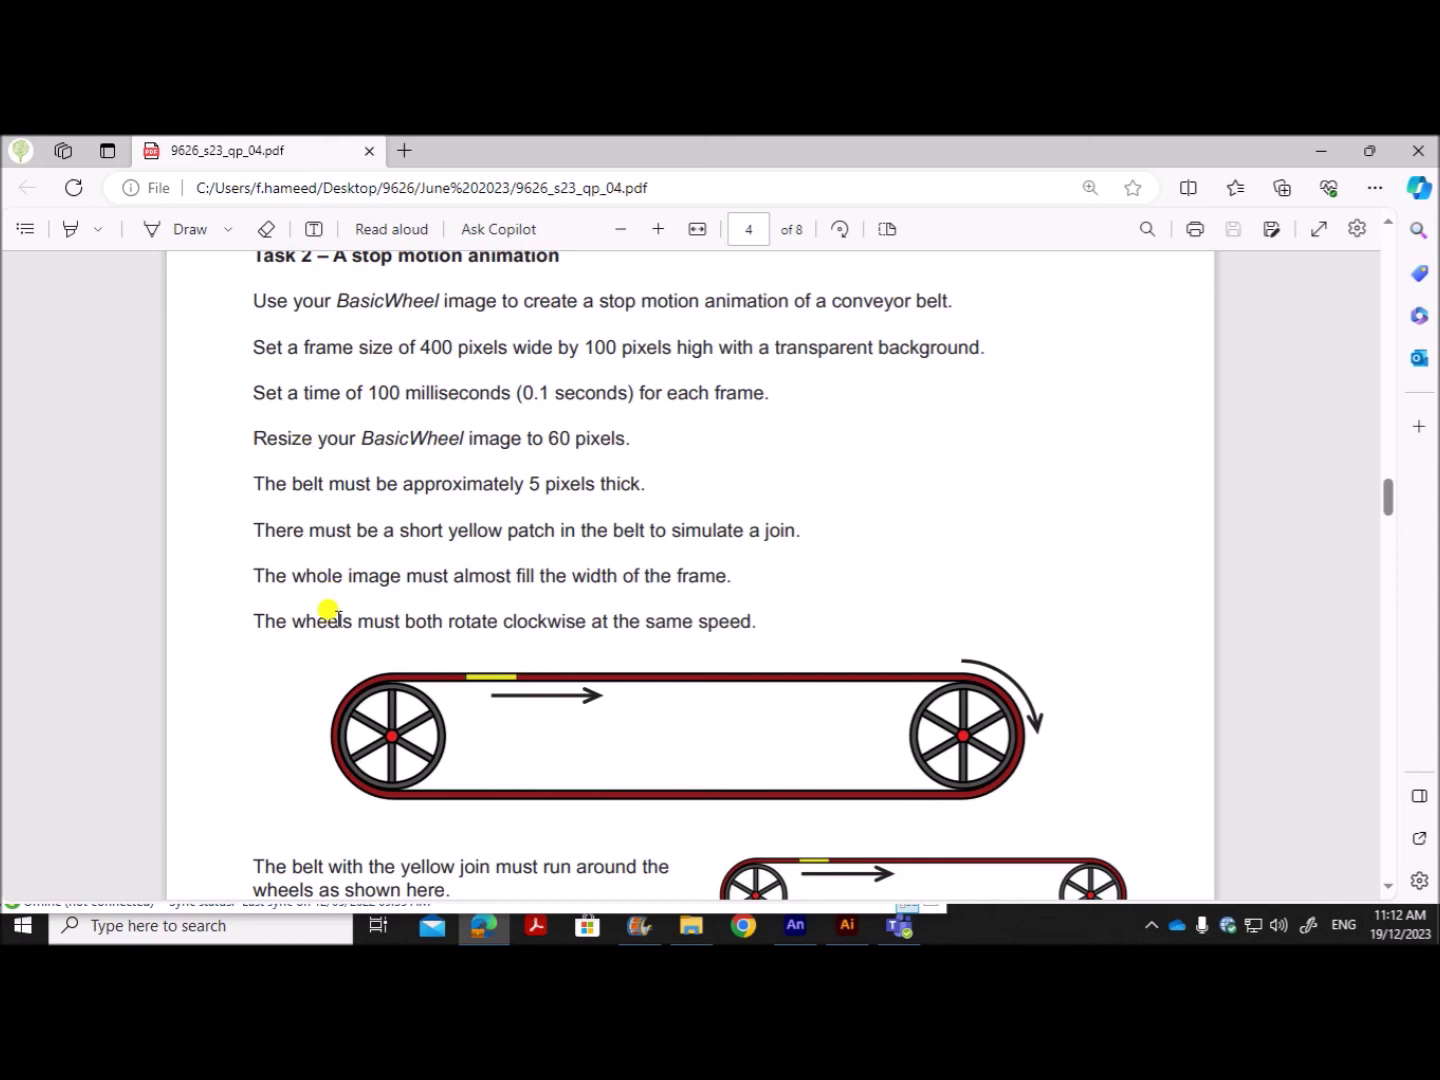
left_click_drag(264, 619, 756, 622)
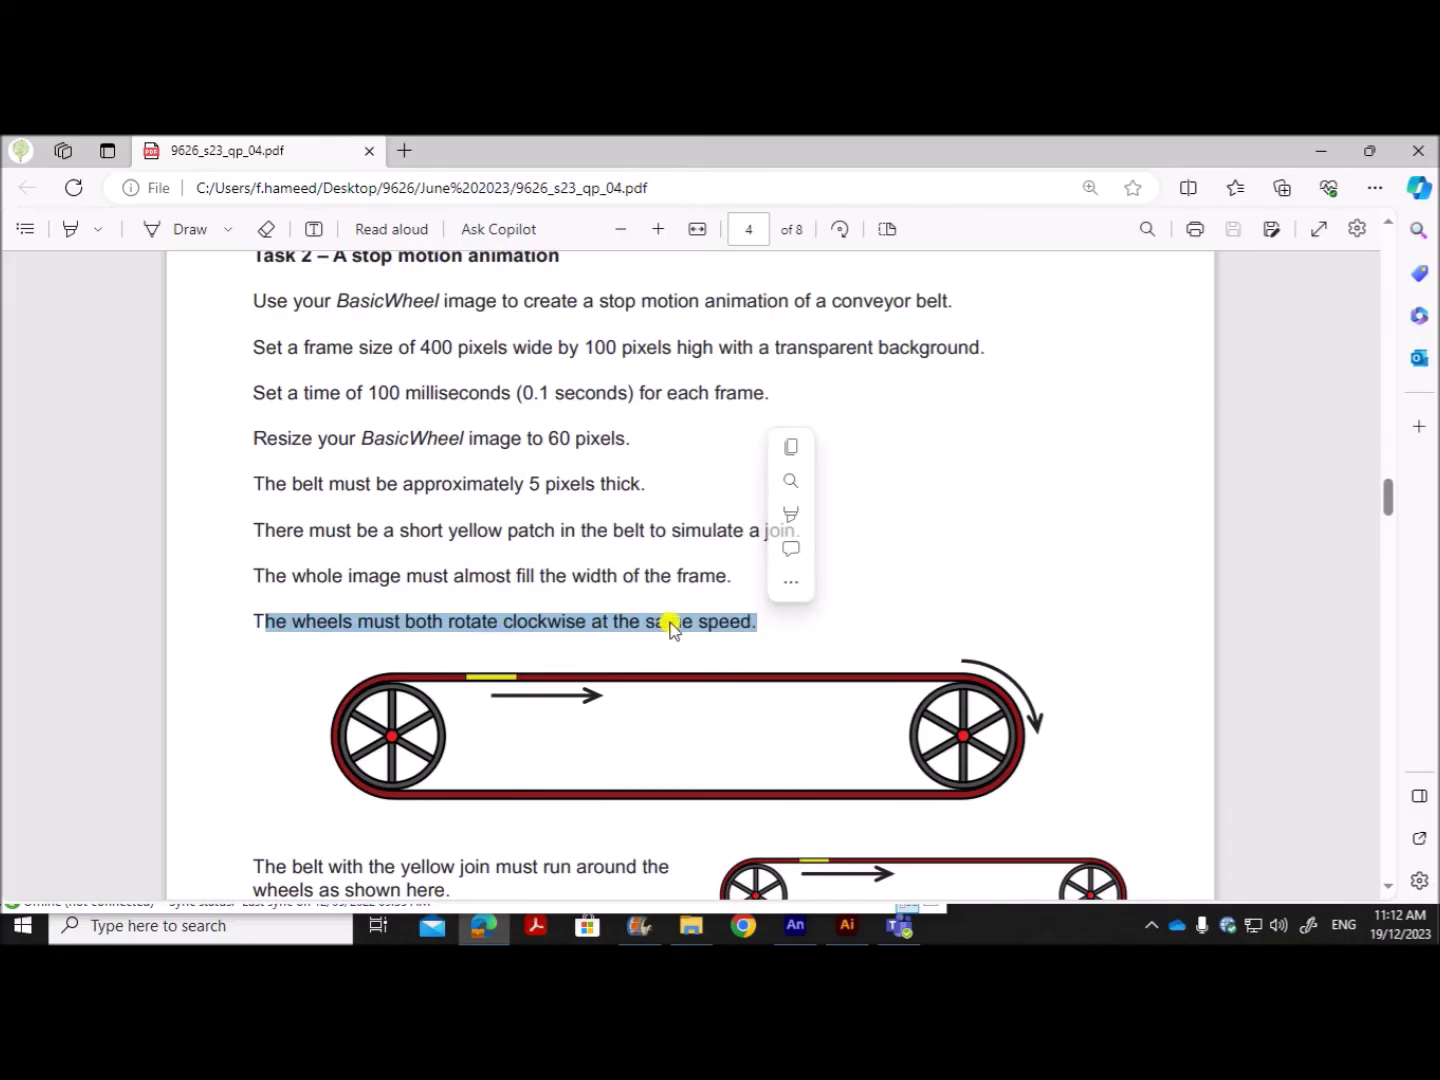
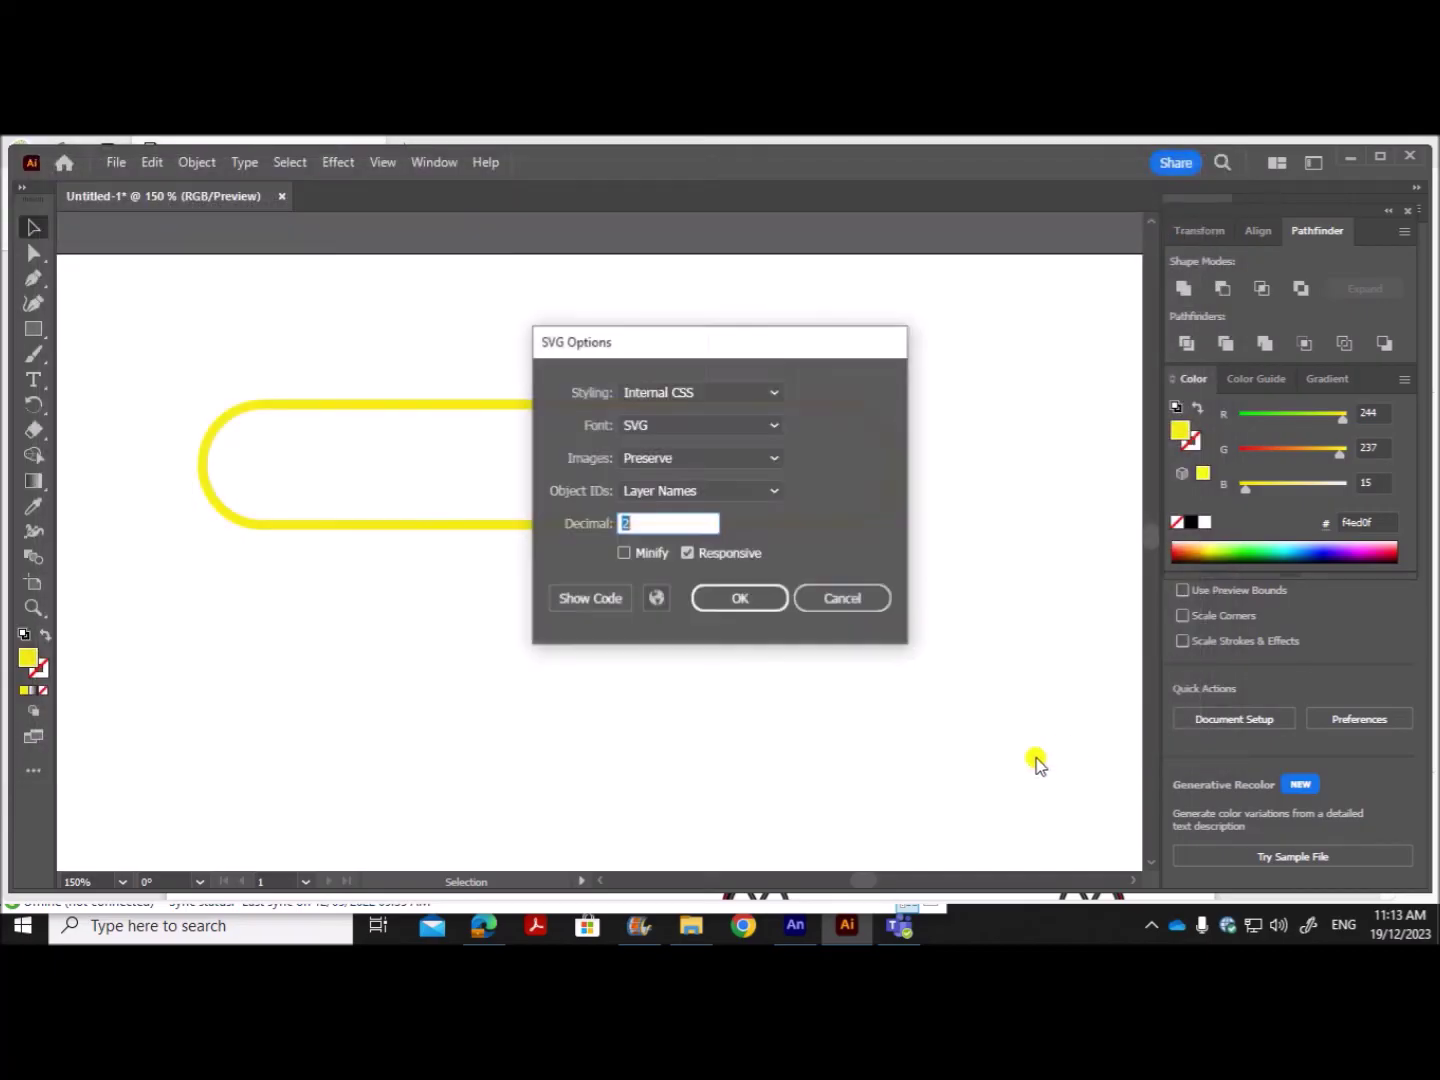
Step: Export the yellow belt outline as SVG with internal CSS styling and 2 decimals, and switch back to Animate
left_click(760, 599)
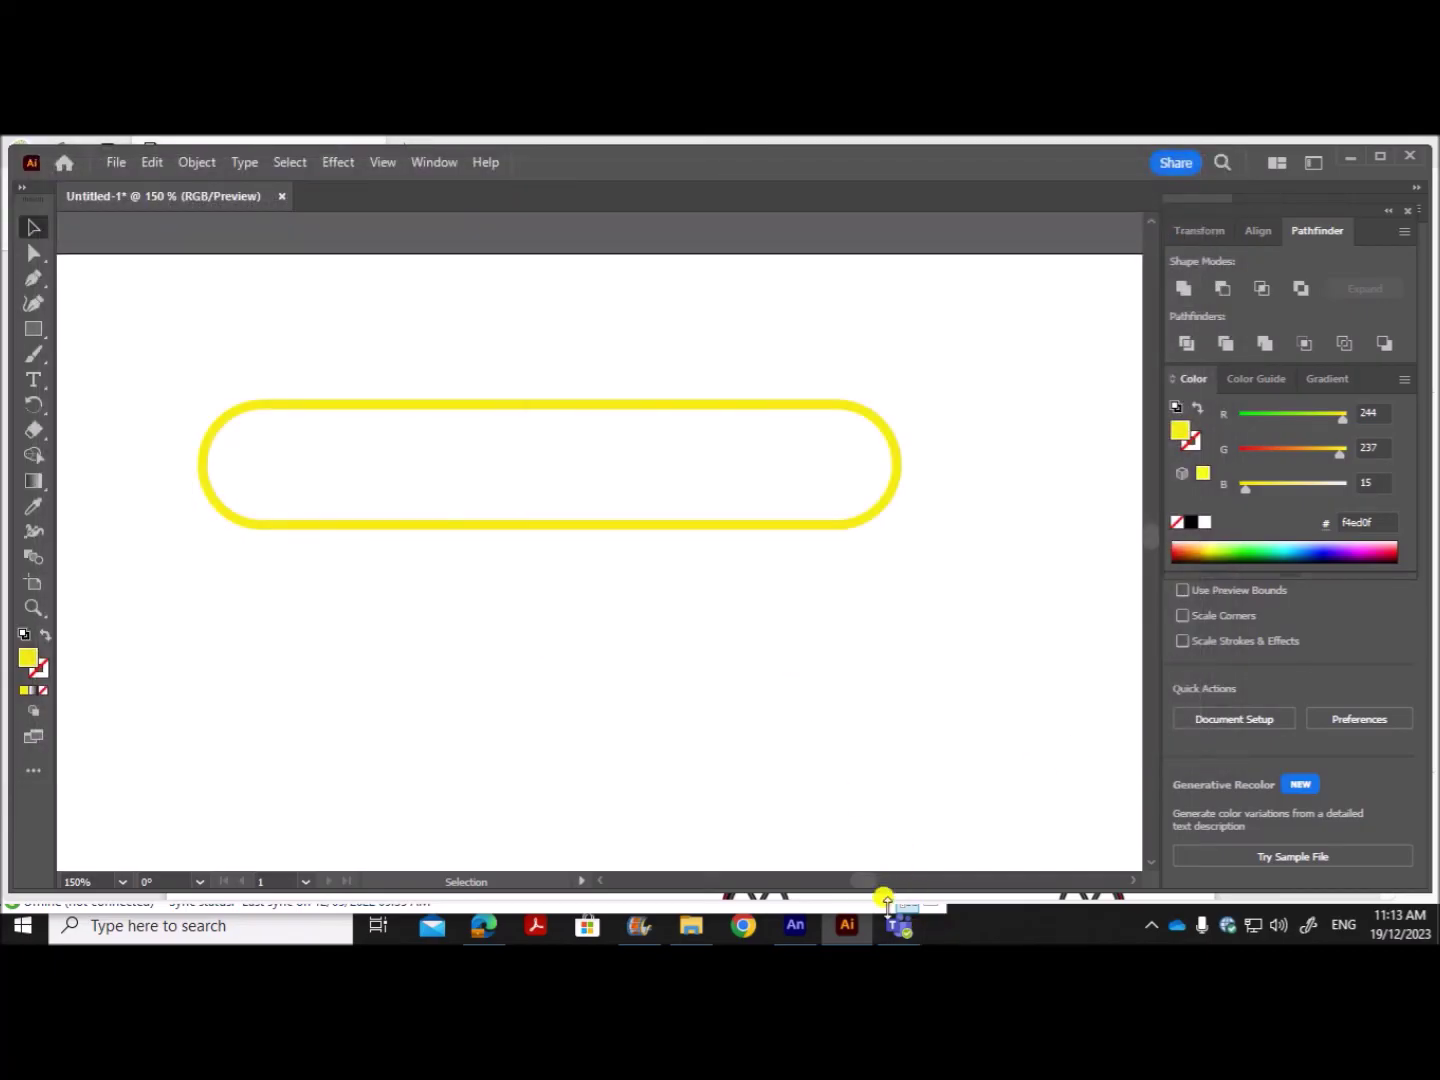
left_click(799, 926)
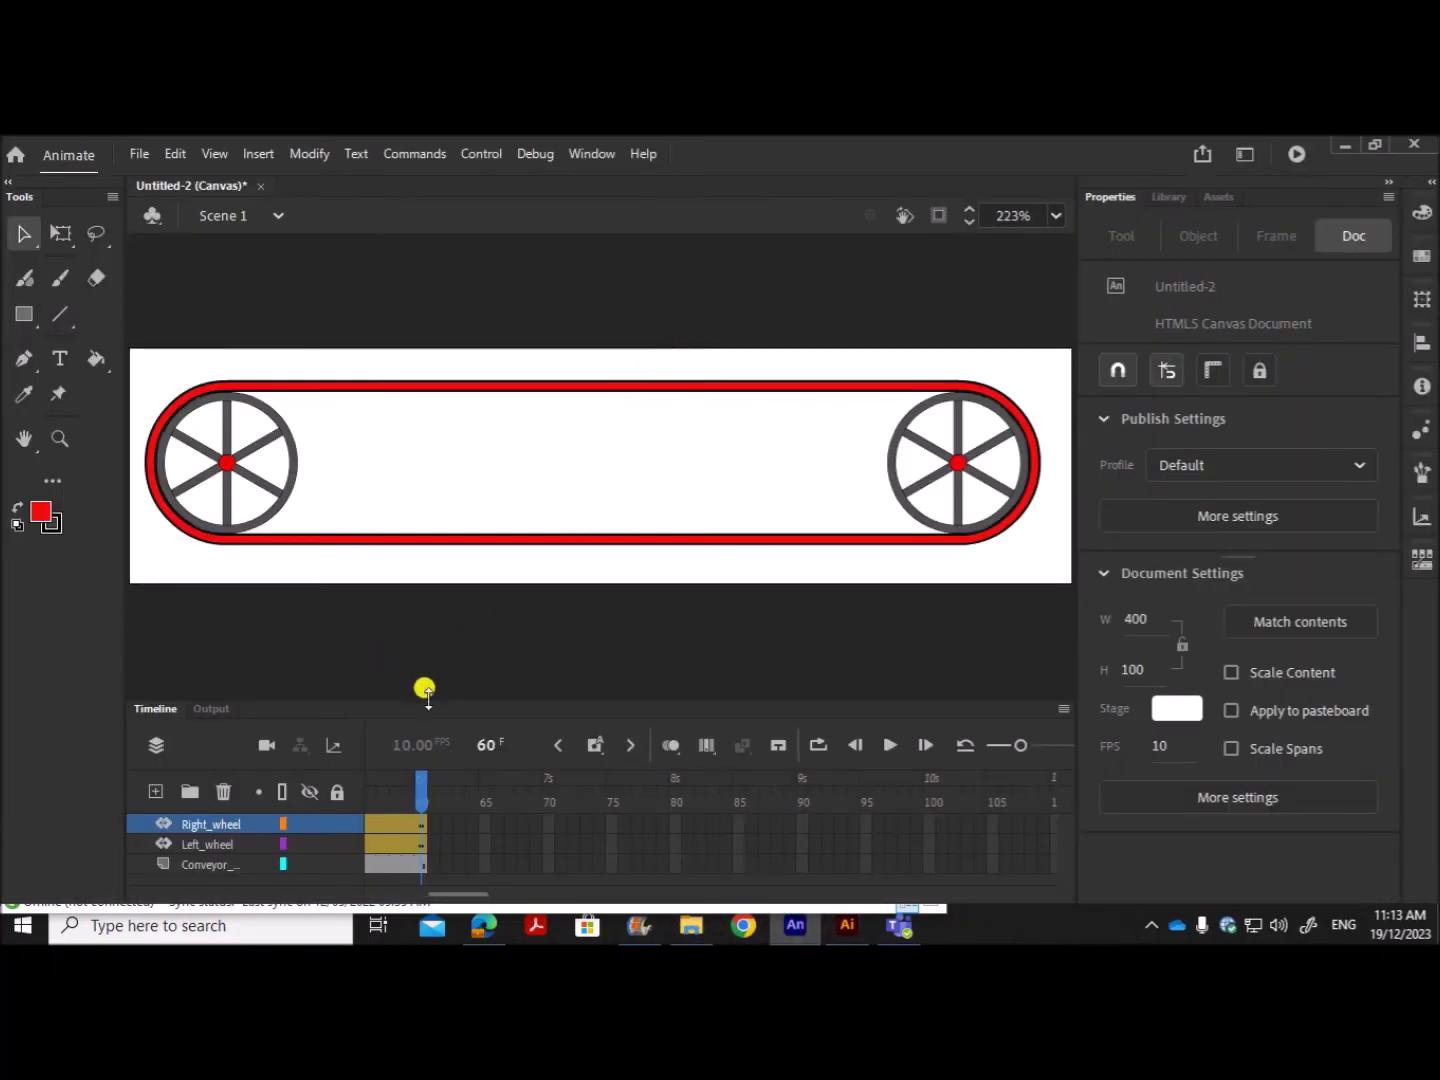
Step: Add a new layer above the Right_wheel layer and go to its first frame
left_click_drag(475, 898, 395, 893)
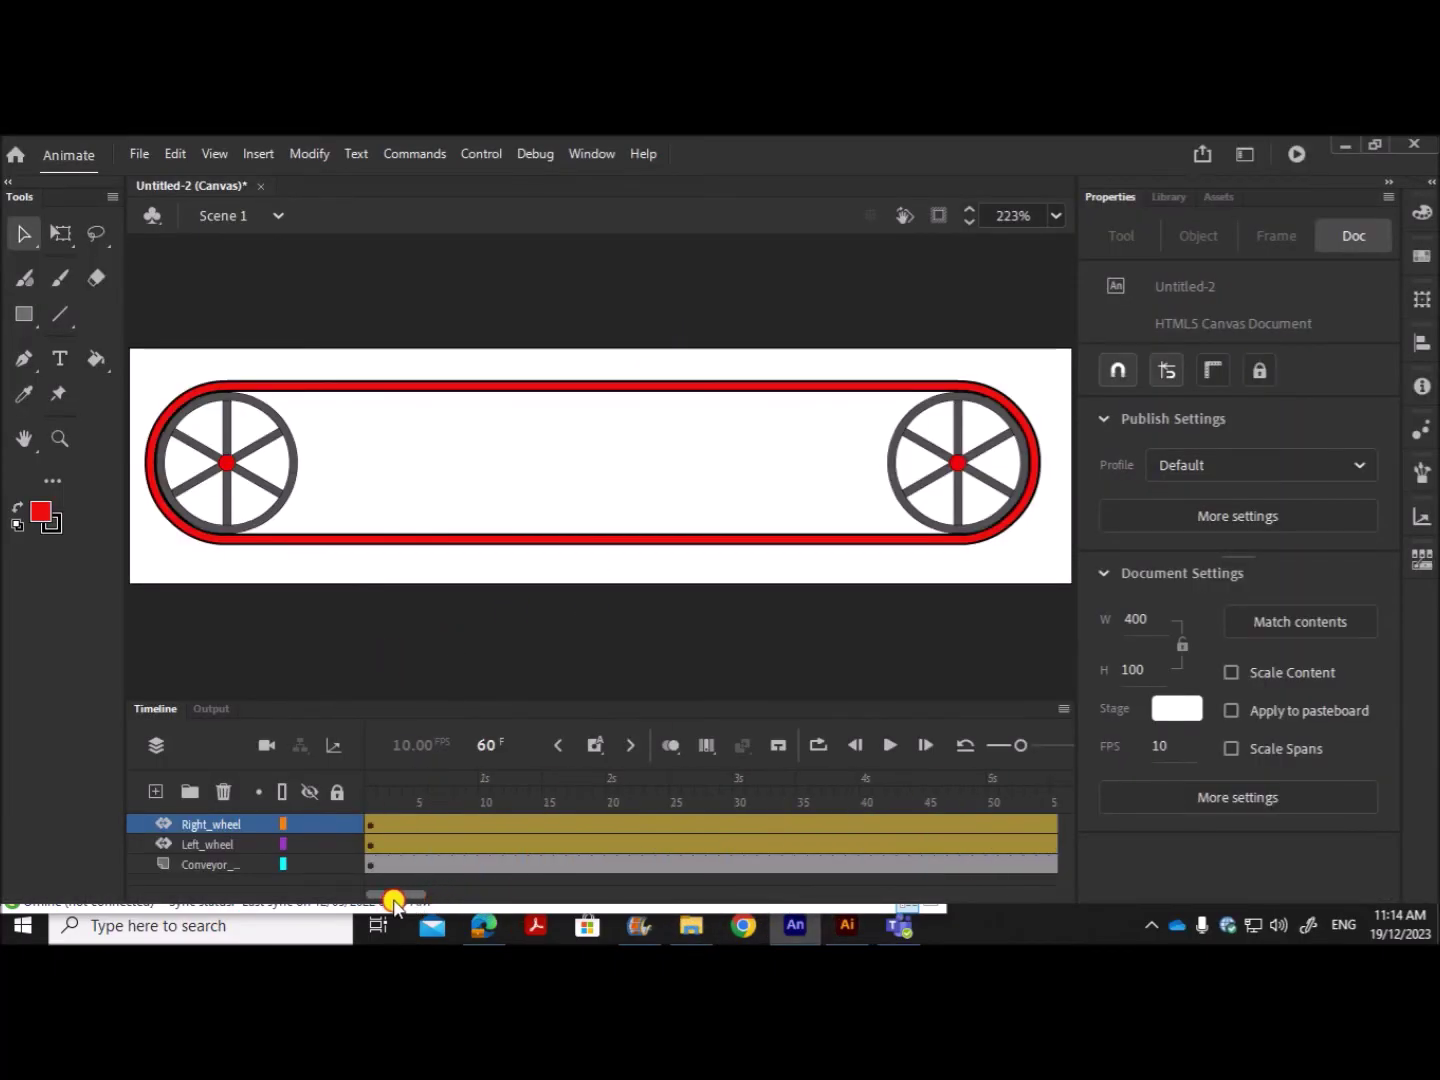
left_click(158, 793)
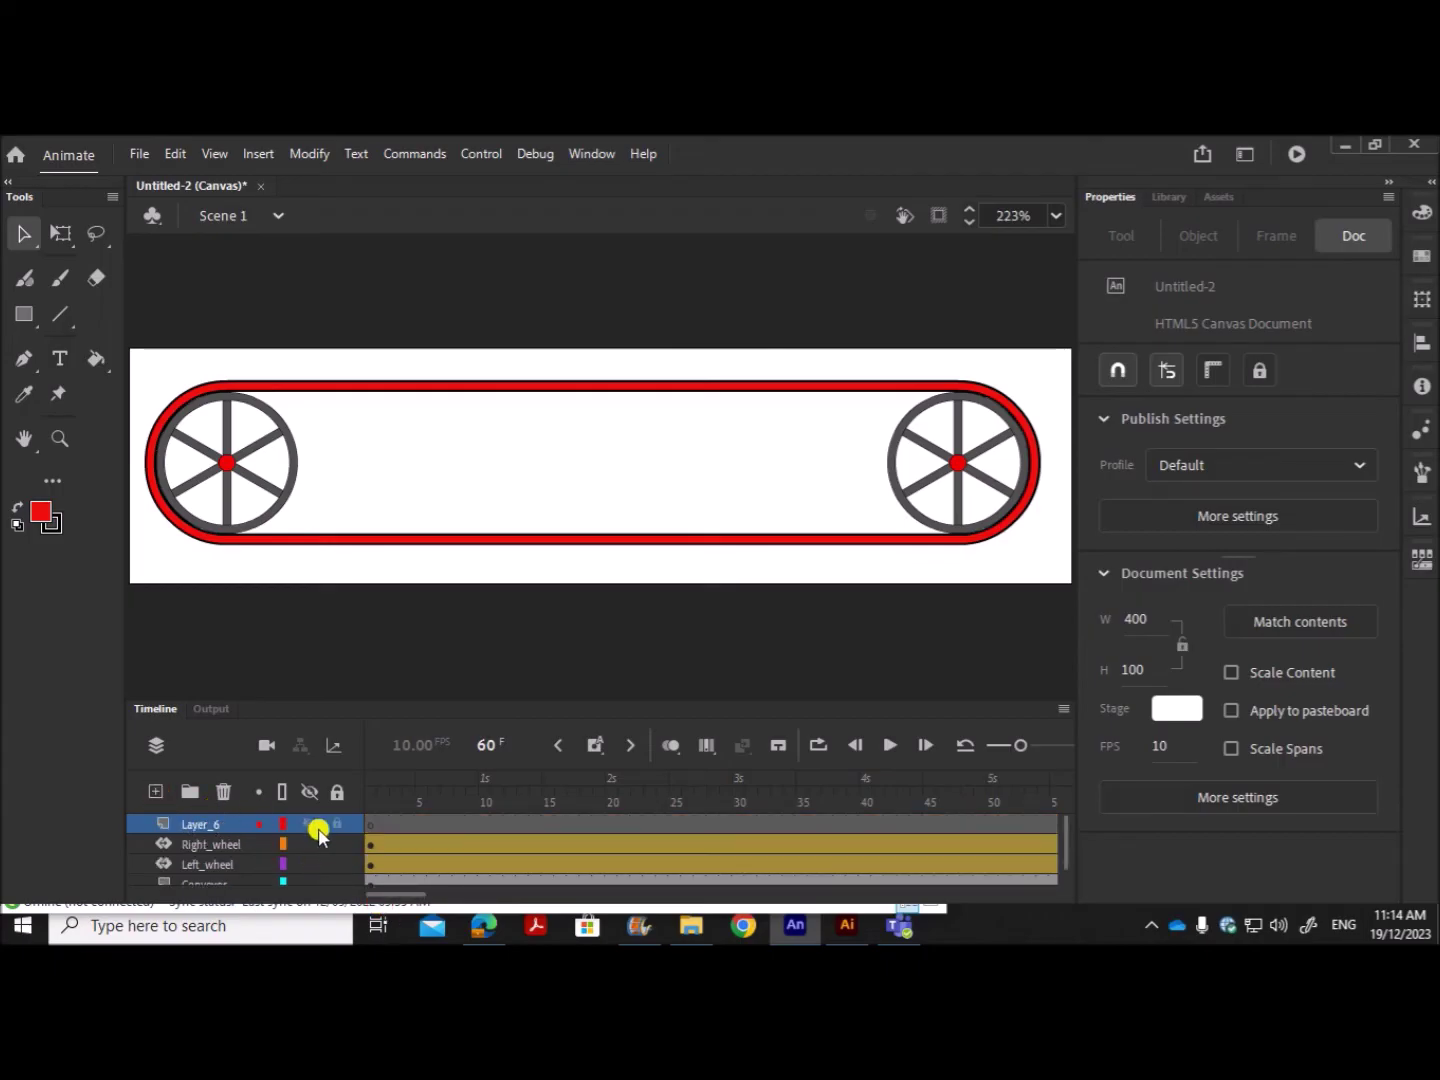
left_click(371, 825)
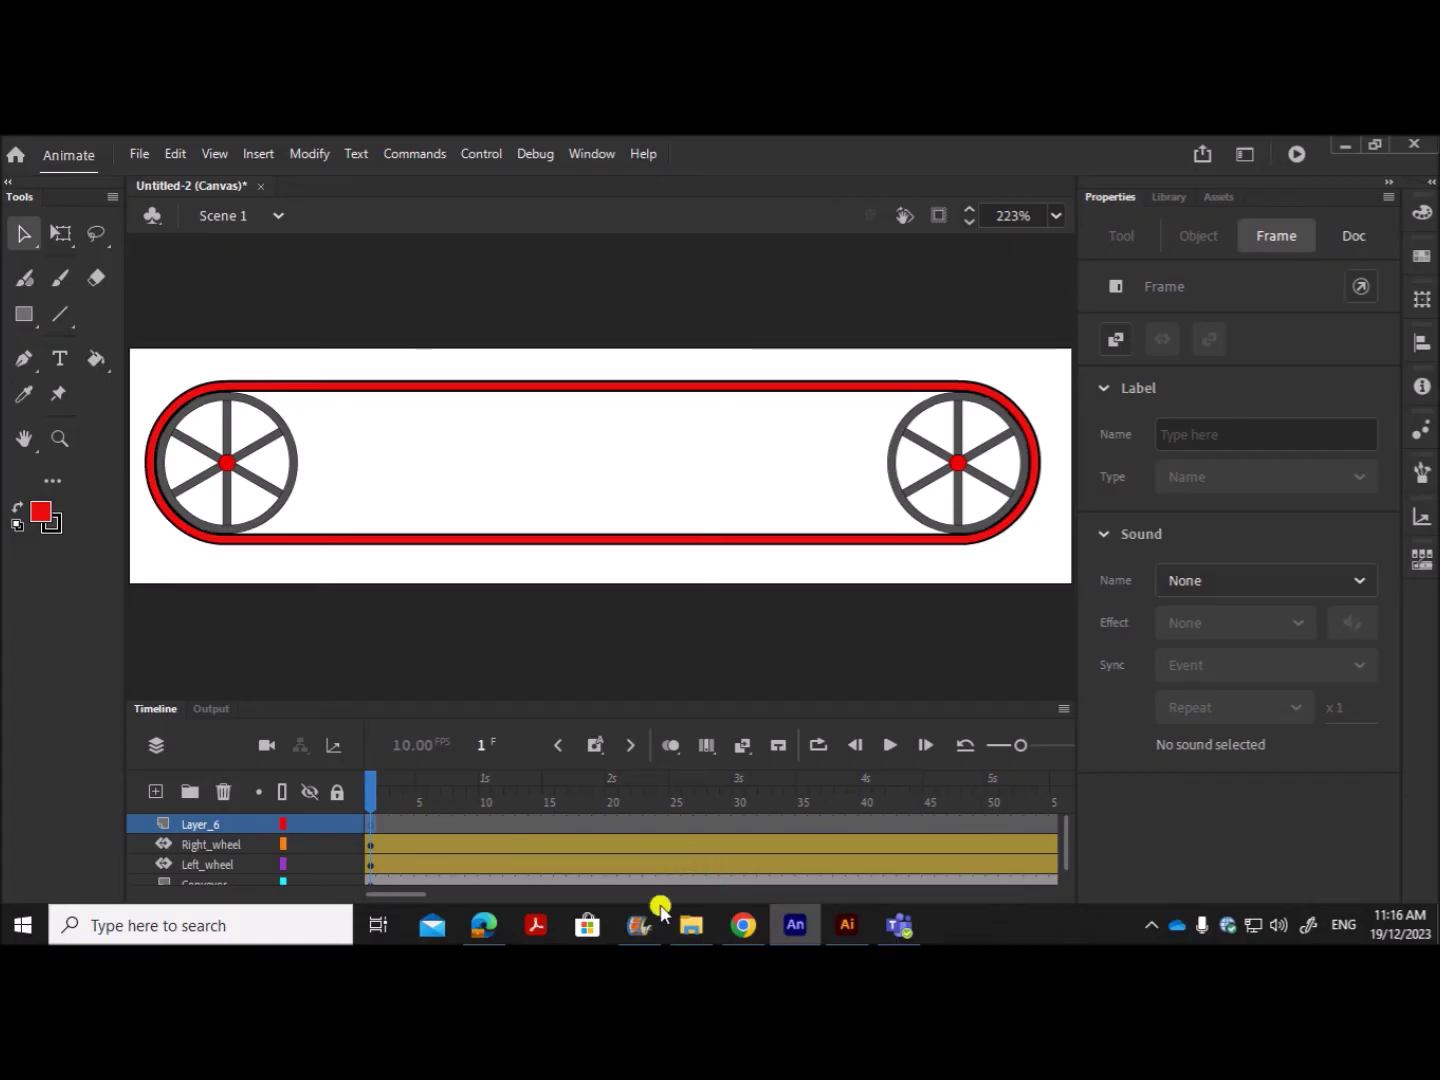
Step: Import Join.svg from the Examination folder with all paths in the same layer and frame, and align it exactly over the red belt
left_click(688, 922)
left_click_drag(691, 281, 1120, 343)
left_click(936, 588)
left_click_drag(930, 590, 385, 506)
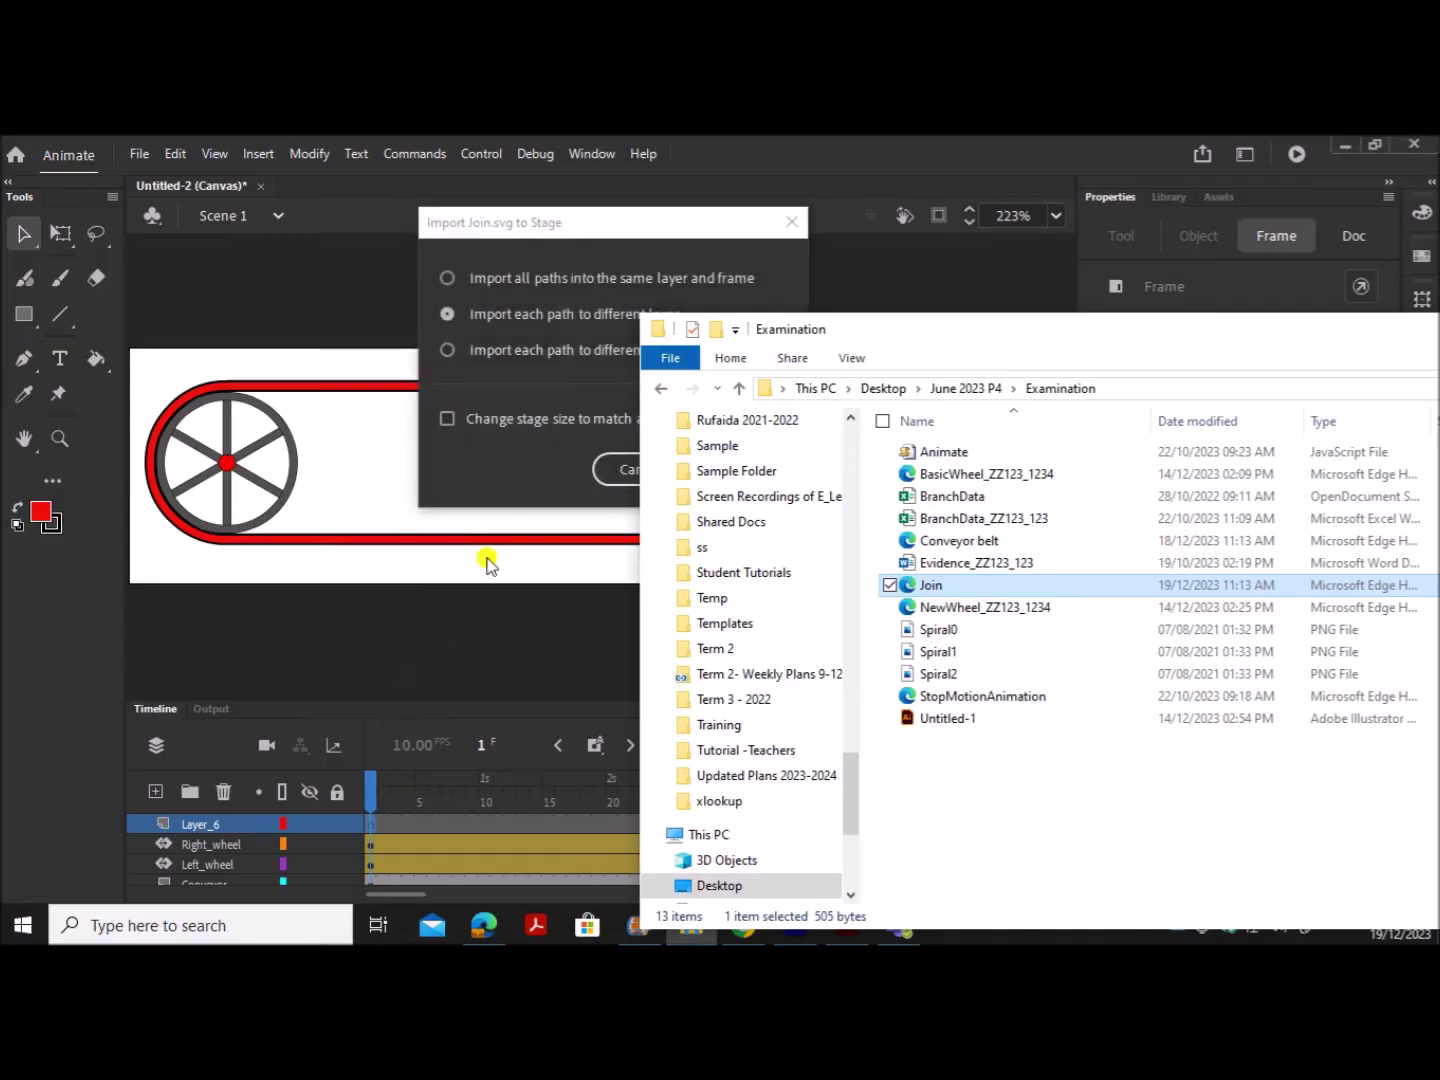
left_click(554, 280)
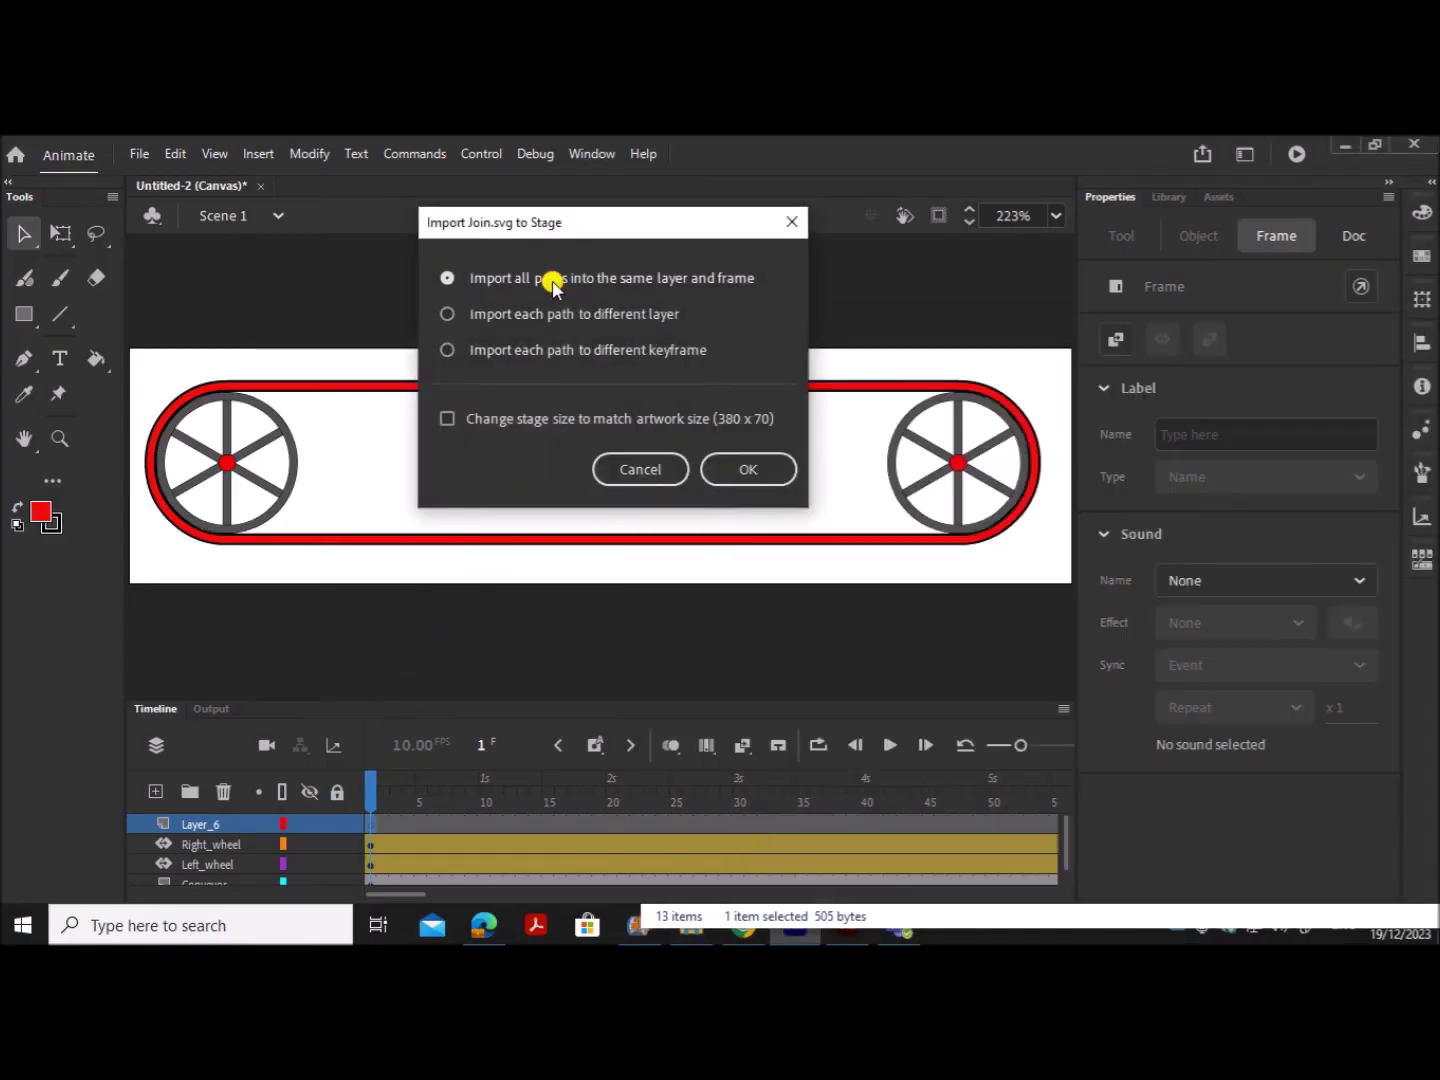
left_click(739, 469)
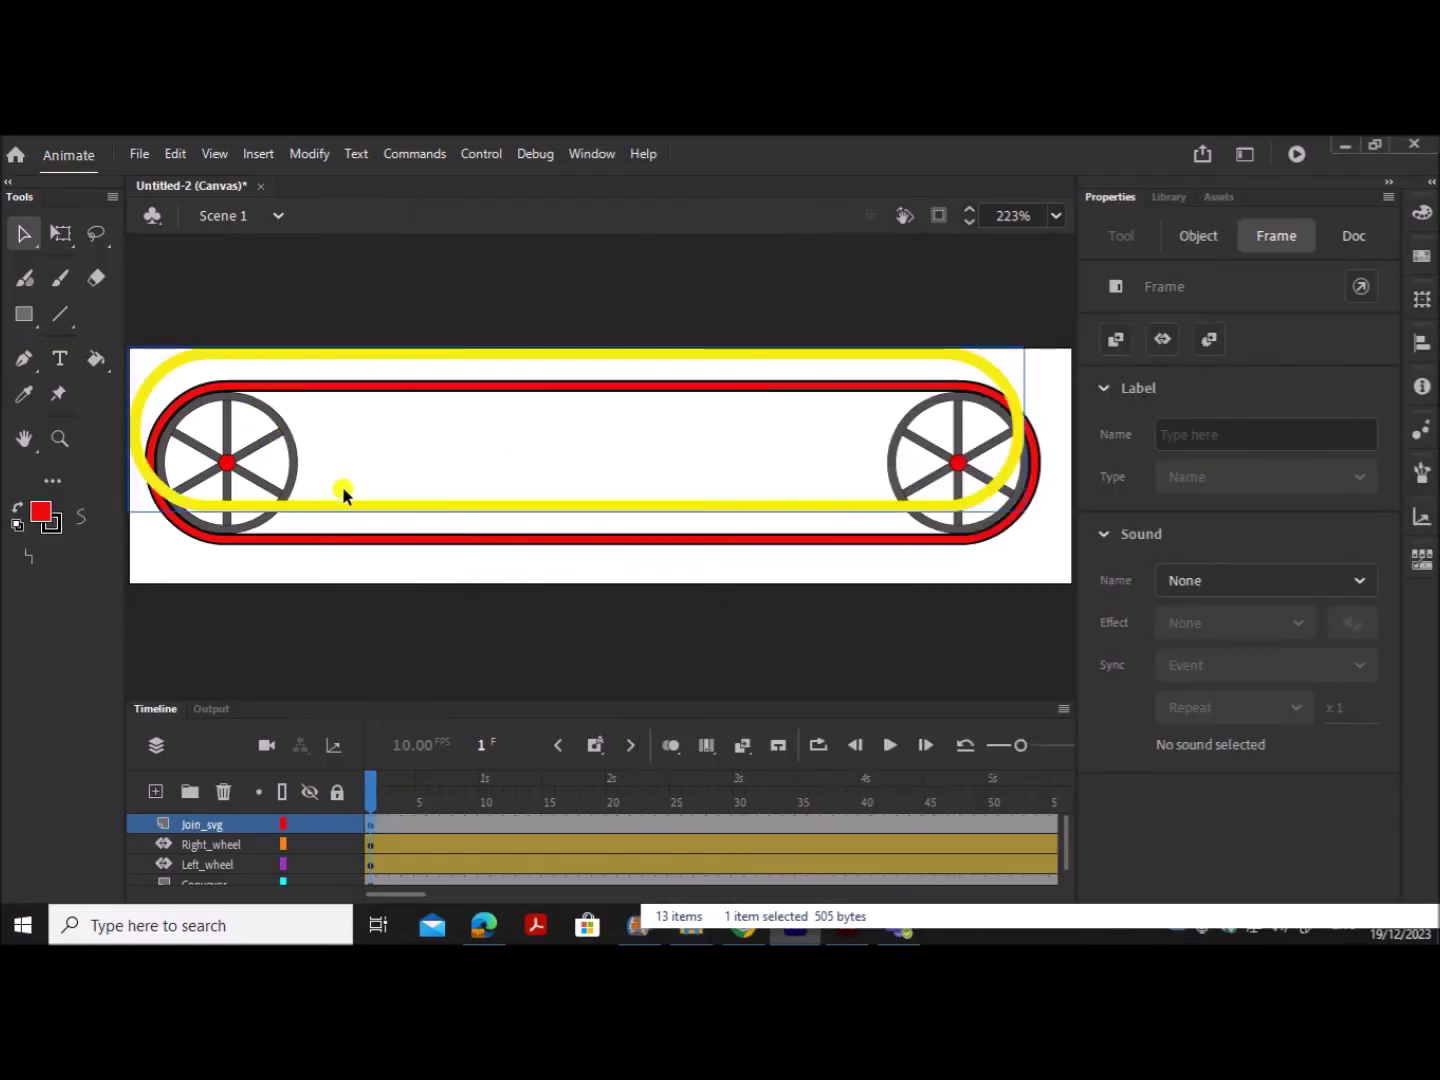
left_click_drag(351, 508, 372, 540)
left_click(381, 574)
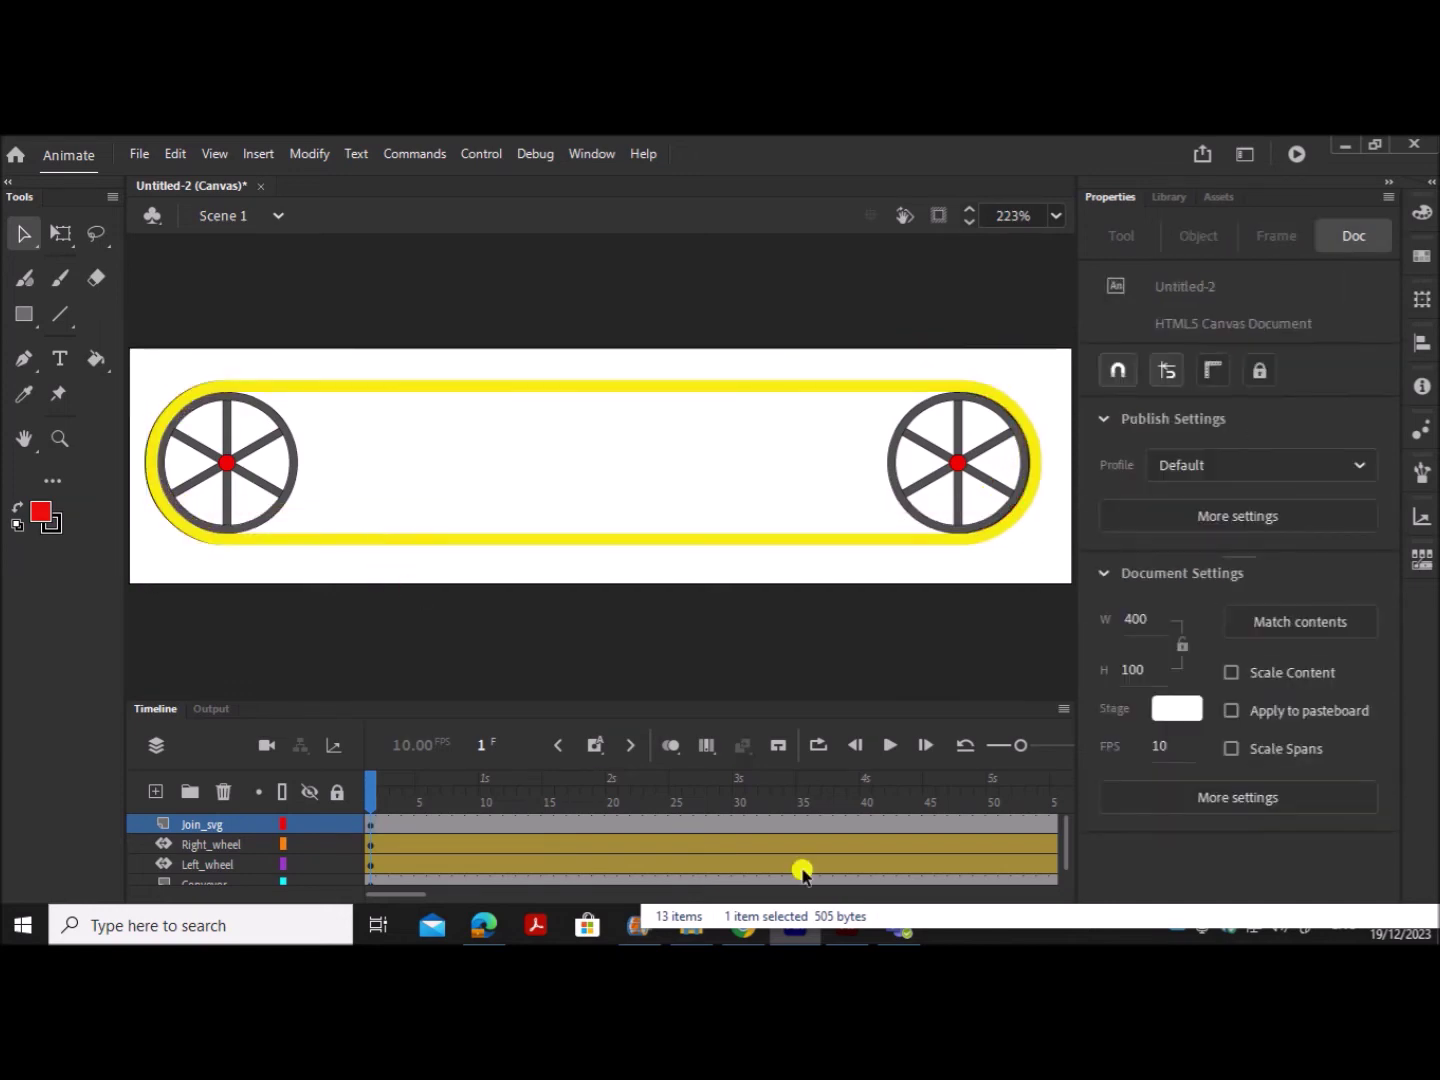
Step: Add a layer above Join_svg, name it "Mask", and select its first frame
left_click(158, 793)
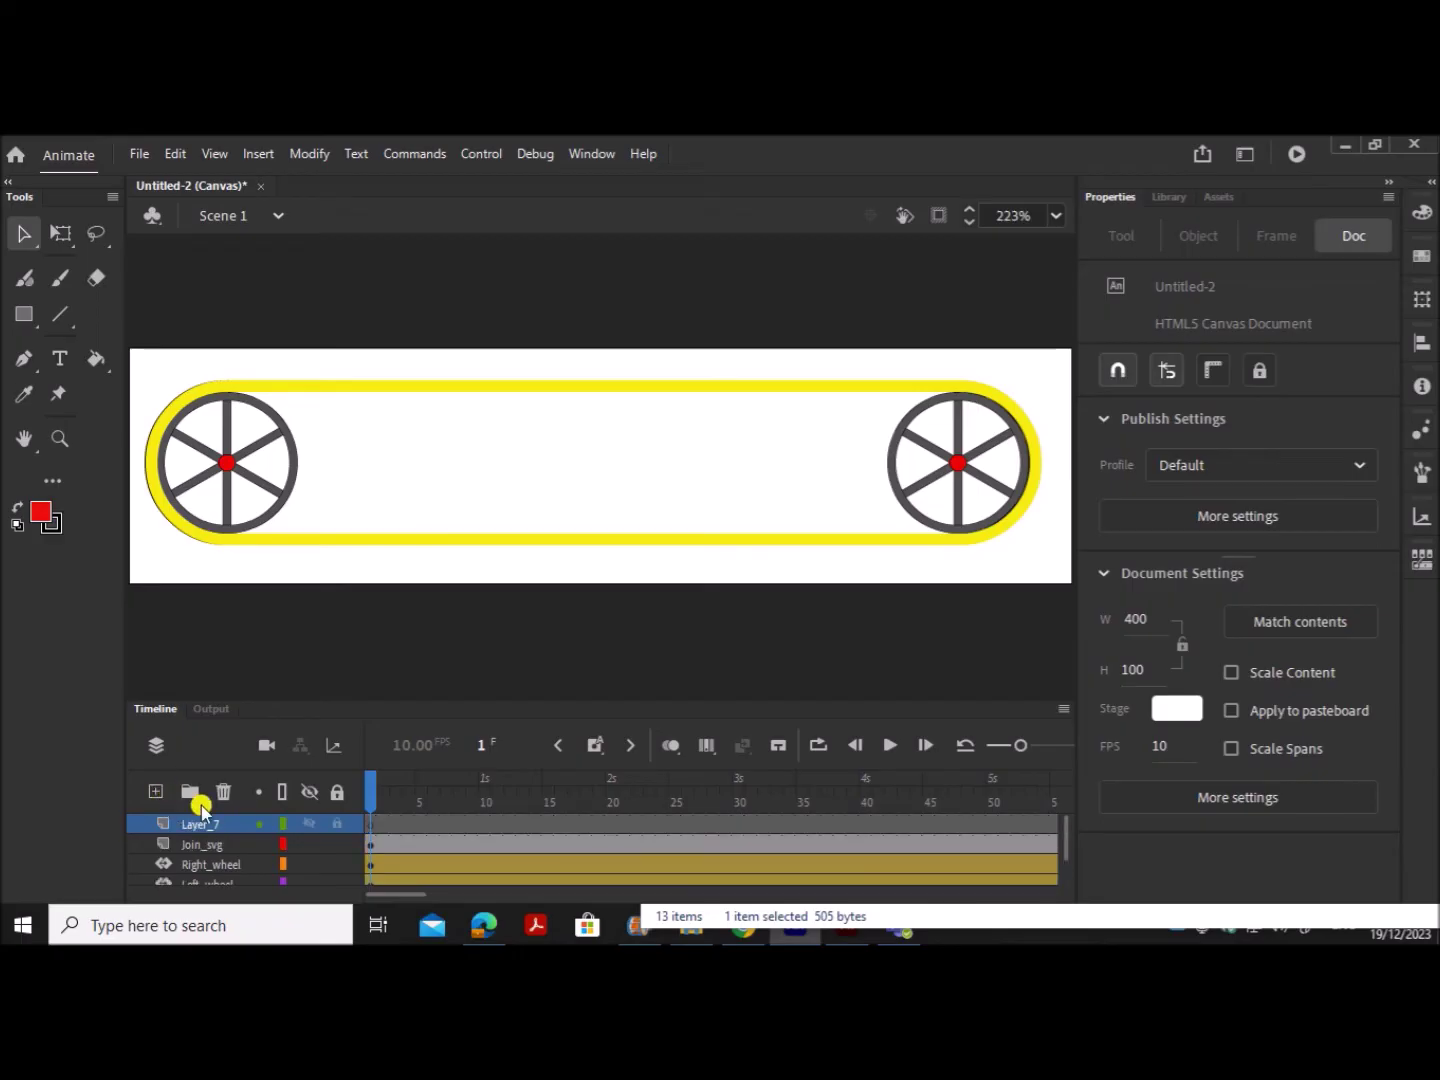
double_click(205, 823)
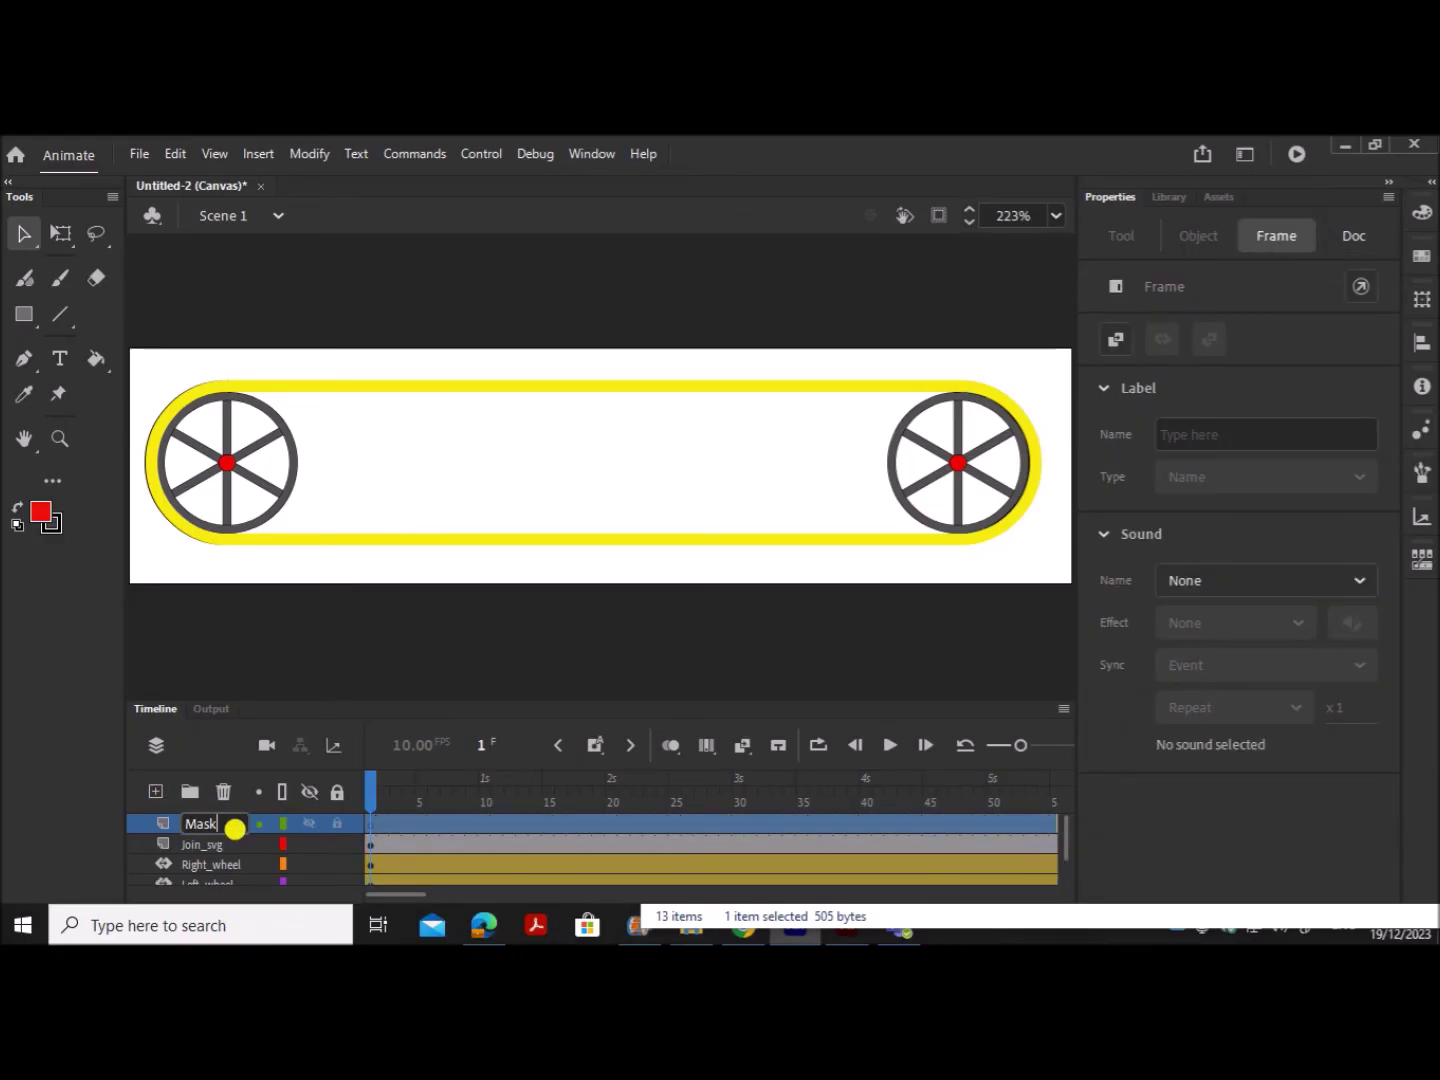
type("Mask")
left_click(373, 826)
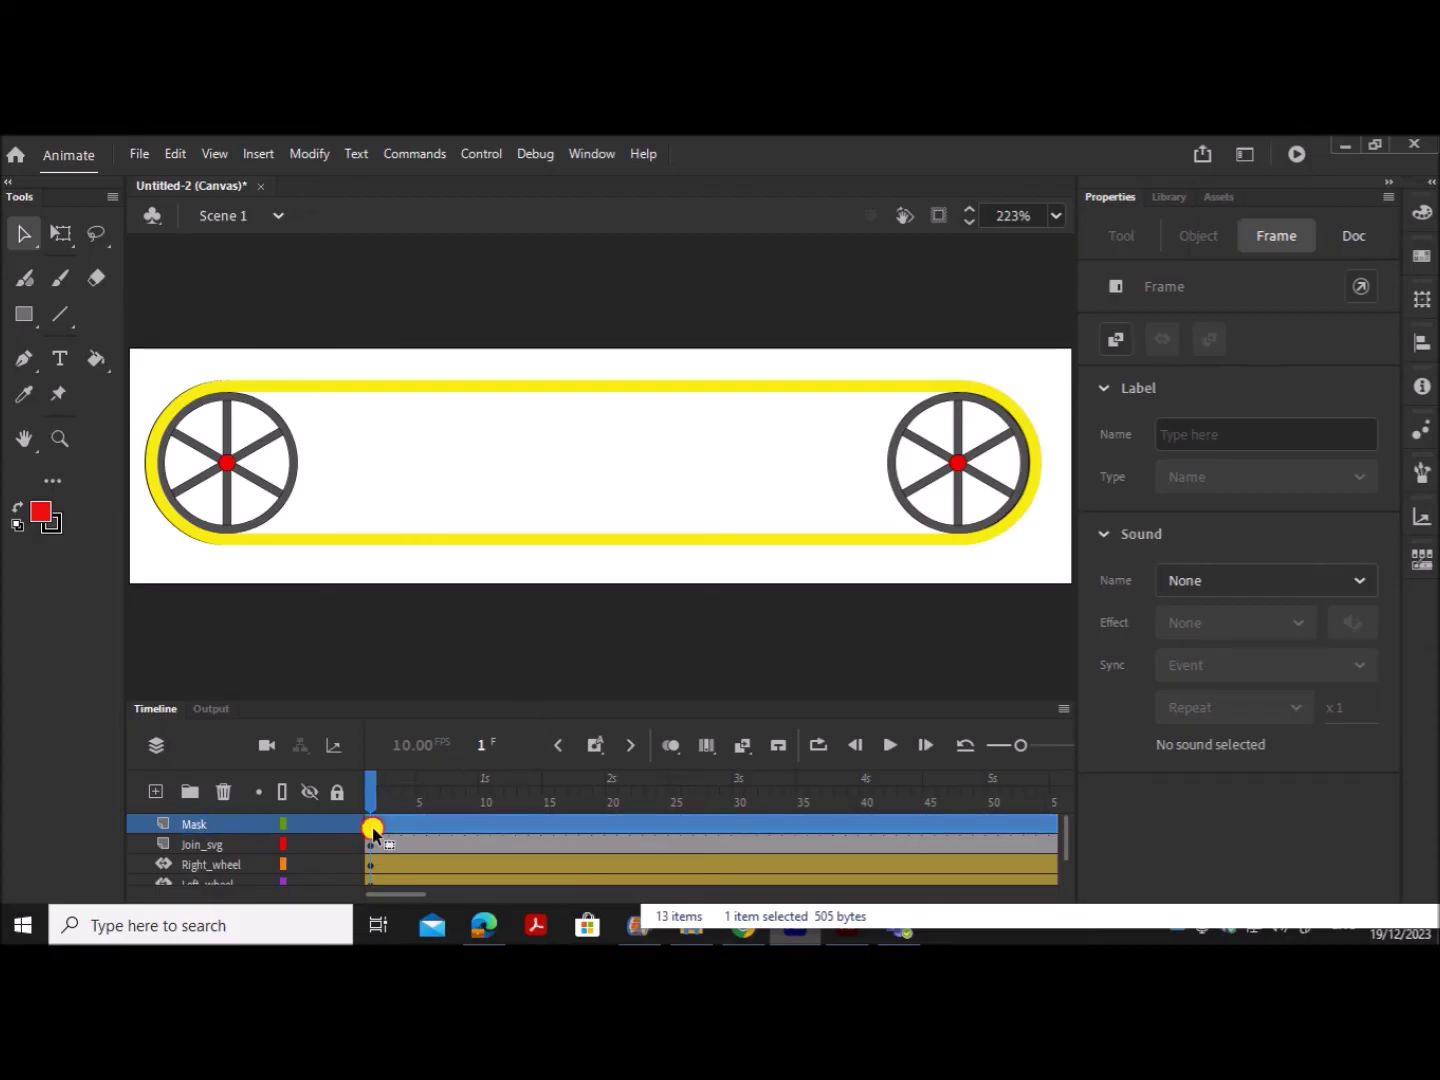
Step: Review the exam paper's yellow join requirement and belt diagrams, and return to Animate
left_click(483, 924)
scroll(505, 426, "up", 3)
scroll(476, 599, "down", 1)
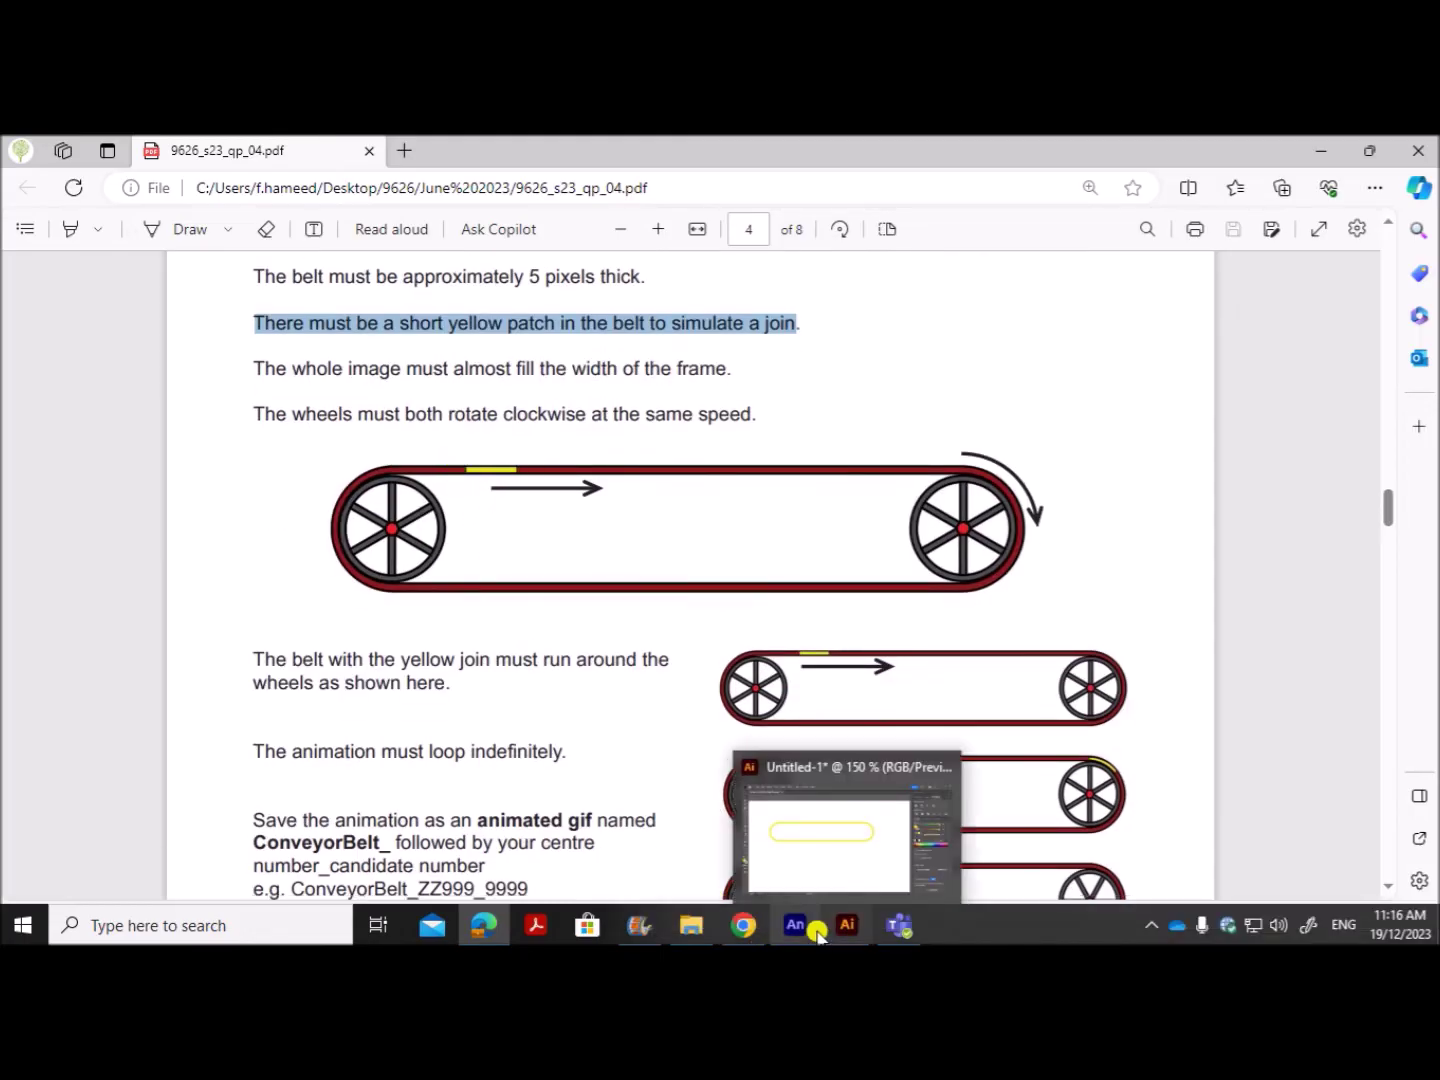
left_click(815, 929)
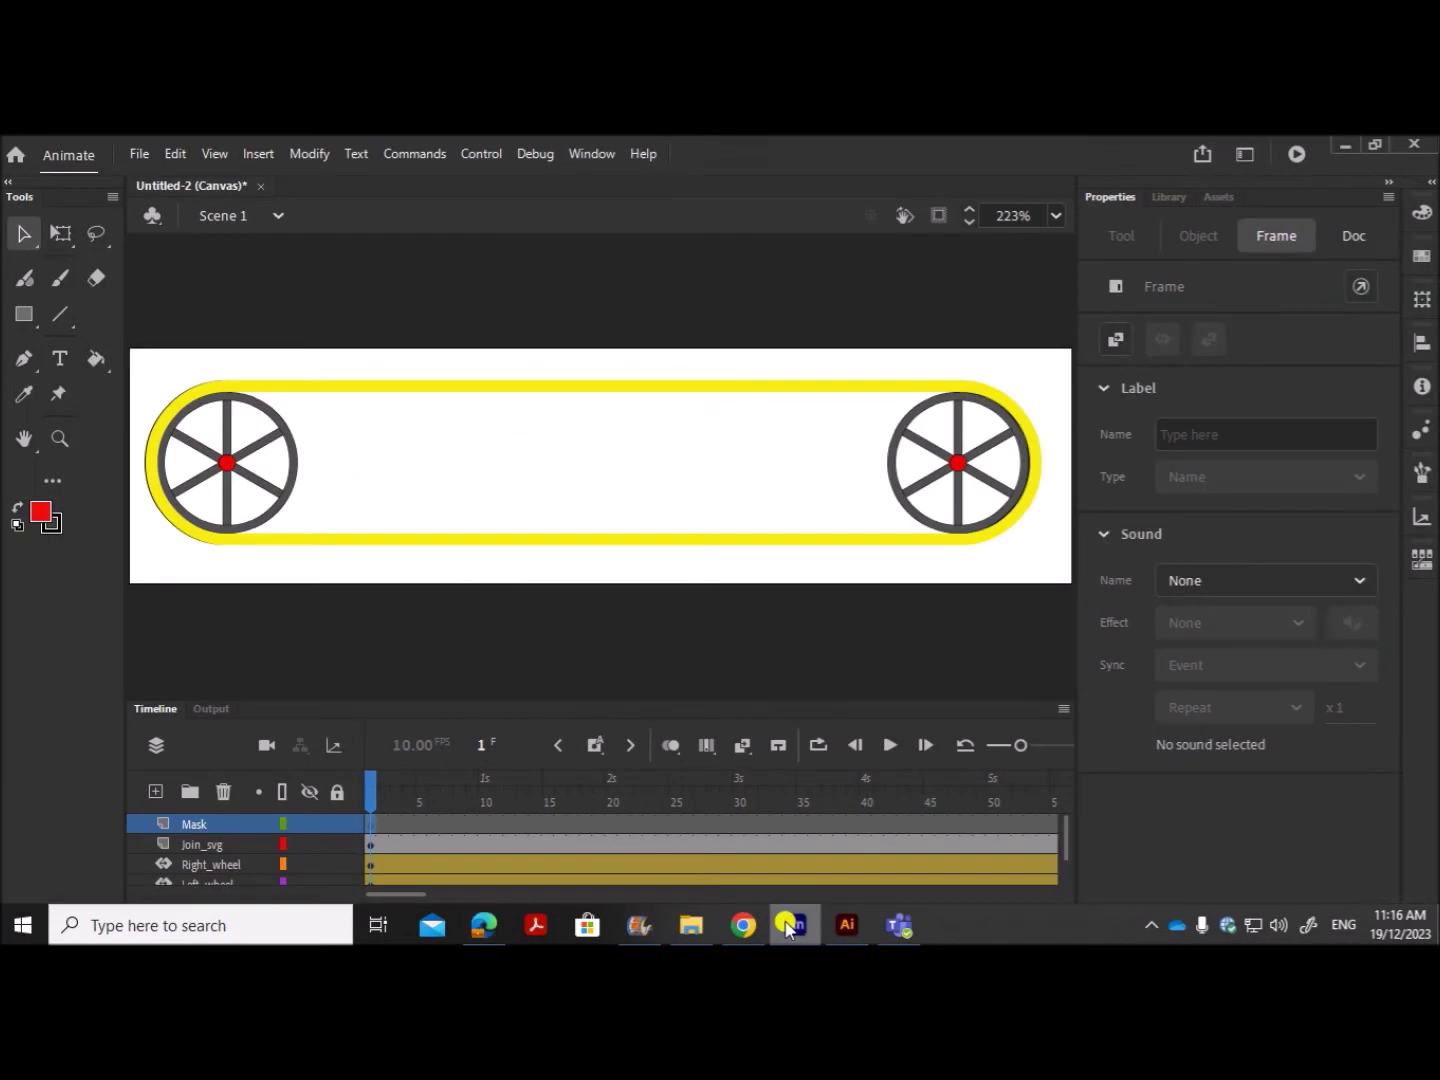
Step: Draw a red rectangle about 29.6 by 16.2 px on the Mask layer, over the belt's top edge at about X 109.5, Y 9.85
left_click(24, 316)
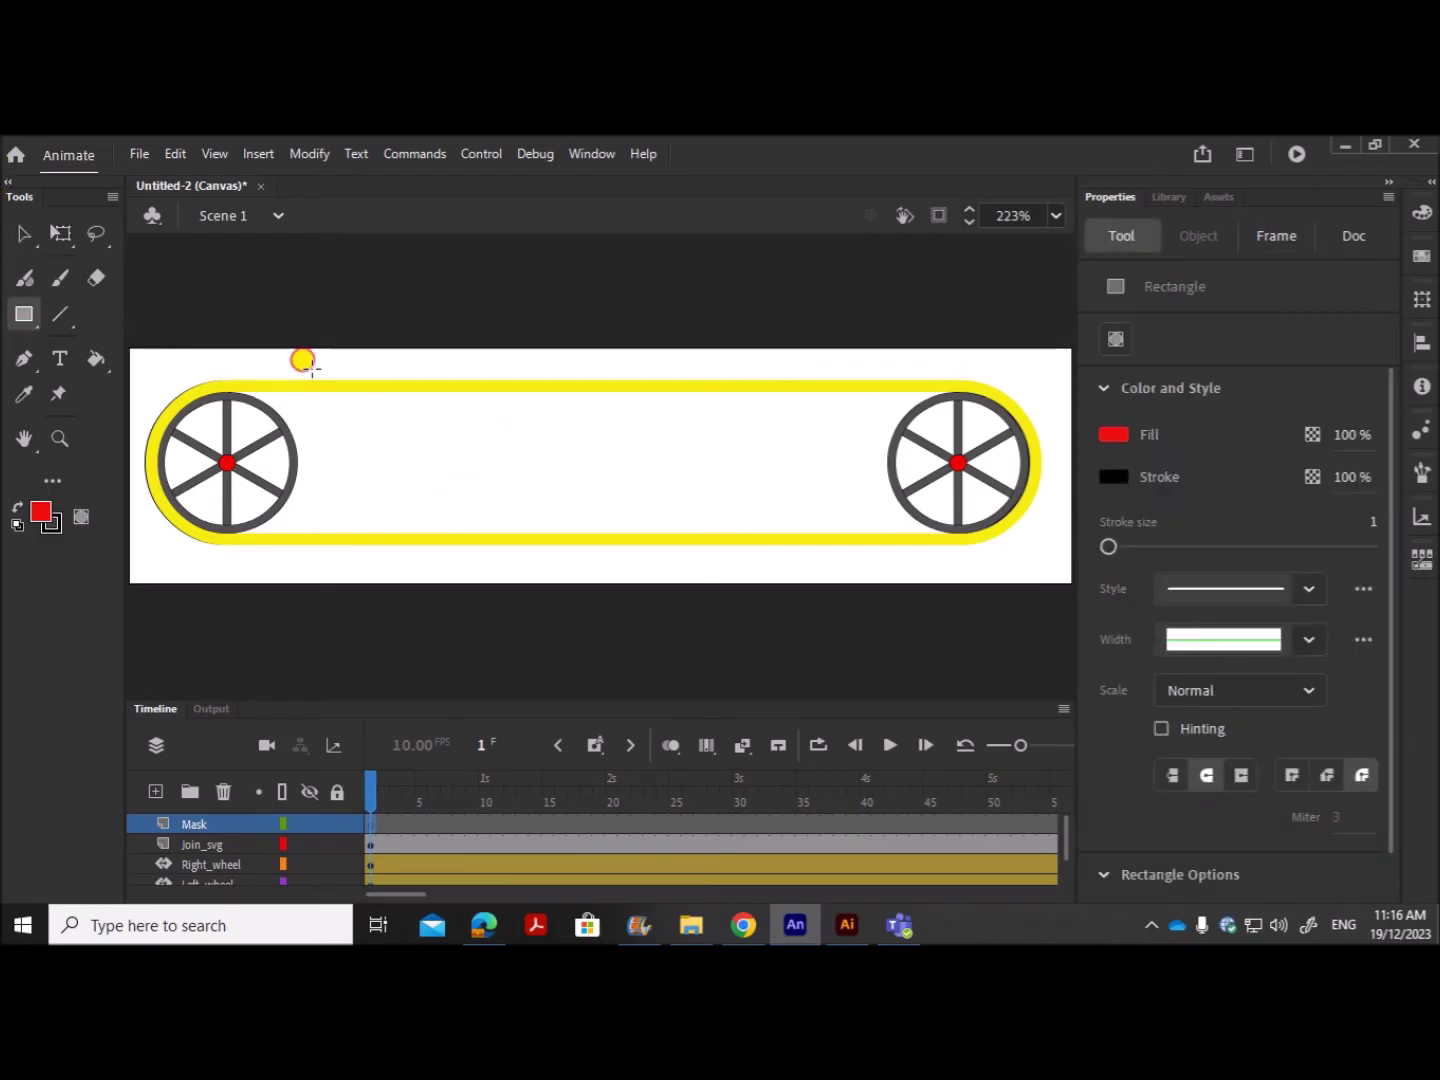
left_click_drag(311, 368, 383, 408)
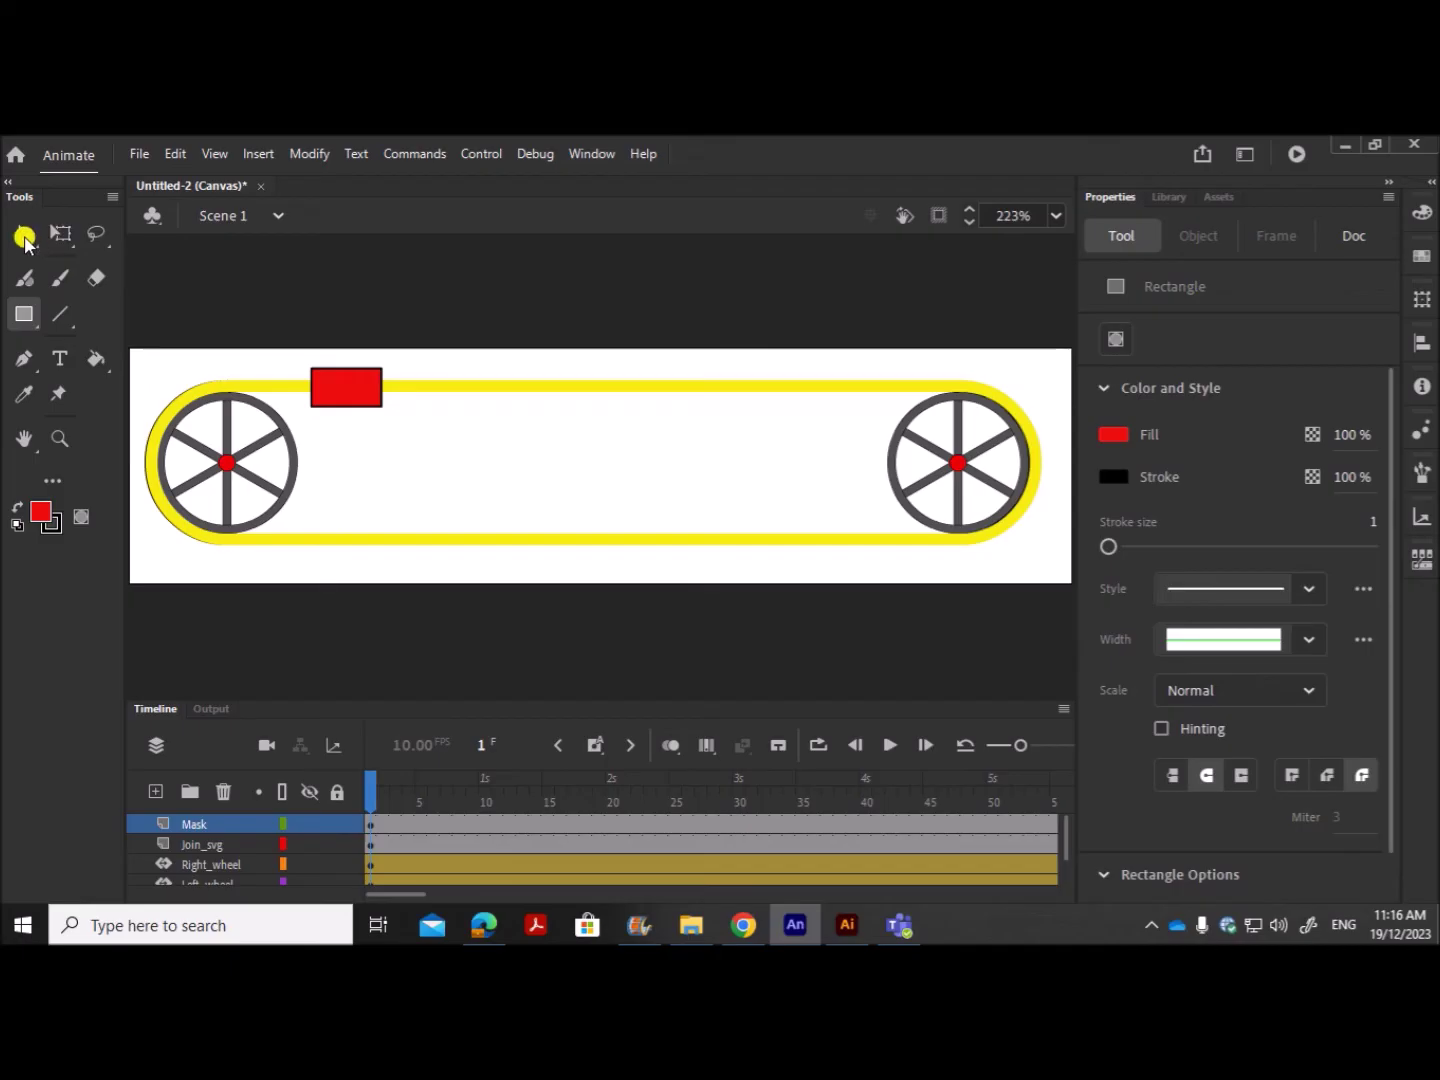
left_click(22, 235)
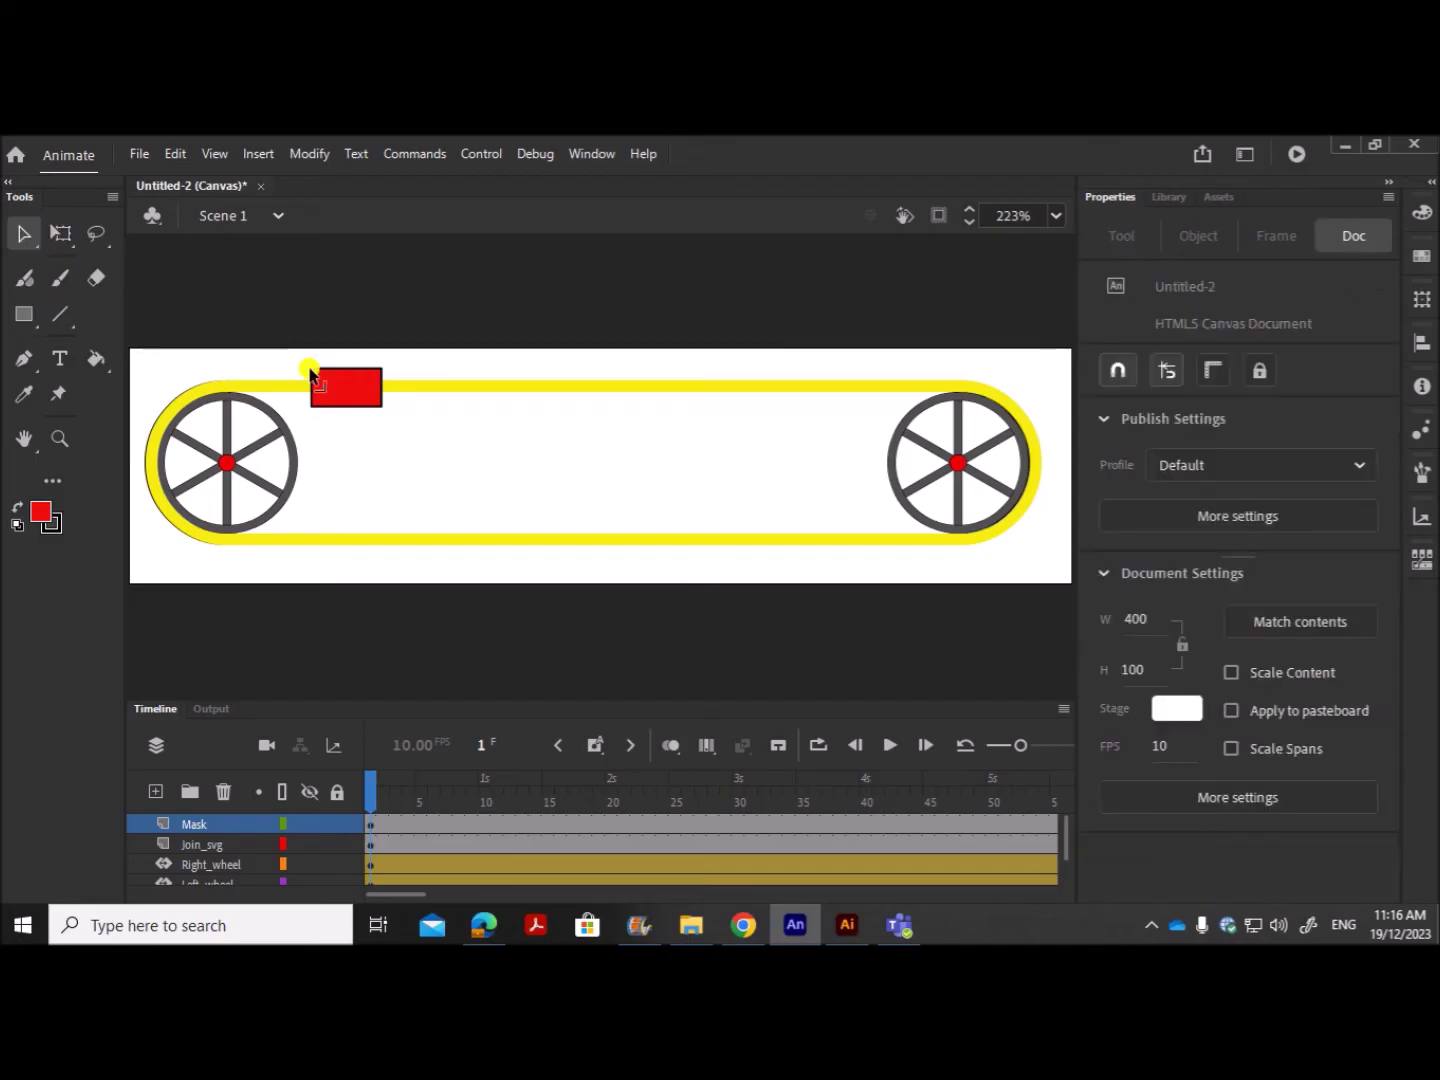
left_click(368, 826)
left_click_drag(347, 392, 421, 398)
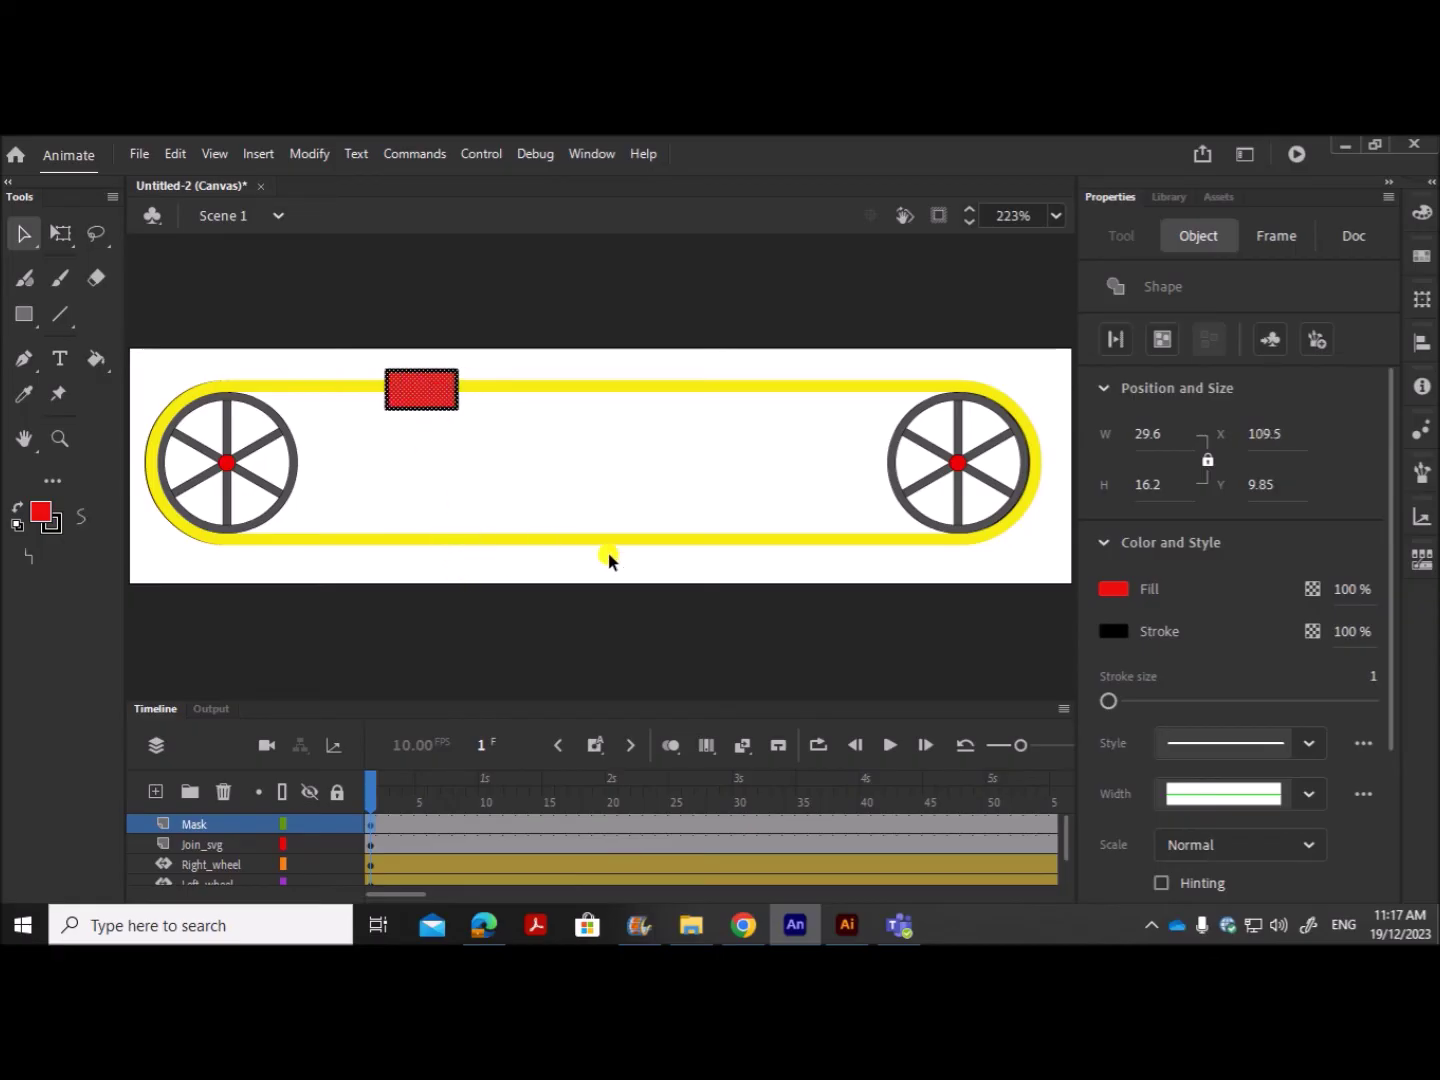
left_click(725, 616)
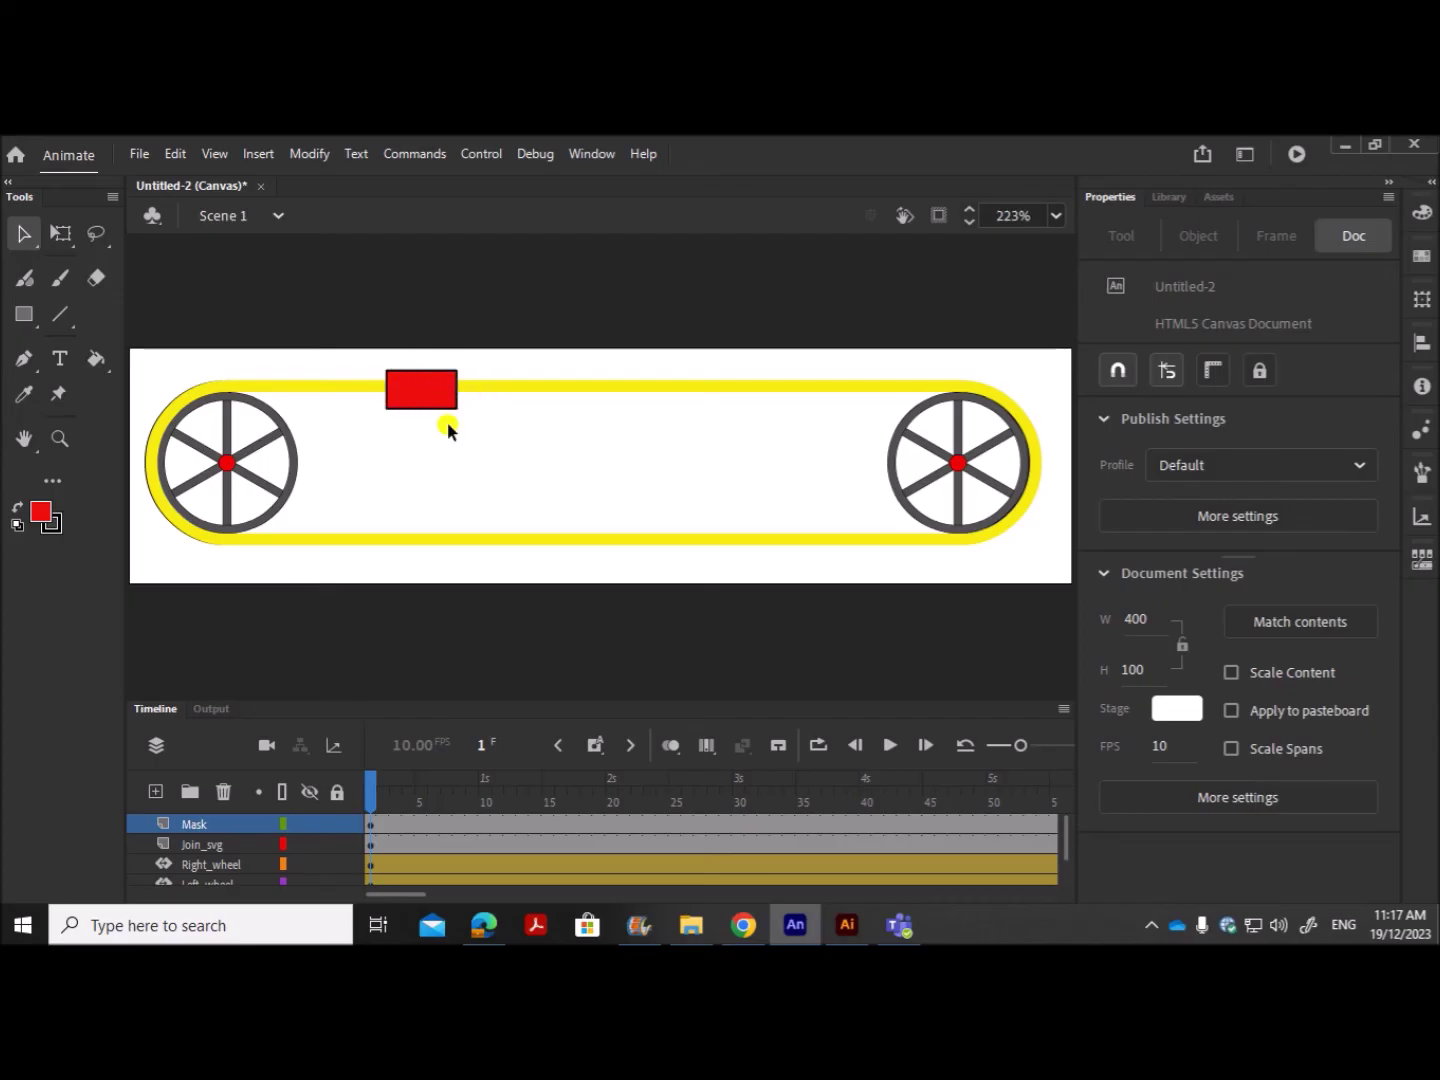
left_click(408, 400)
left_click(428, 403)
left_click(379, 636)
Step: Insert a blank keyframe at frame 10 of the Mask layer
left_click(484, 818)
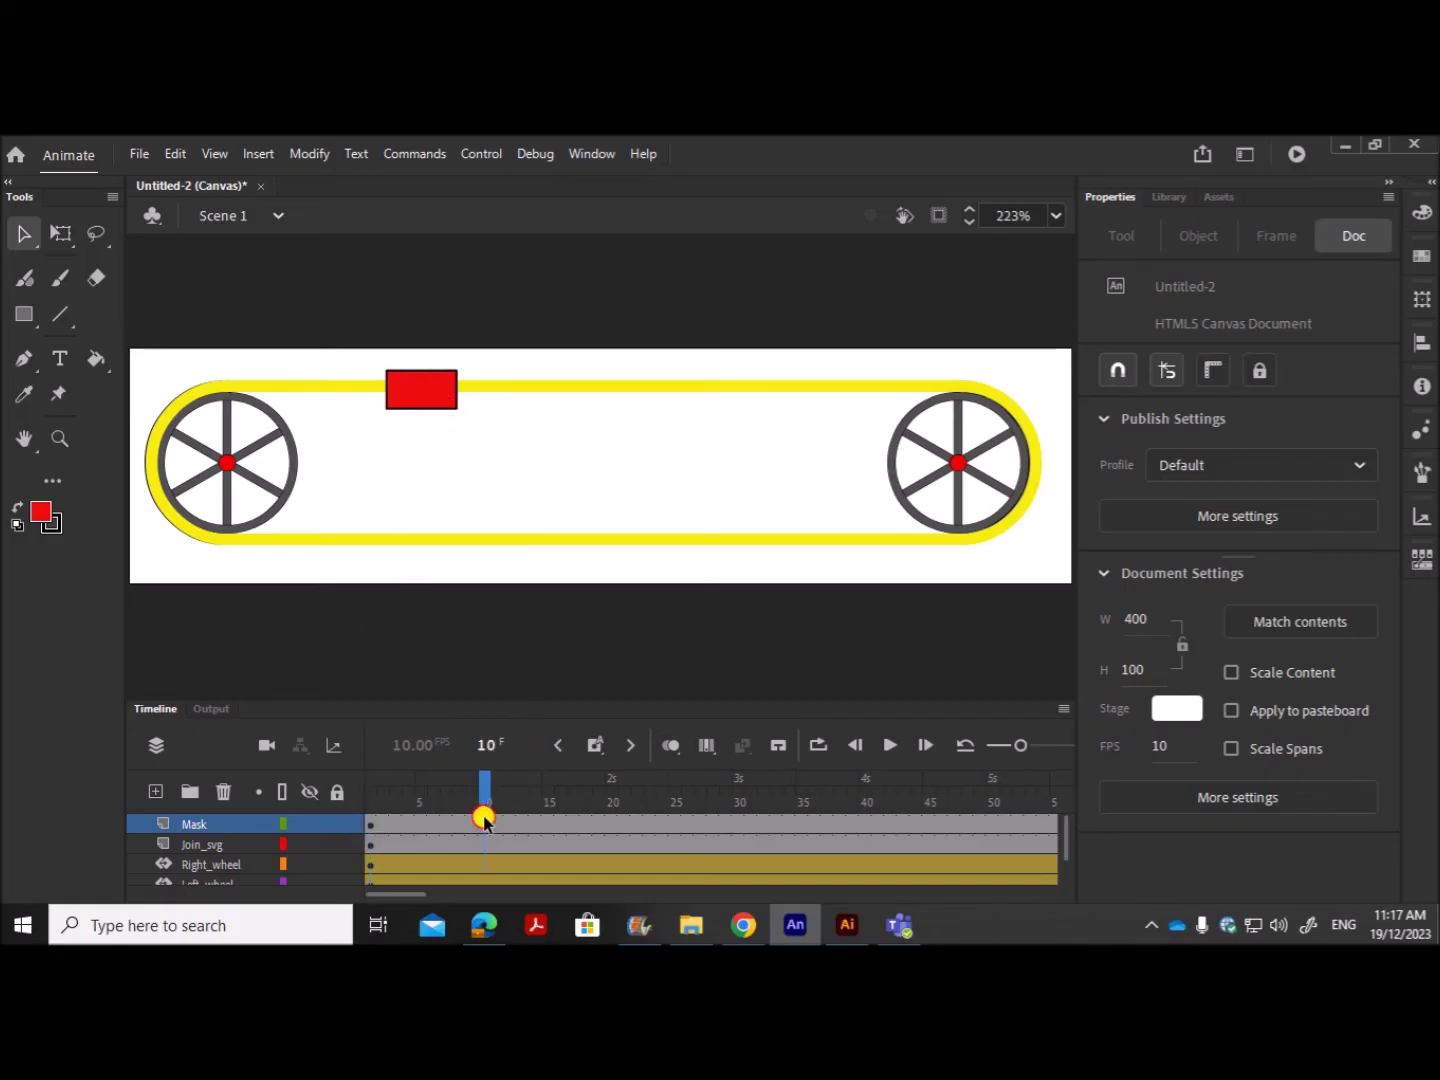
right_click(484, 818)
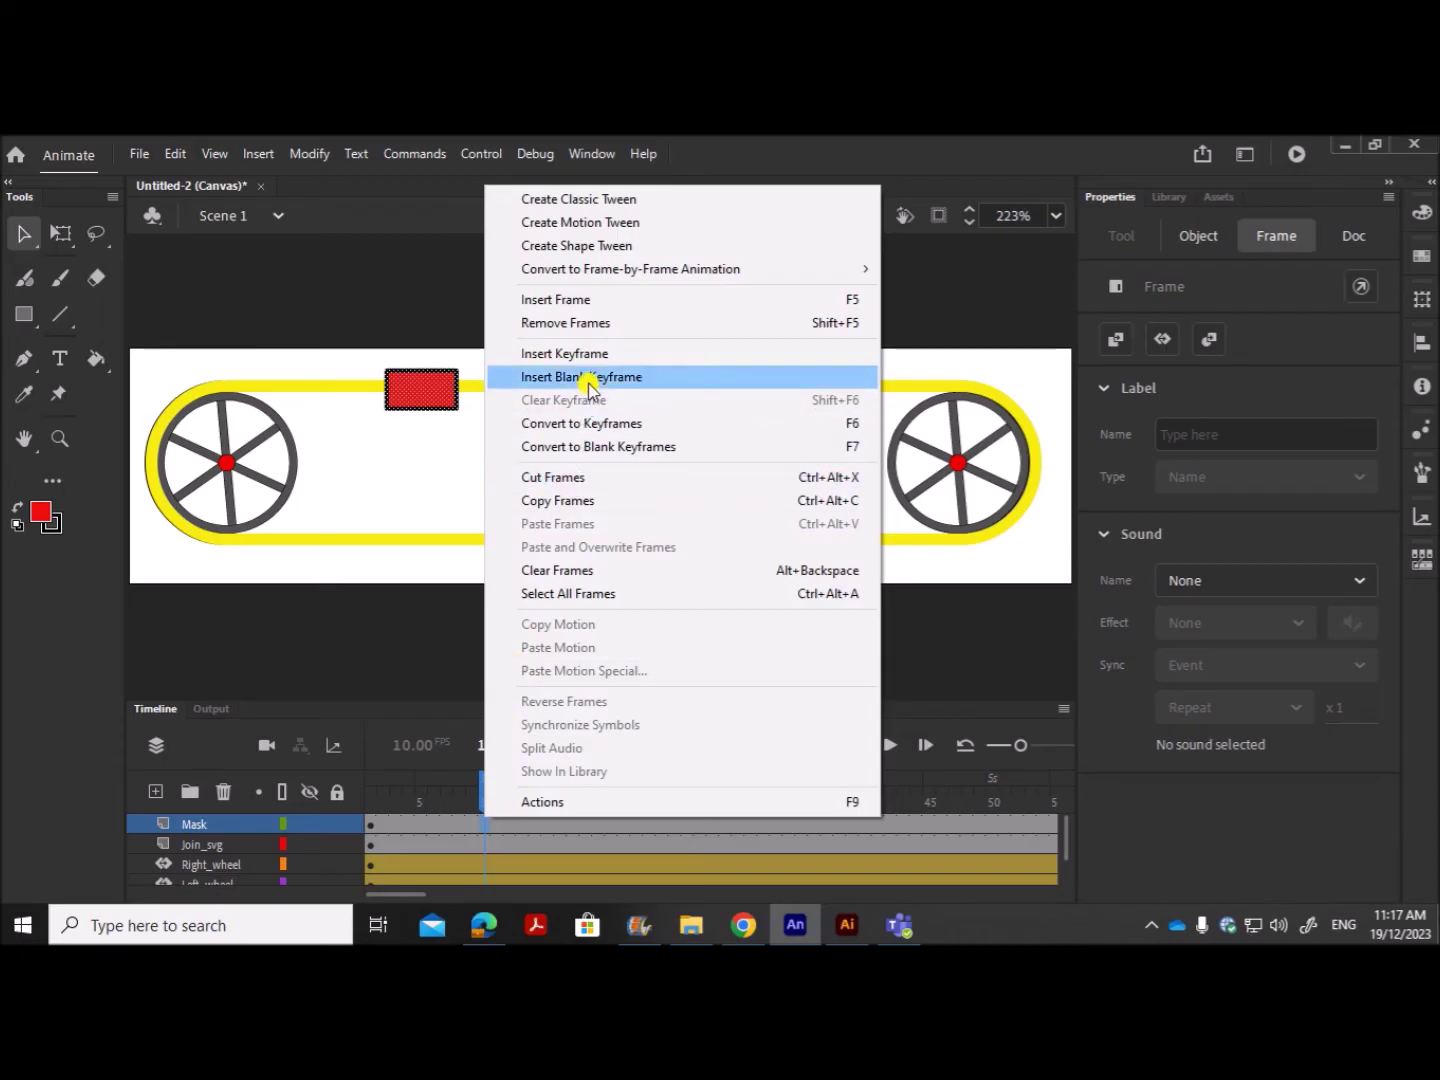
left_click(592, 378)
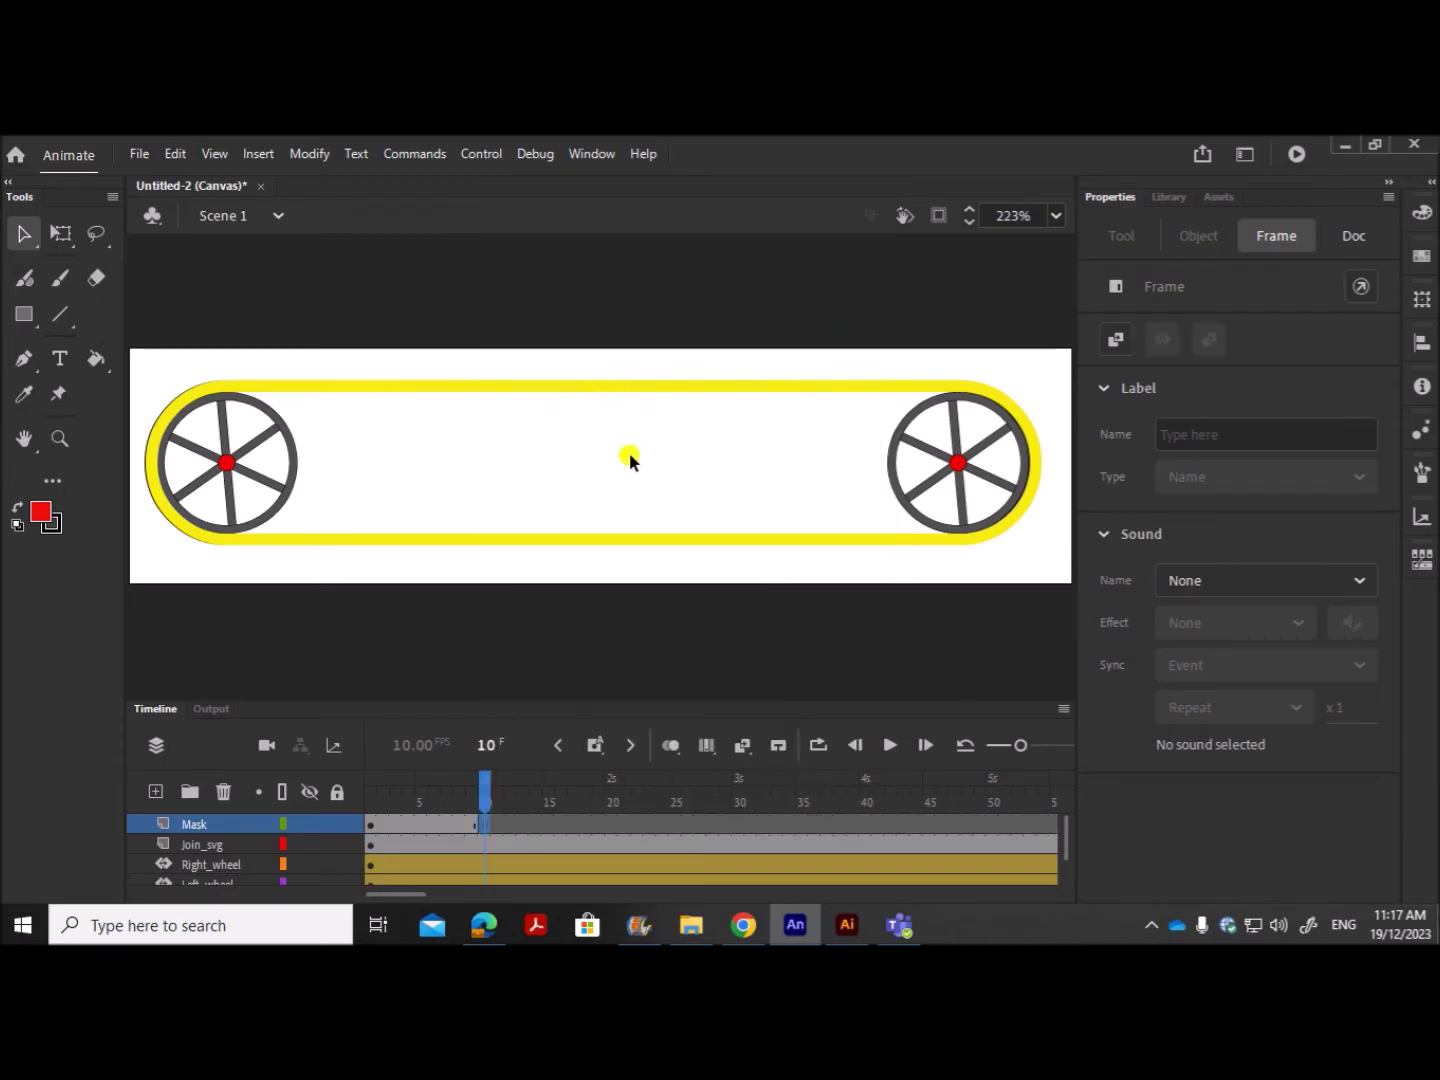
Step: Copy the red rectangle from frame 1 into frame 10 of the Mask layer, over the right wheel's upper belt curve at about X 357.7, Y 14.45
left_click(368, 824)
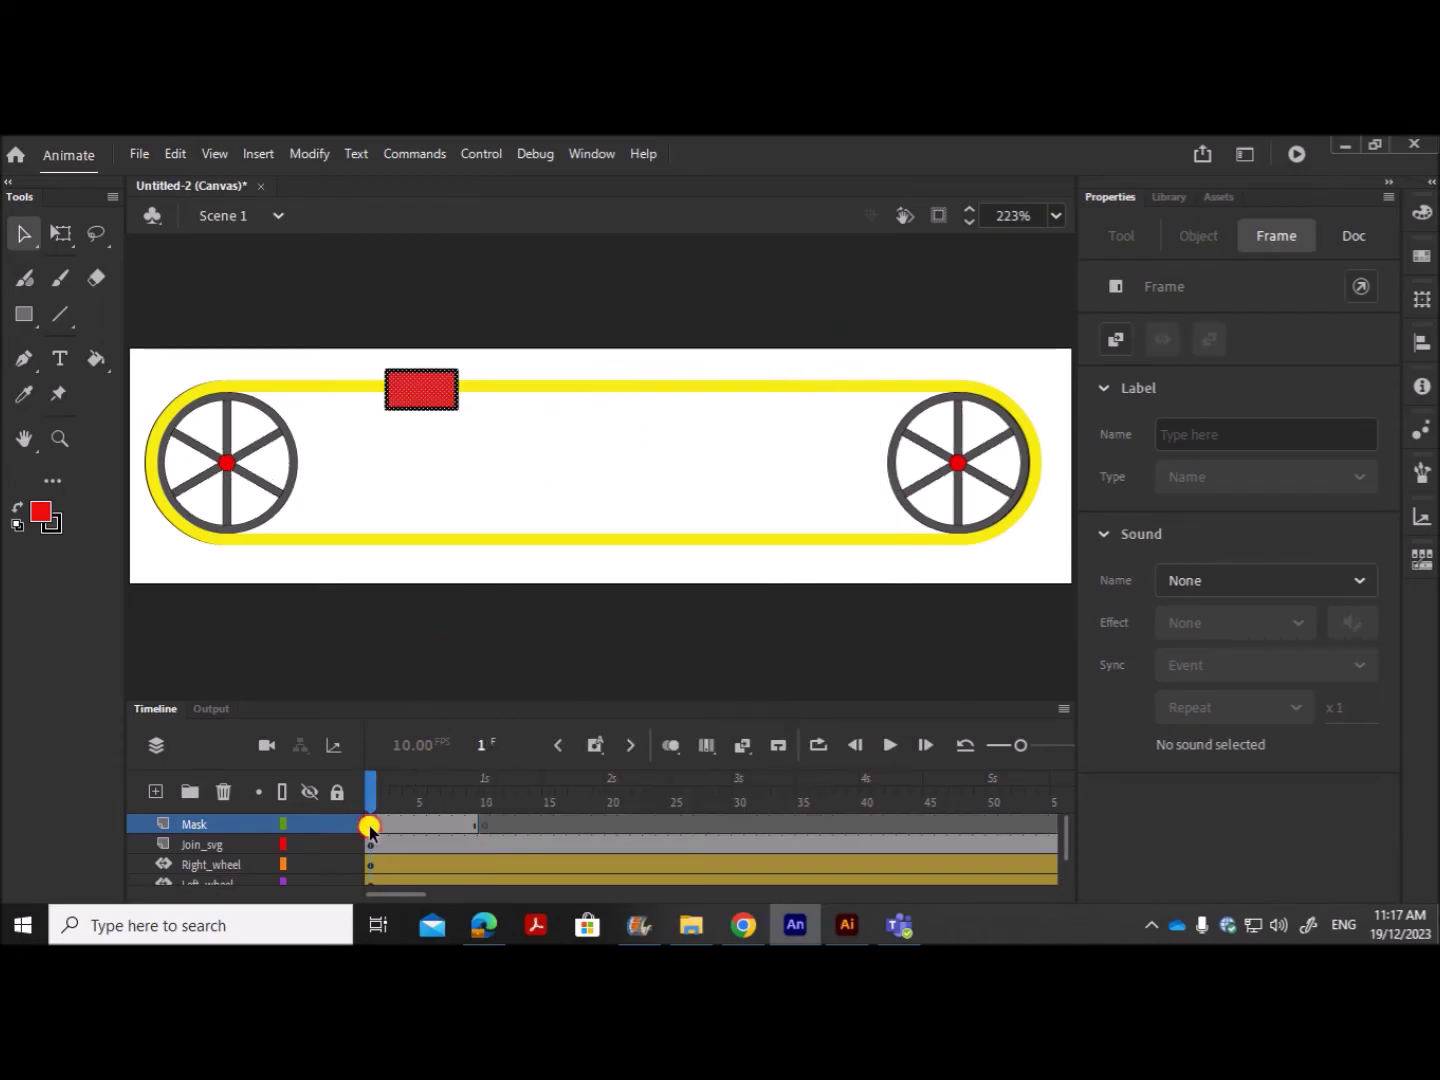
left_click(436, 393)
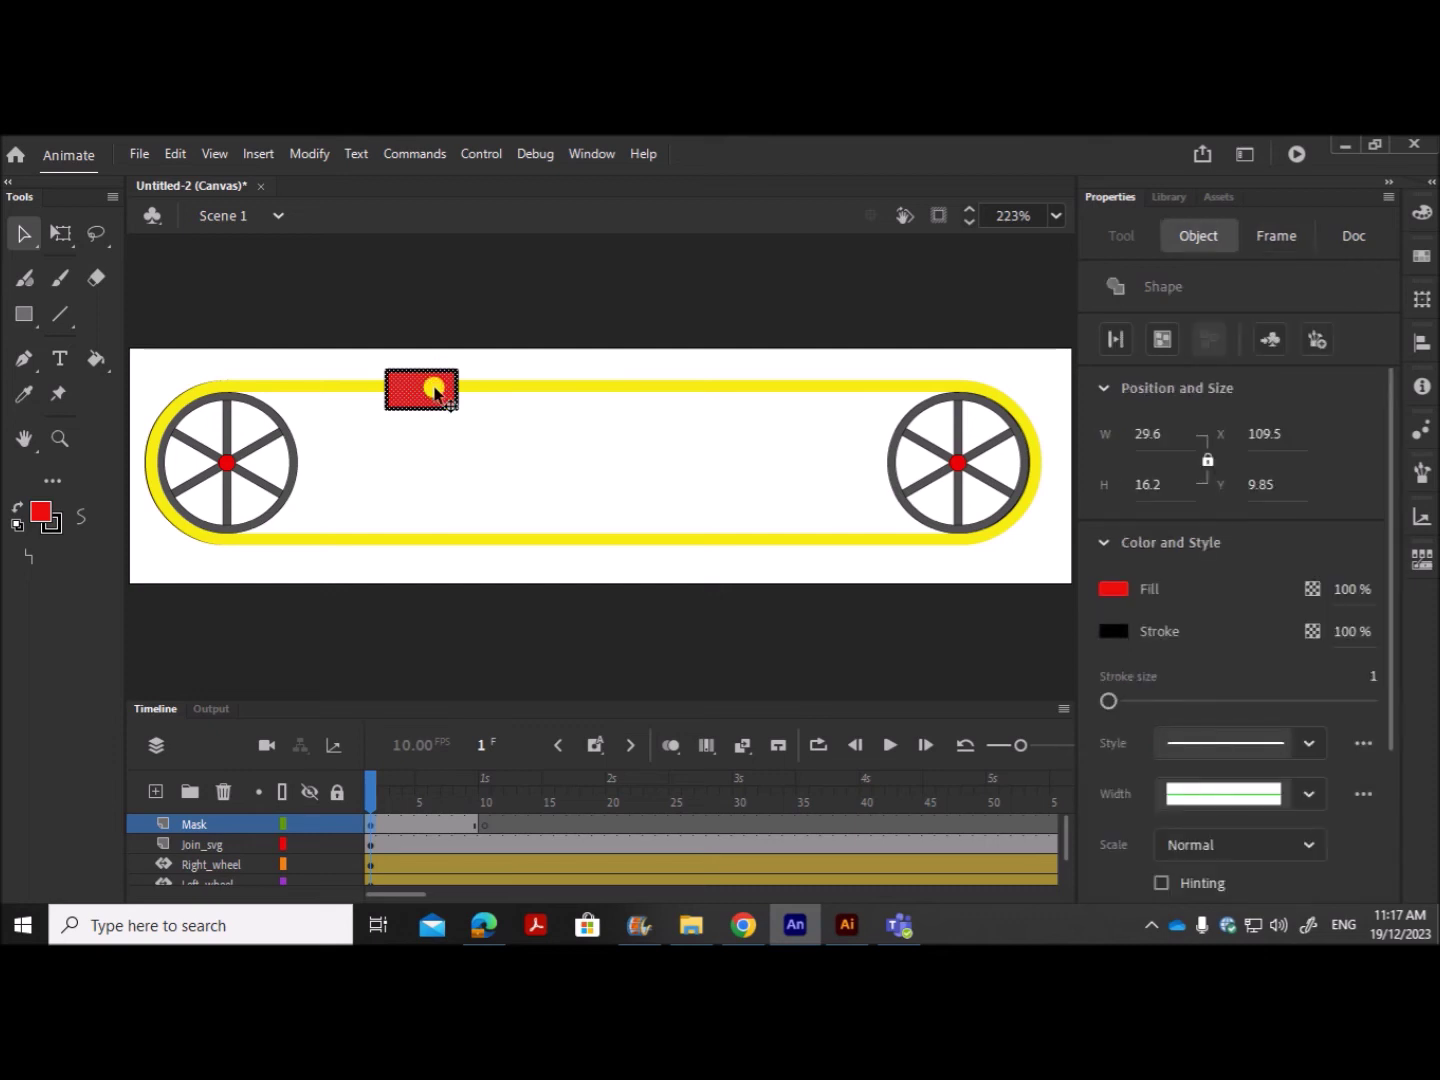
left_click(477, 828)
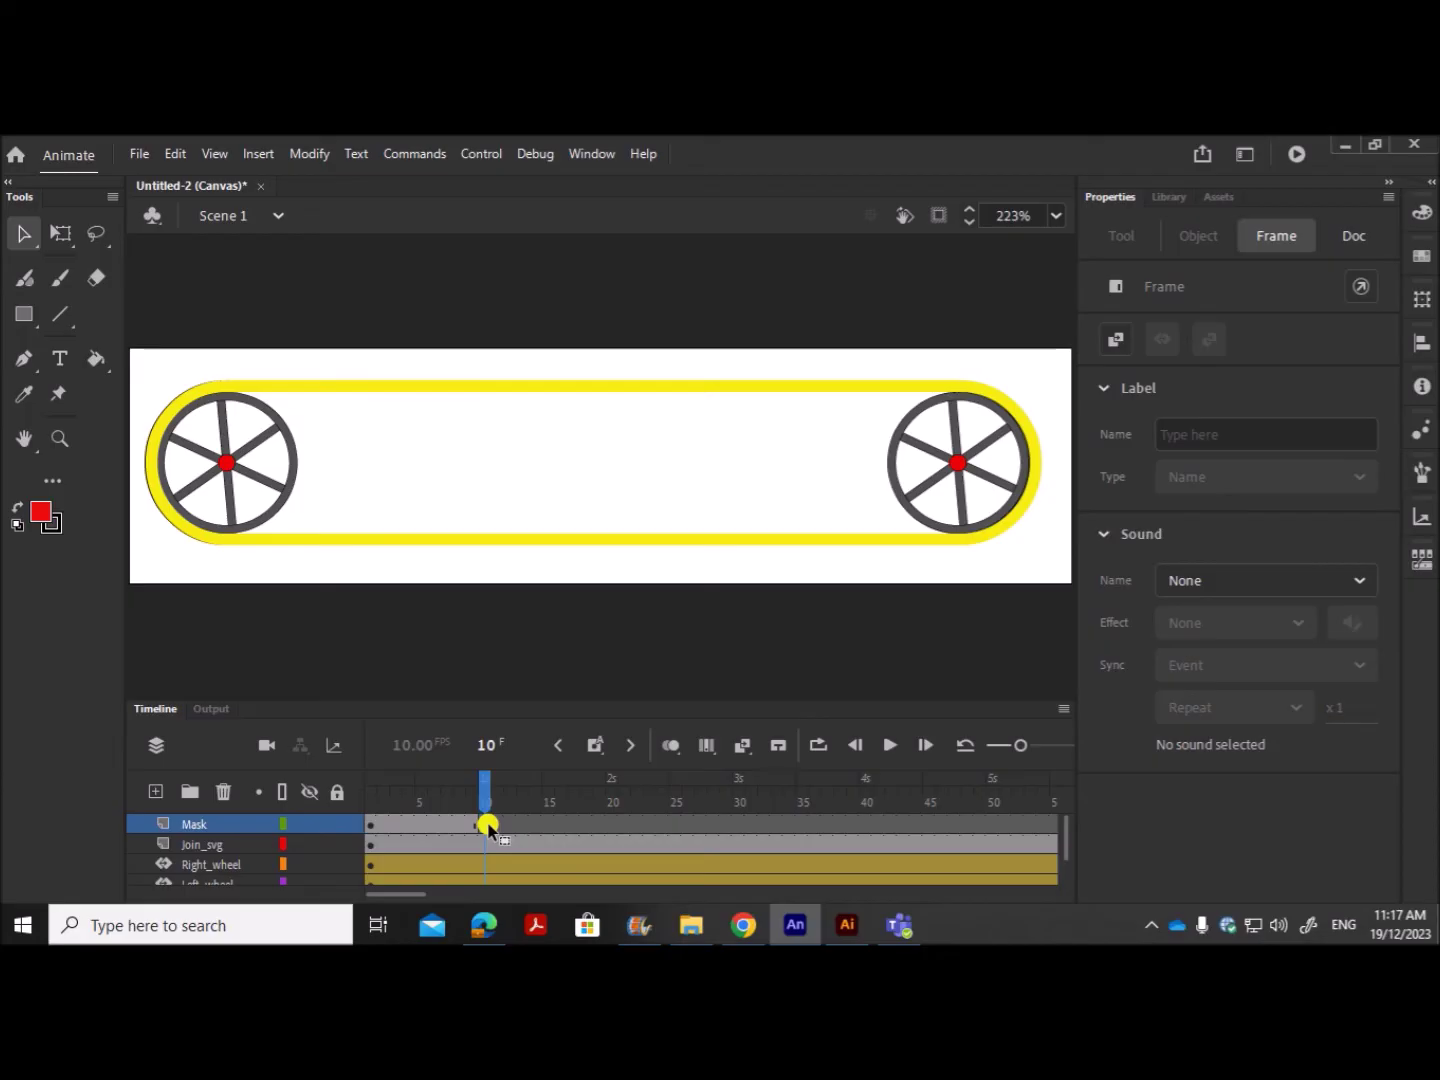
key("ctrl+v")
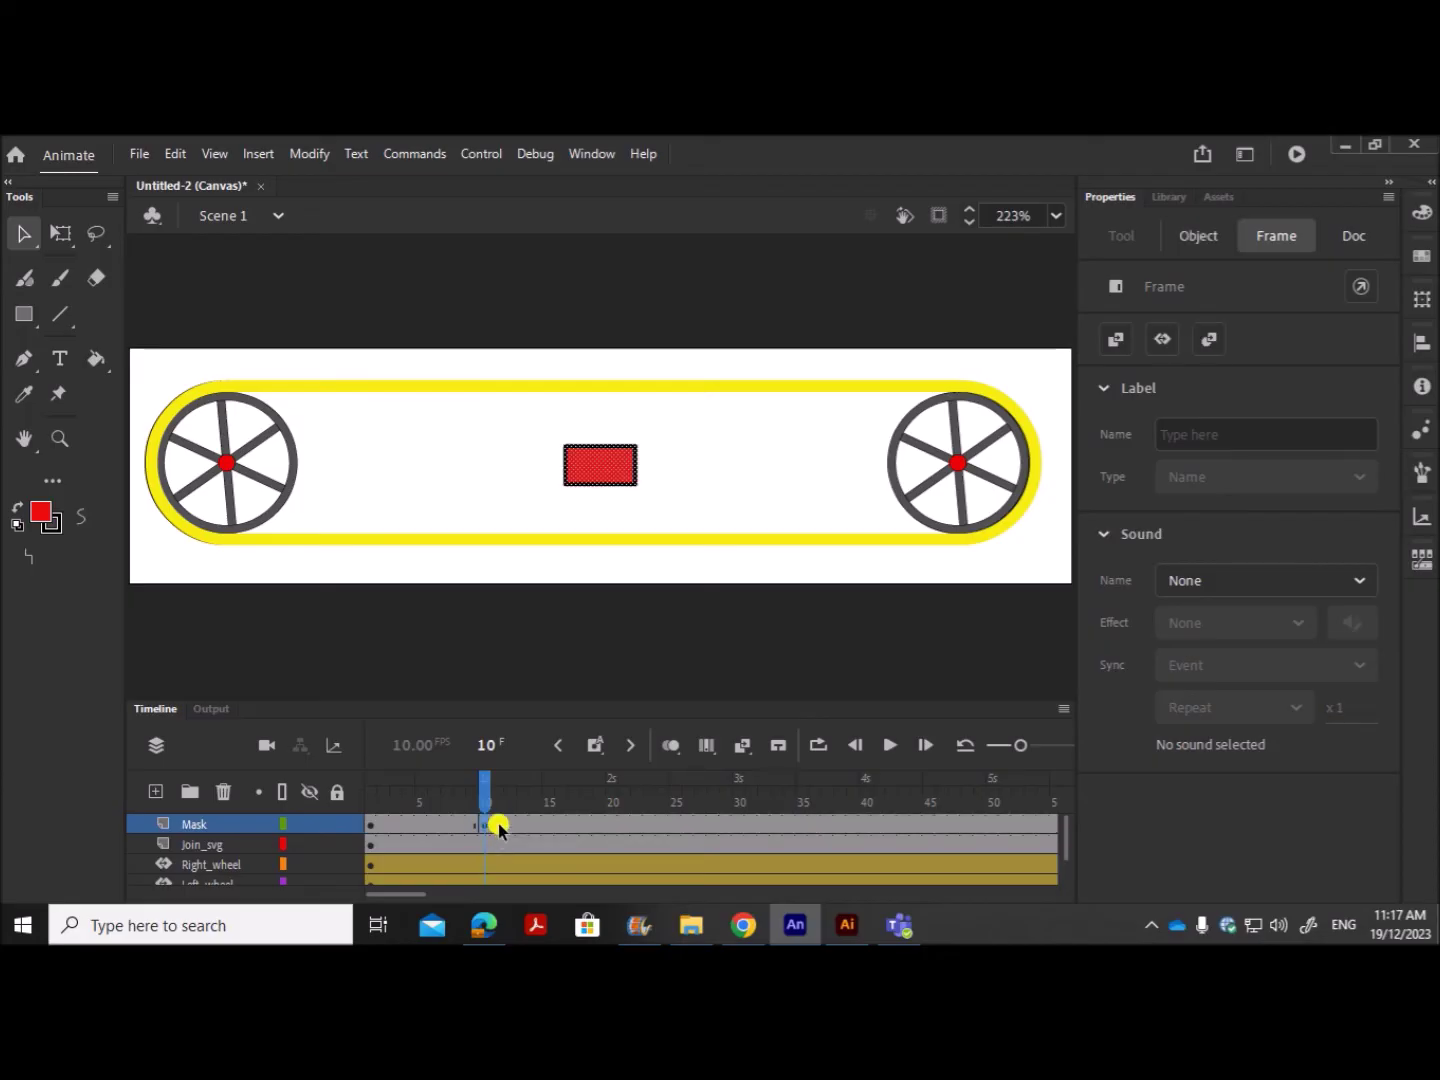
left_click_drag(608, 471, 1014, 406)
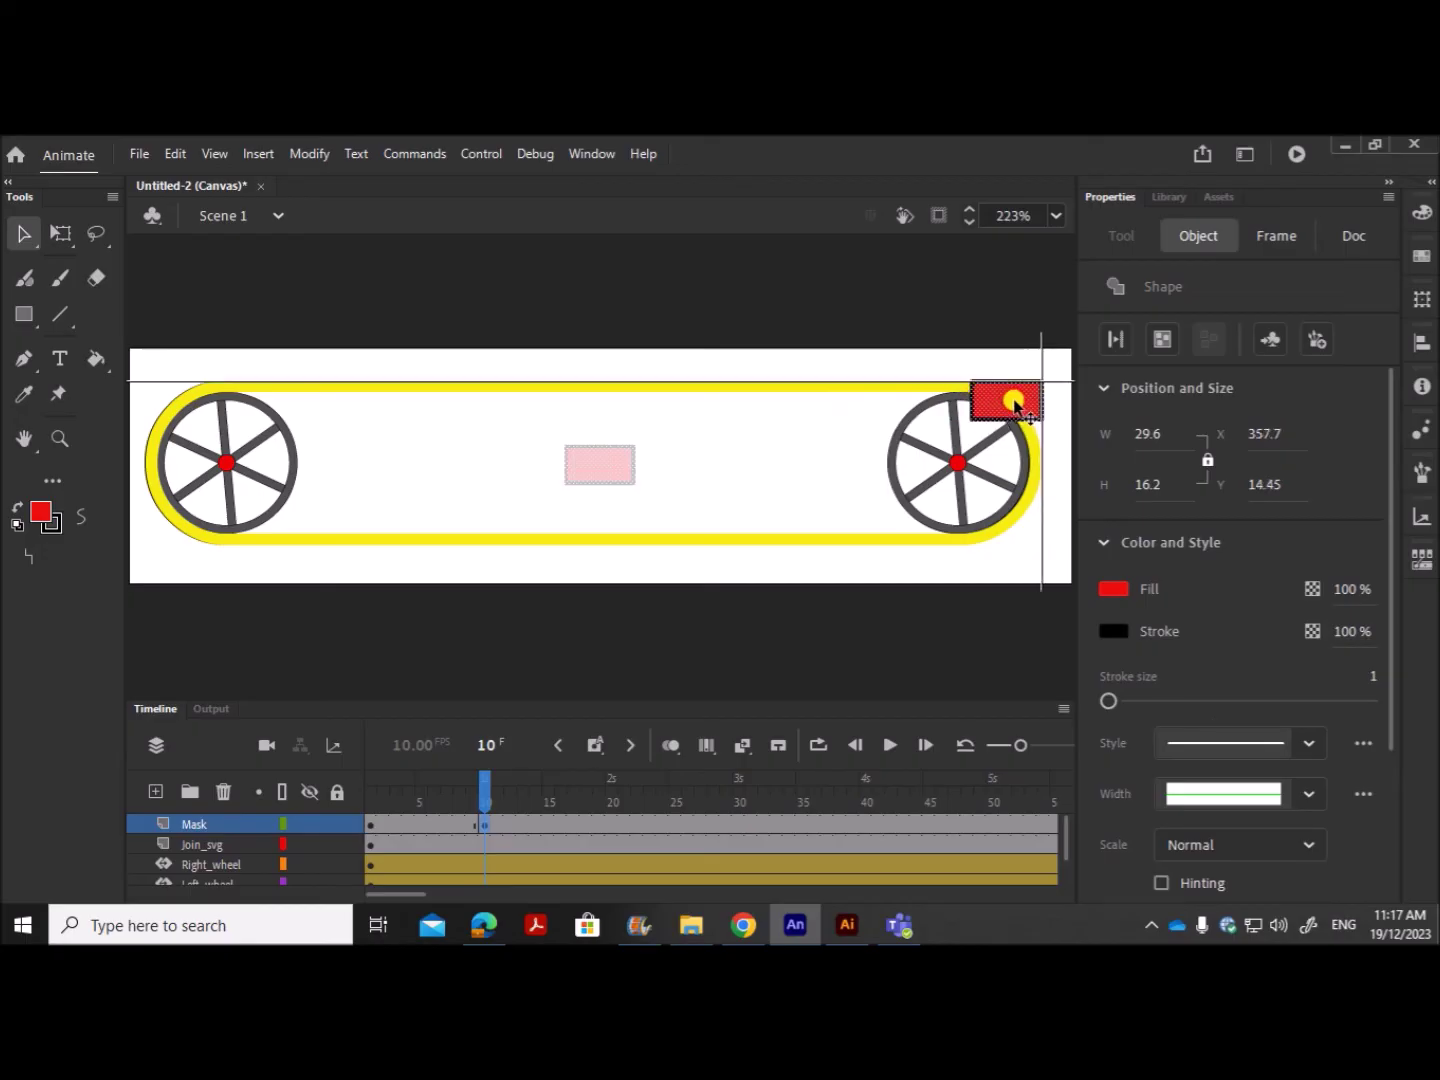
left_click_drag(1014, 404, 1016, 400)
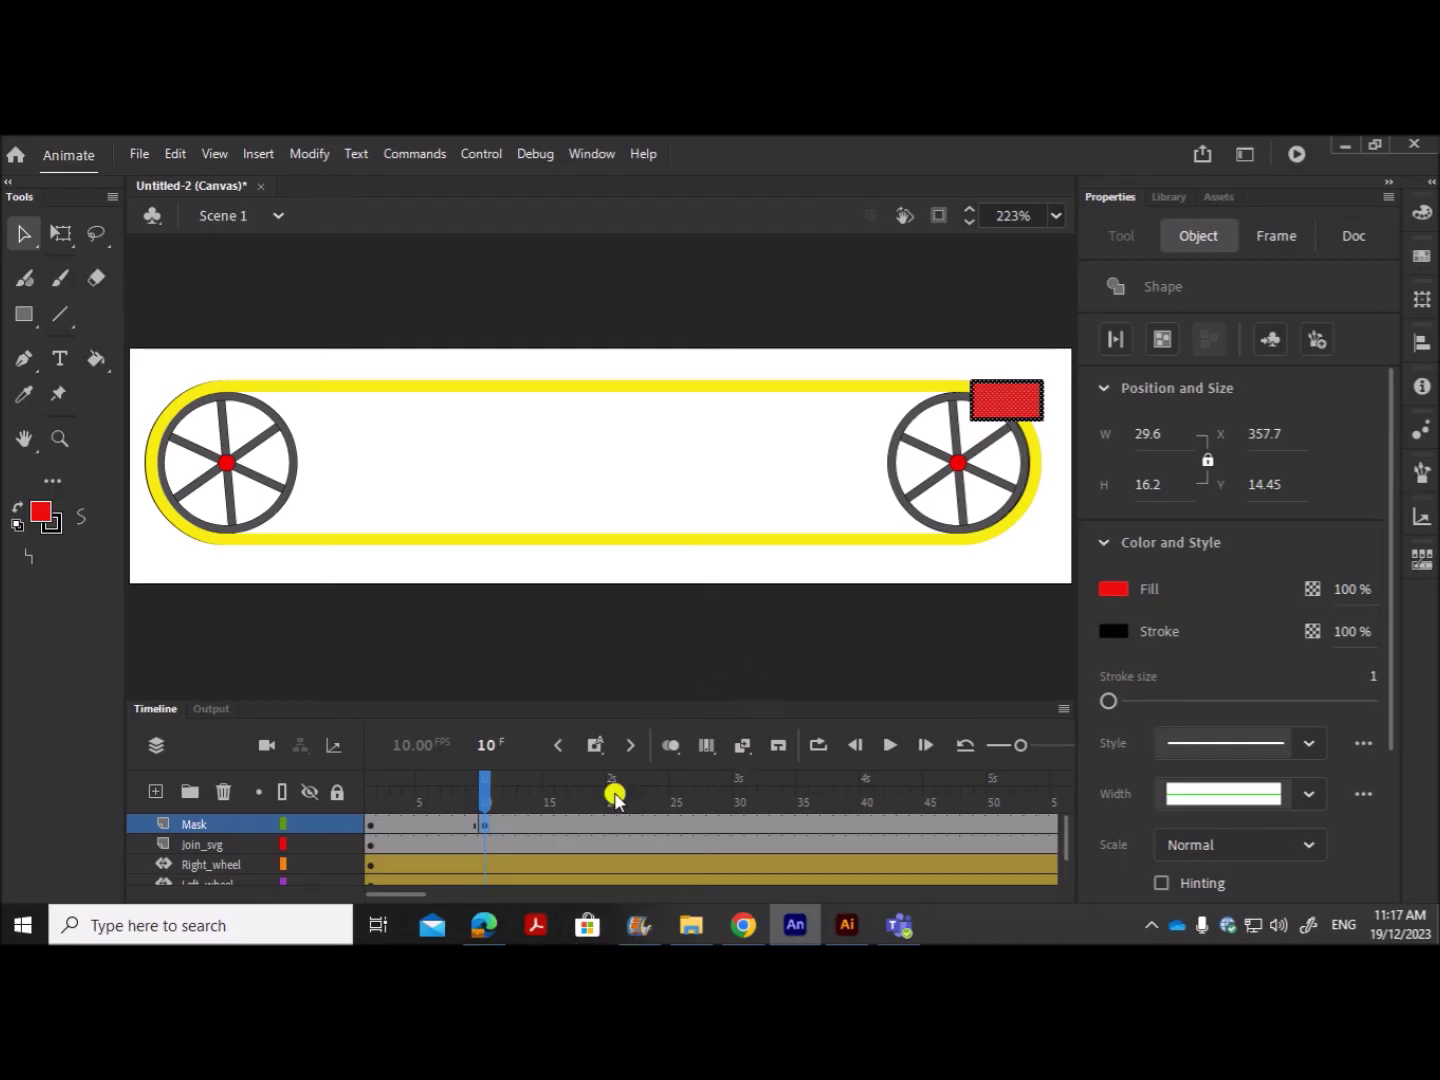
Step: Insert a blank keyframe at frame 20 of Mask and paste the rectangle over the right wheel's lower belt curve at about X 356.7, Y 67.75
left_click(609, 826)
right_click(609, 825)
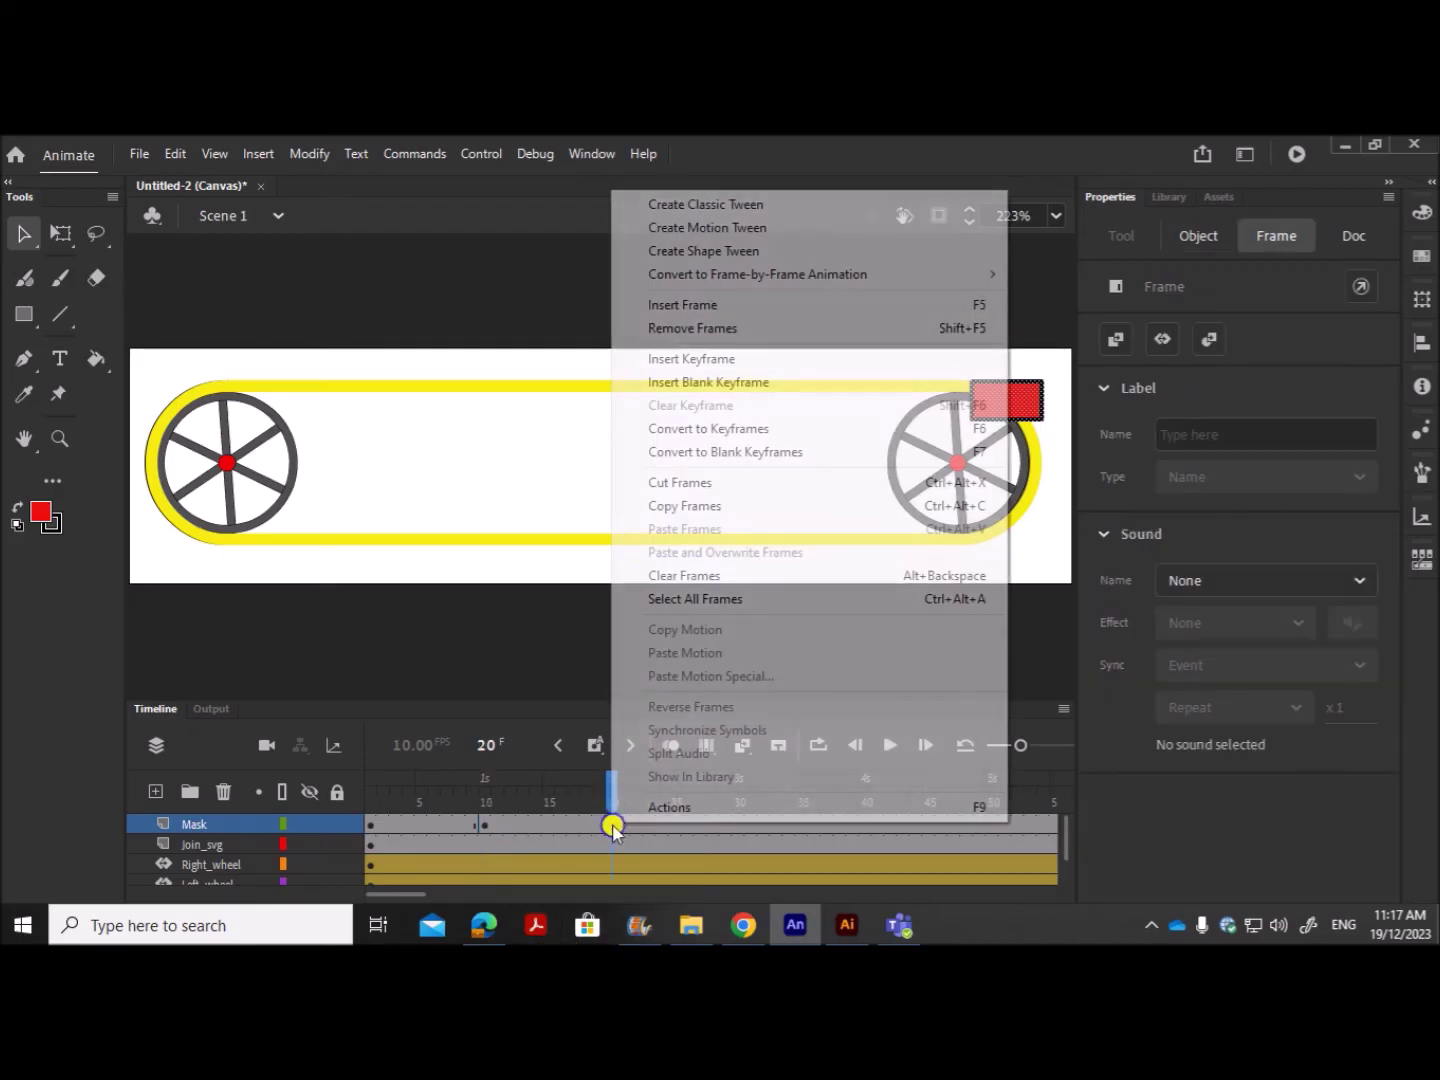
left_click(738, 384)
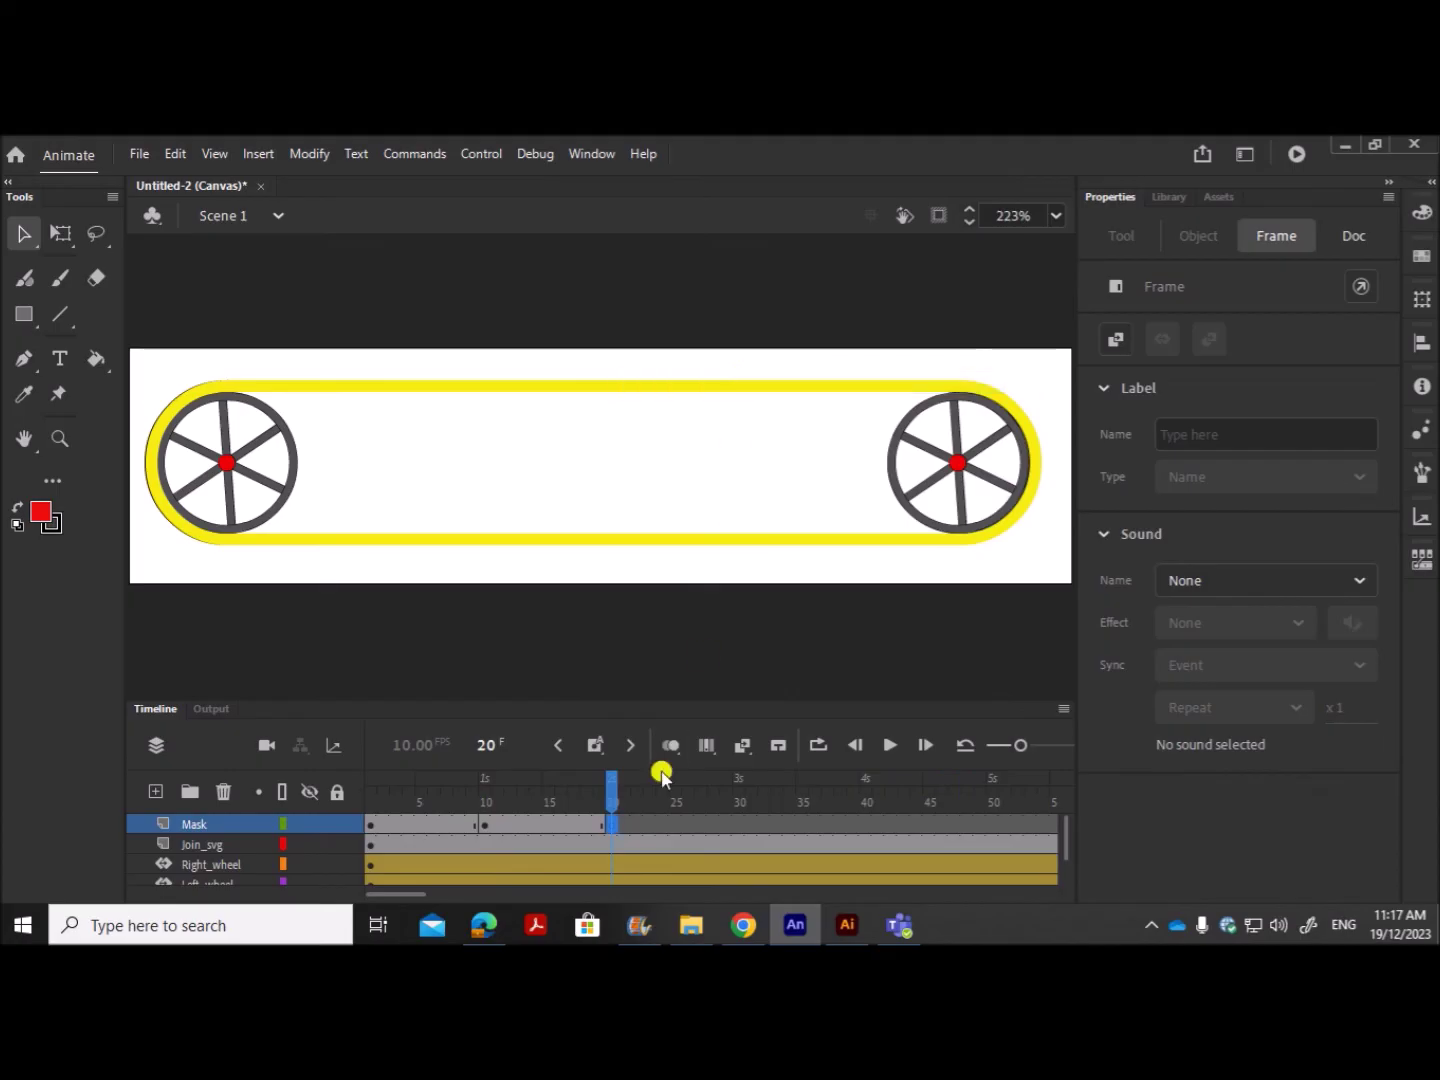
key("ctrl+shift+v")
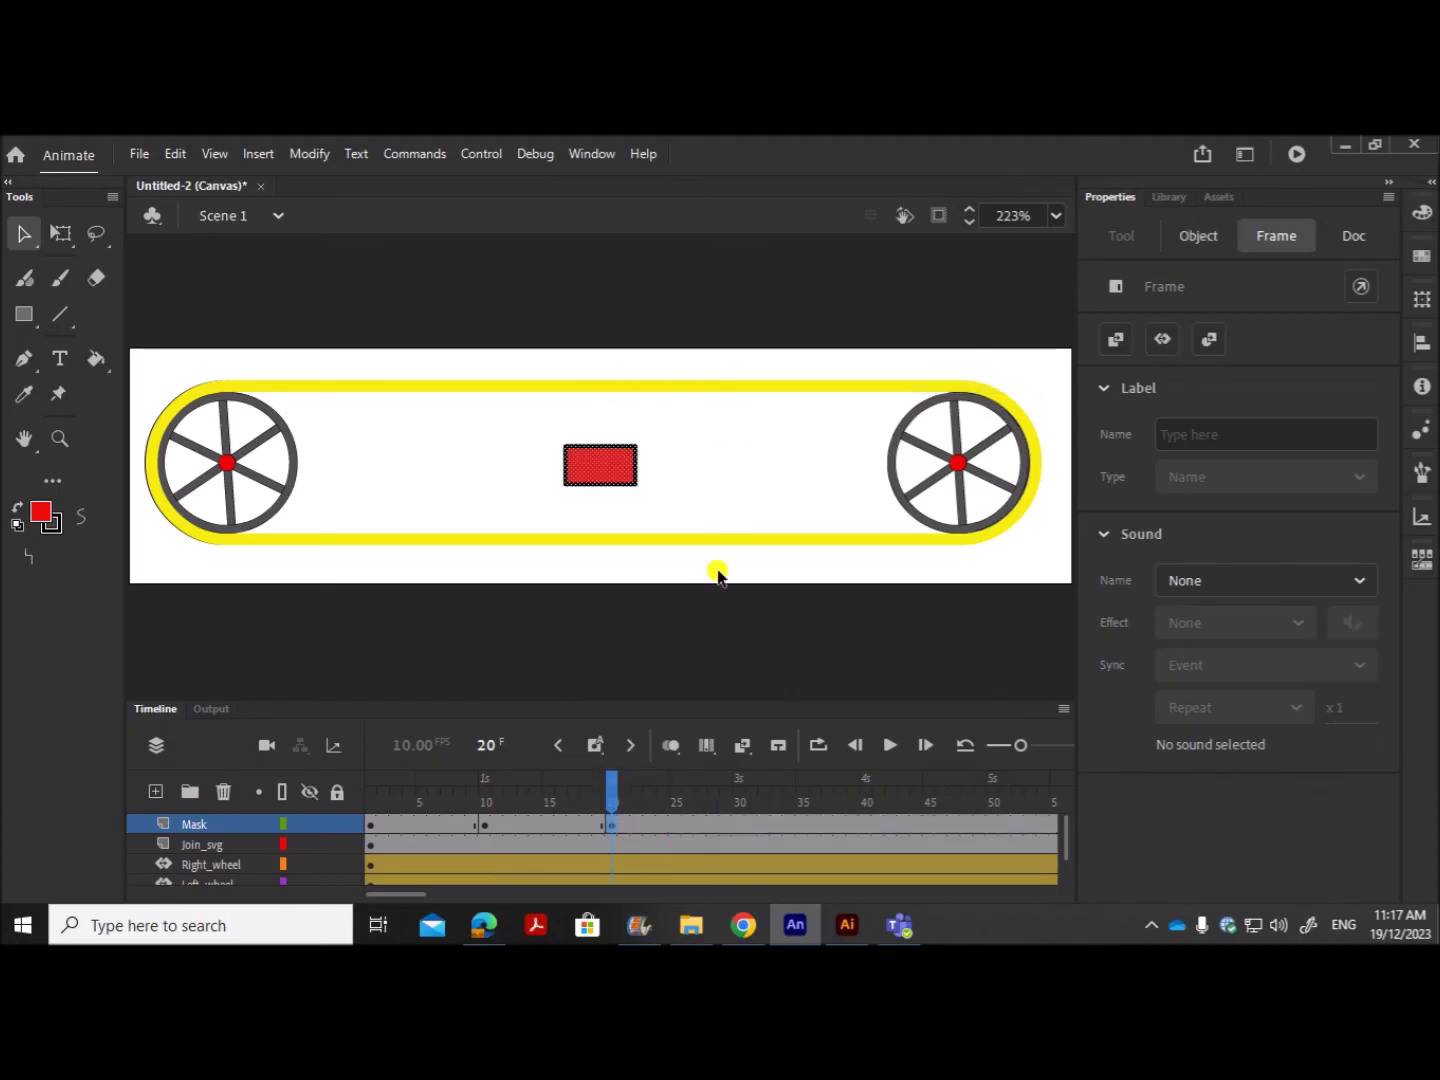
left_click_drag(599, 464, 994, 531)
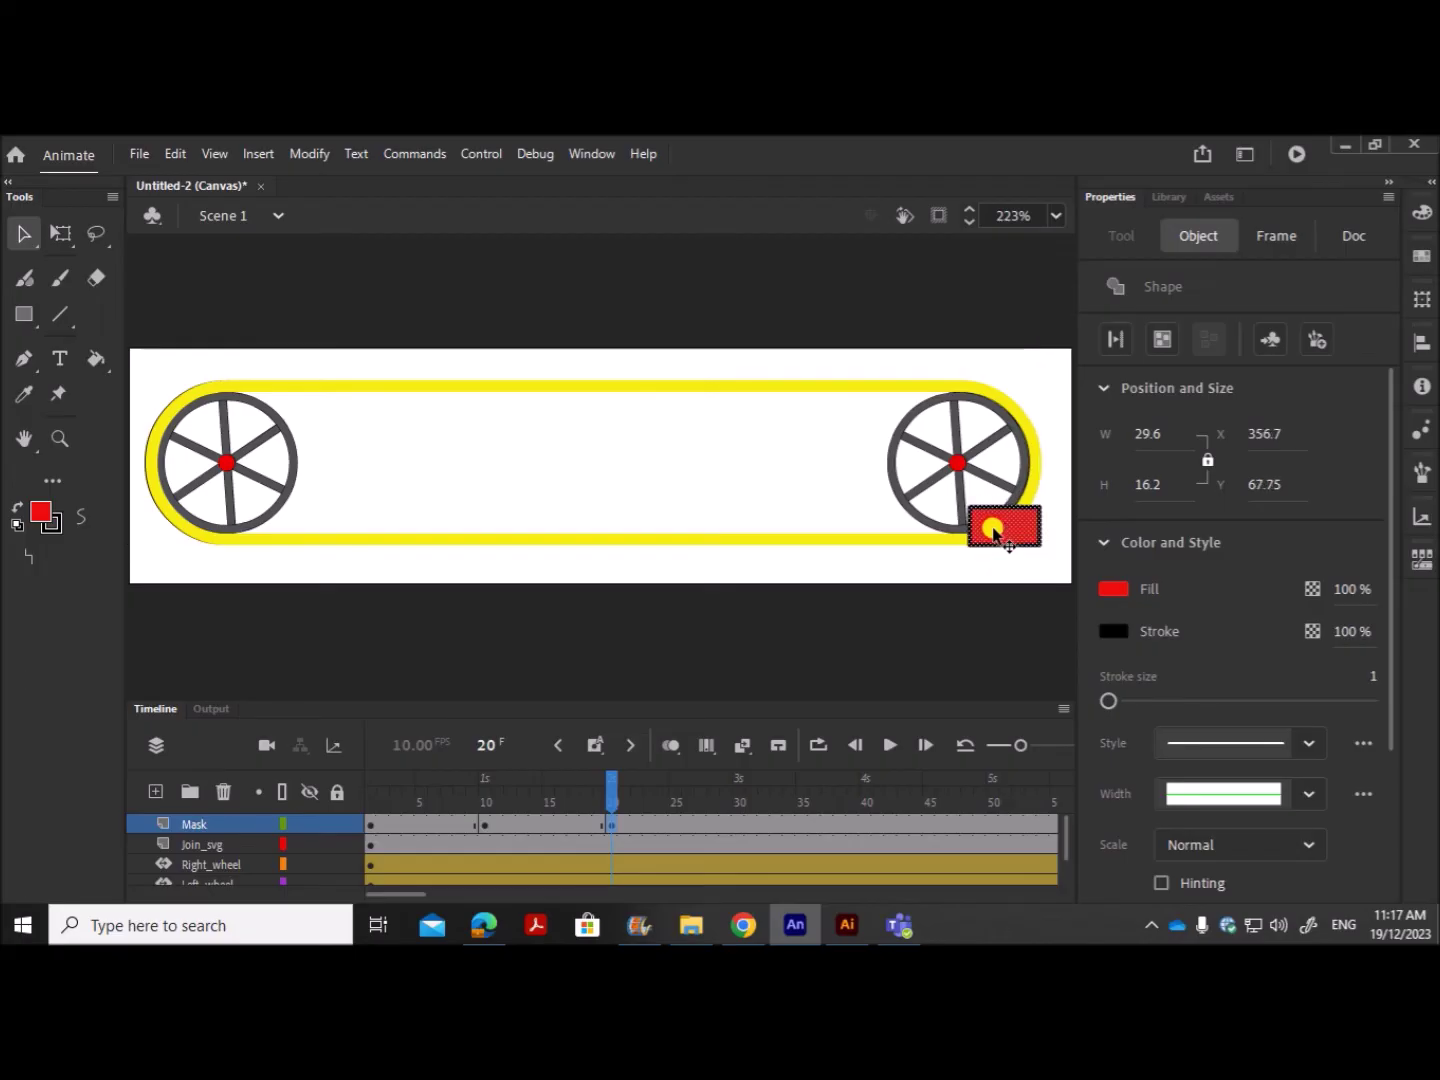
Step: Review the exam paper's sequence of yellow join positions around the belt, and return to Animate
left_click(506, 925)
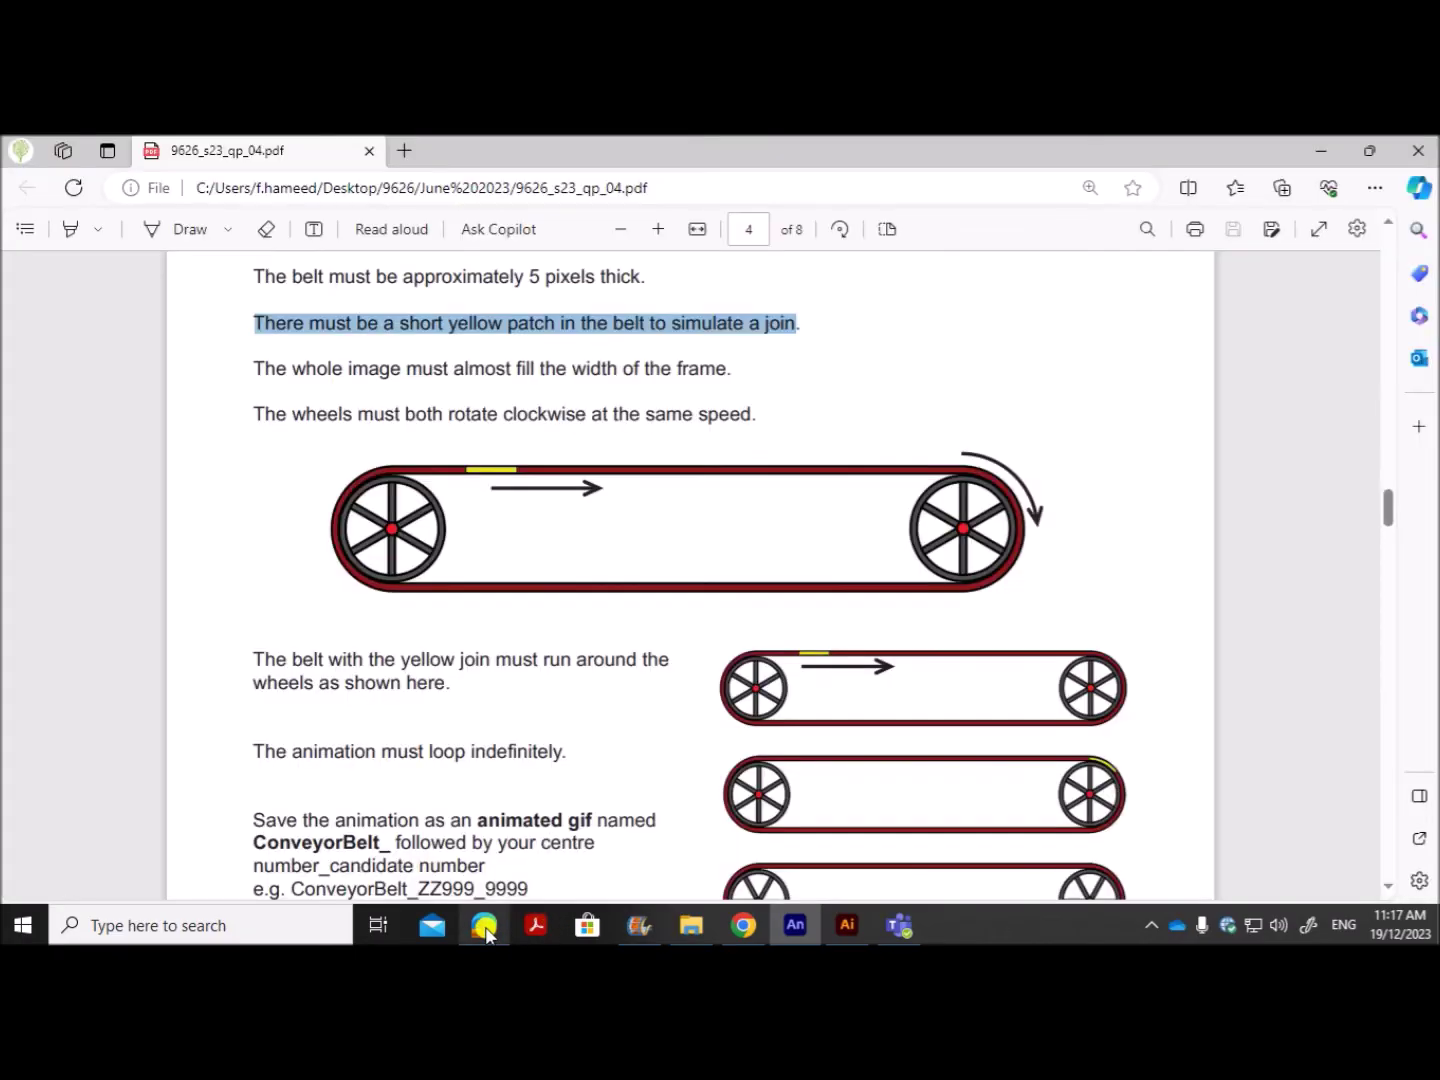
scroll(1064, 745, "down", 1)
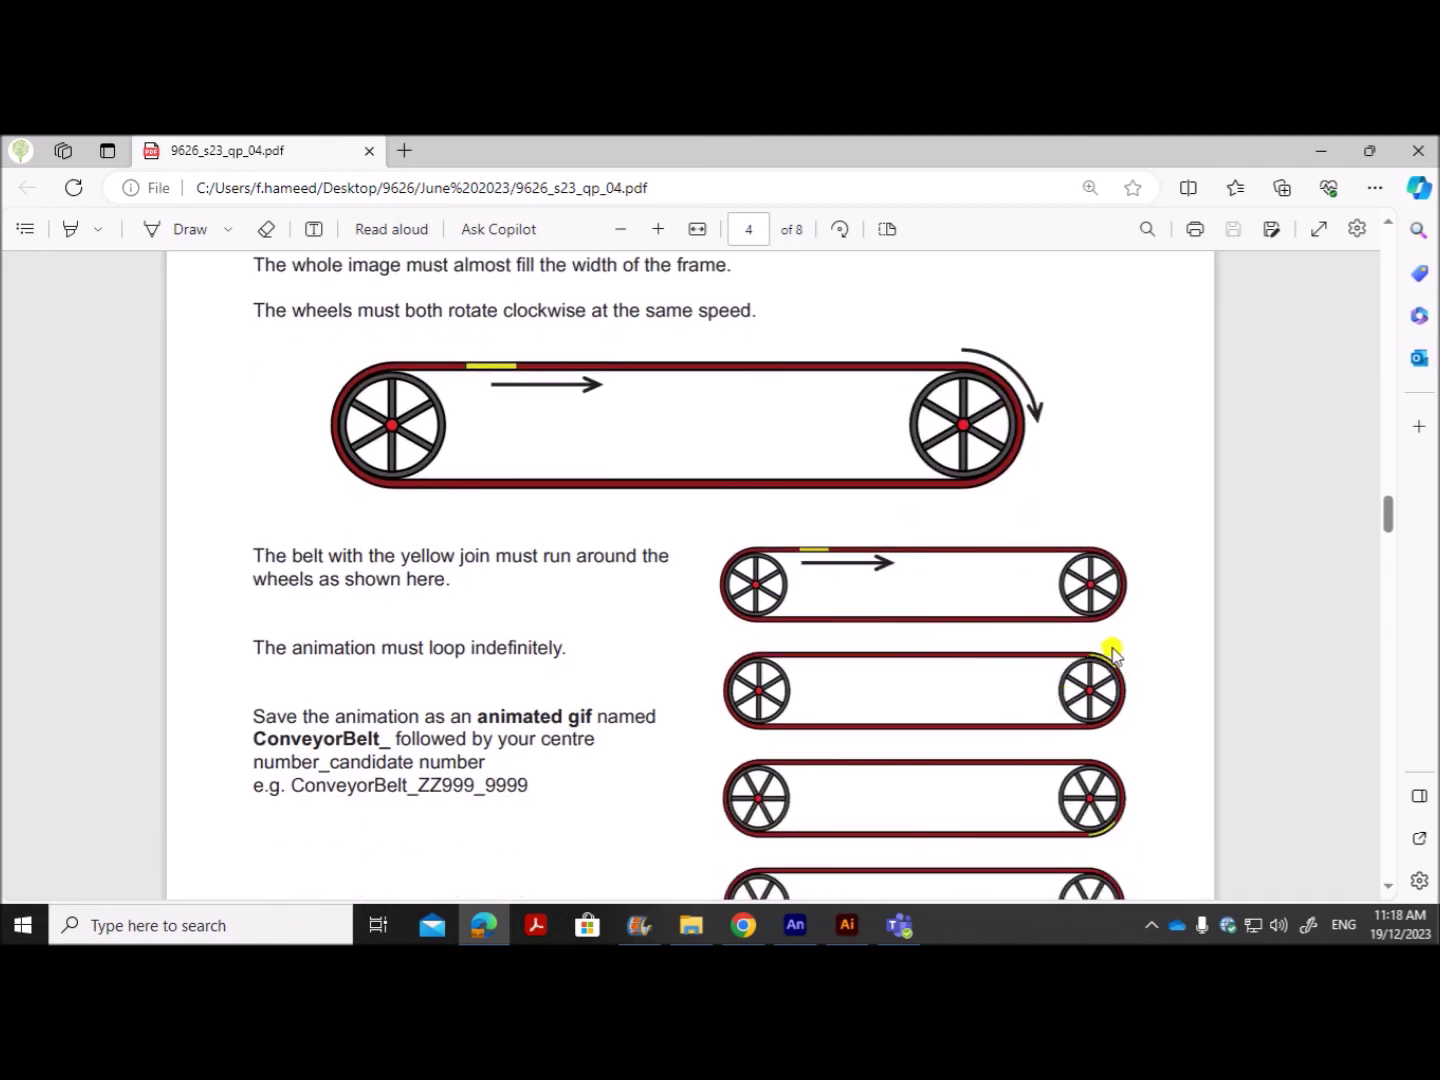
scroll(1115, 700, "down", 2)
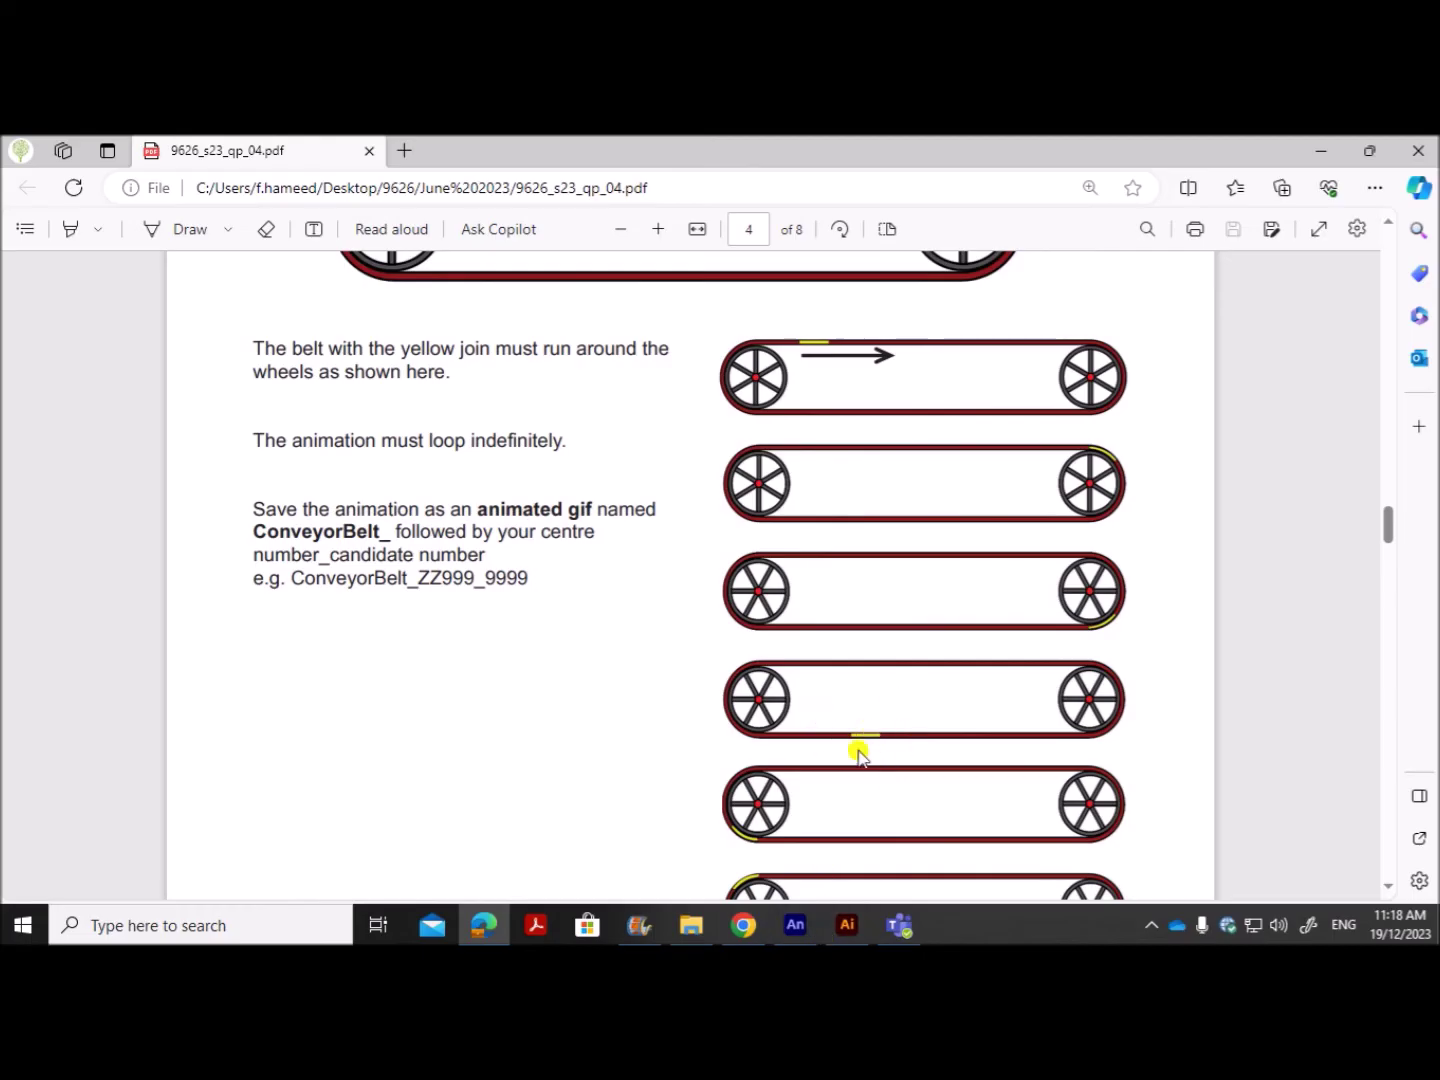
left_click(796, 924)
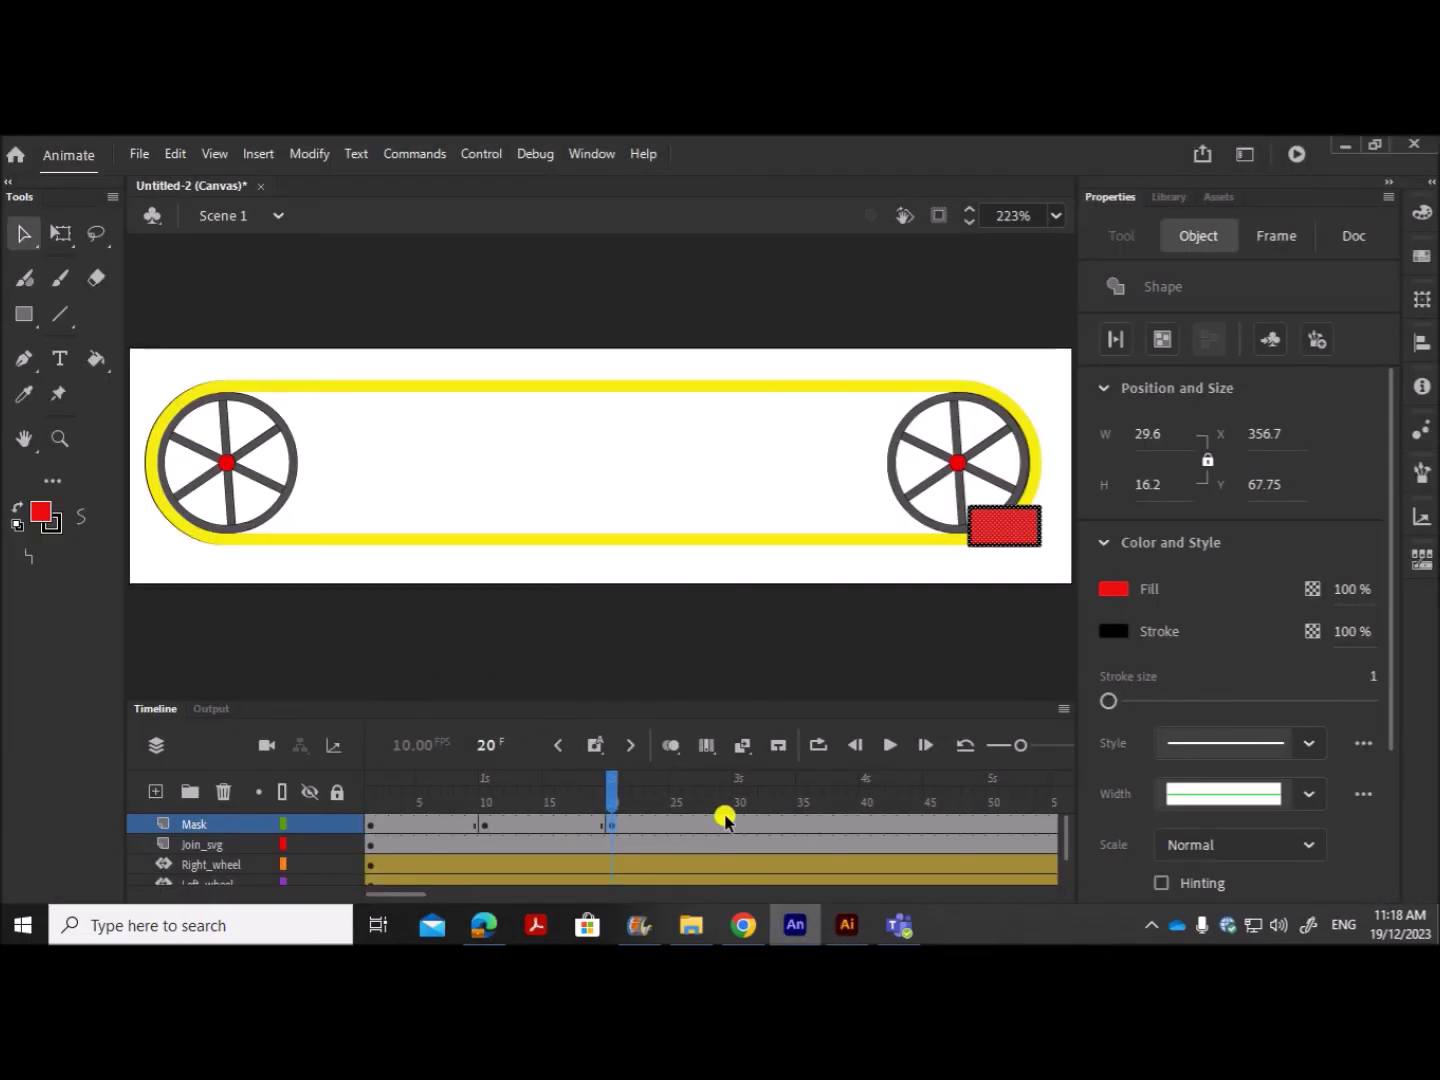
Step: Insert a blank keyframe at frame 30 of Mask and paste the rectangle over the belt's bottom edge at about X 126.5, Y 71.35
left_click(740, 820)
right_click(740, 821)
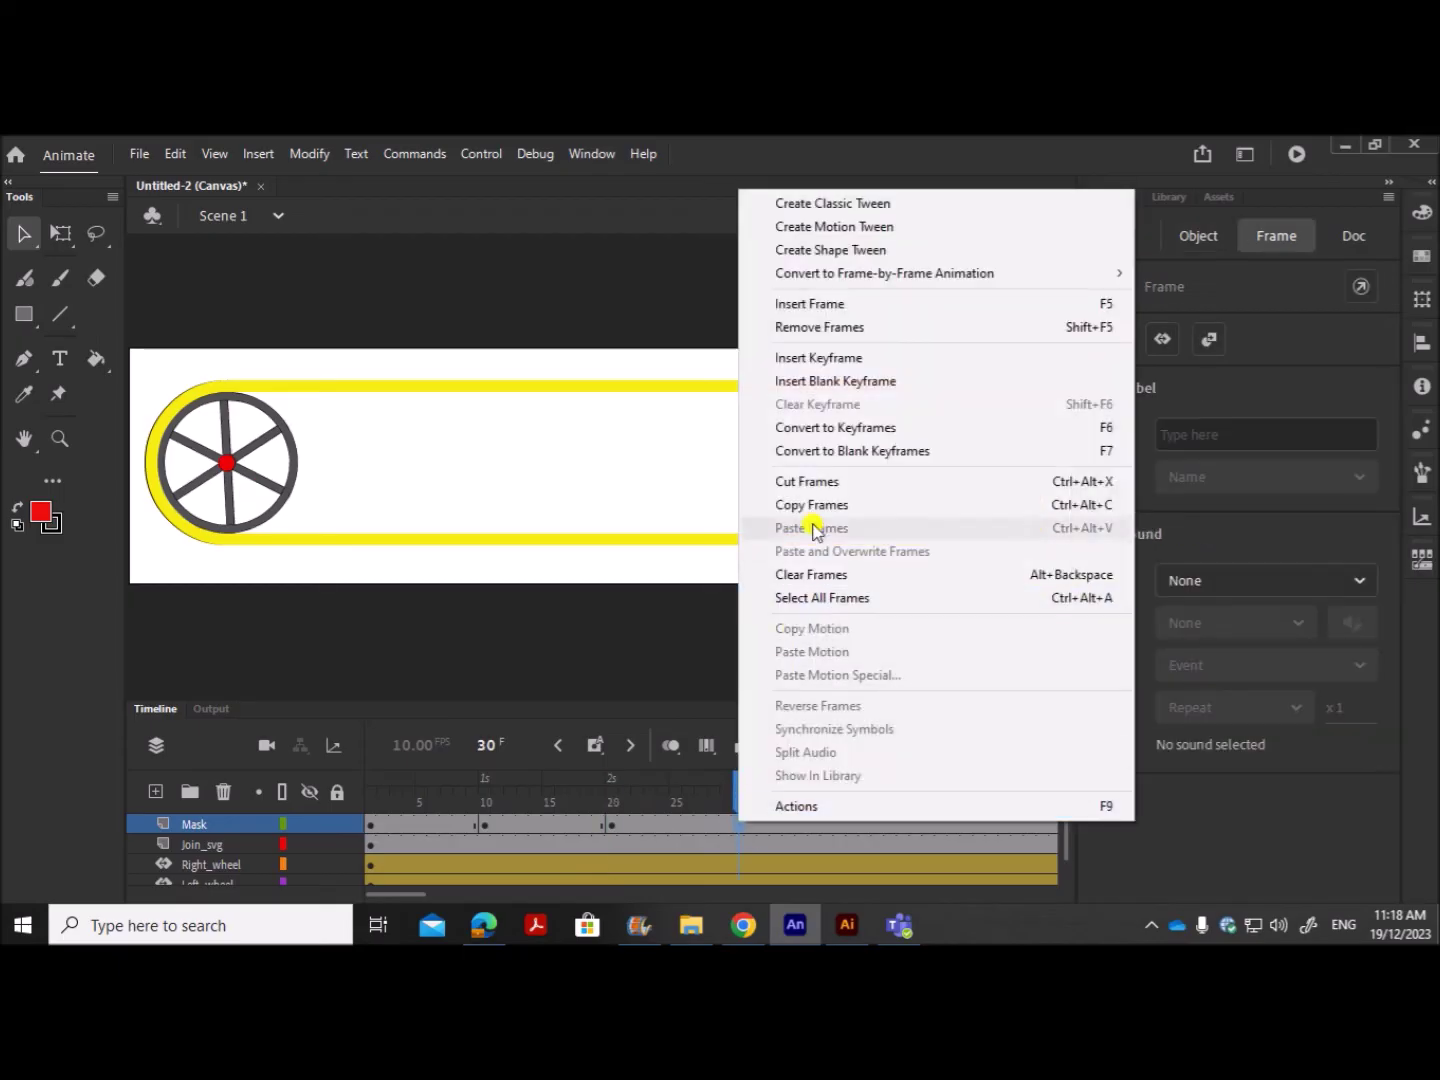
left_click(813, 381)
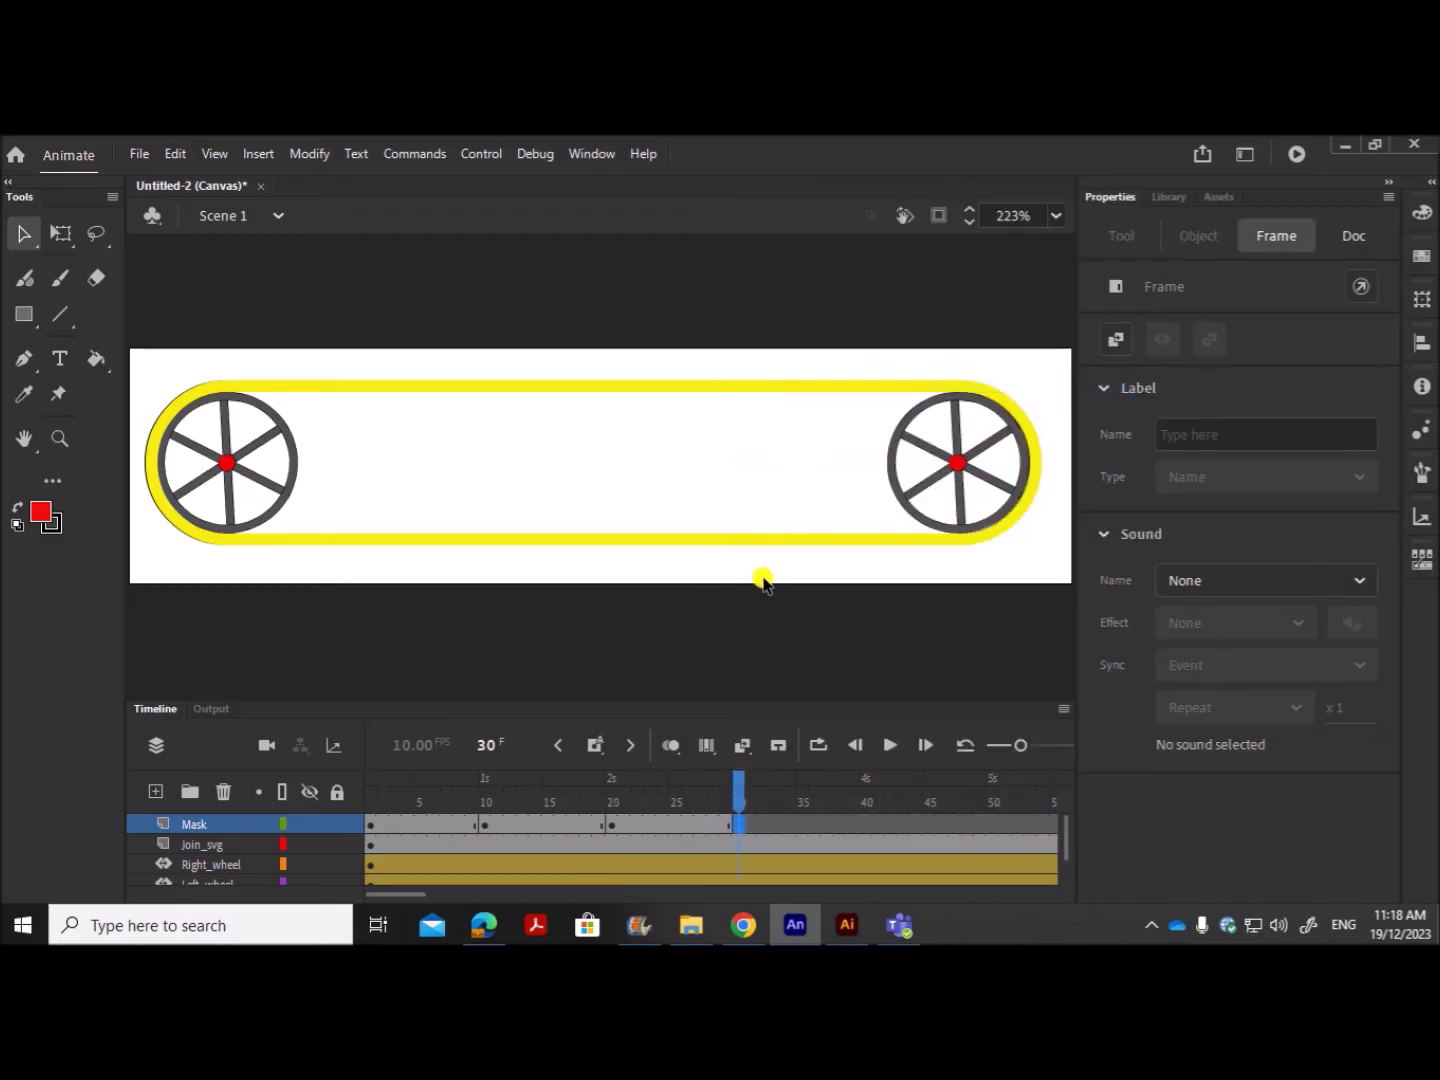
left_click(760, 579)
key("ctrl+v")
left_click_drag(597, 476, 467, 542)
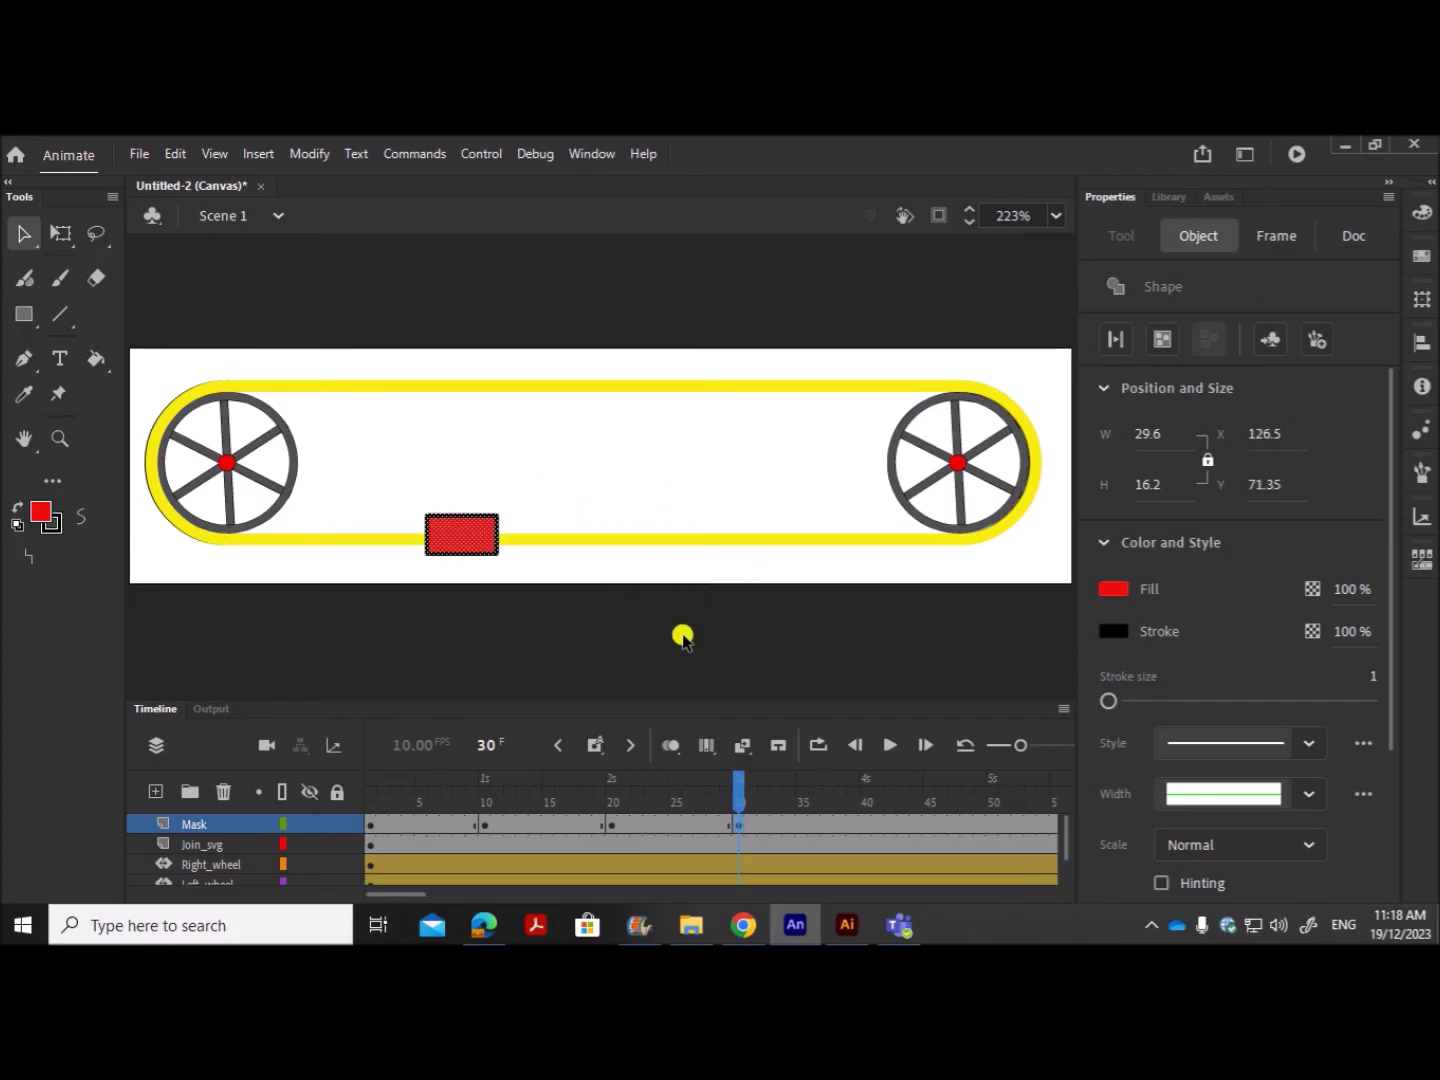
Step: Insert a blank keyframe at frame 40 of Mask and paste the rectangle over the left wheel's lower belt curve at about X 7.3, Y 67.75
left_click(869, 823)
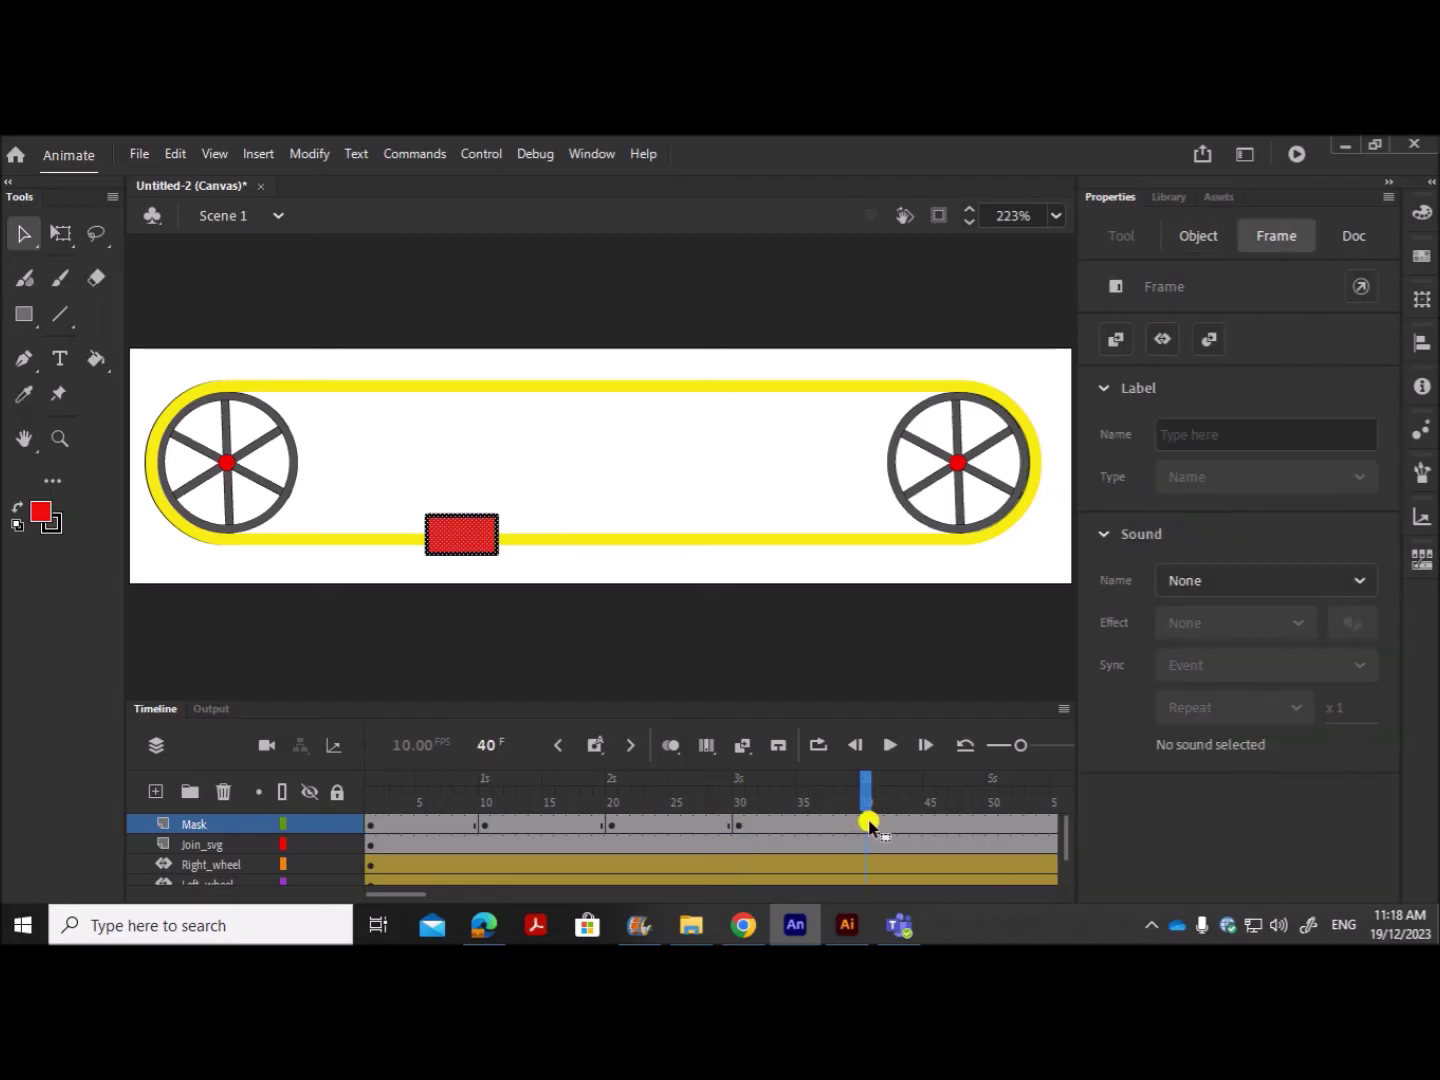
right_click(867, 824)
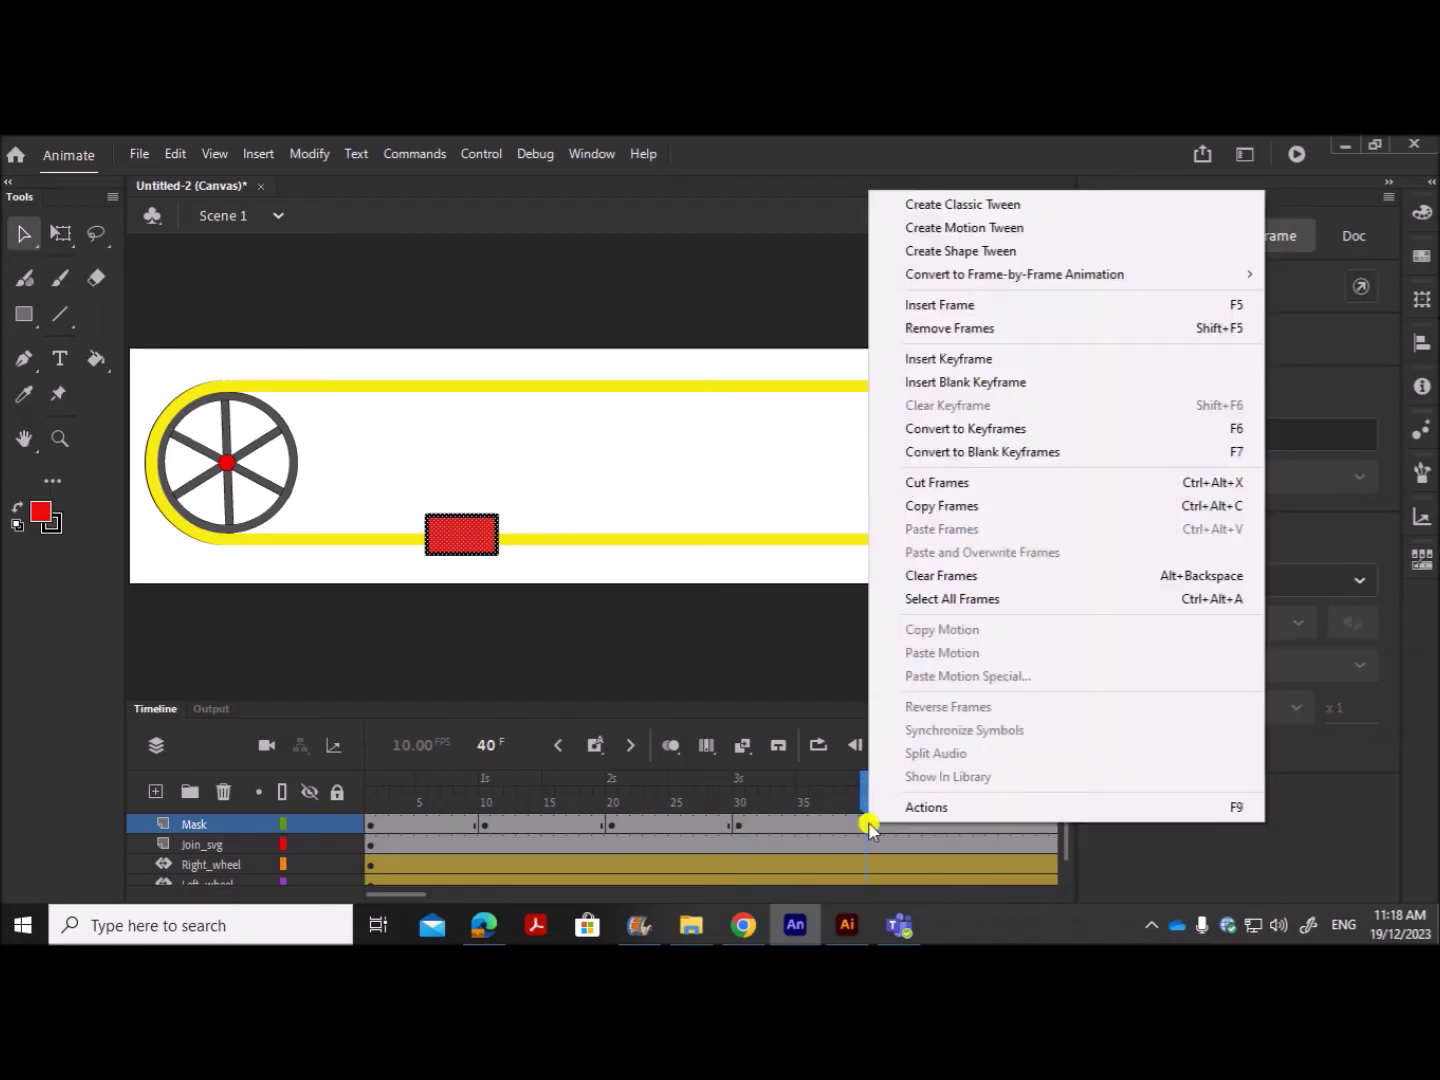
left_click(950, 383)
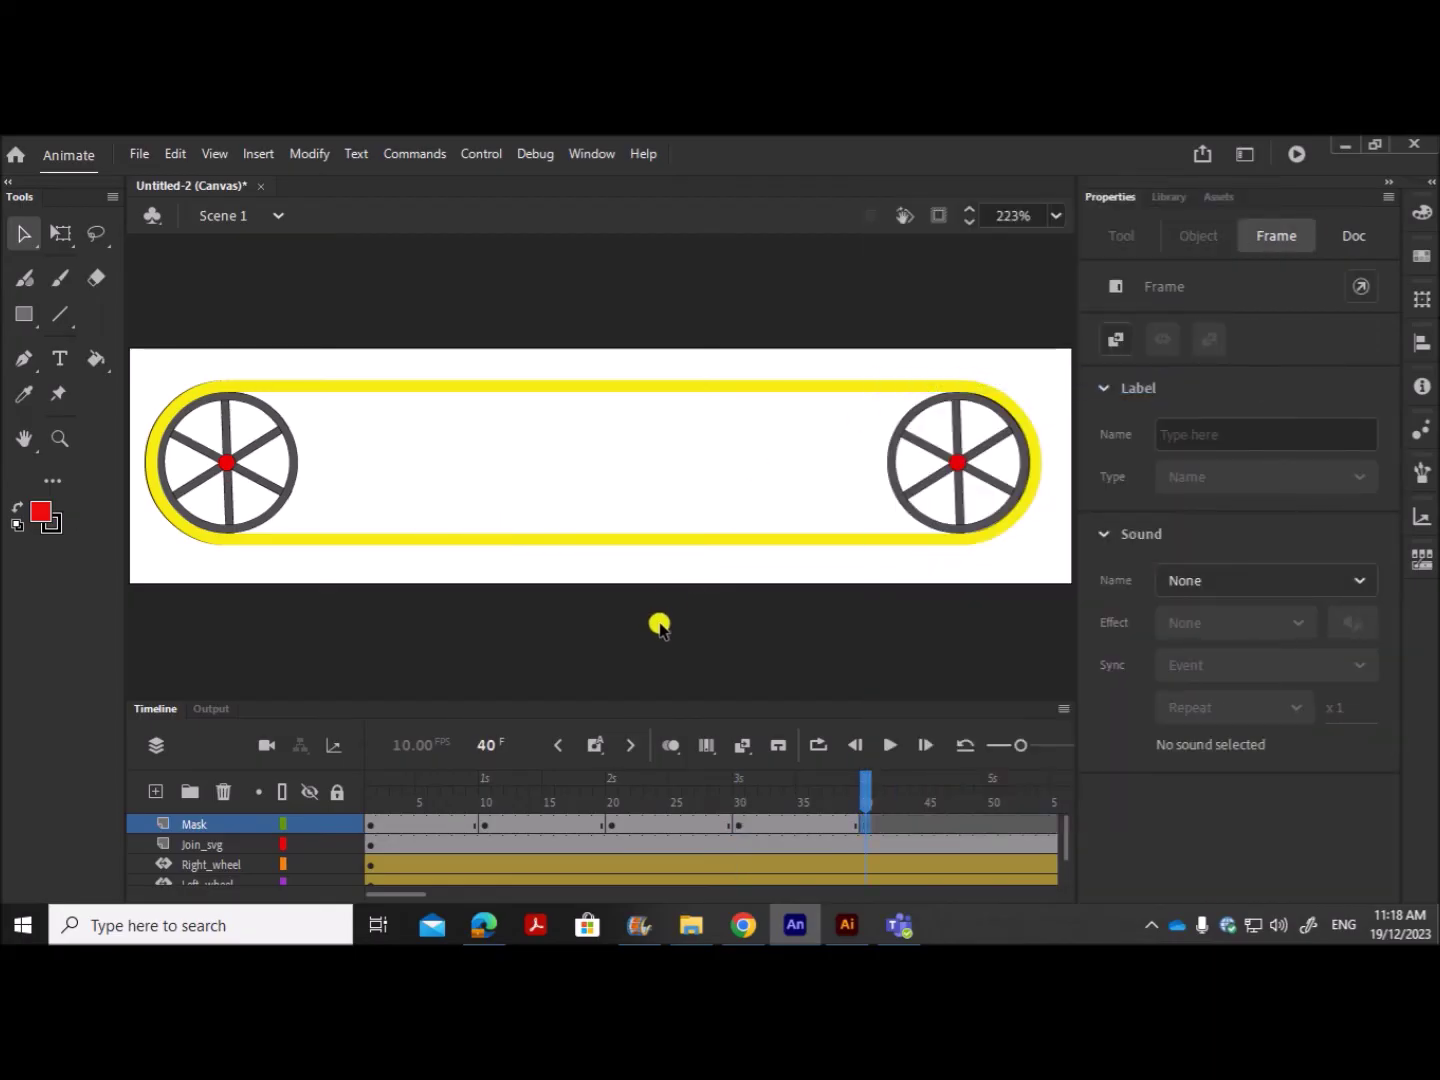
key("ctrl+shift+v")
left_click_drag(585, 472, 166, 533)
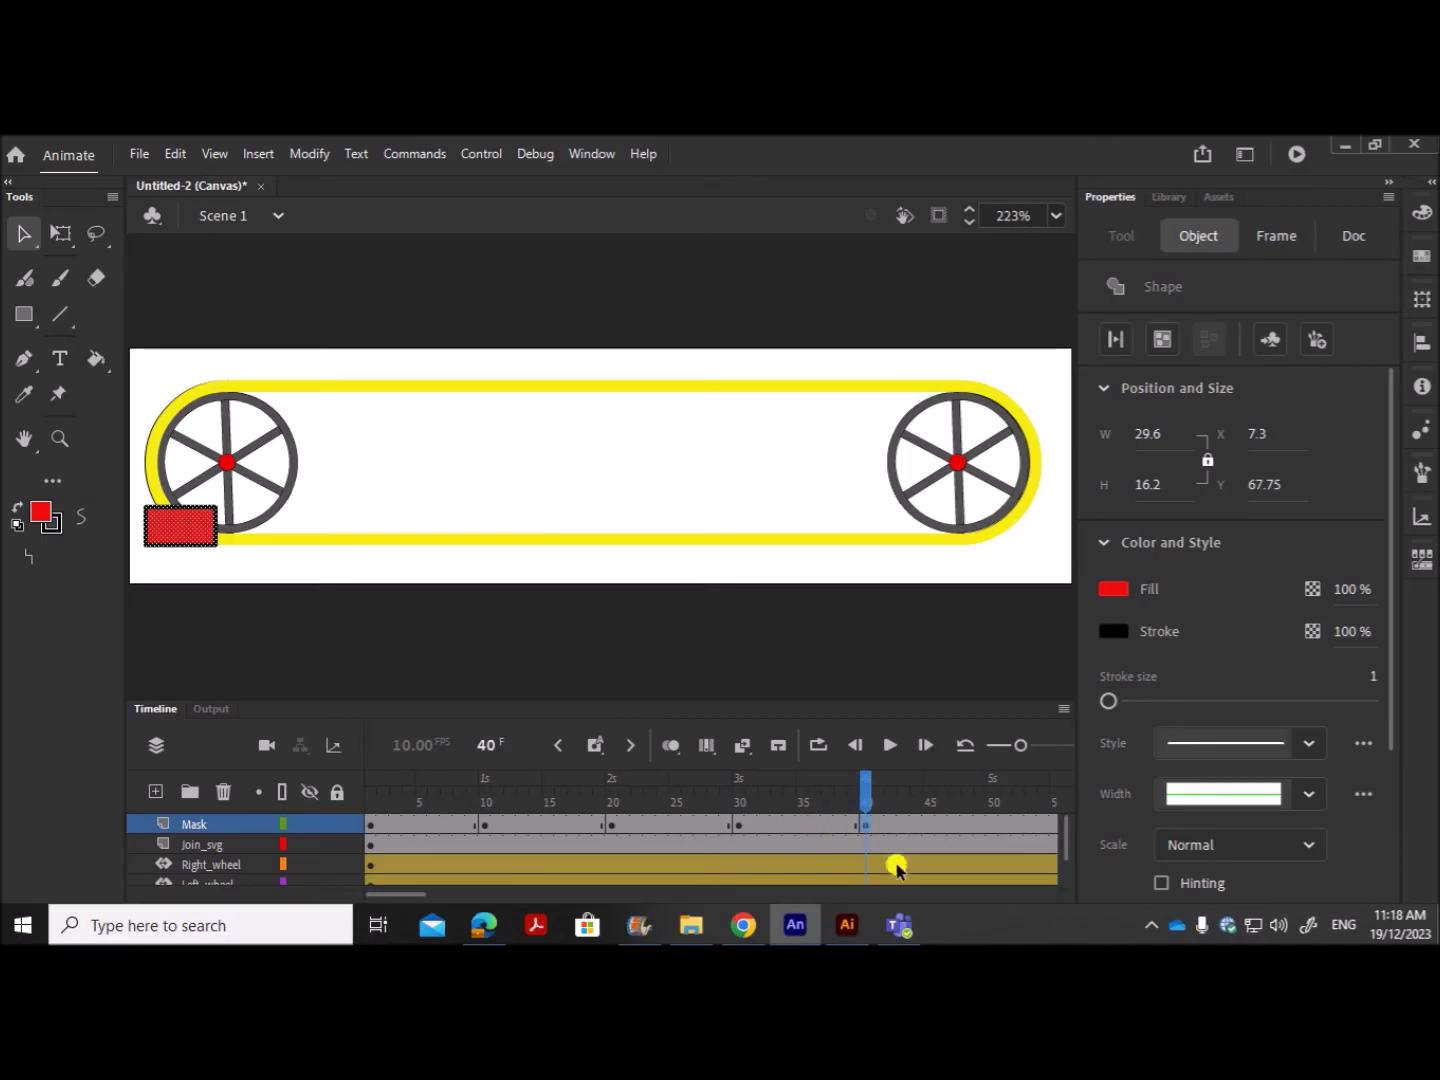
Step: Insert a blank keyframe at frame 50 of Mask and paste the rectangle over the left wheel's upper belt curve at about X 6.8, Y 13.95
left_click_drag(411, 891, 438, 891)
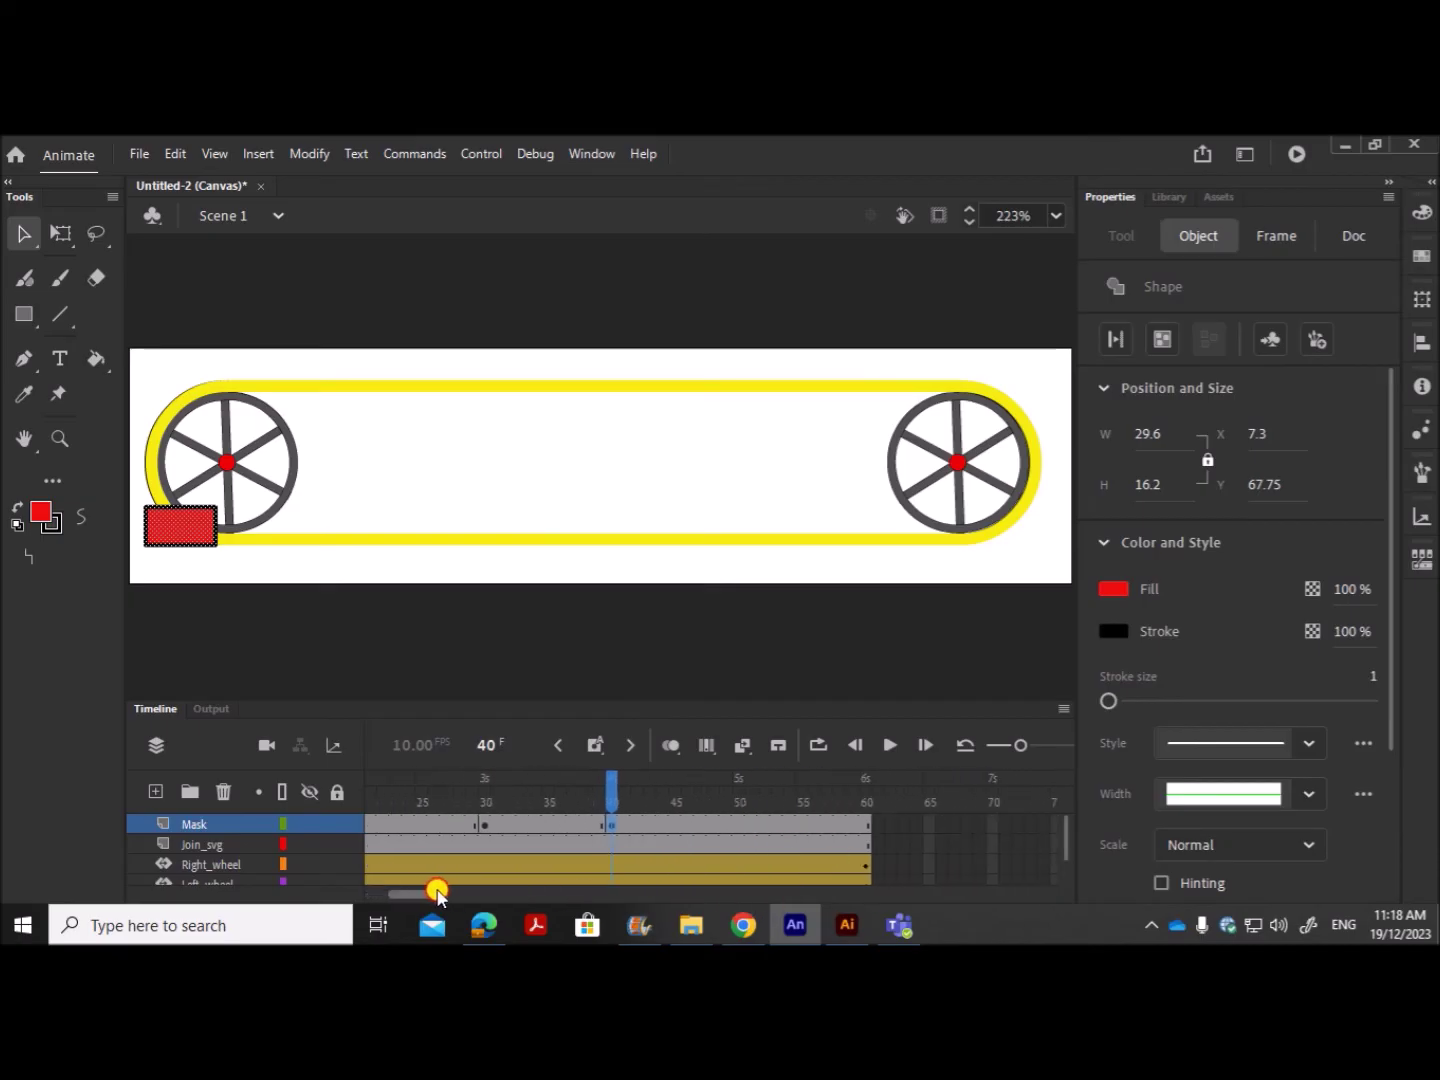
left_click(740, 826)
right_click(741, 826)
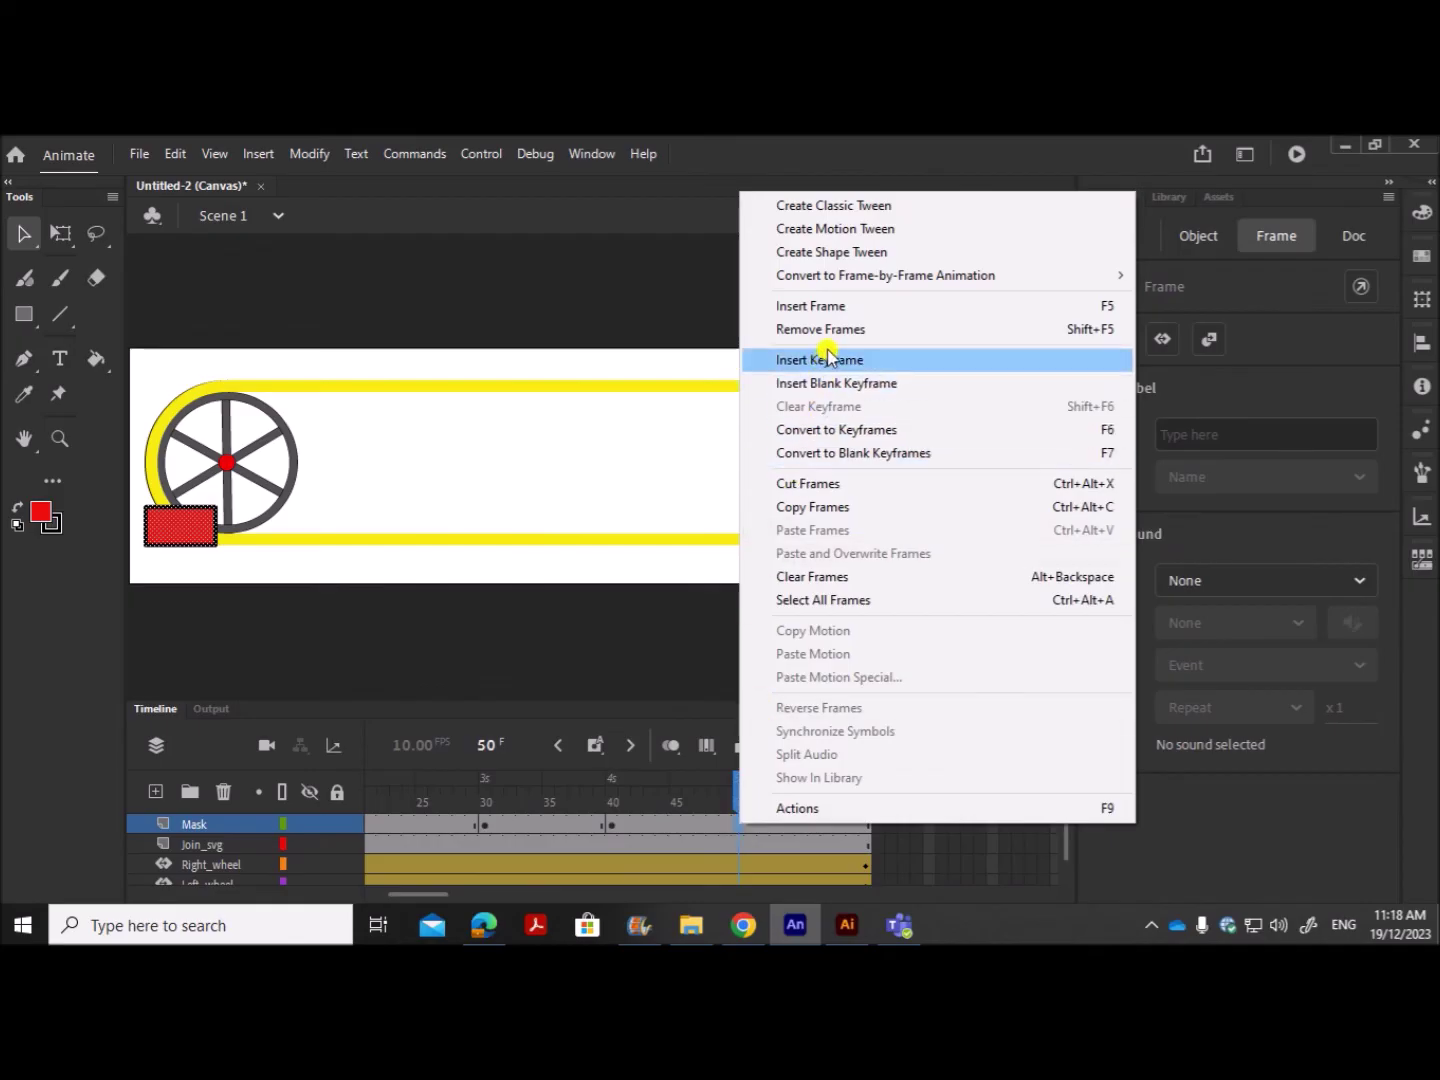
left_click(826, 386)
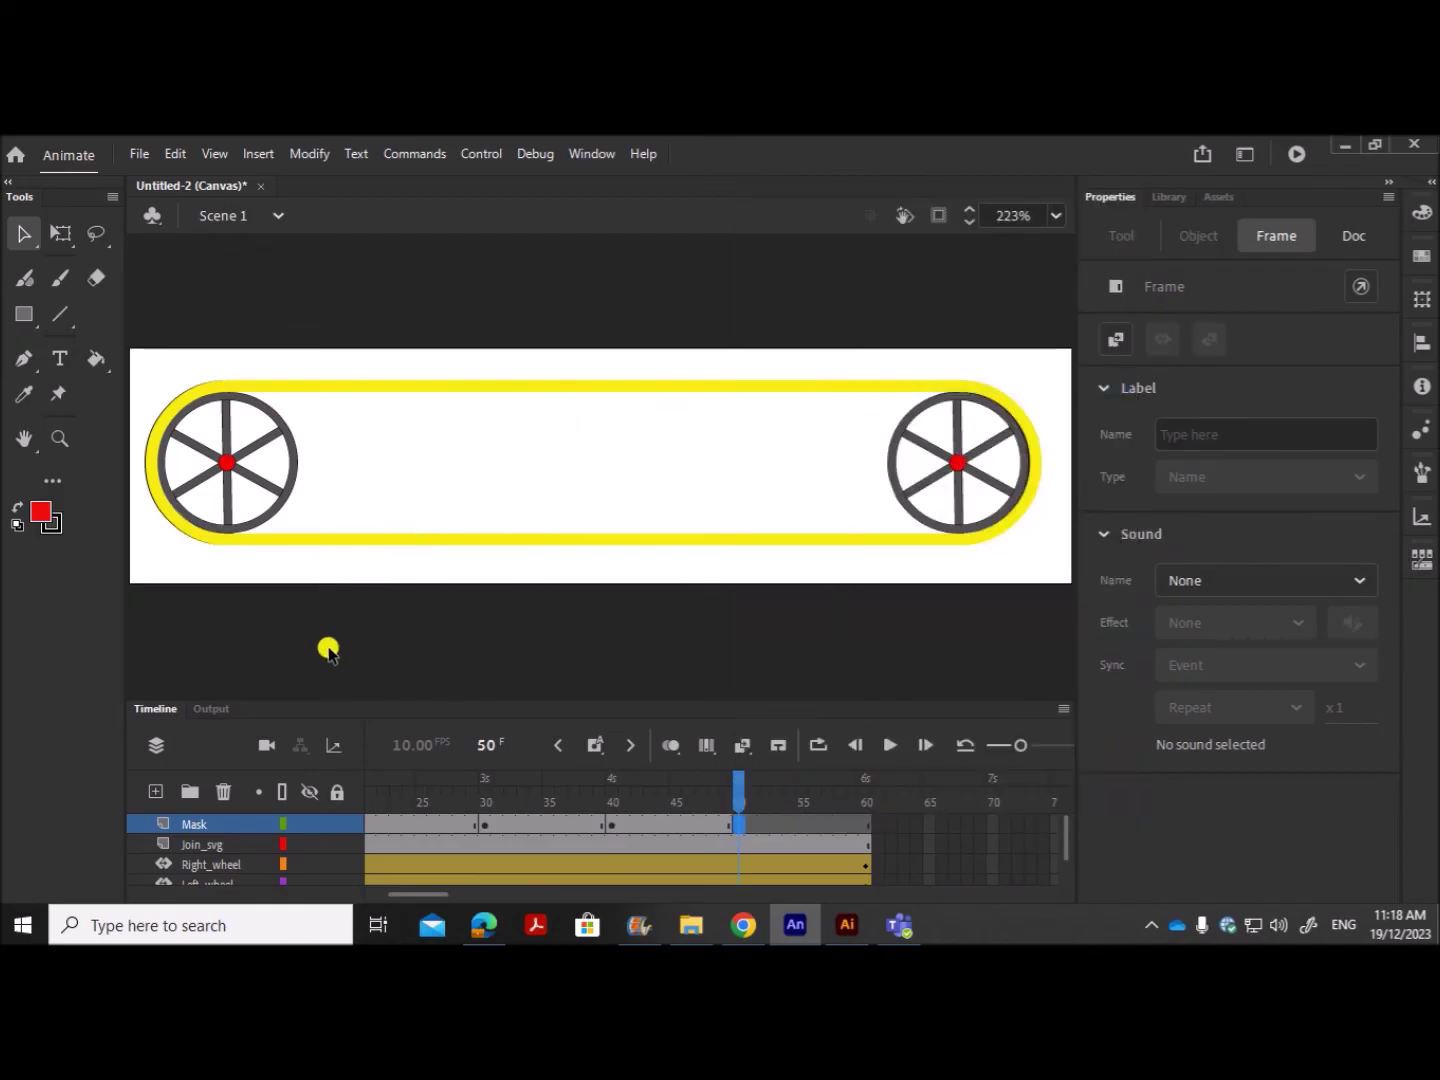
key("ctrl+v")
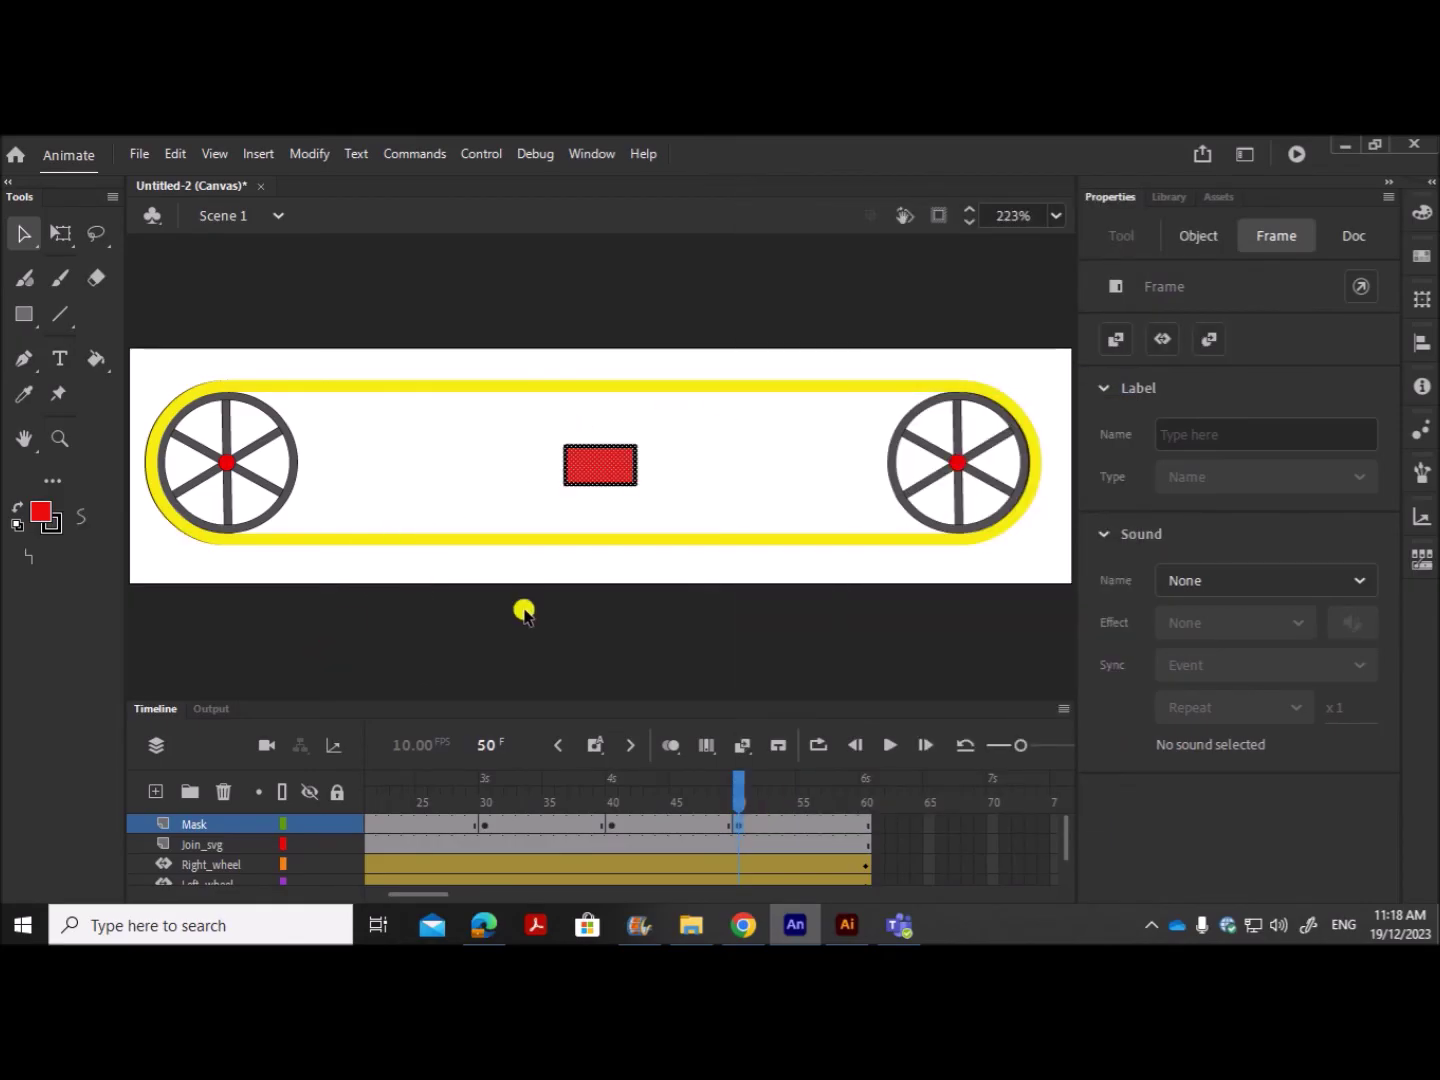
left_click_drag(603, 478, 183, 413)
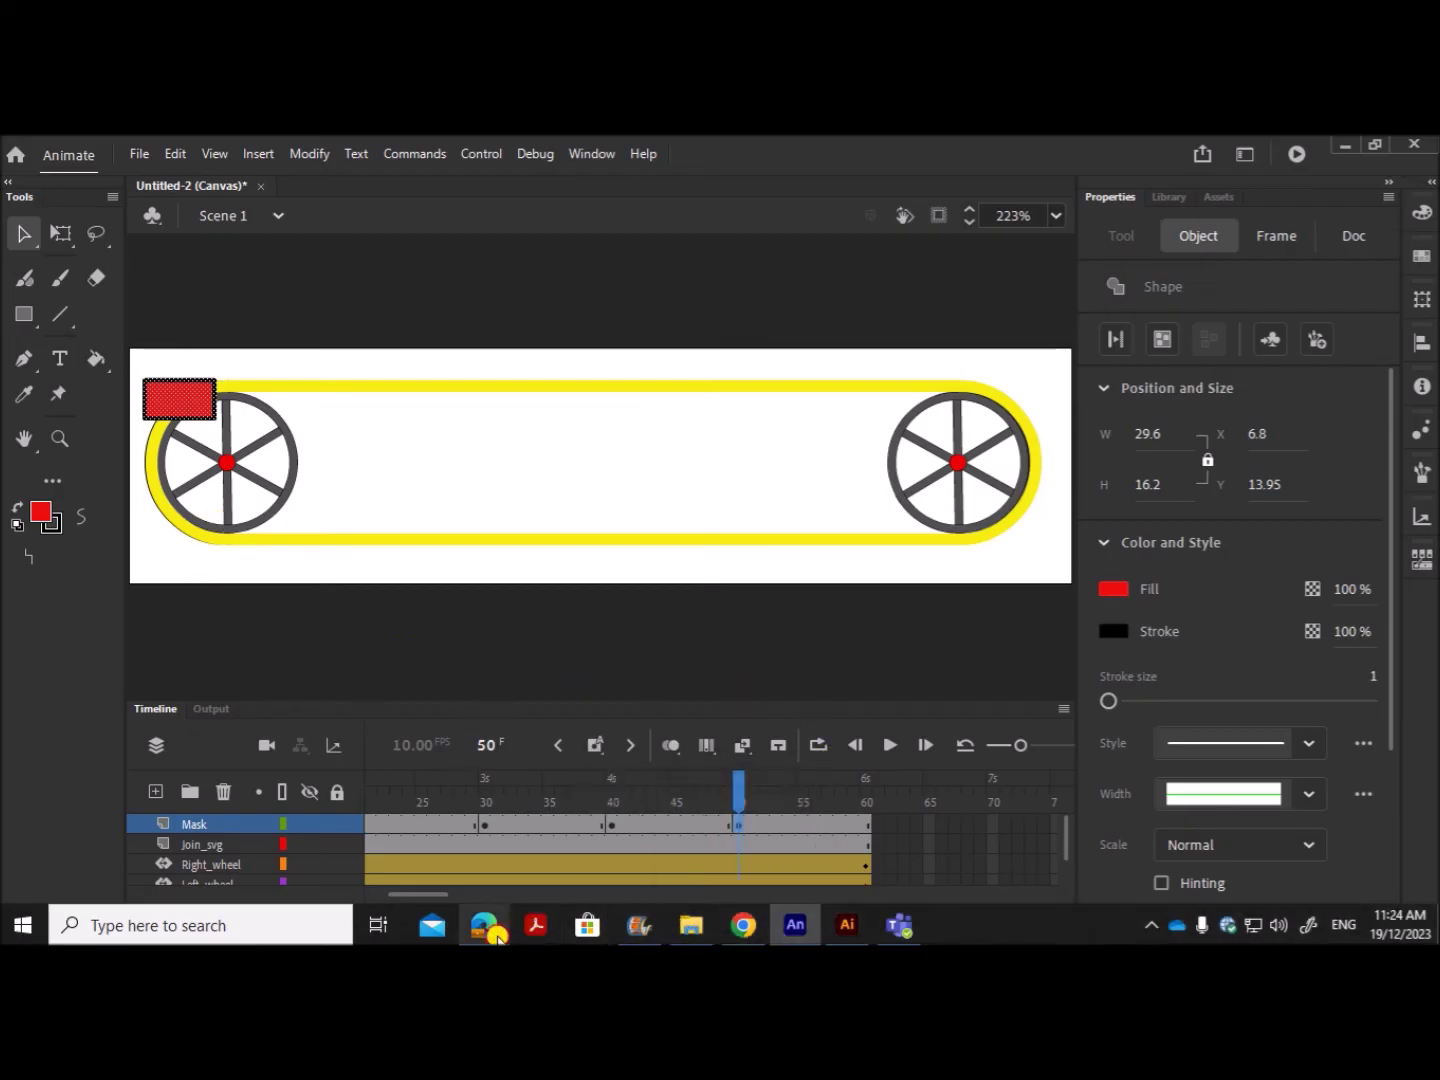
Step: Compare the placed mask positions with all six belt diagrams in the exam paper, and return to Animate
left_click(498, 938)
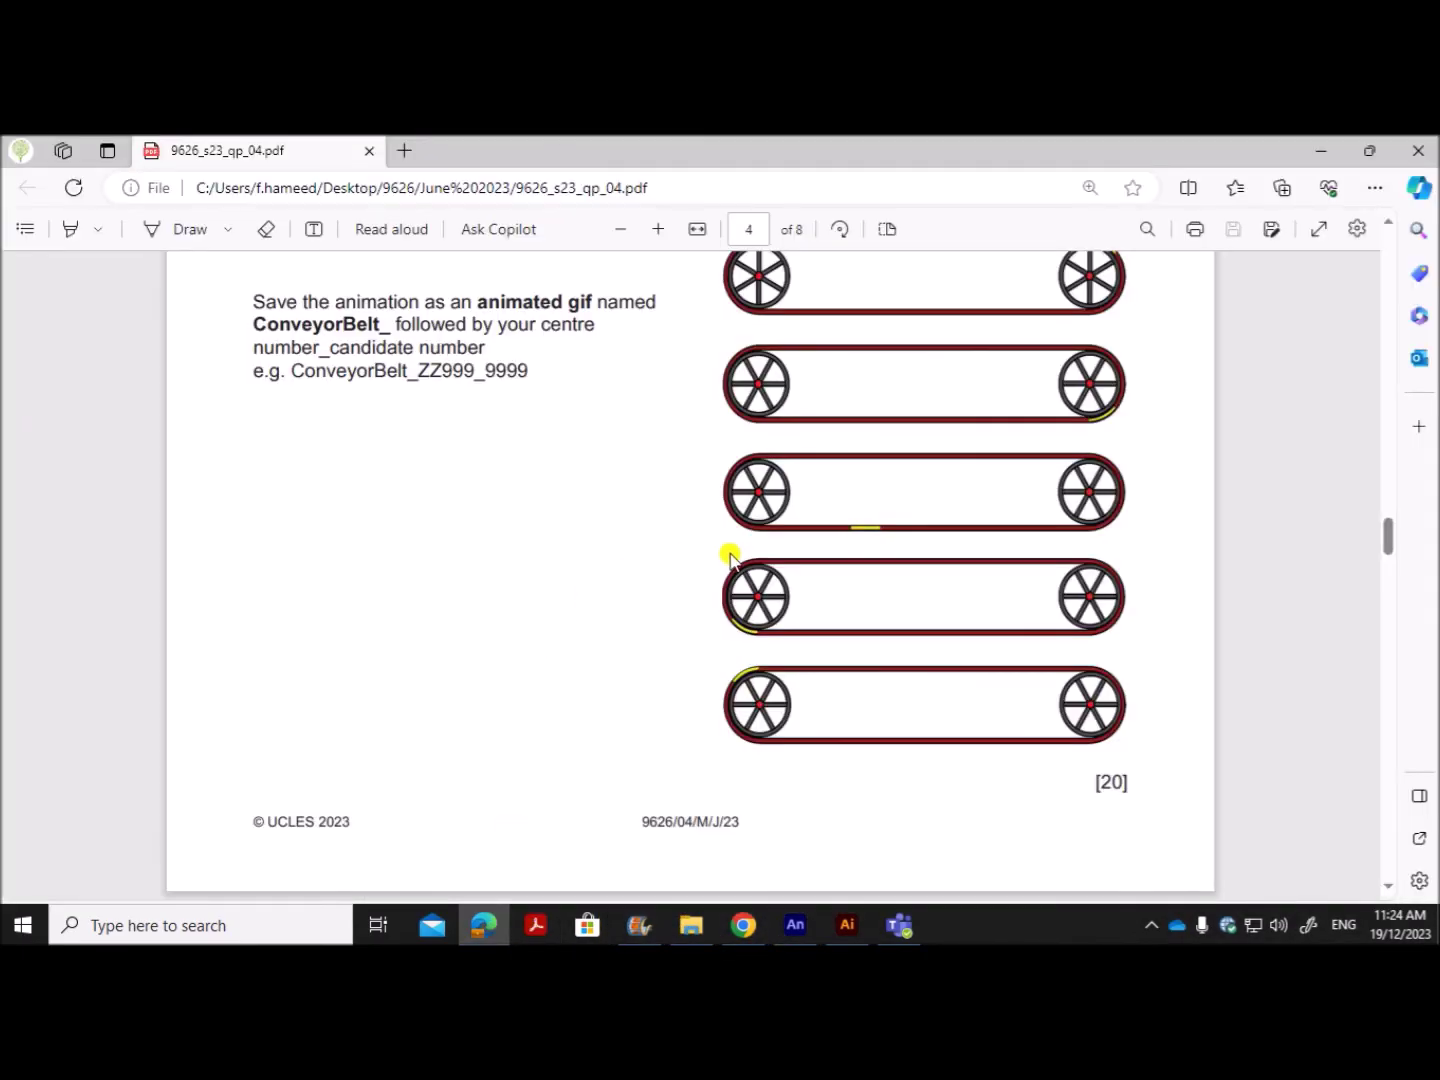
scroll(741, 544, "up", 3)
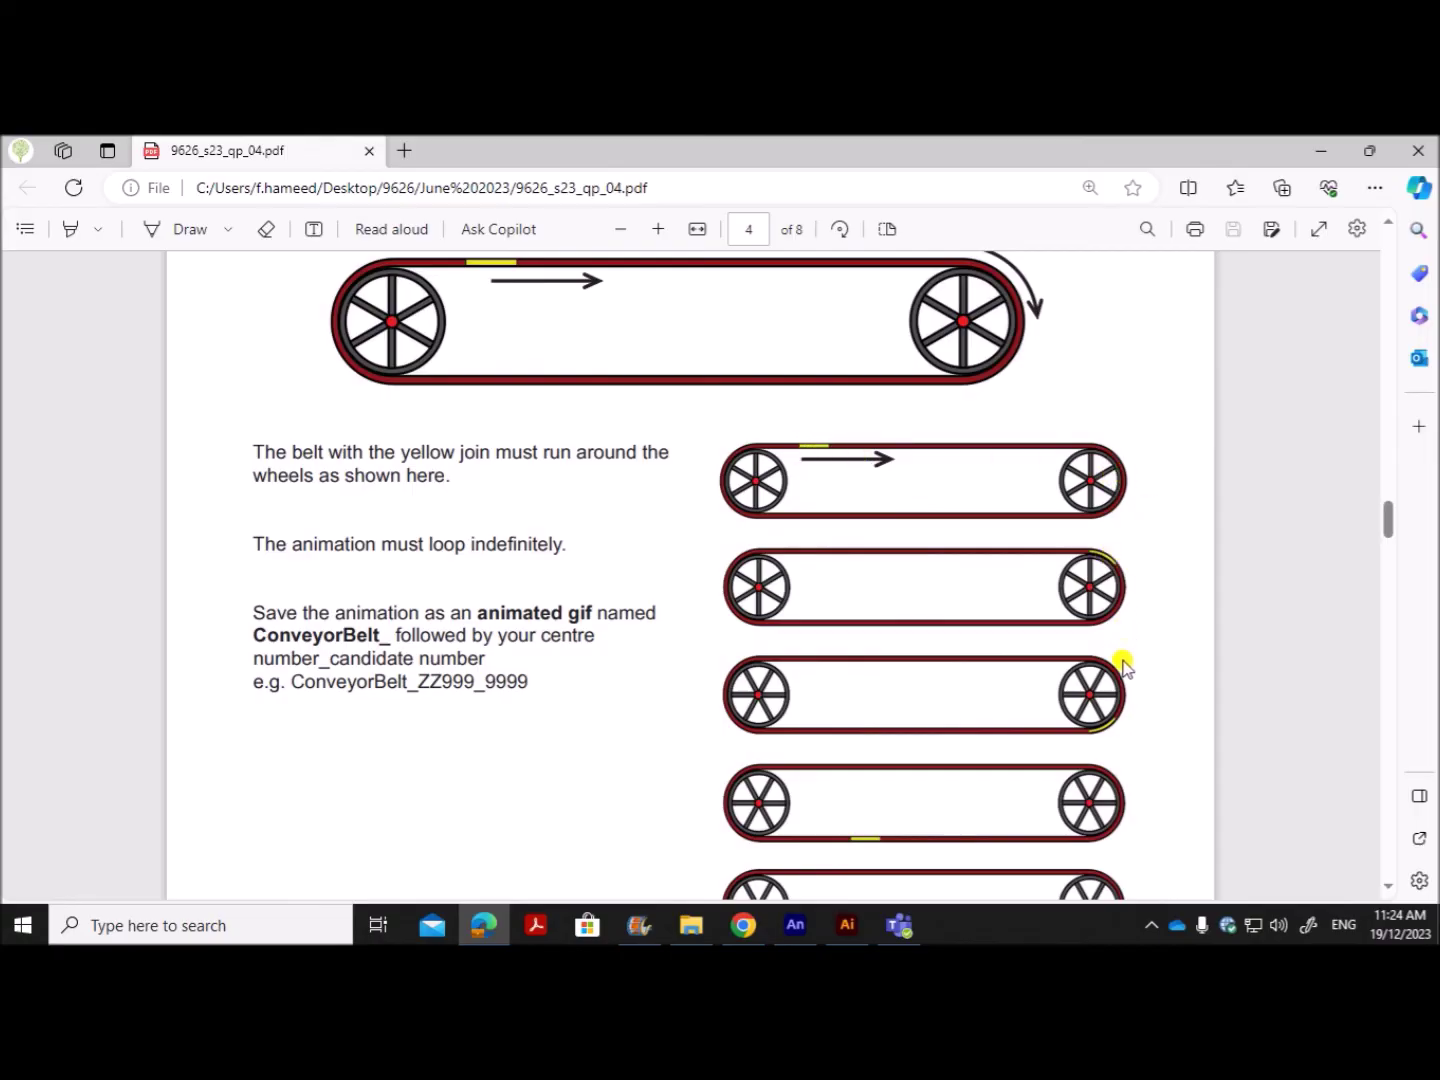
scroll(1080, 681, "down", 6)
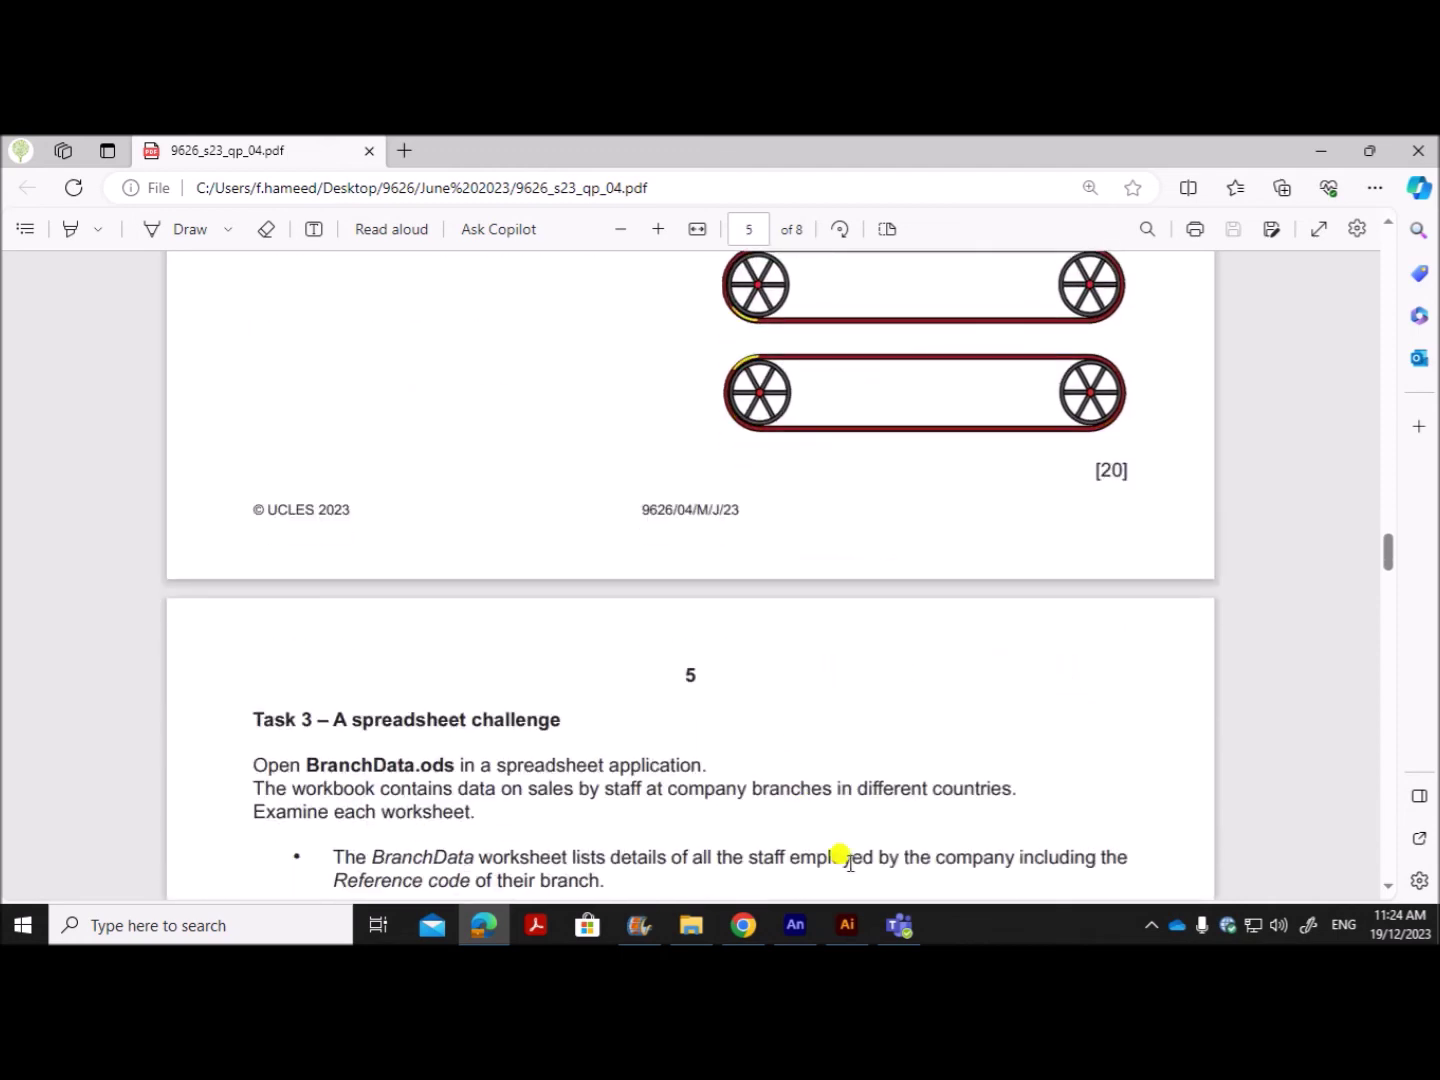
left_click(792, 925)
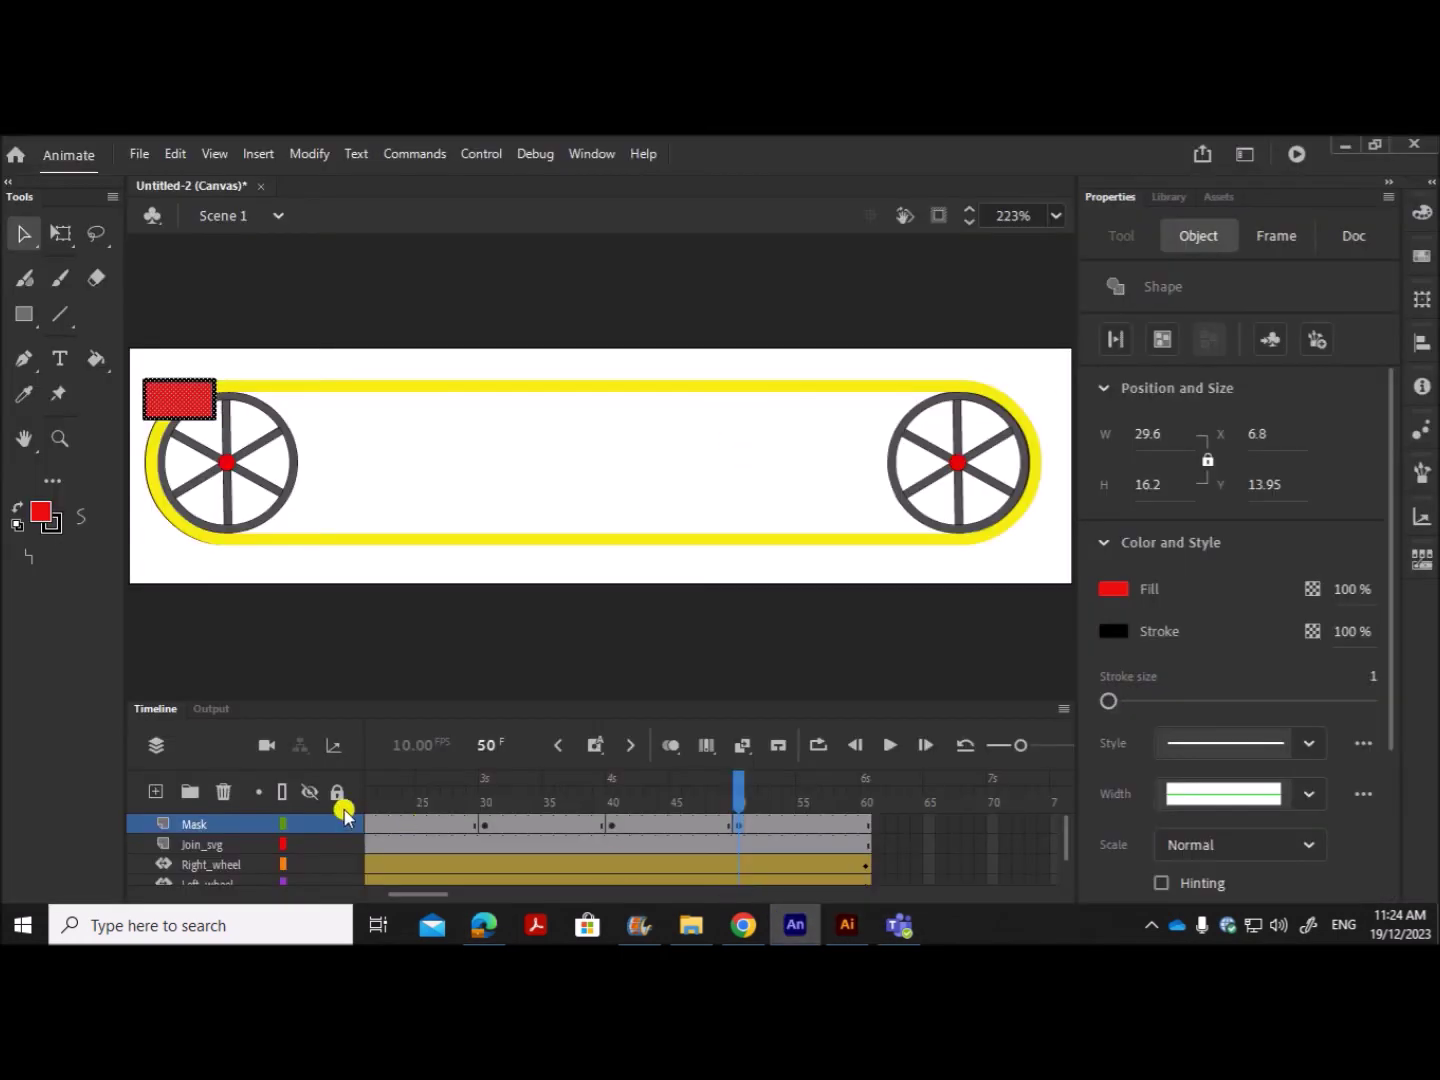
Step: Check the rectangle's position on the Mask layer at frames 1, 10 and 30
left_click_drag(433, 895, 343, 897)
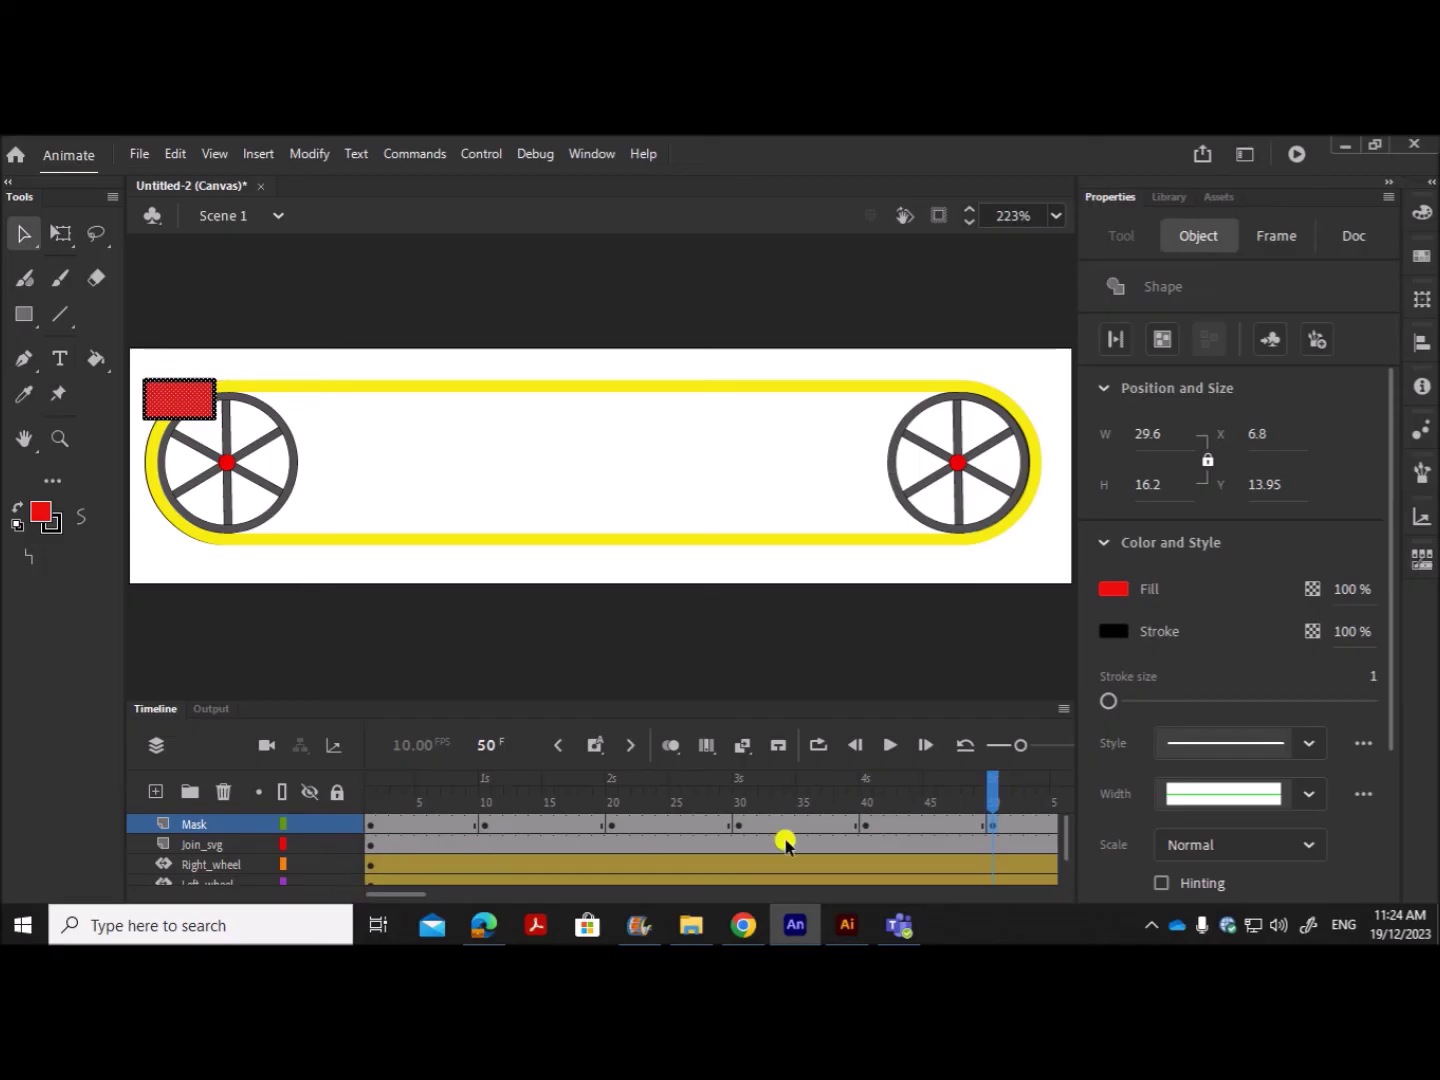
left_click(374, 849)
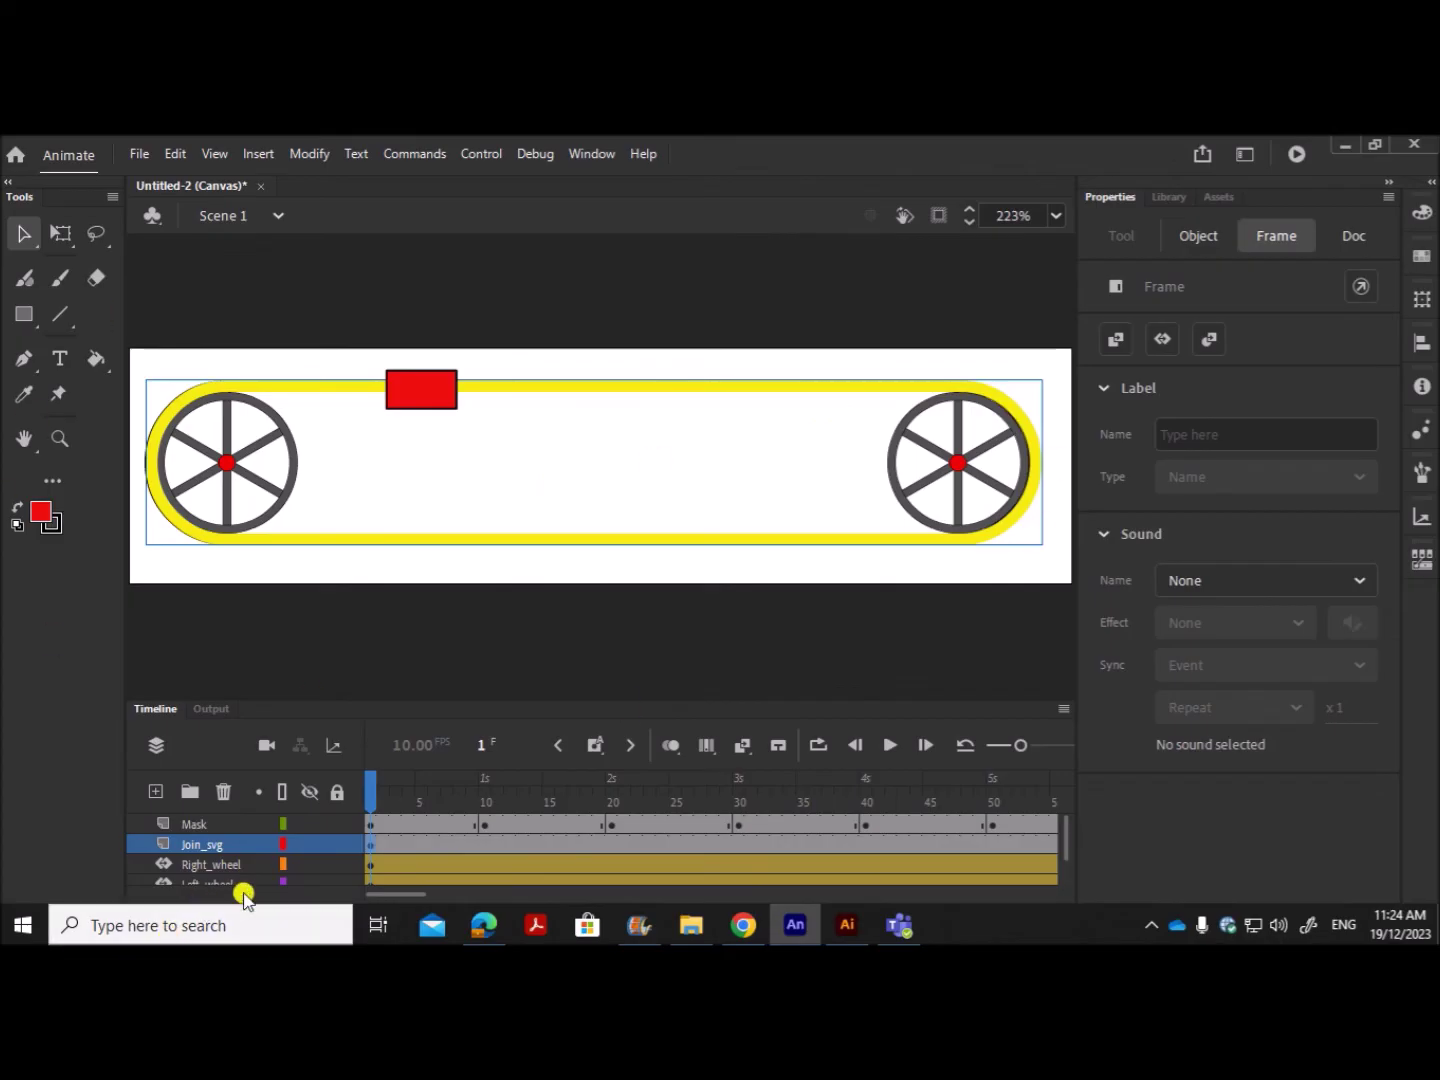
left_click(198, 823)
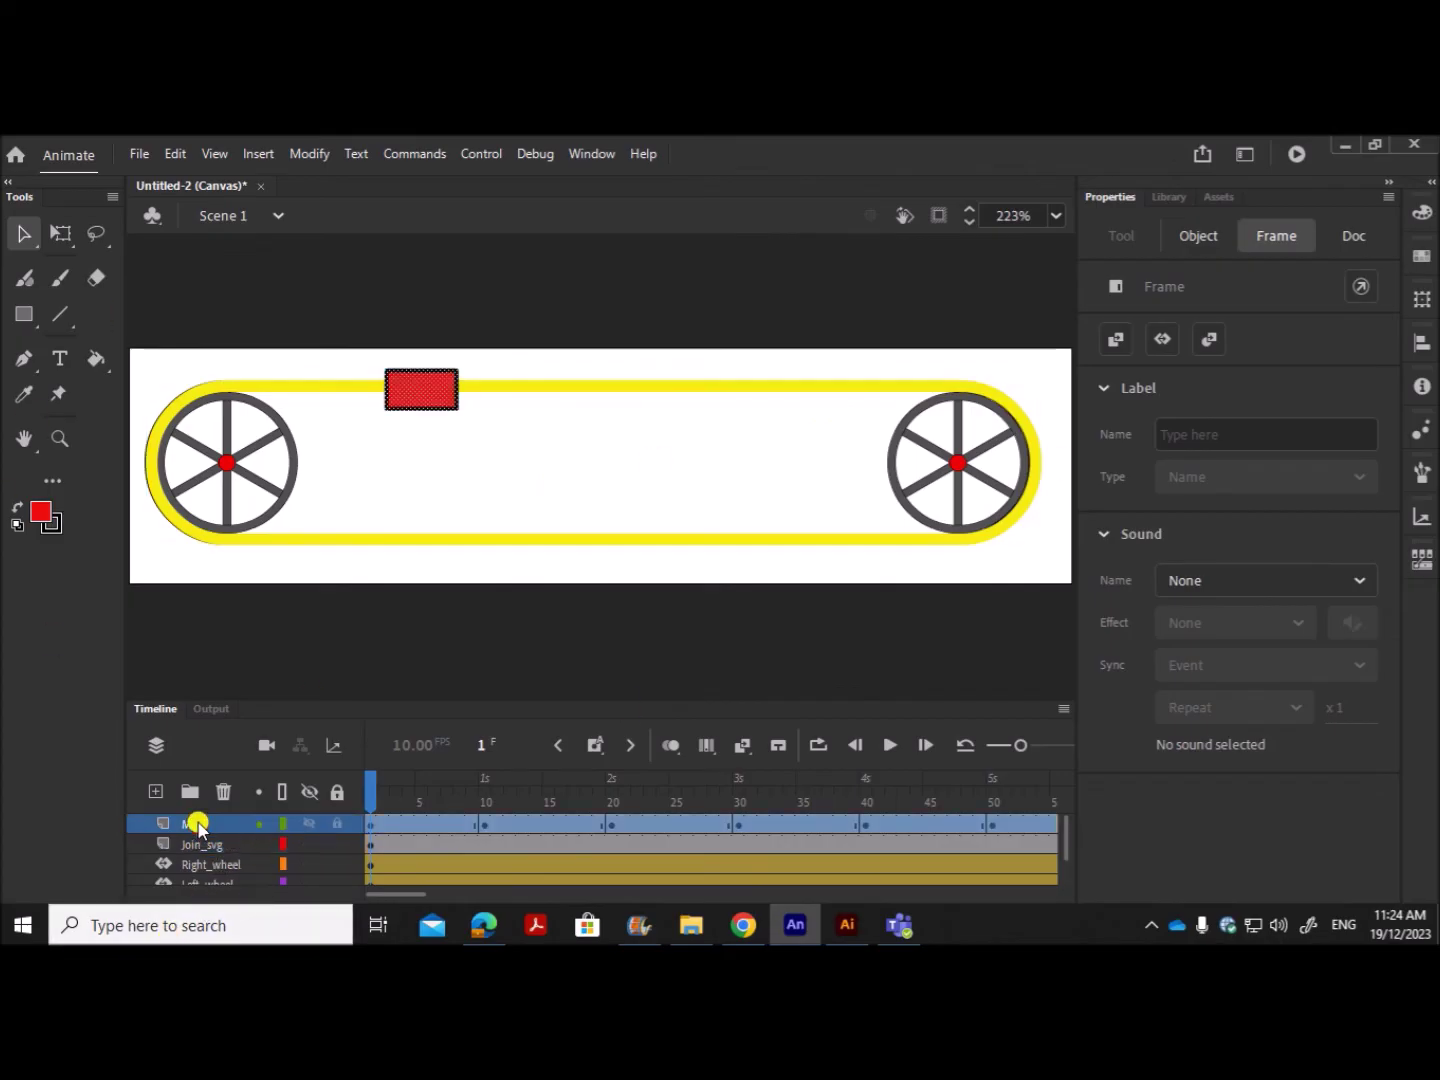
left_click_drag(362, 820, 483, 824)
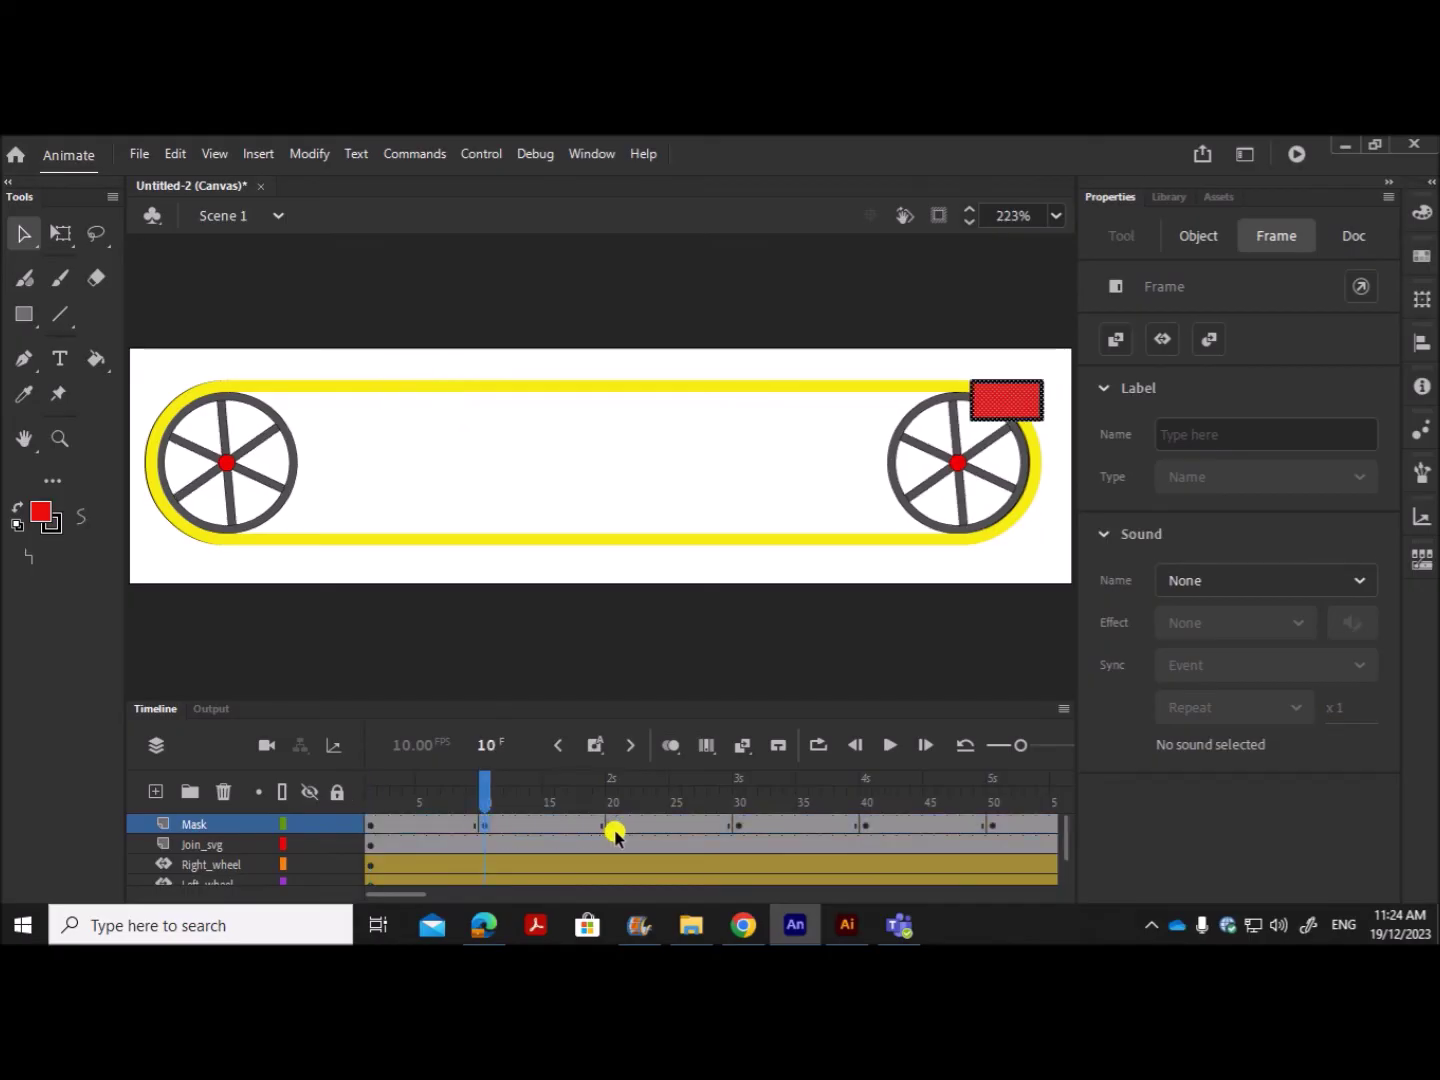
left_click(741, 823)
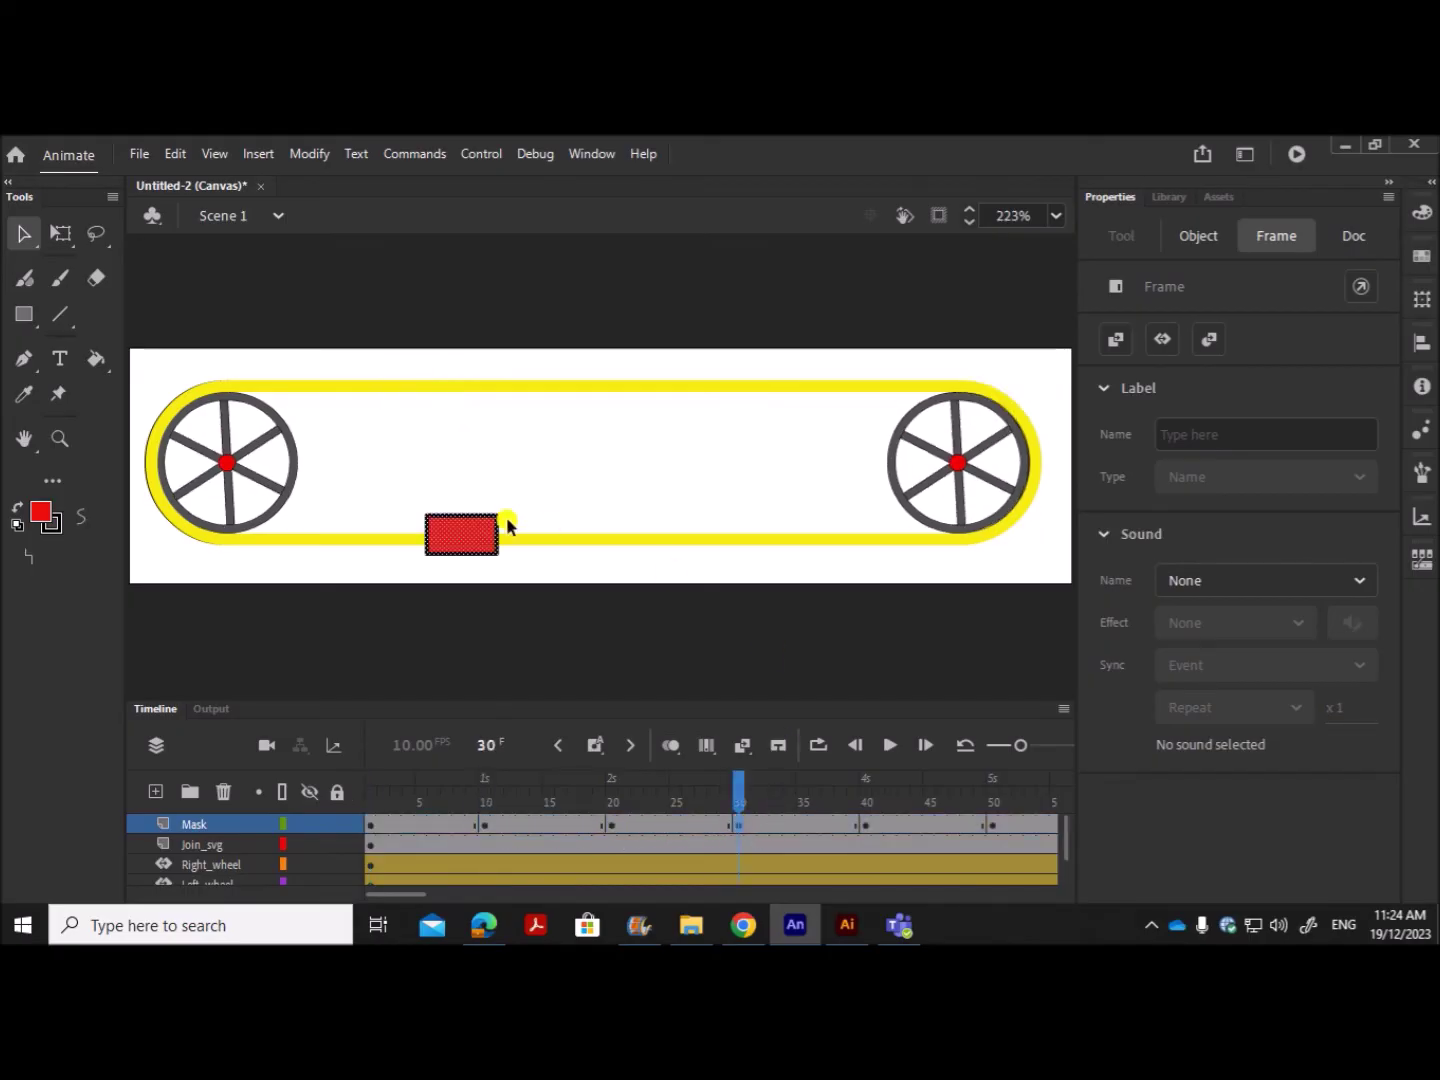
Step: Check the rectangle at Mask layer frames 10 to 50, and turn the Mask layer into a mask over Join_svg
left_click(484, 822)
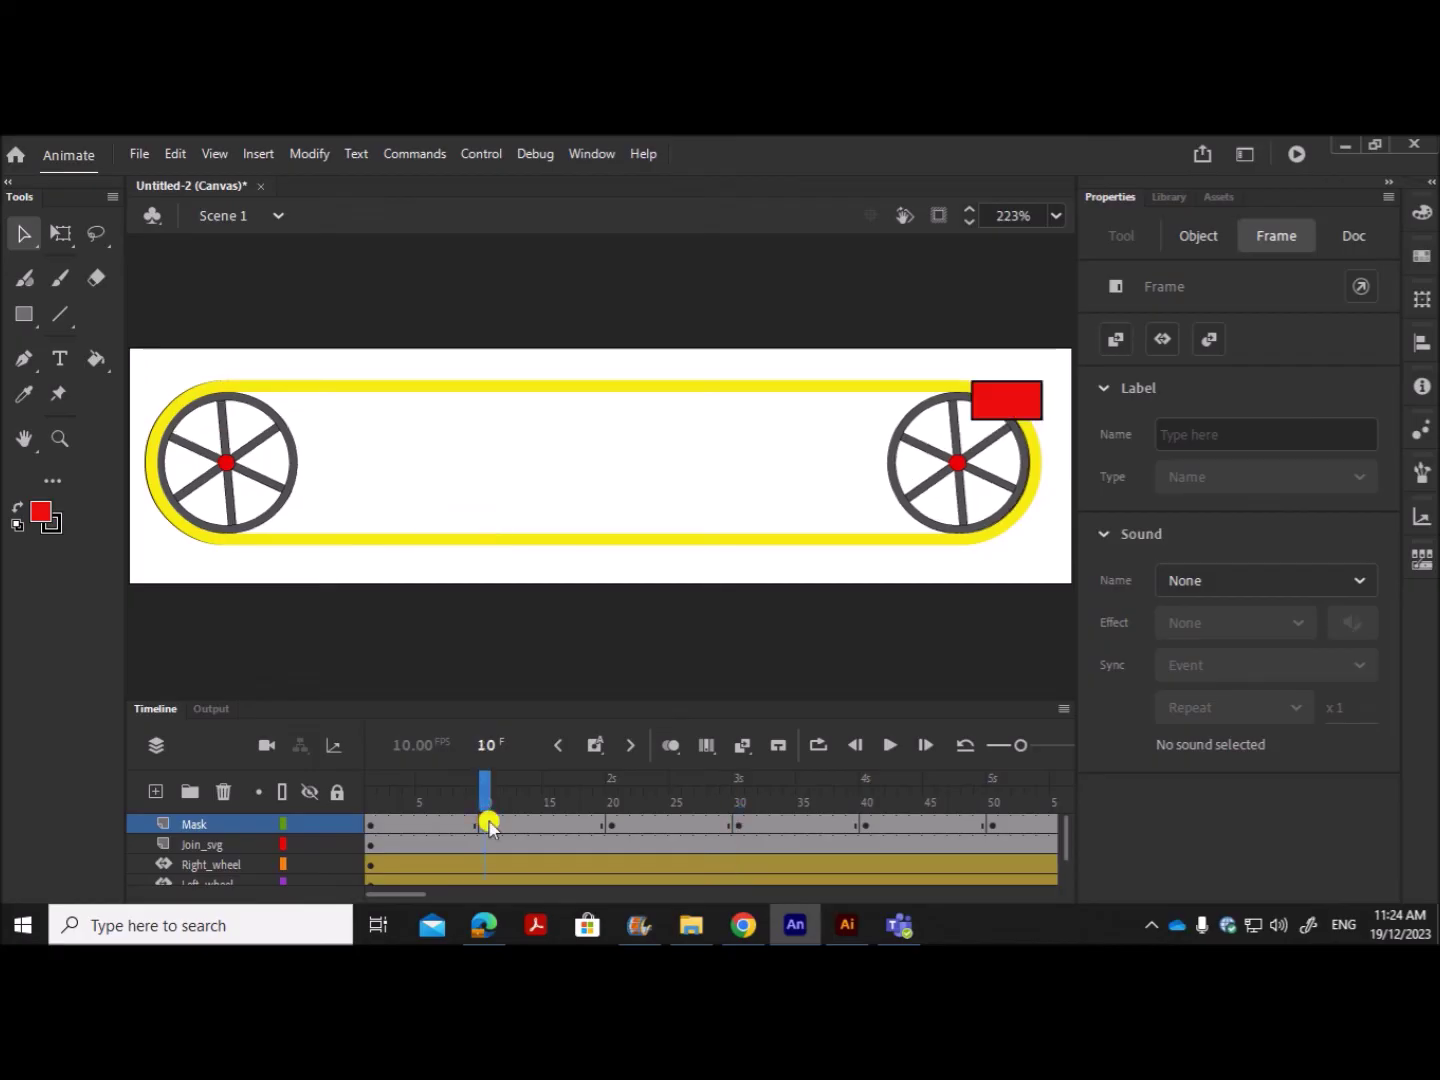
left_click(604, 824)
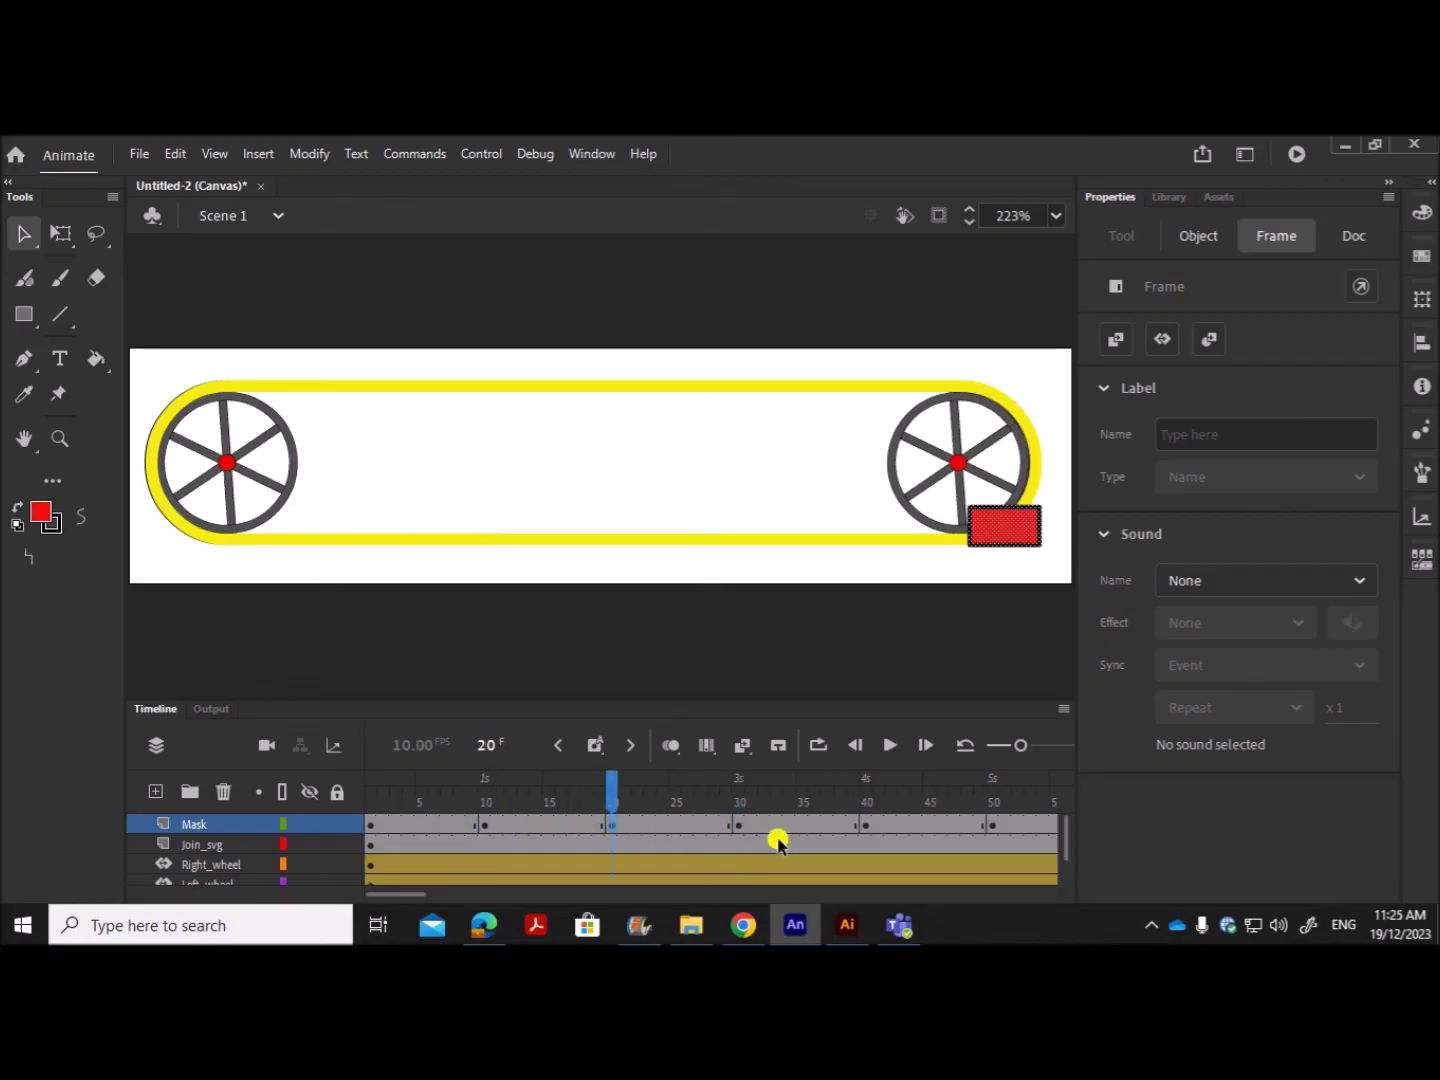
left_click(741, 824)
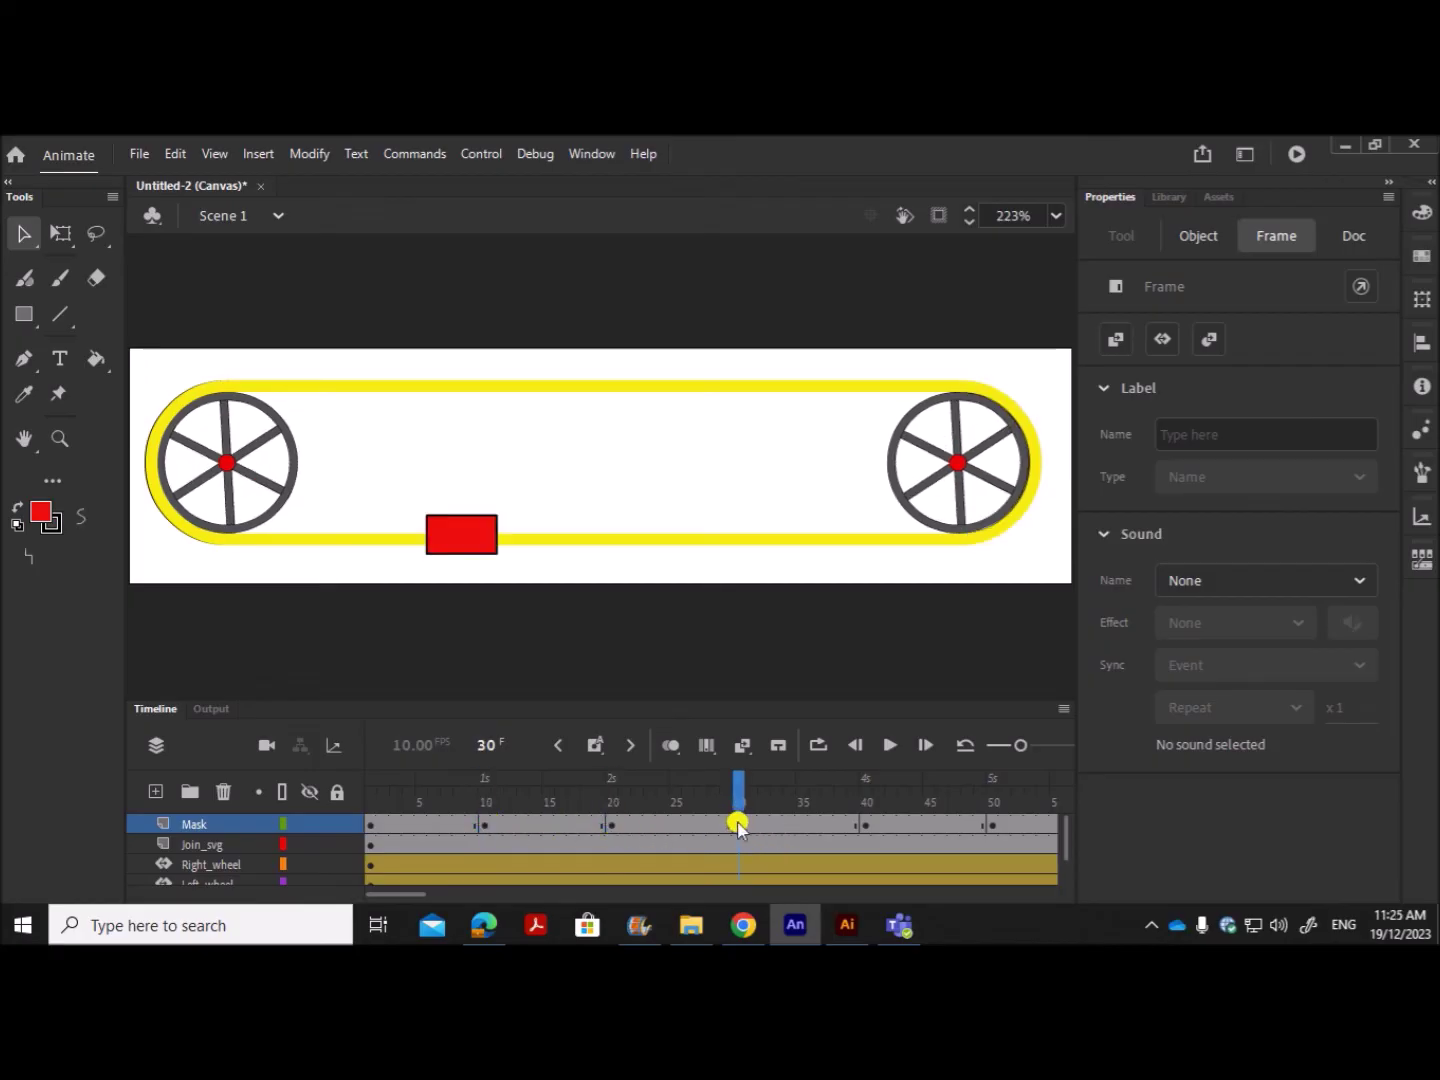
left_click(861, 823)
left_click(992, 823)
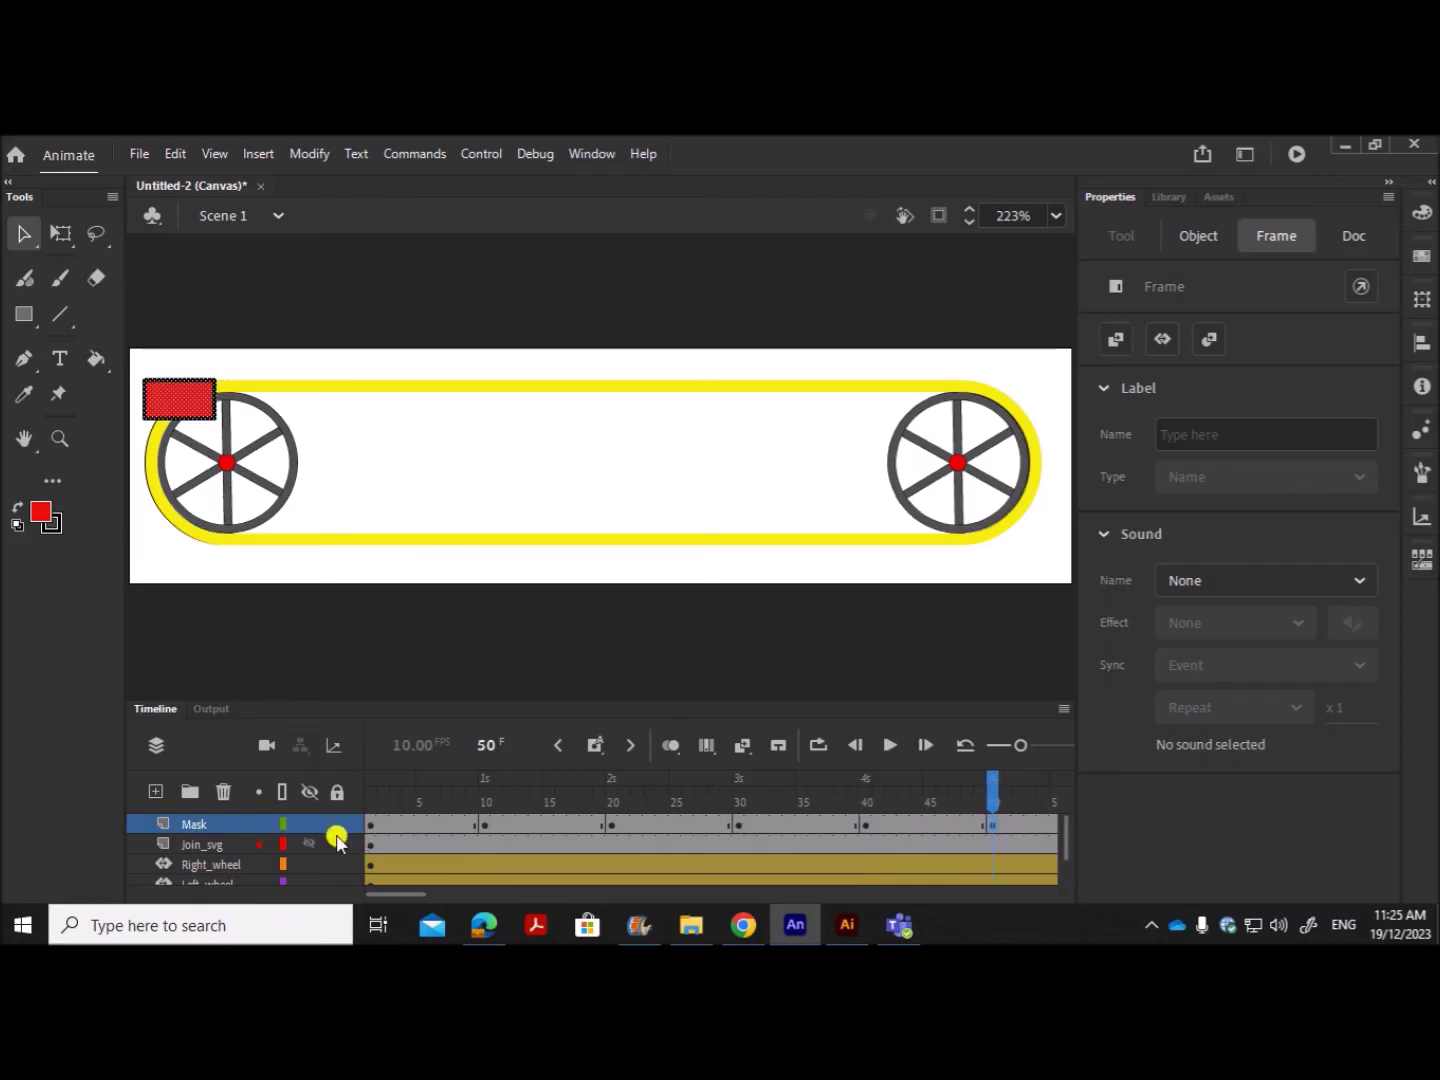
left_click(371, 824)
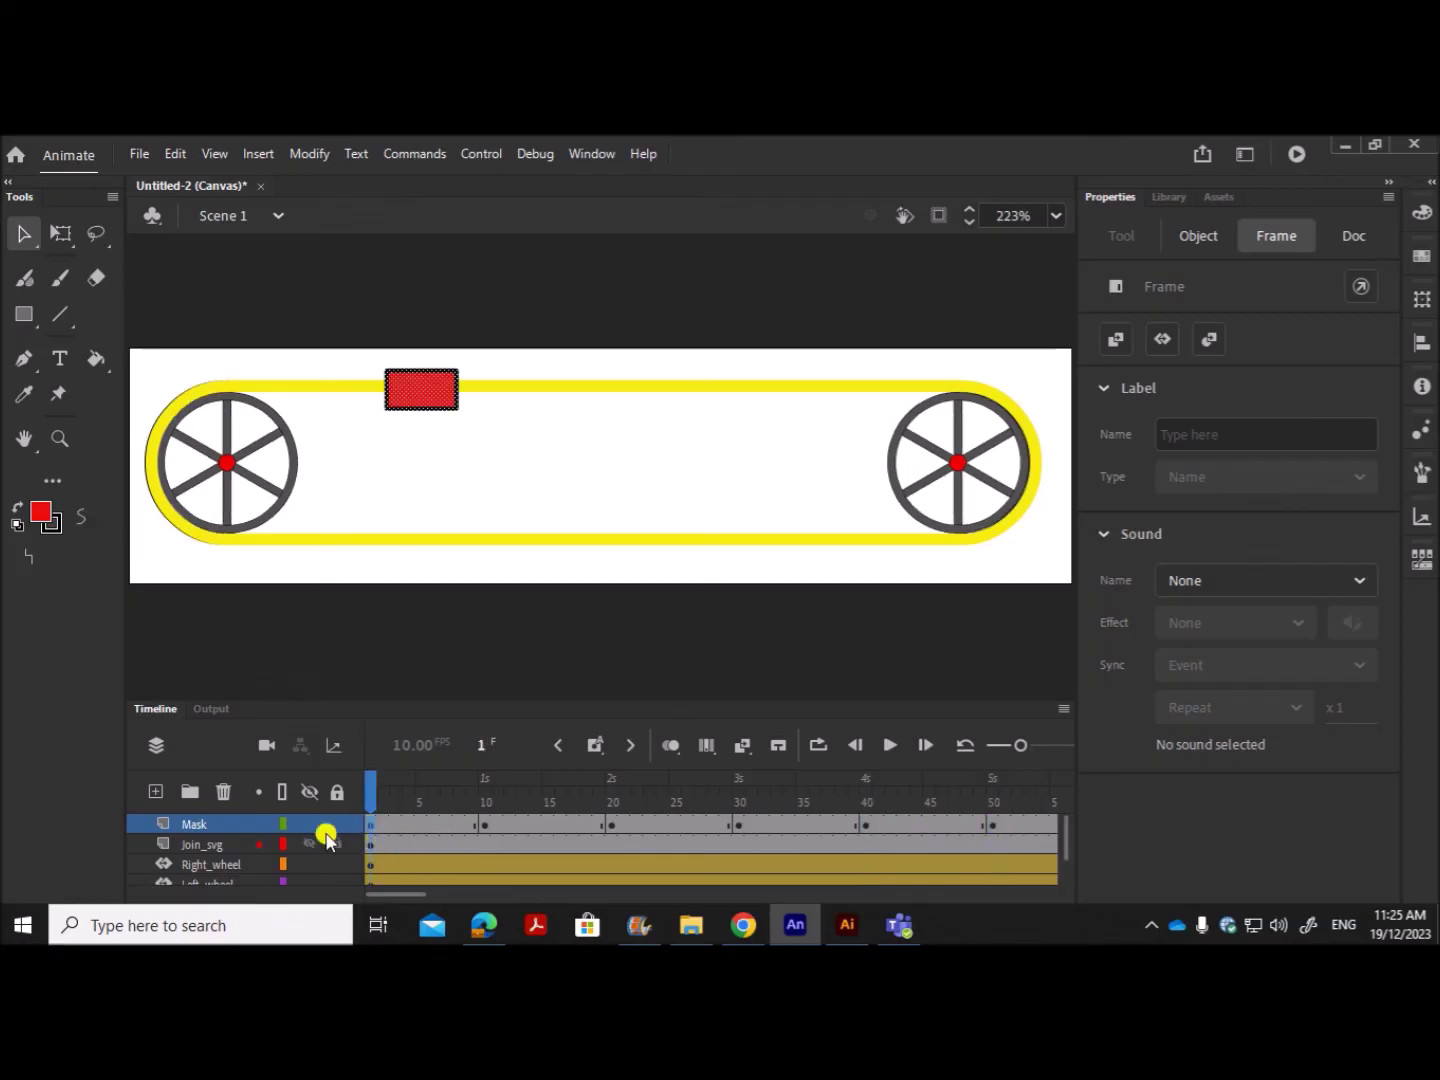
right_click(192, 828)
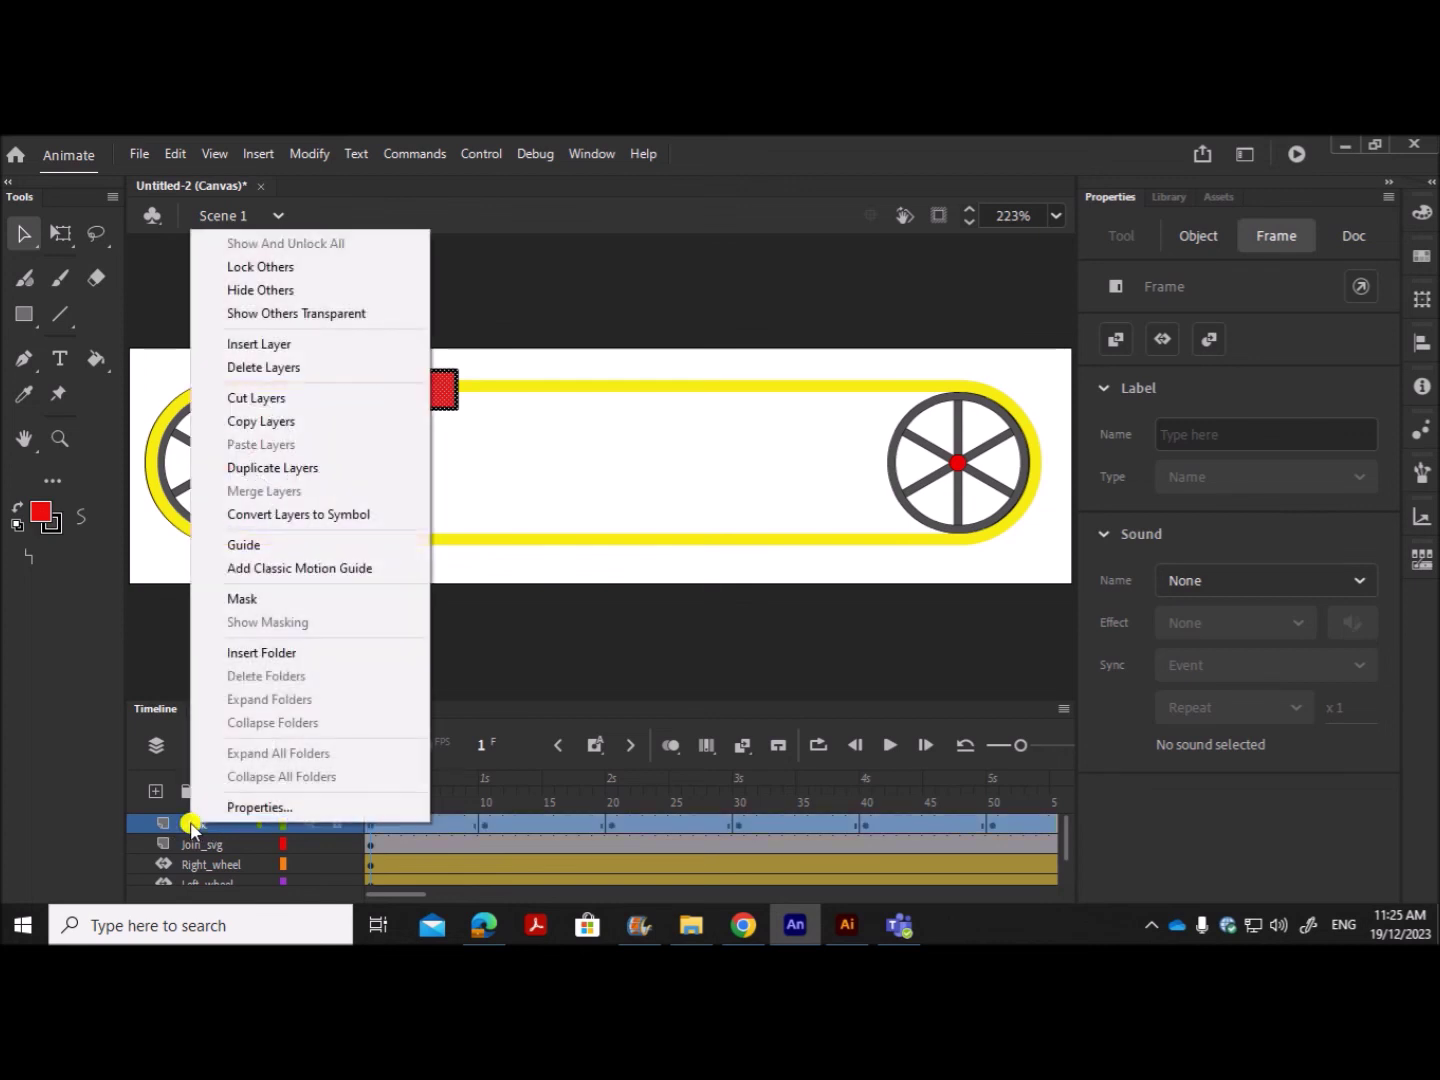
left_click(263, 600)
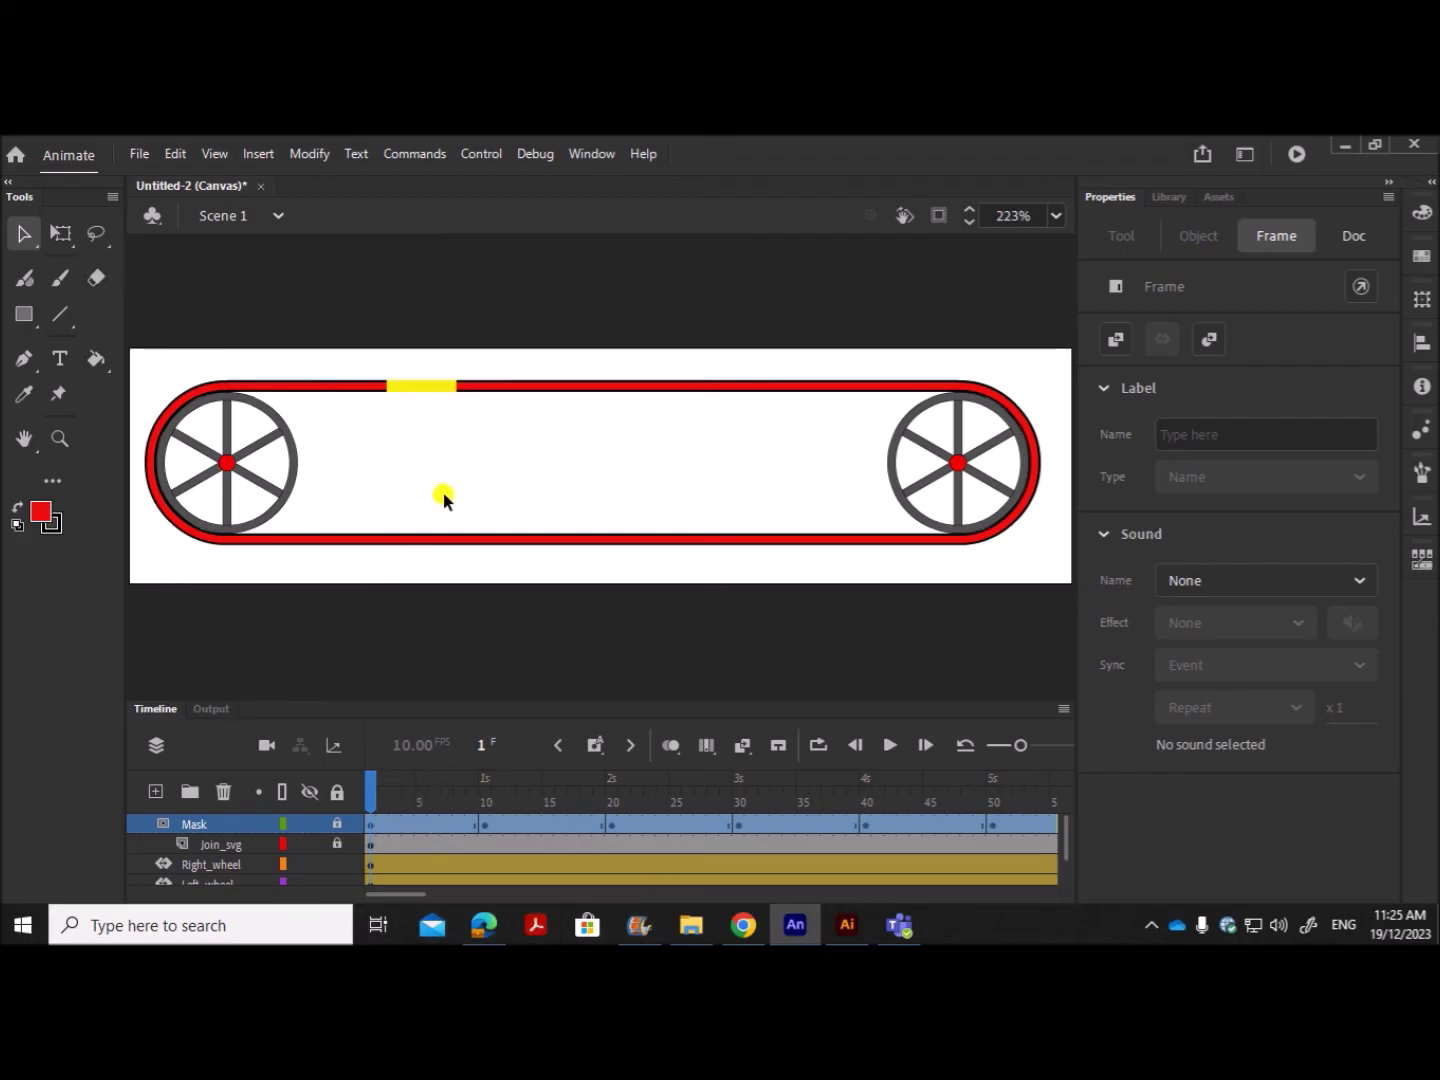
Step: Play the conveyor belt animation, watch its published preview in Chrome, and return to the timeline in Animate
left_click(894, 746)
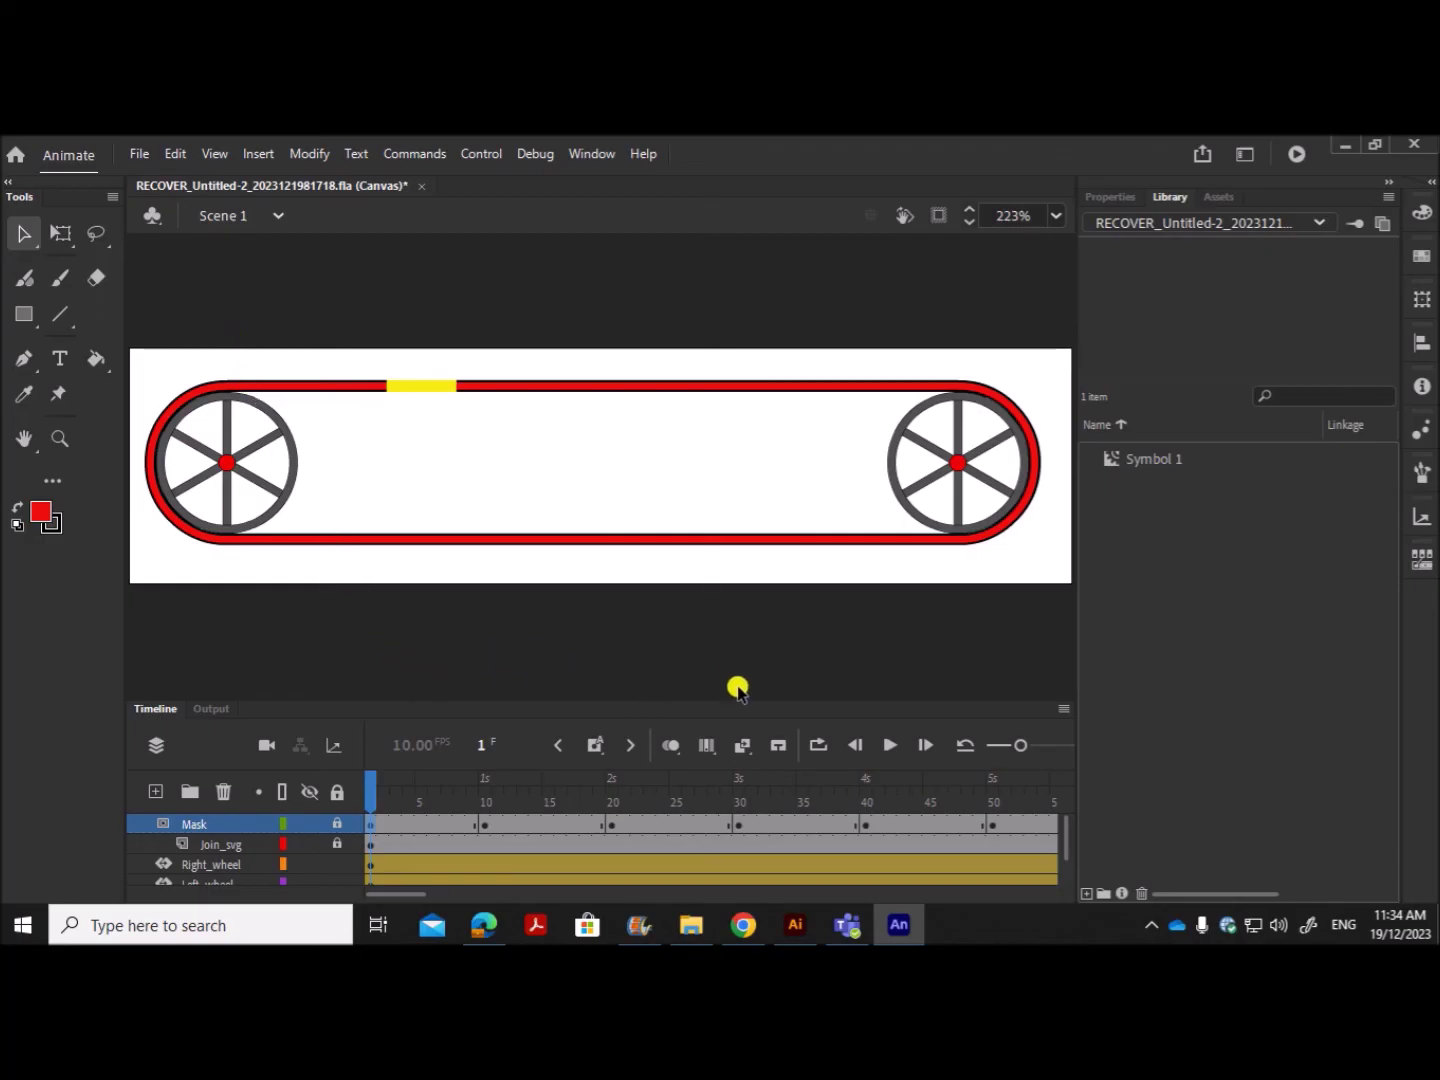
left_click(220, 715)
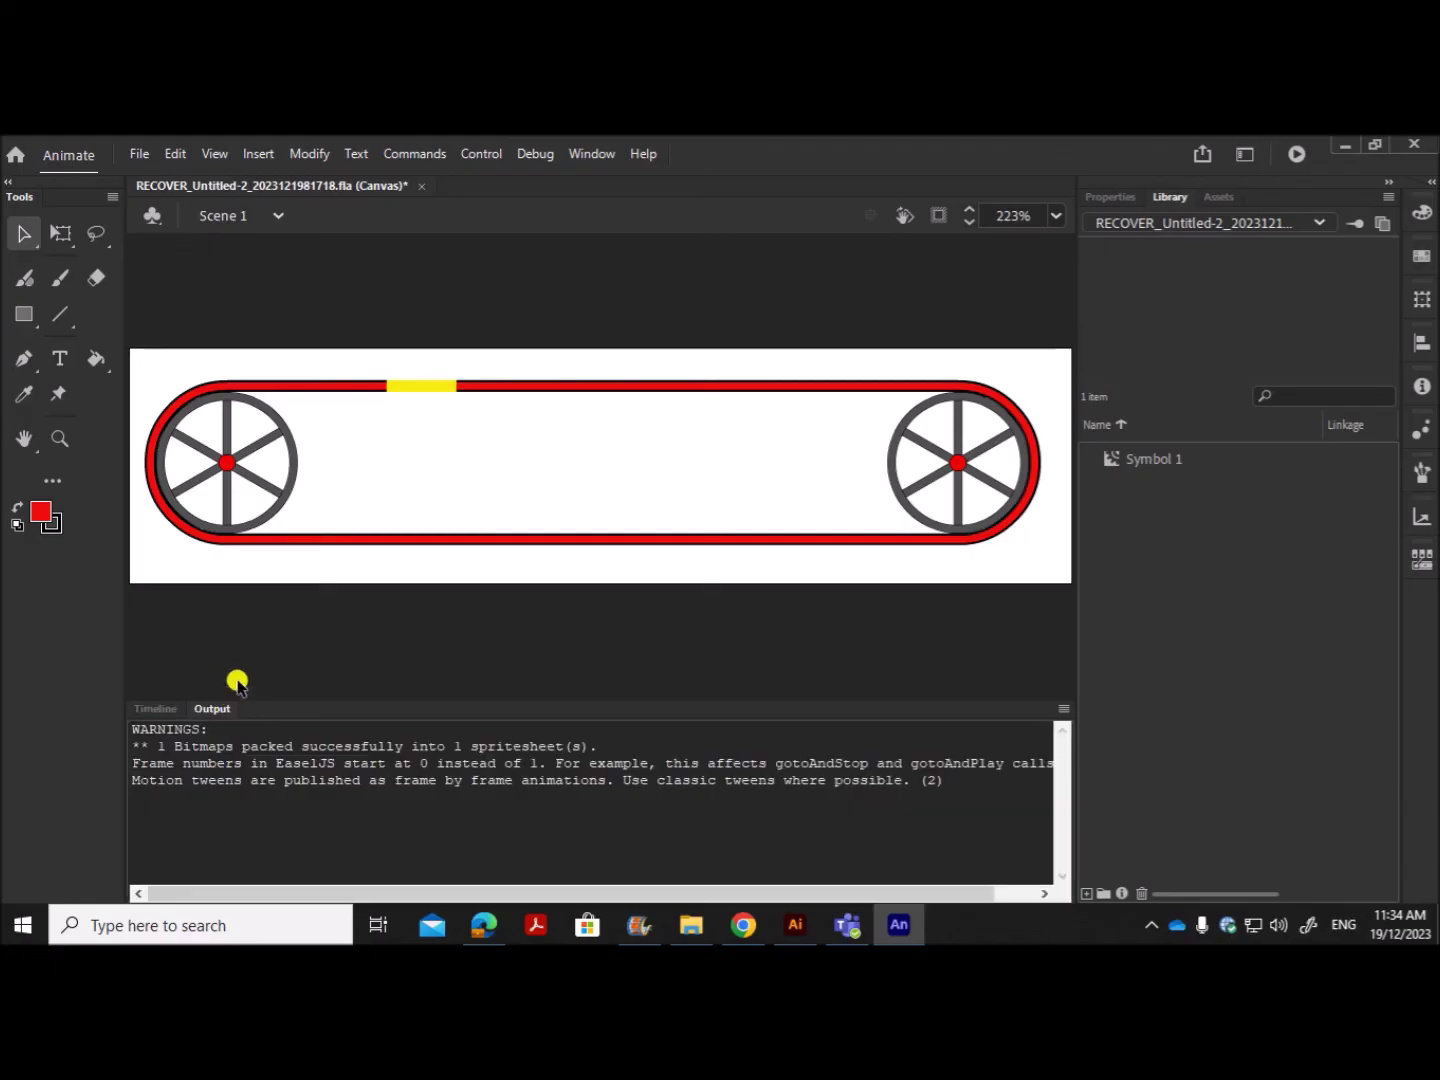
left_click(476, 151)
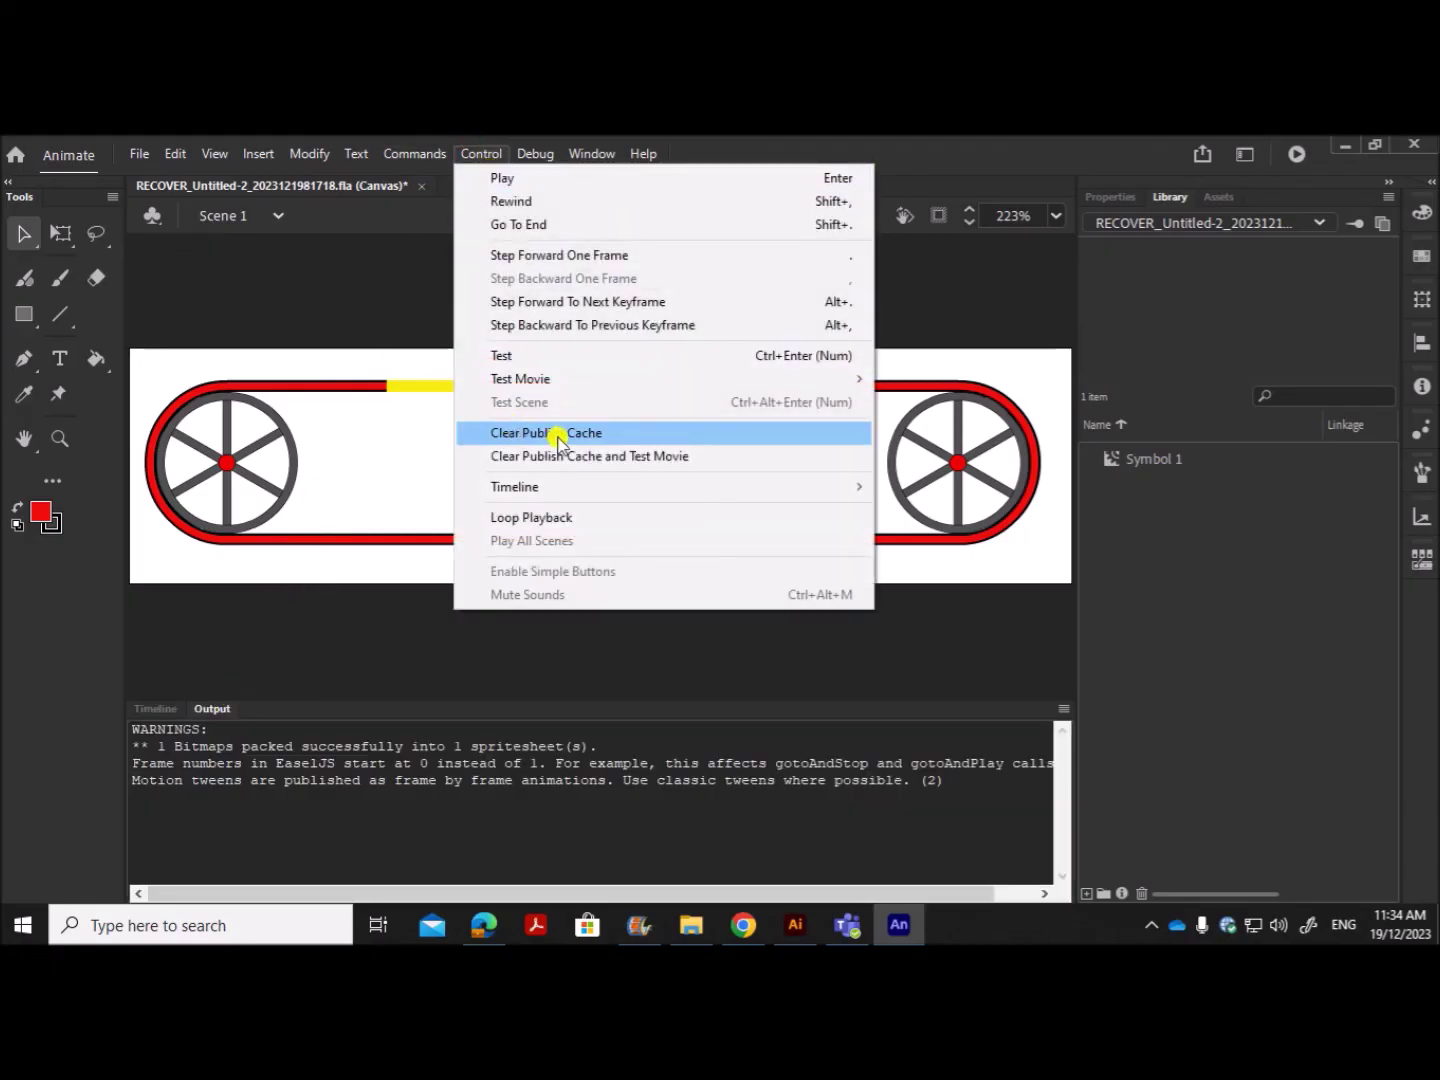
left_click(945, 632)
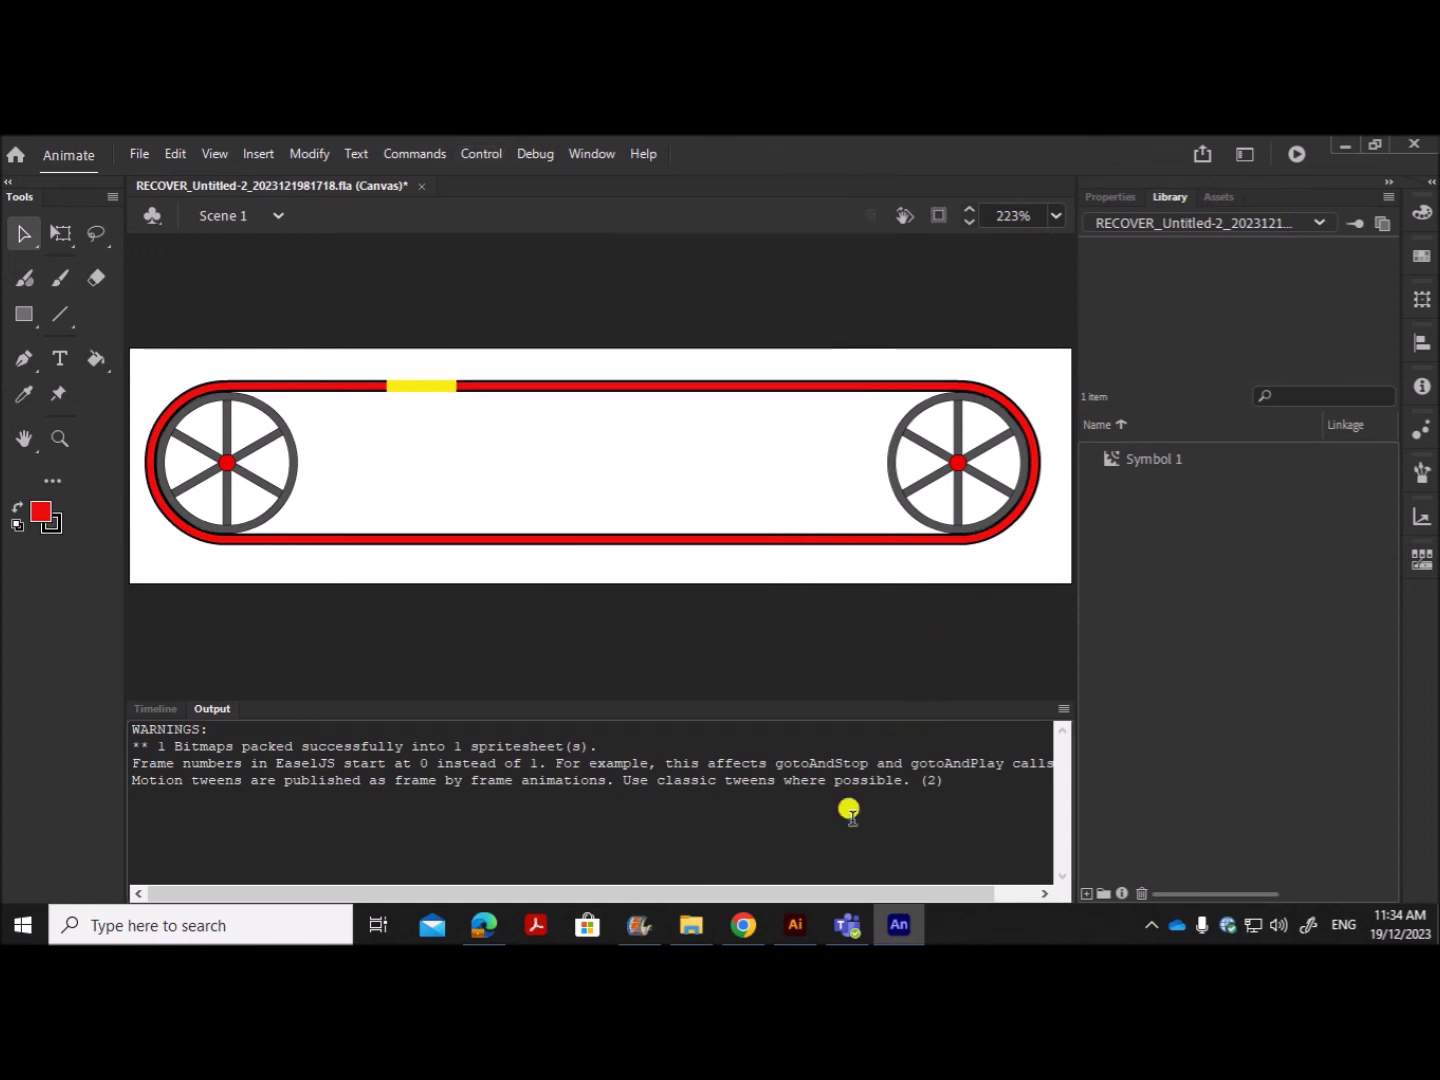
left_click(745, 925)
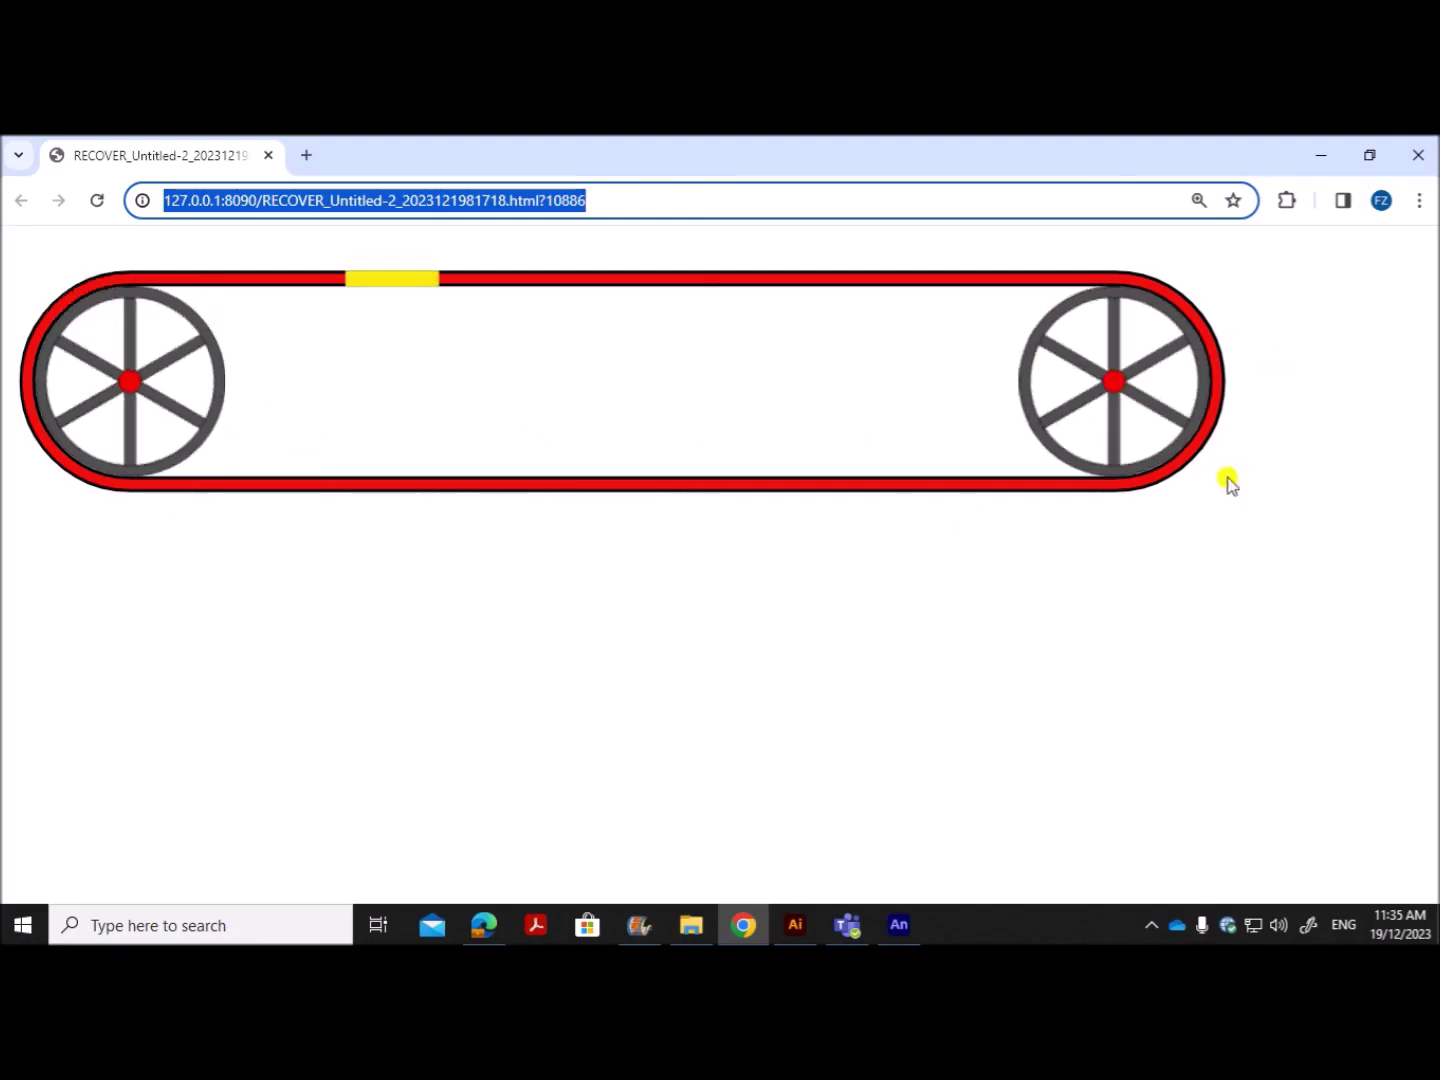
left_click(284, 813)
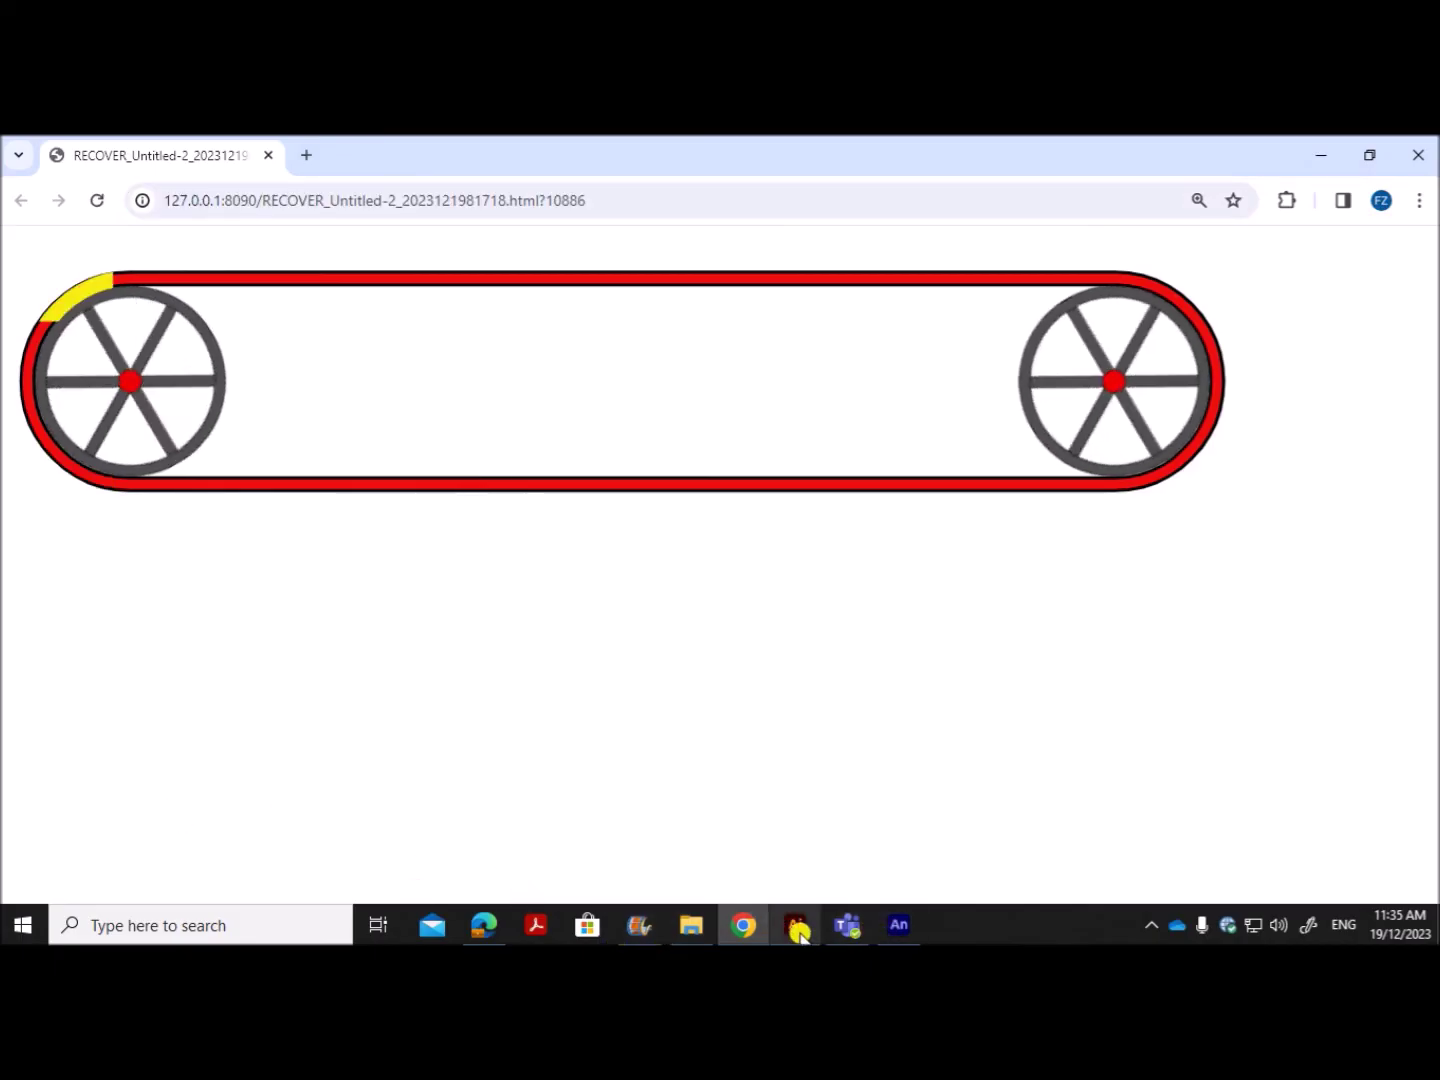
left_click(897, 925)
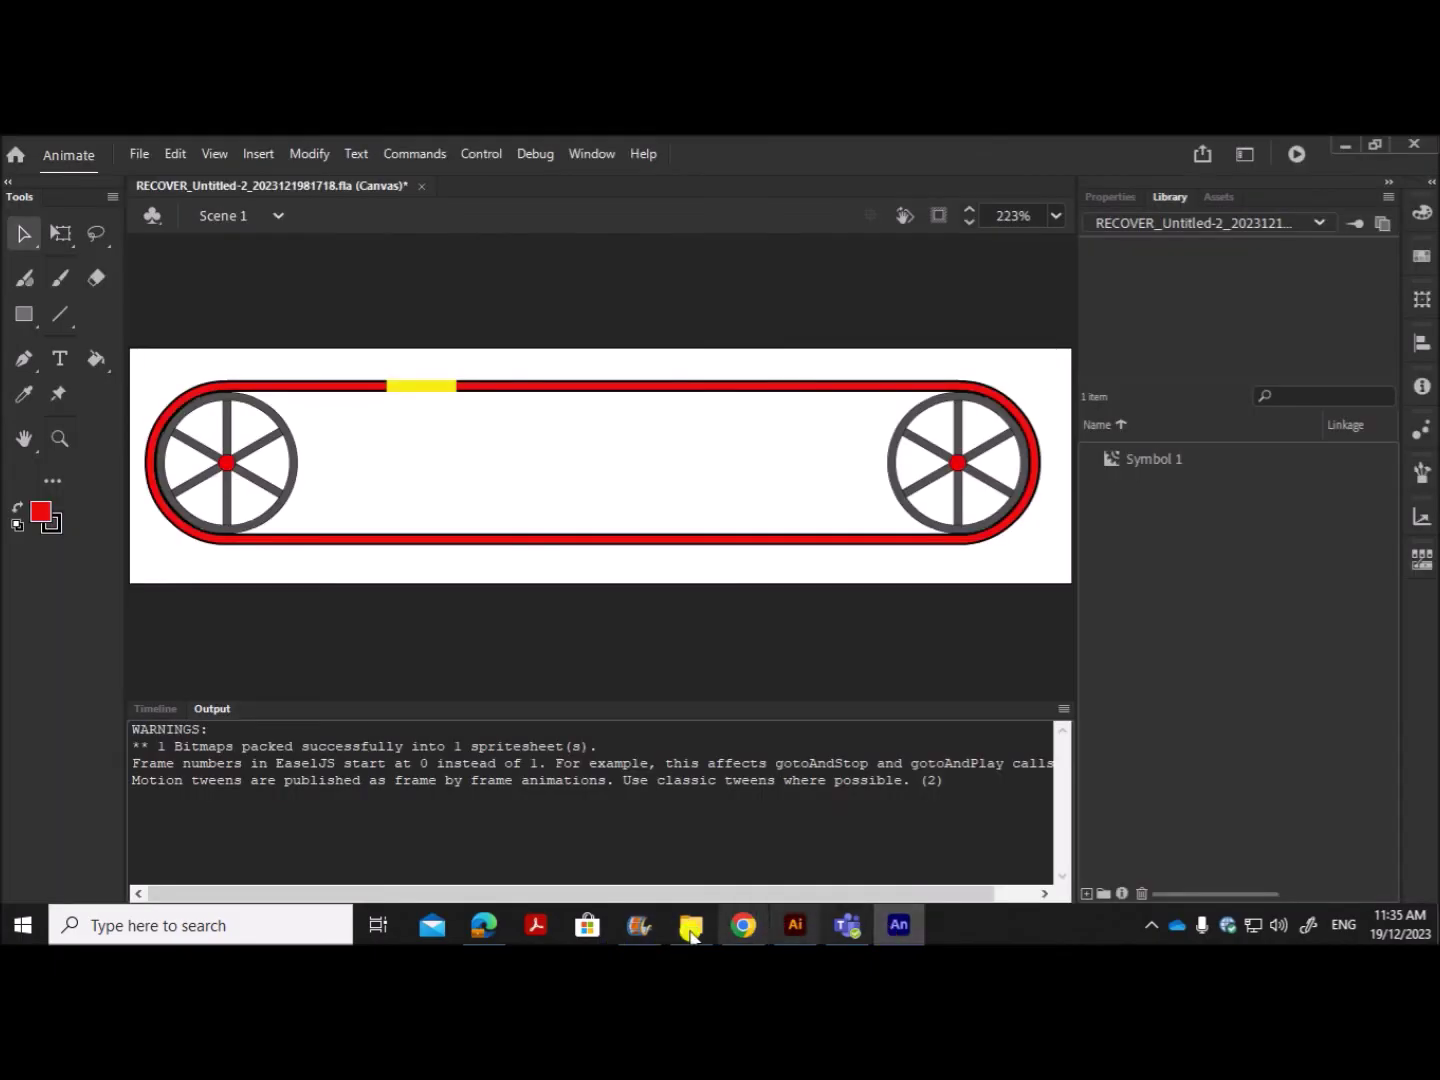
left_click(151, 709)
Step: Review the Task 2 requirements in the exam paper for belt movement, looping and the animated GIF format, and return to Animate
left_click(482, 925)
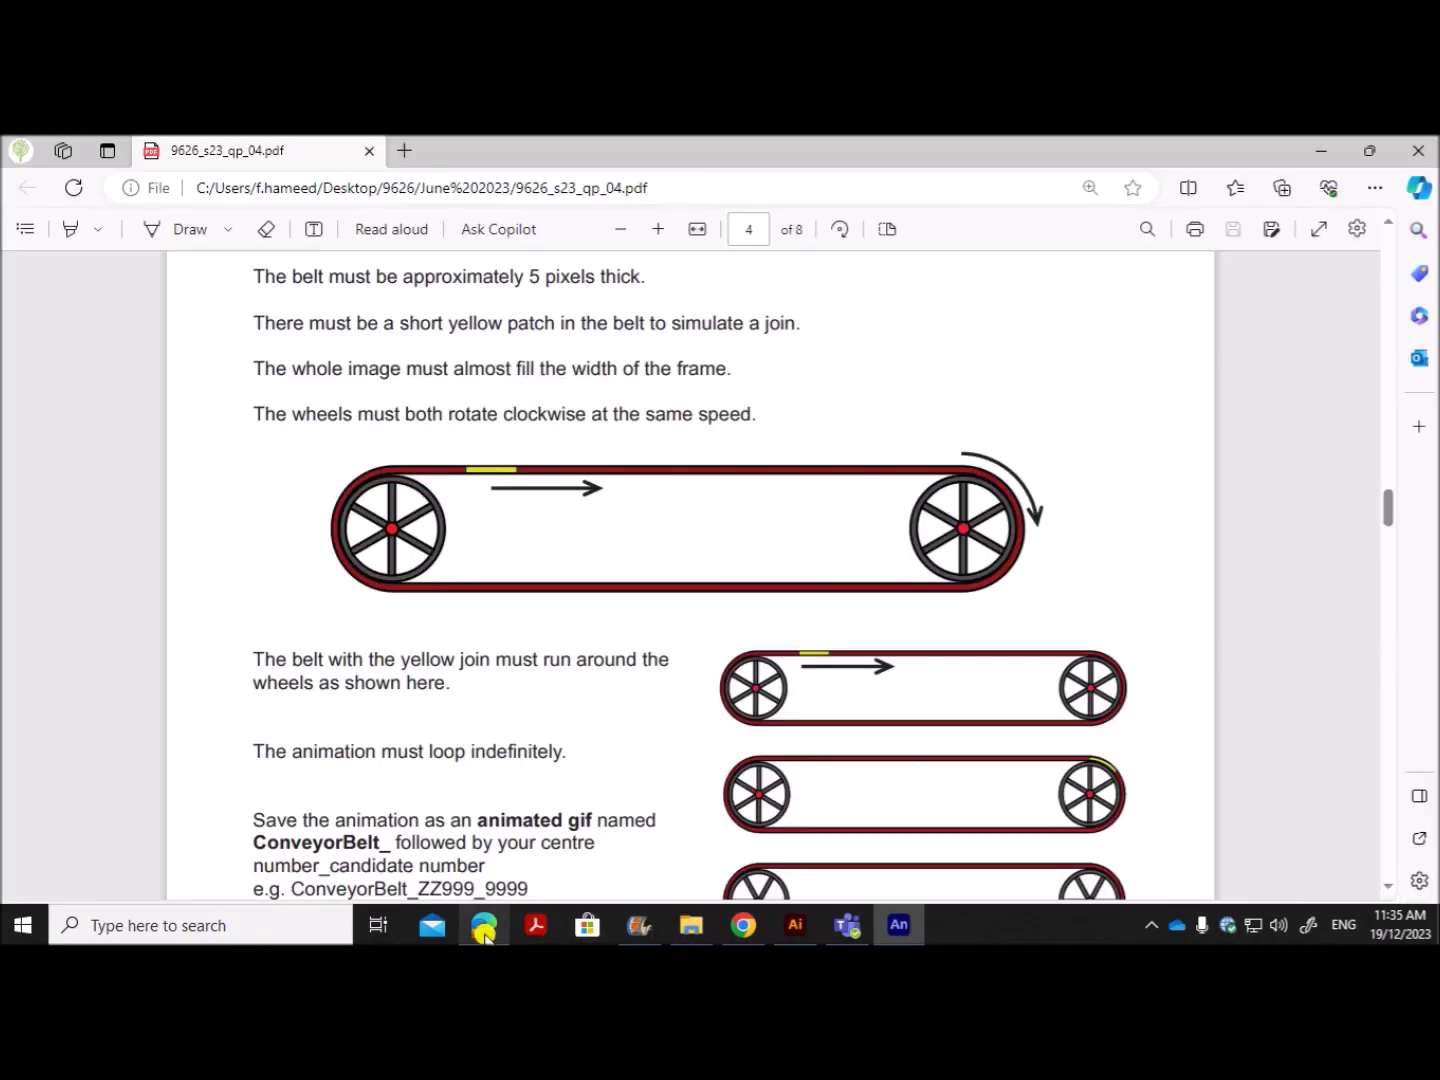
scroll(460, 661, "down", 1)
scroll(455, 720, "up", 4)
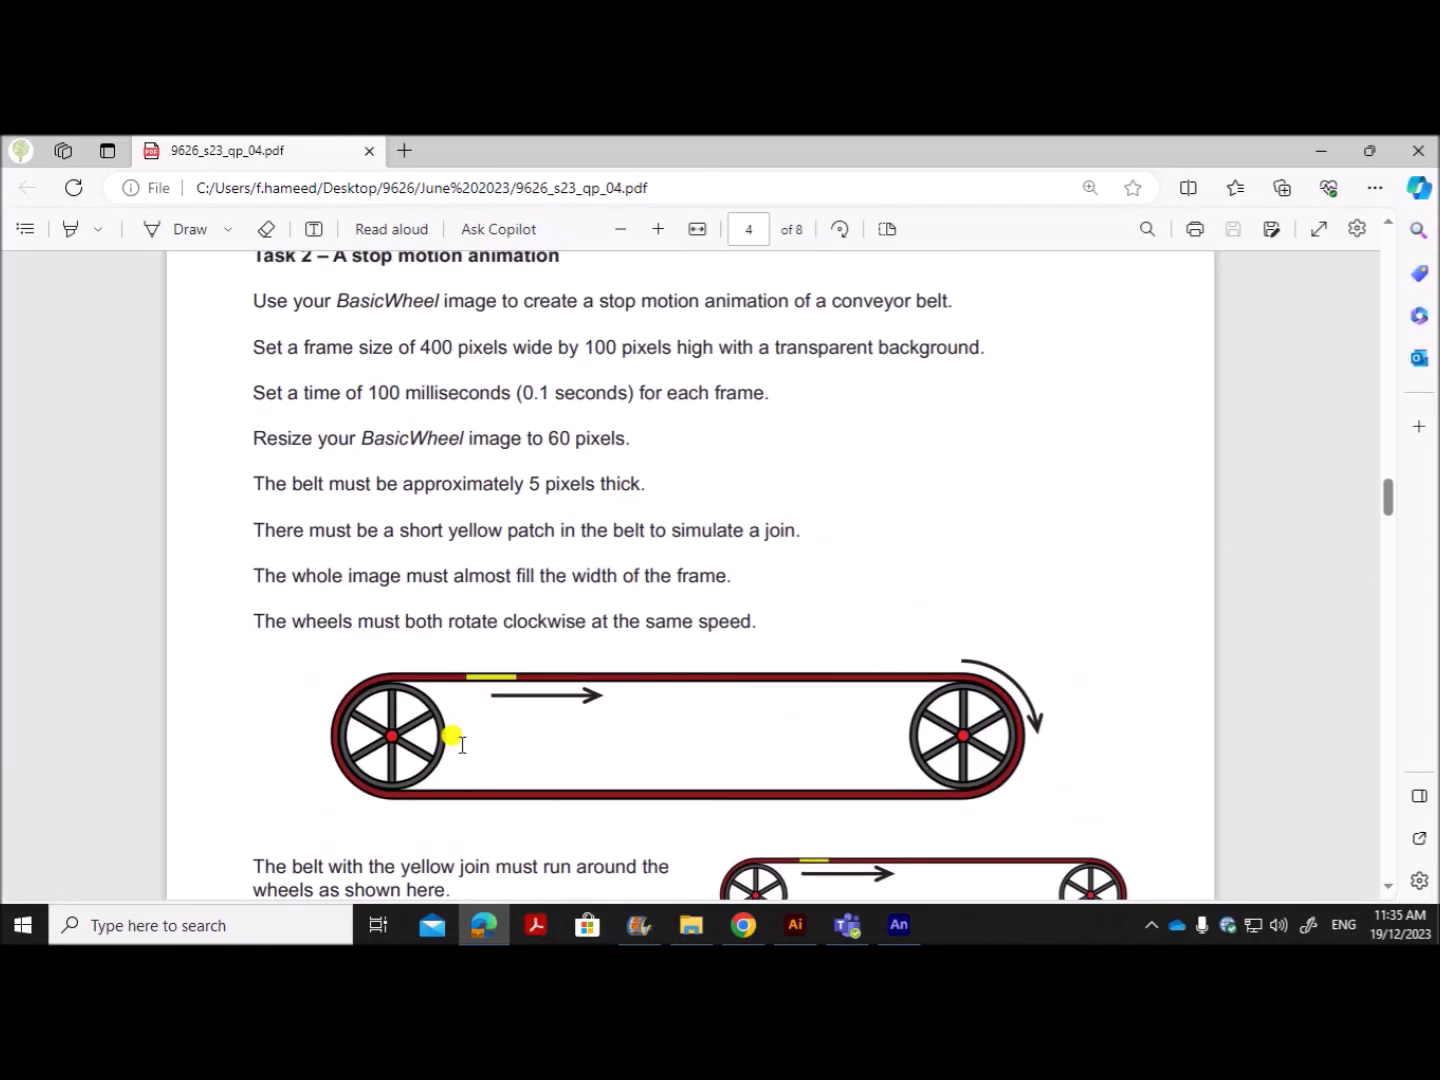
scroll(558, 570, "down", 5)
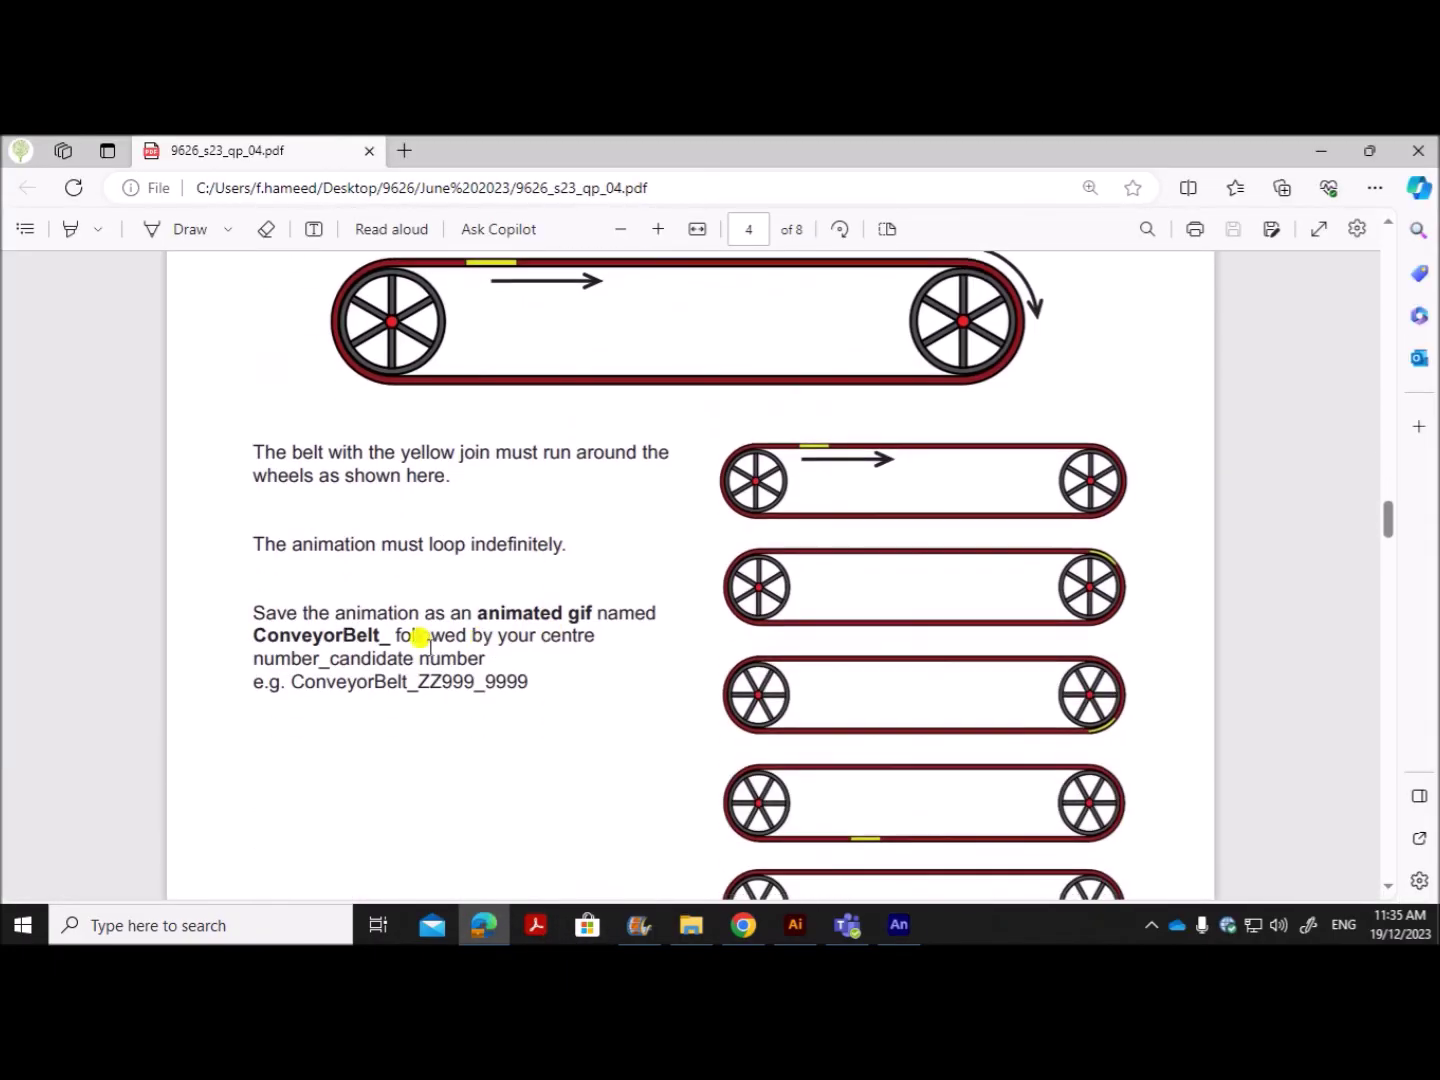
left_click_drag(253, 545, 570, 545)
left_click_drag(322, 613, 611, 618)
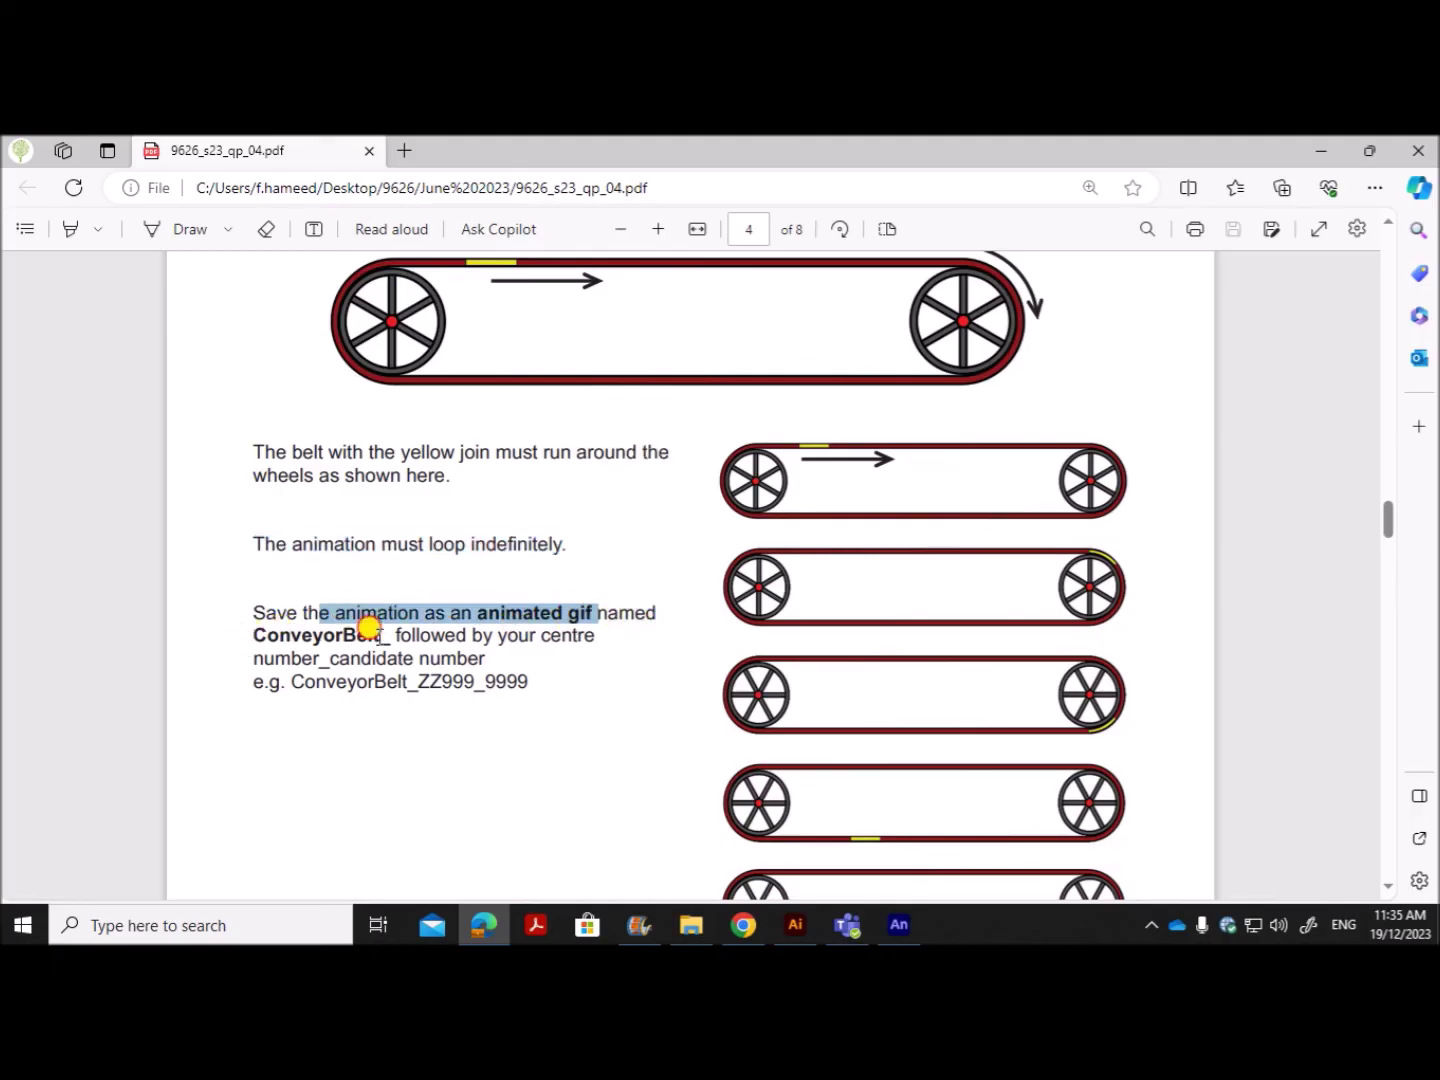
left_click(901, 923)
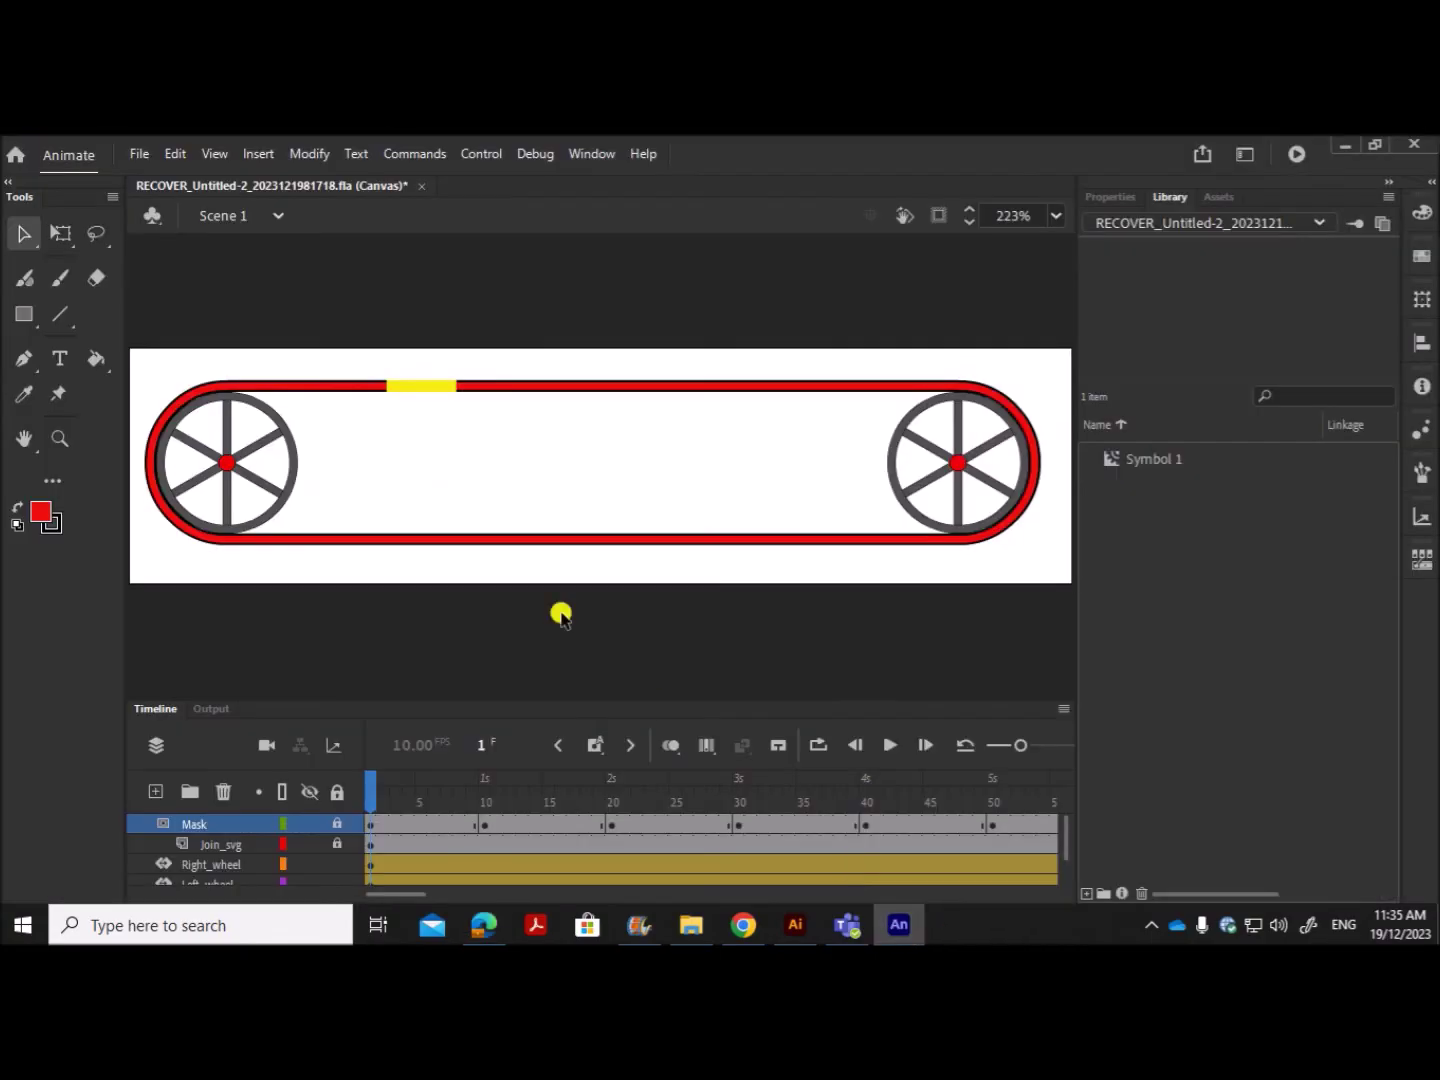
Step: Export the animation as a 400 by 100 px animated GIF with transparency, choosing the Examination folder in June 2023 P4 as destination
left_click(140, 153)
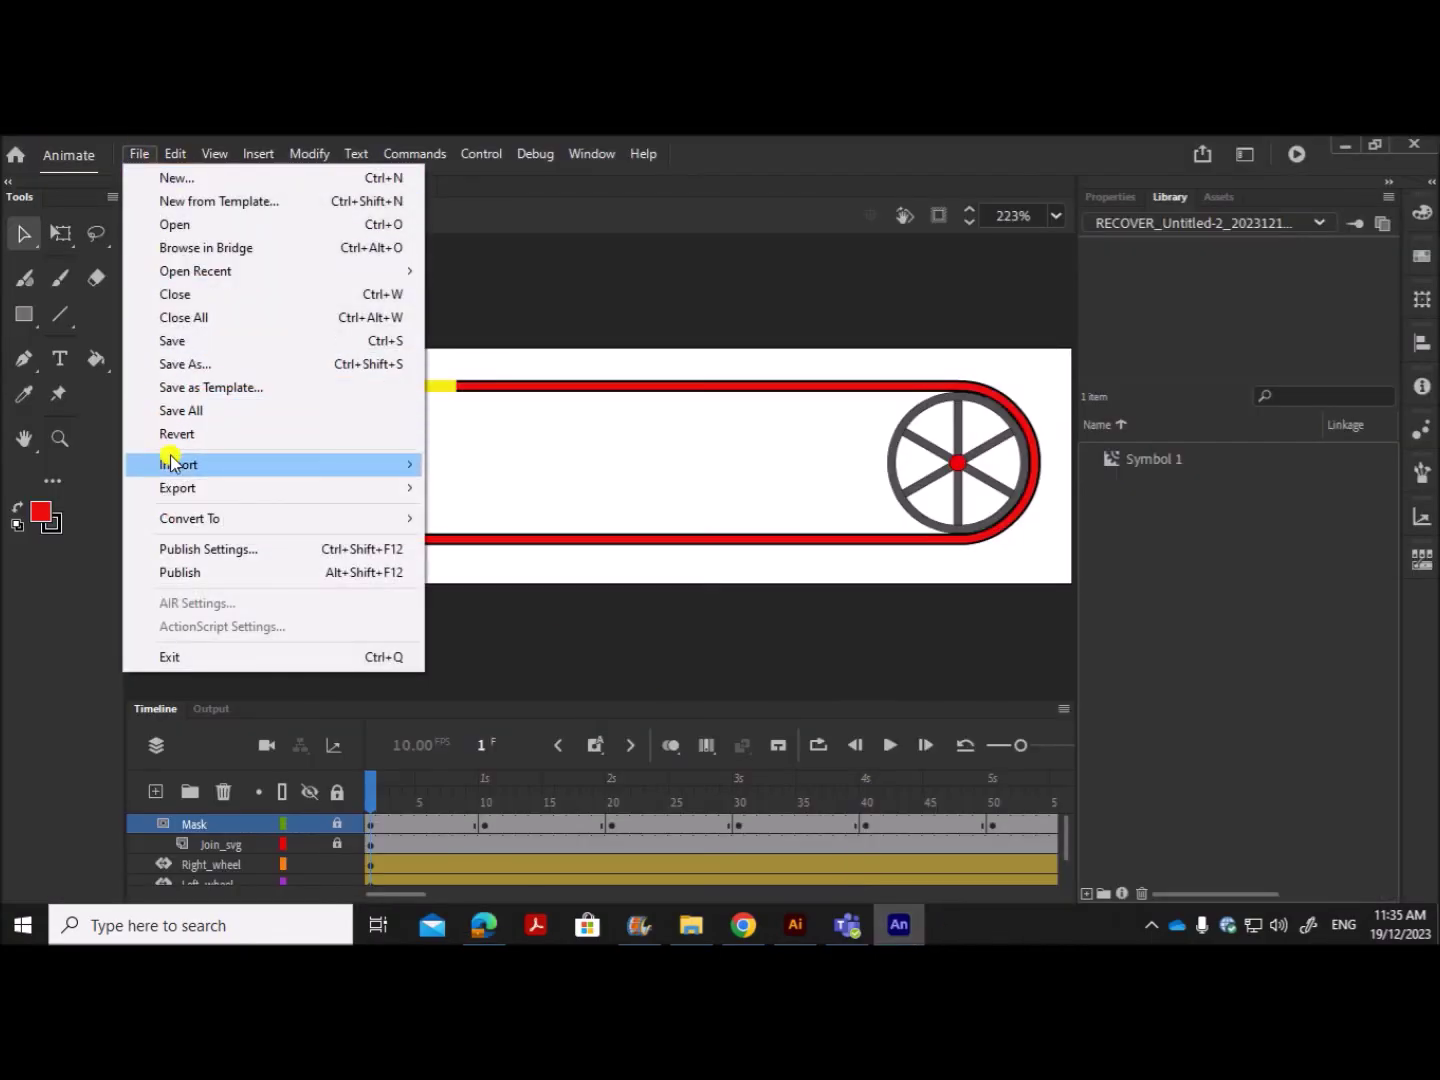
mouse_move(181, 489)
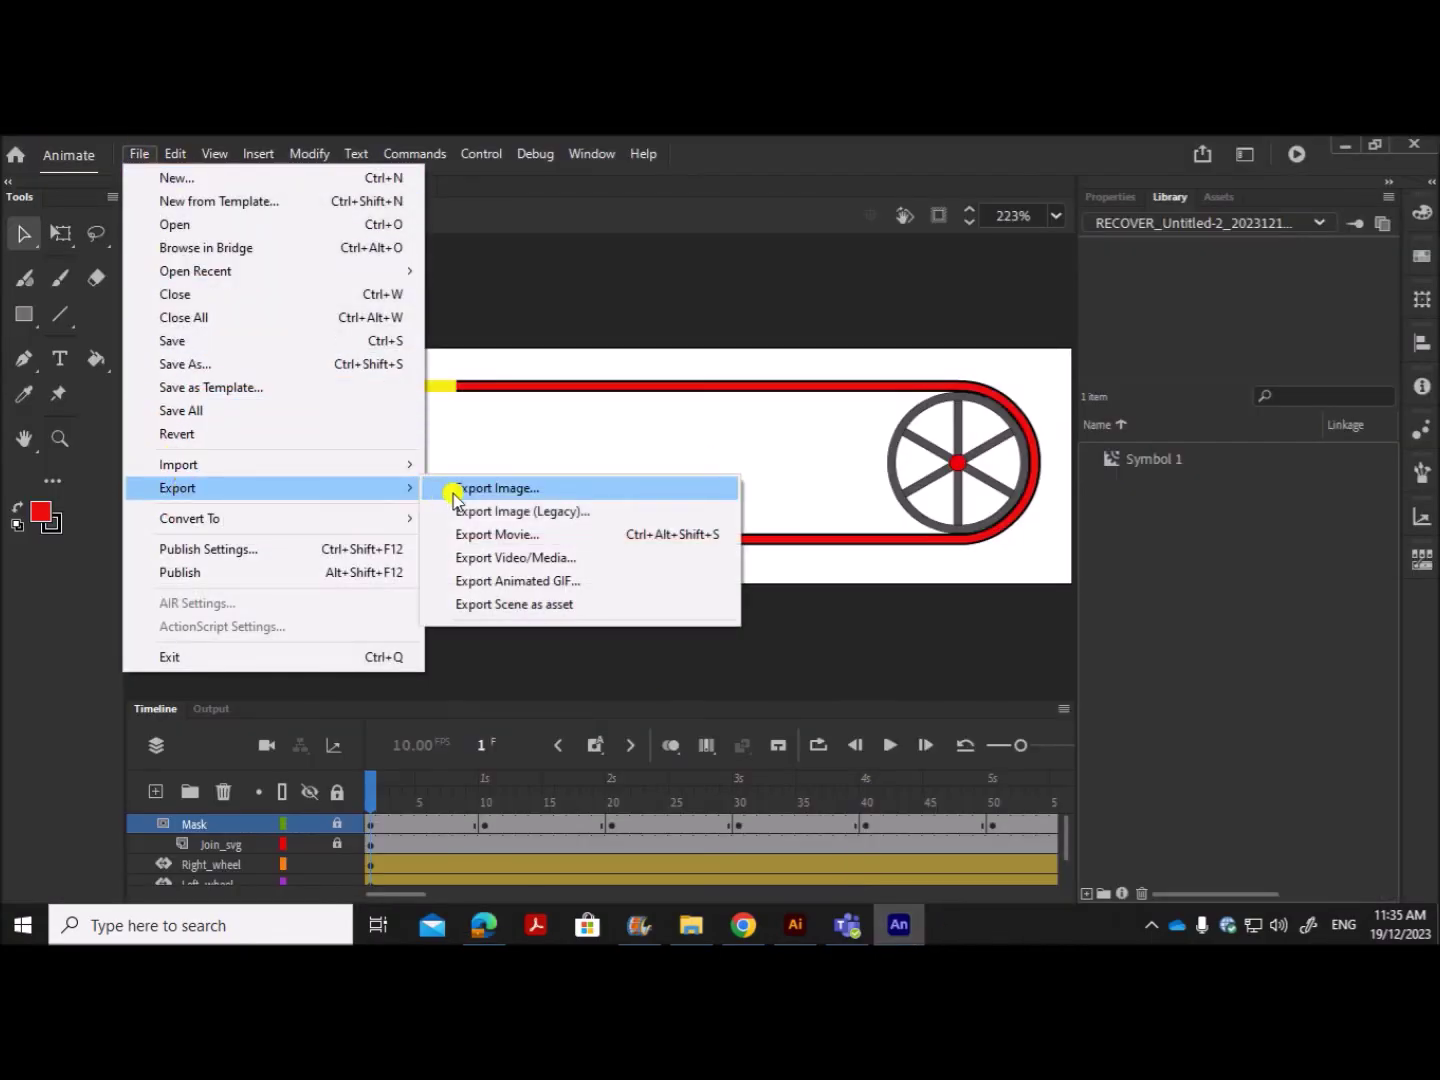
left_click(521, 584)
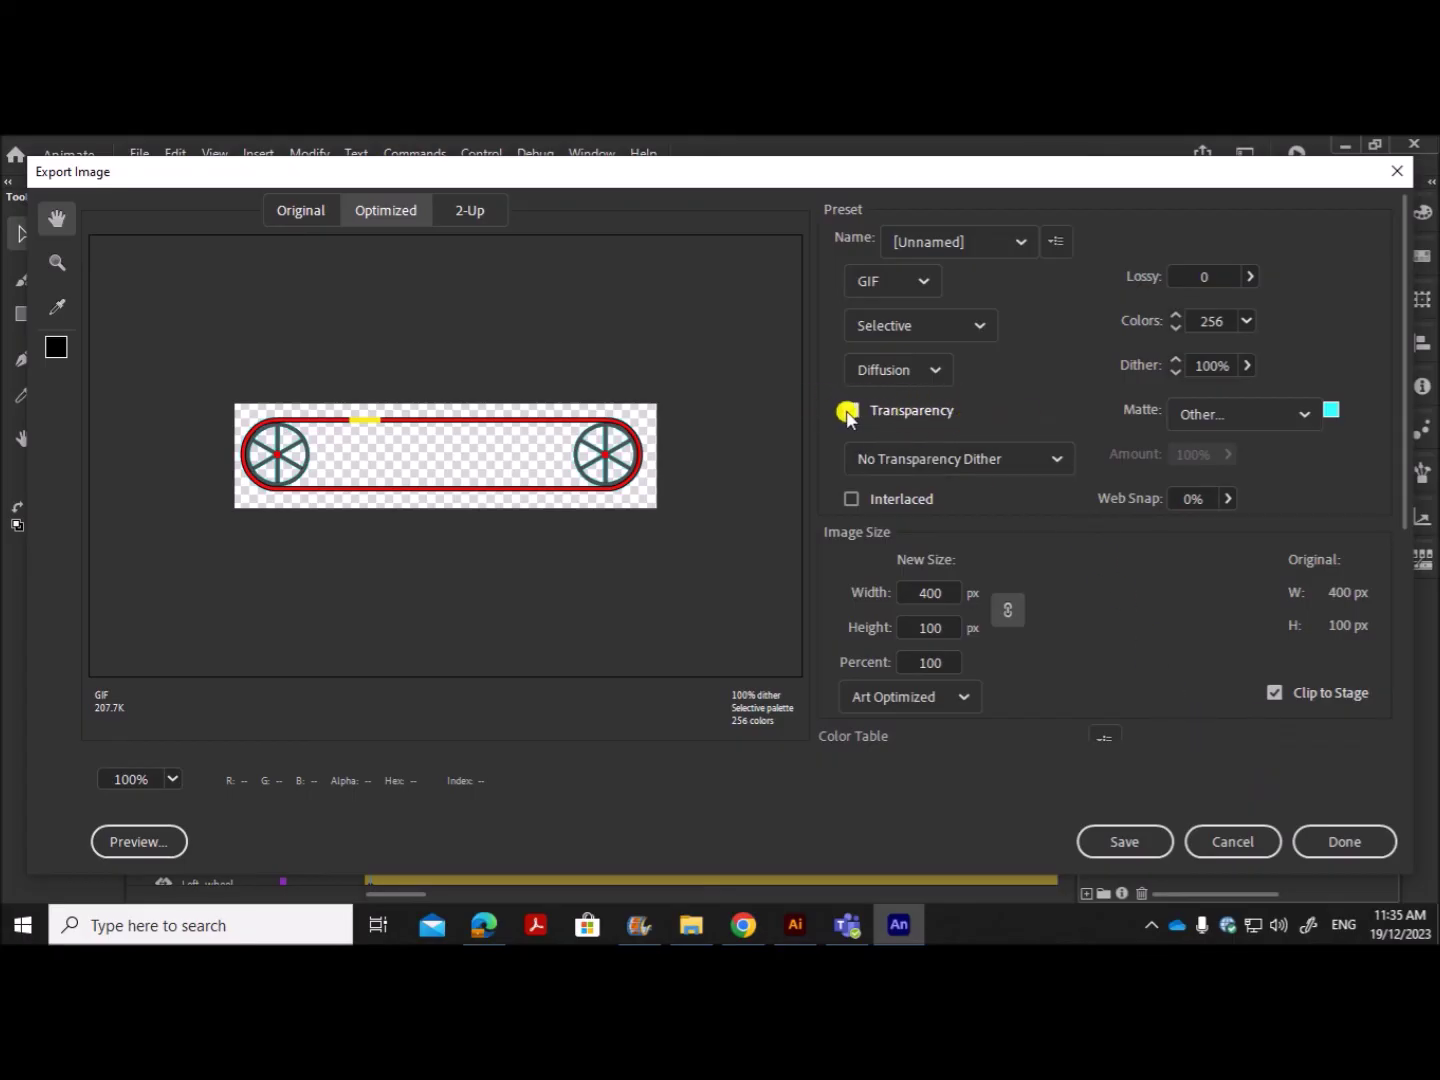
left_click(1094, 845)
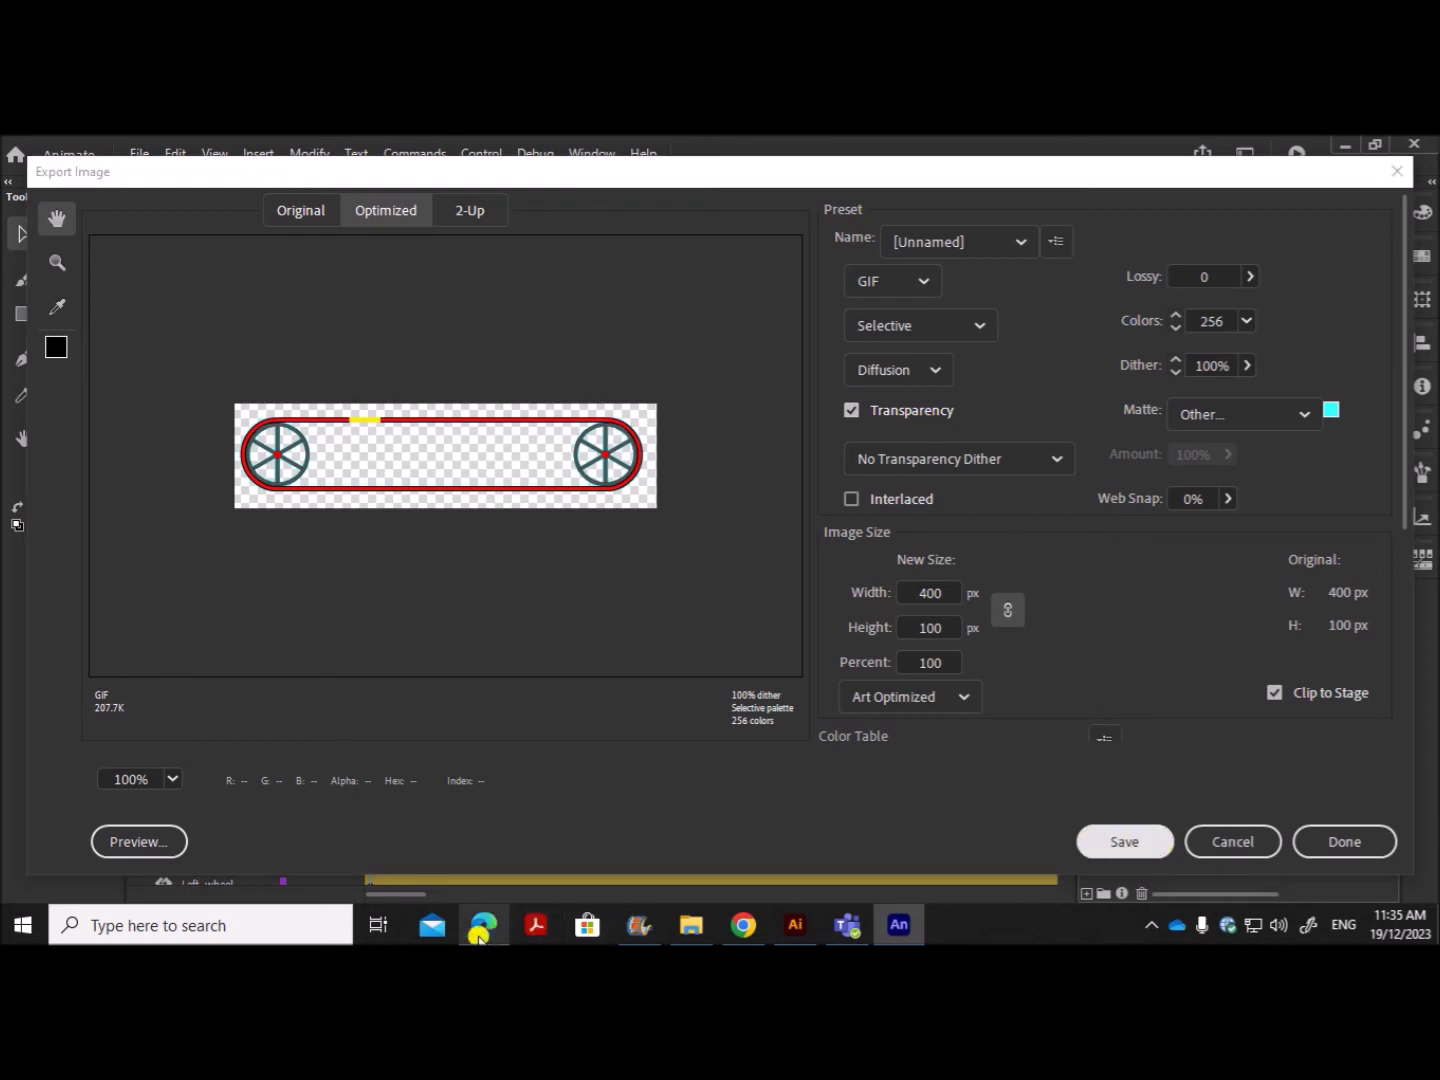
mouse_move(480, 935)
left_click_drag(713, 521, 713, 334)
left_click(644, 547)
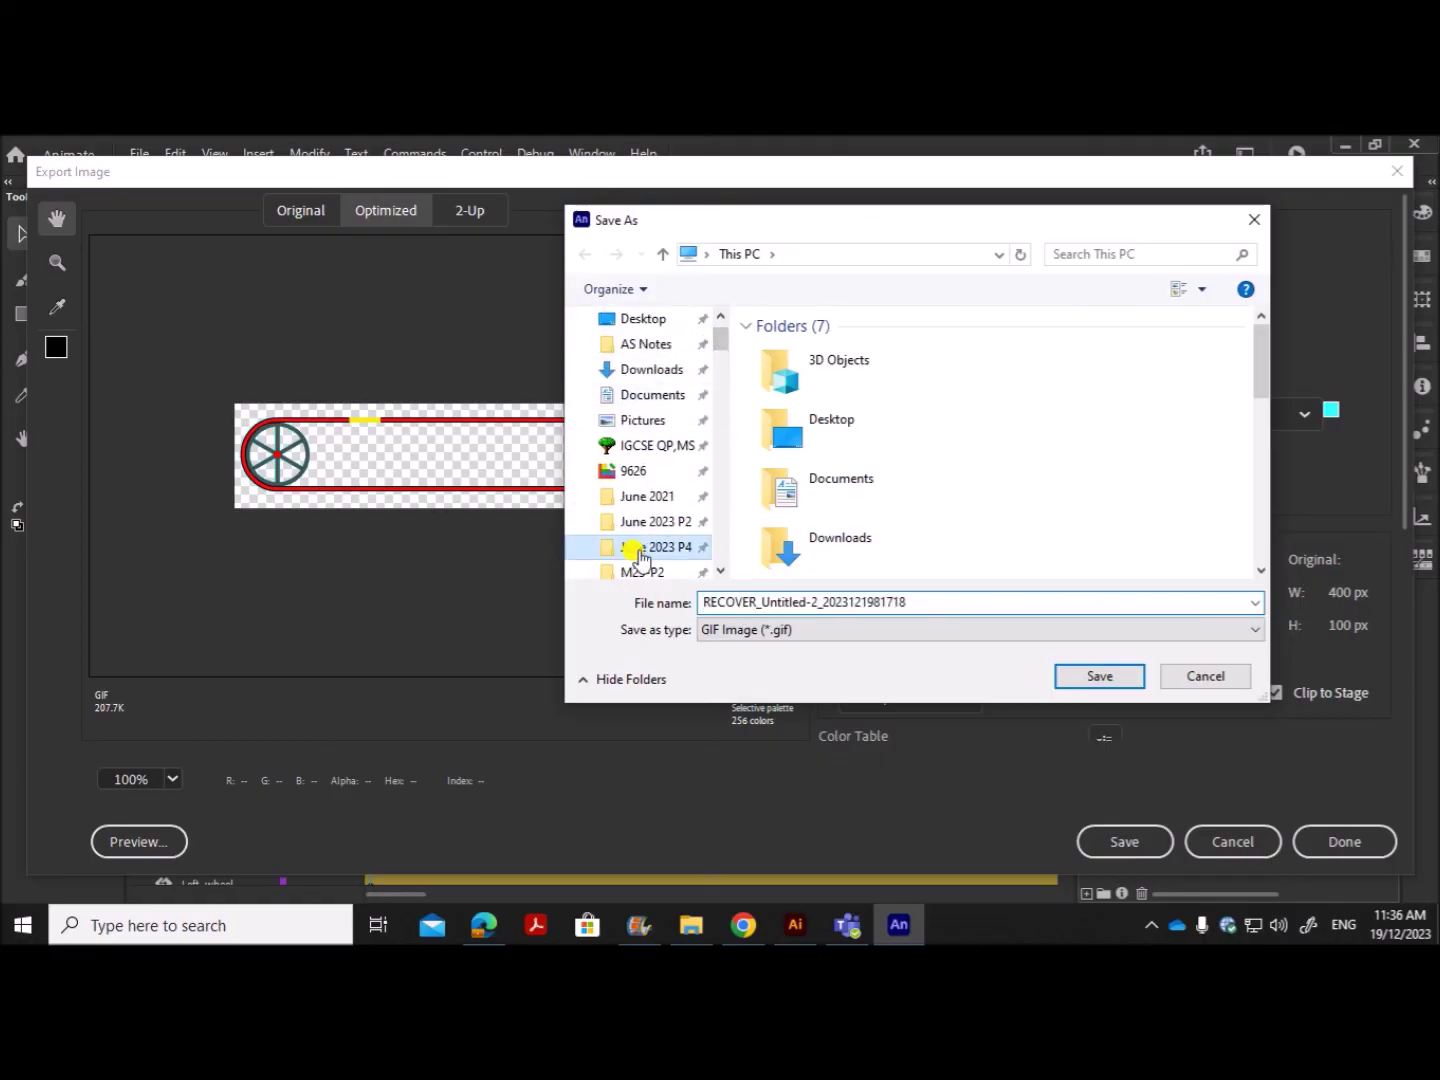
double_click(796, 350)
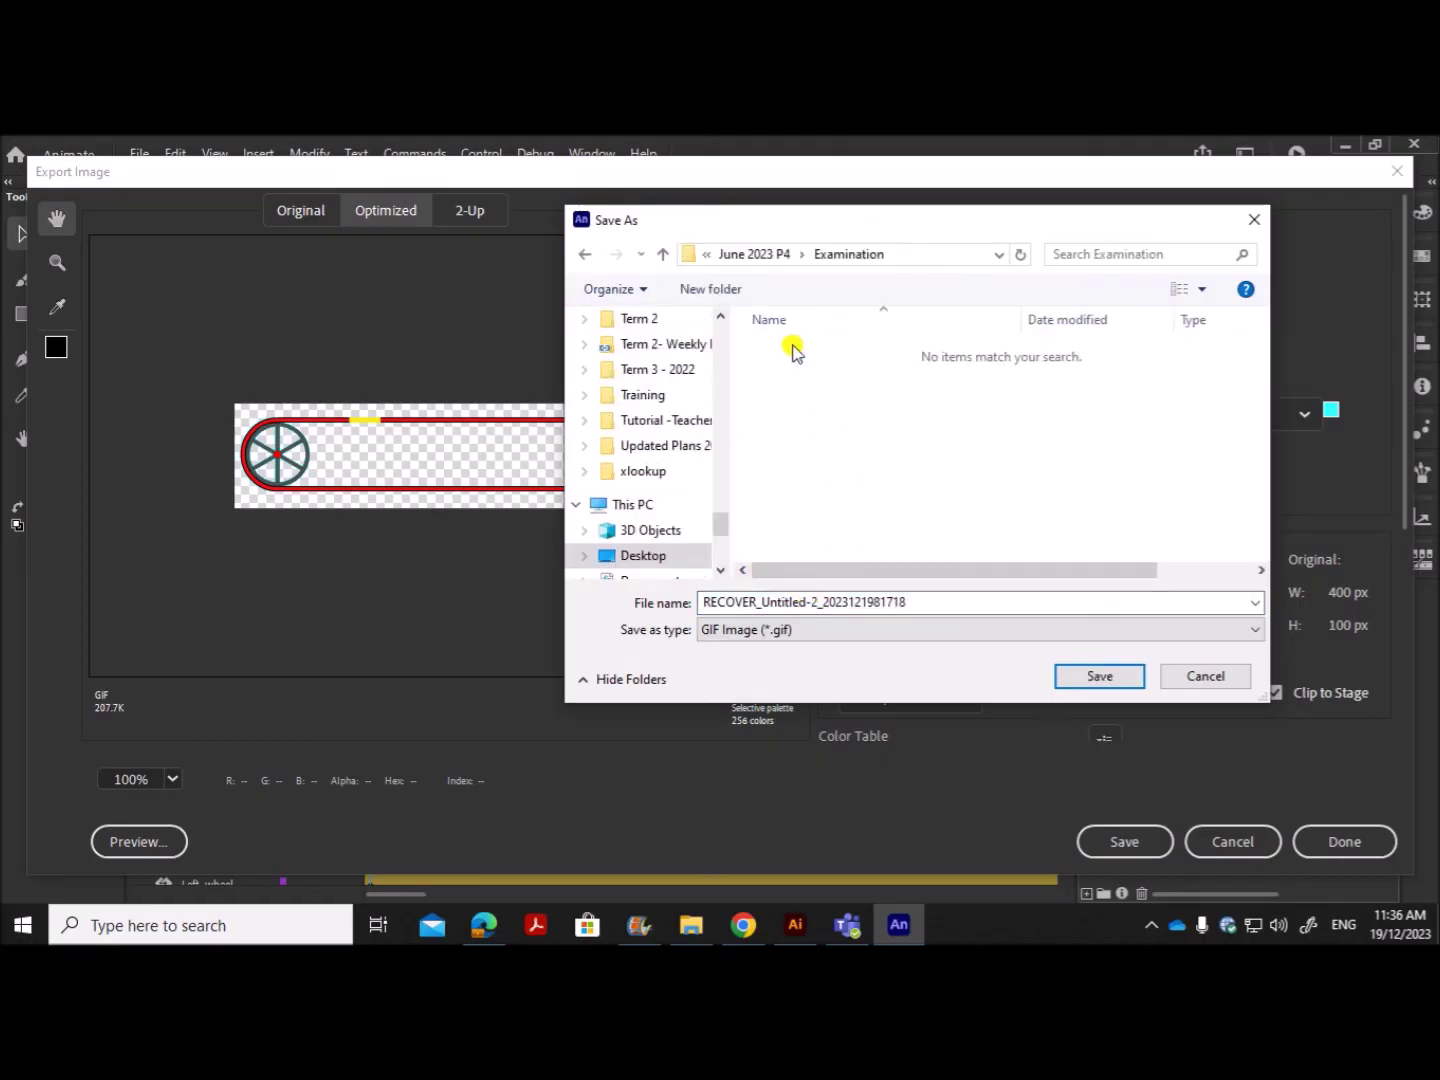
Step: Check the required file name in the exam paper, and save the GIF as ConveyorBelt_ followed by the centre number and candidate number
left_click(482, 931)
left_click(440, 596)
left_click(240, 630)
left_click_drag(249, 638, 375, 642)
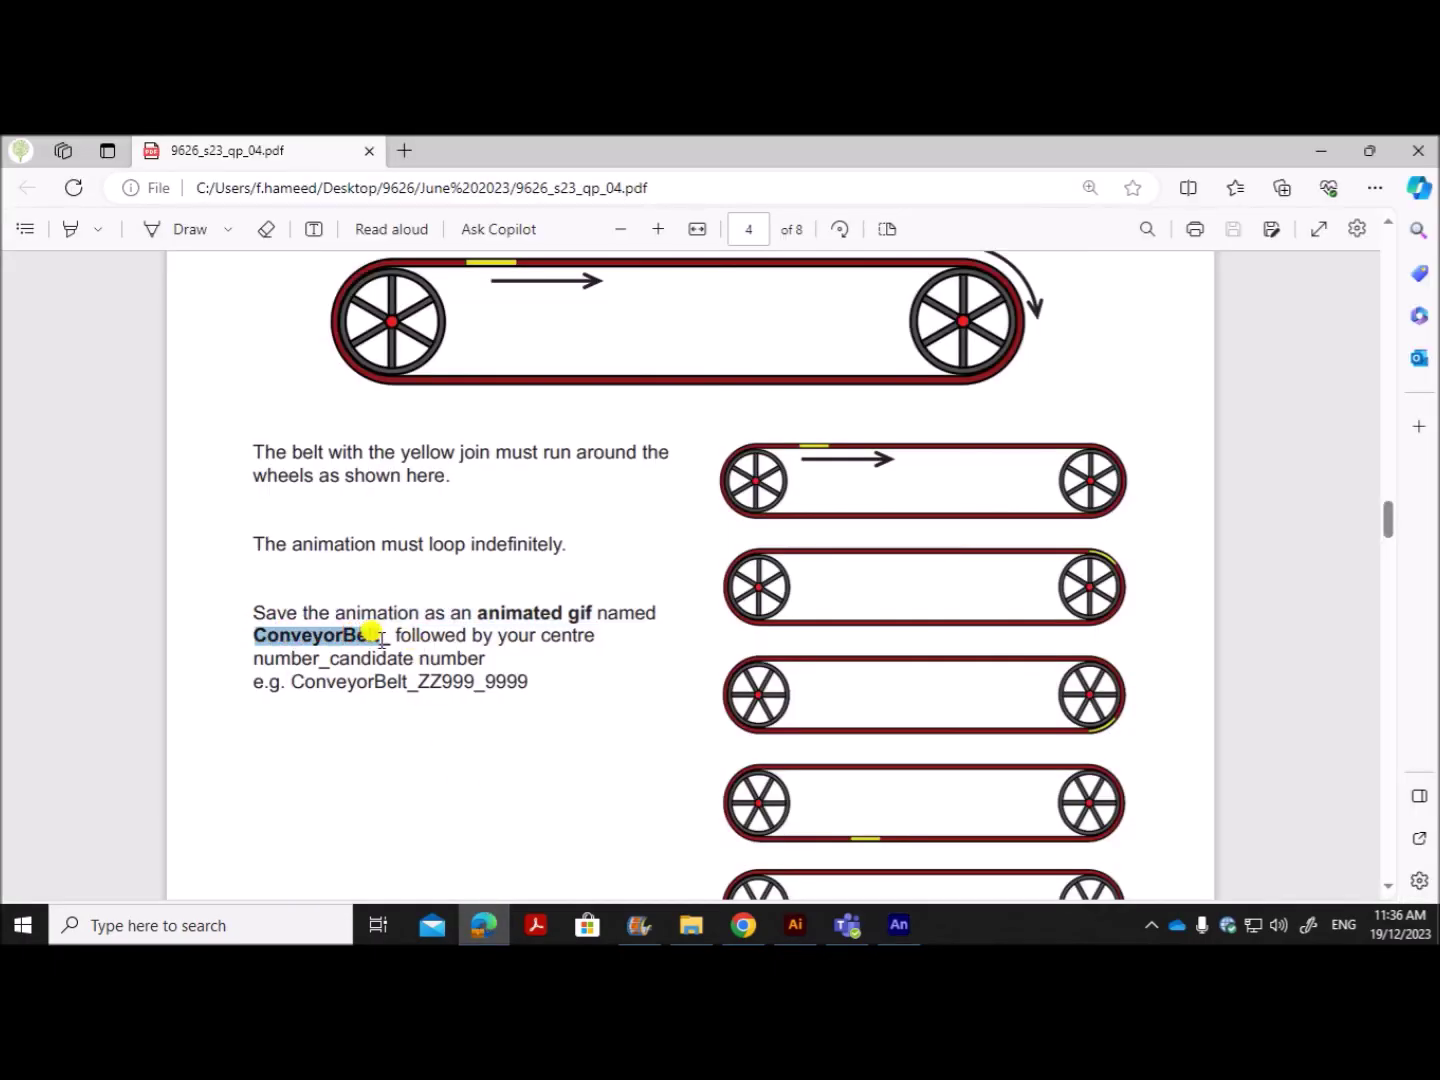
left_click(896, 923)
left_click(922, 599)
left_click_drag(921, 600, 634, 613)
type("ConveyorBelt")
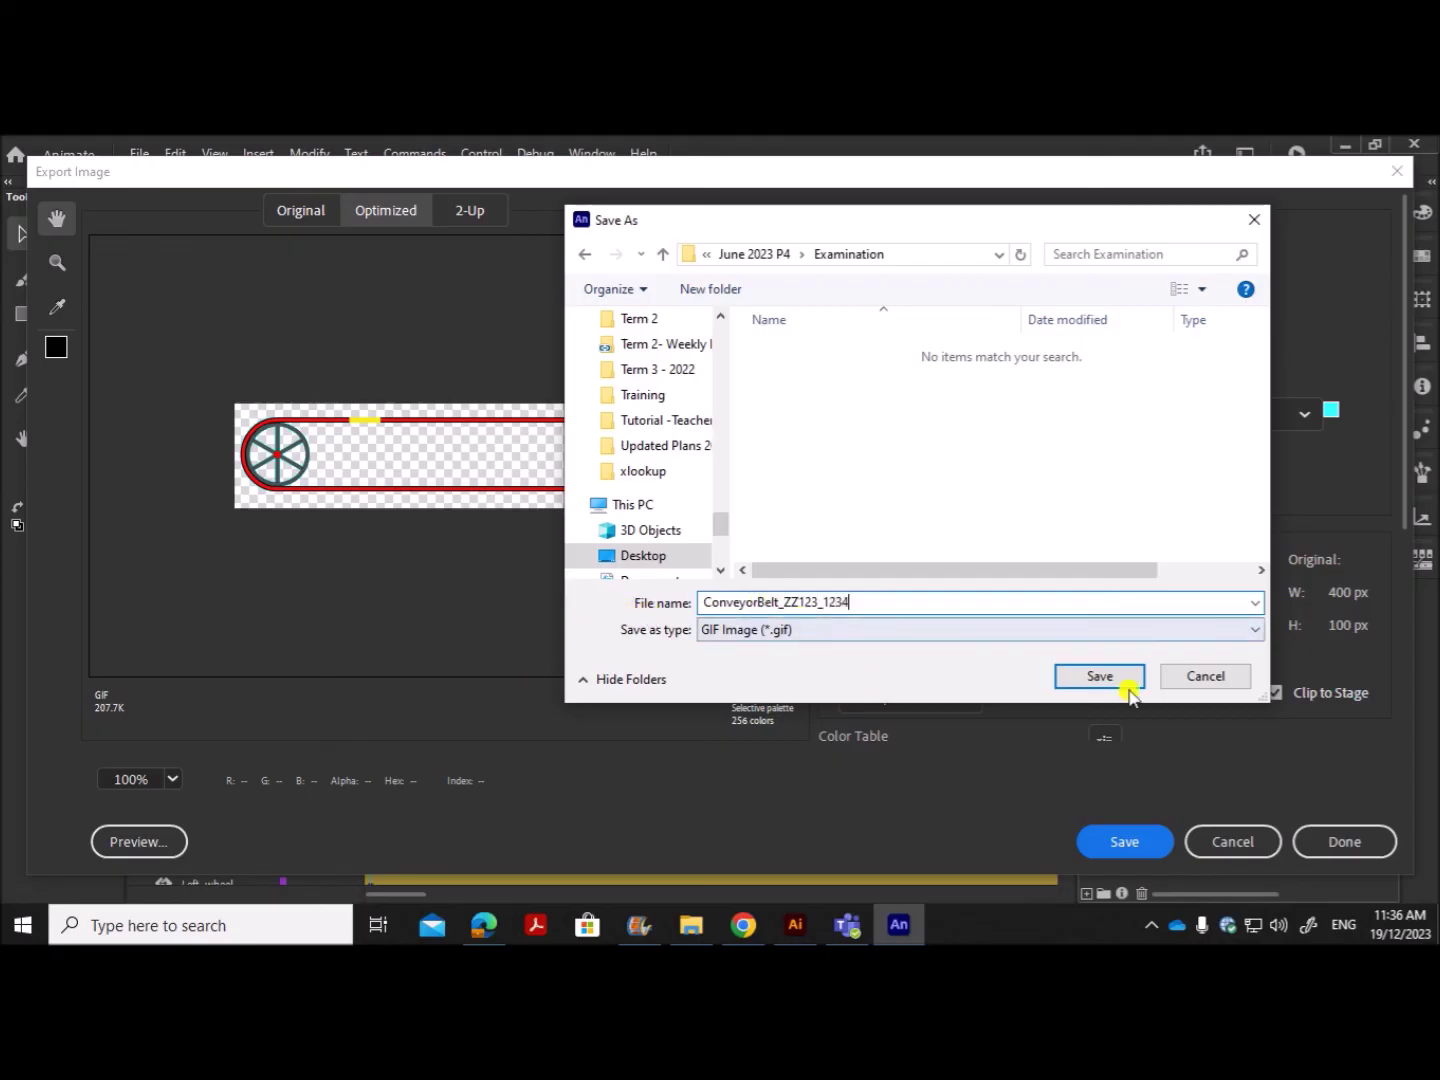
left_click(1100, 676)
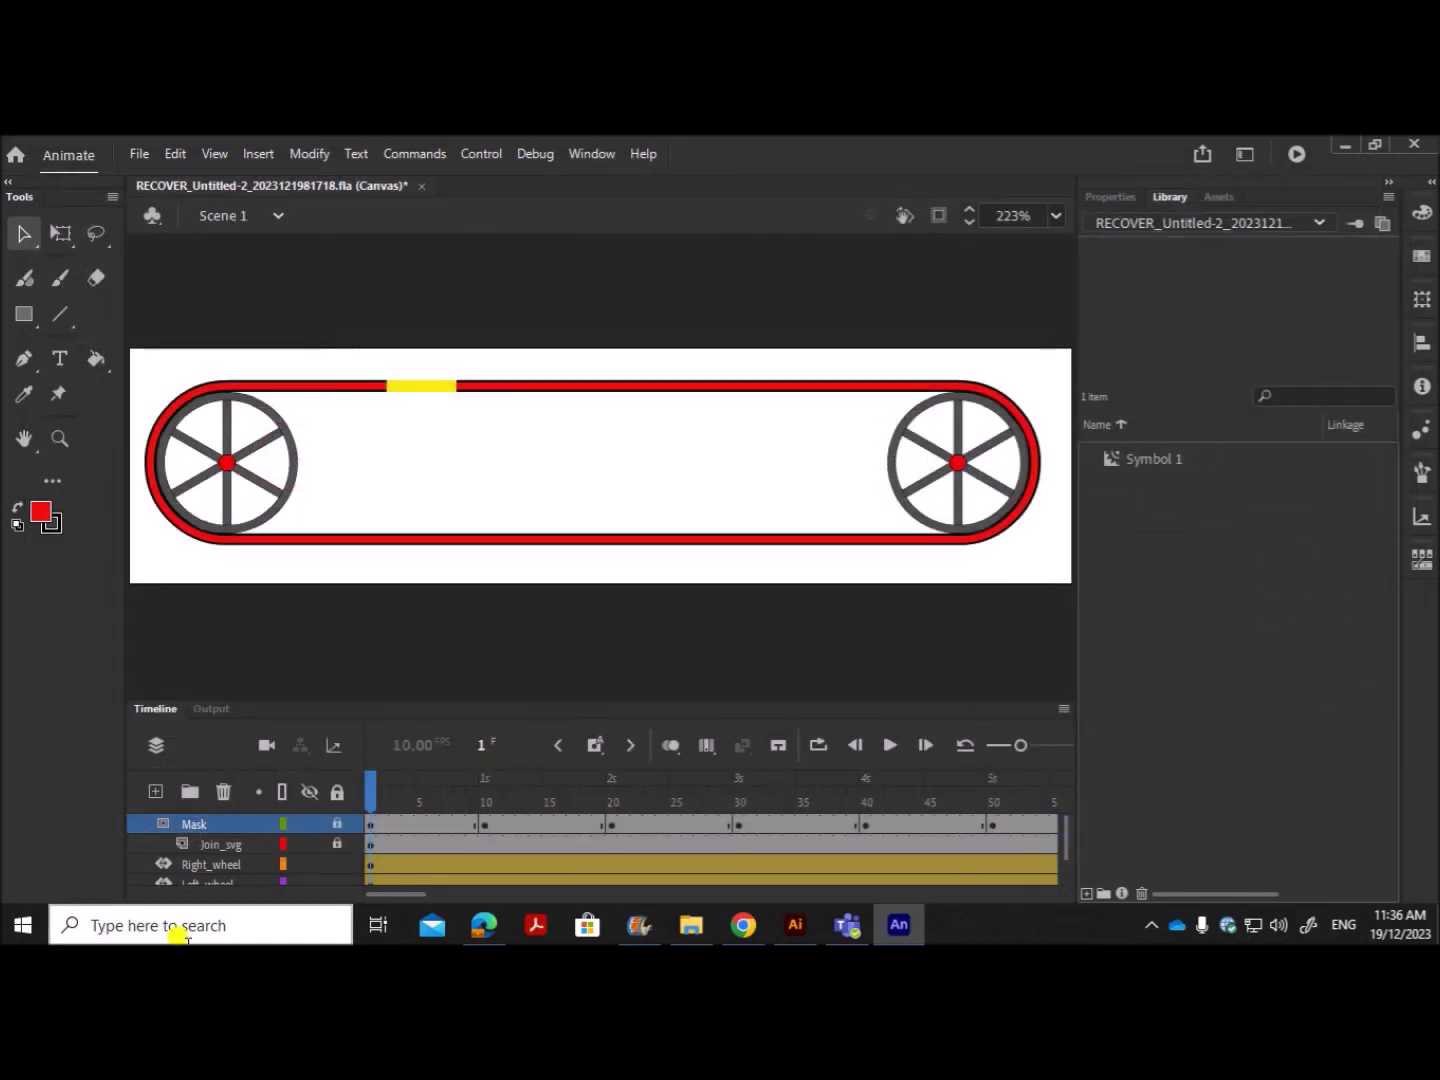
Step: Read through the Task 2 instructions once more in the exam paper, up to the start of Task 3 on page 5
left_click(483, 924)
scroll(530, 789, "down", 5)
scroll(537, 806, "down", 2)
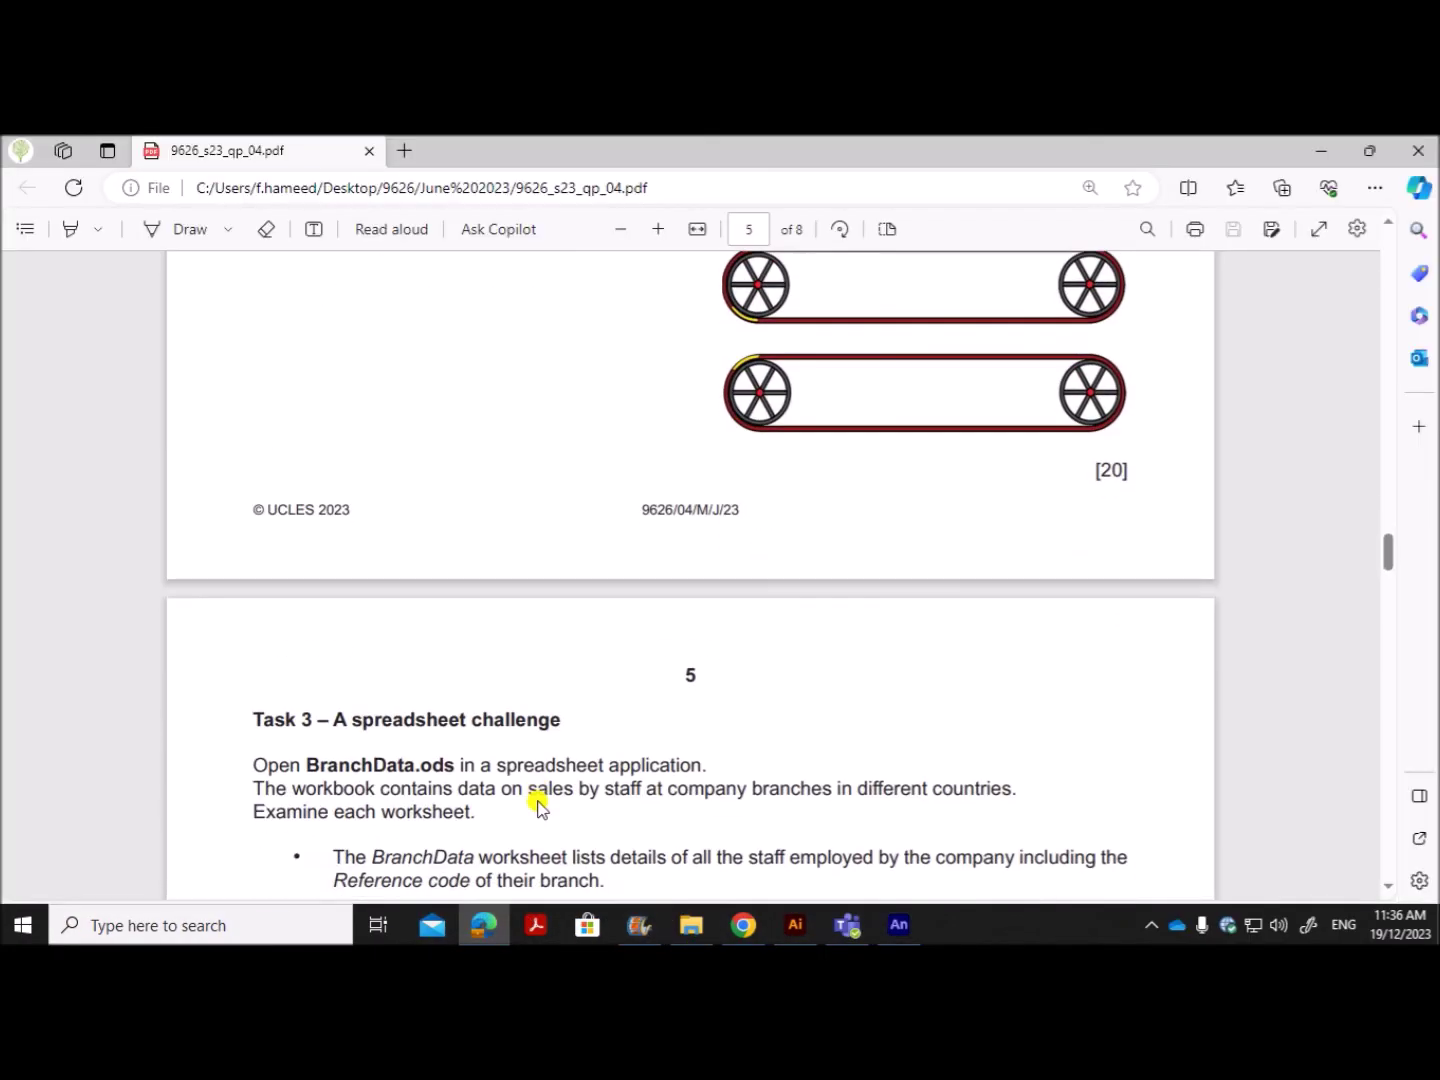
scroll(536, 808, "up", 10)
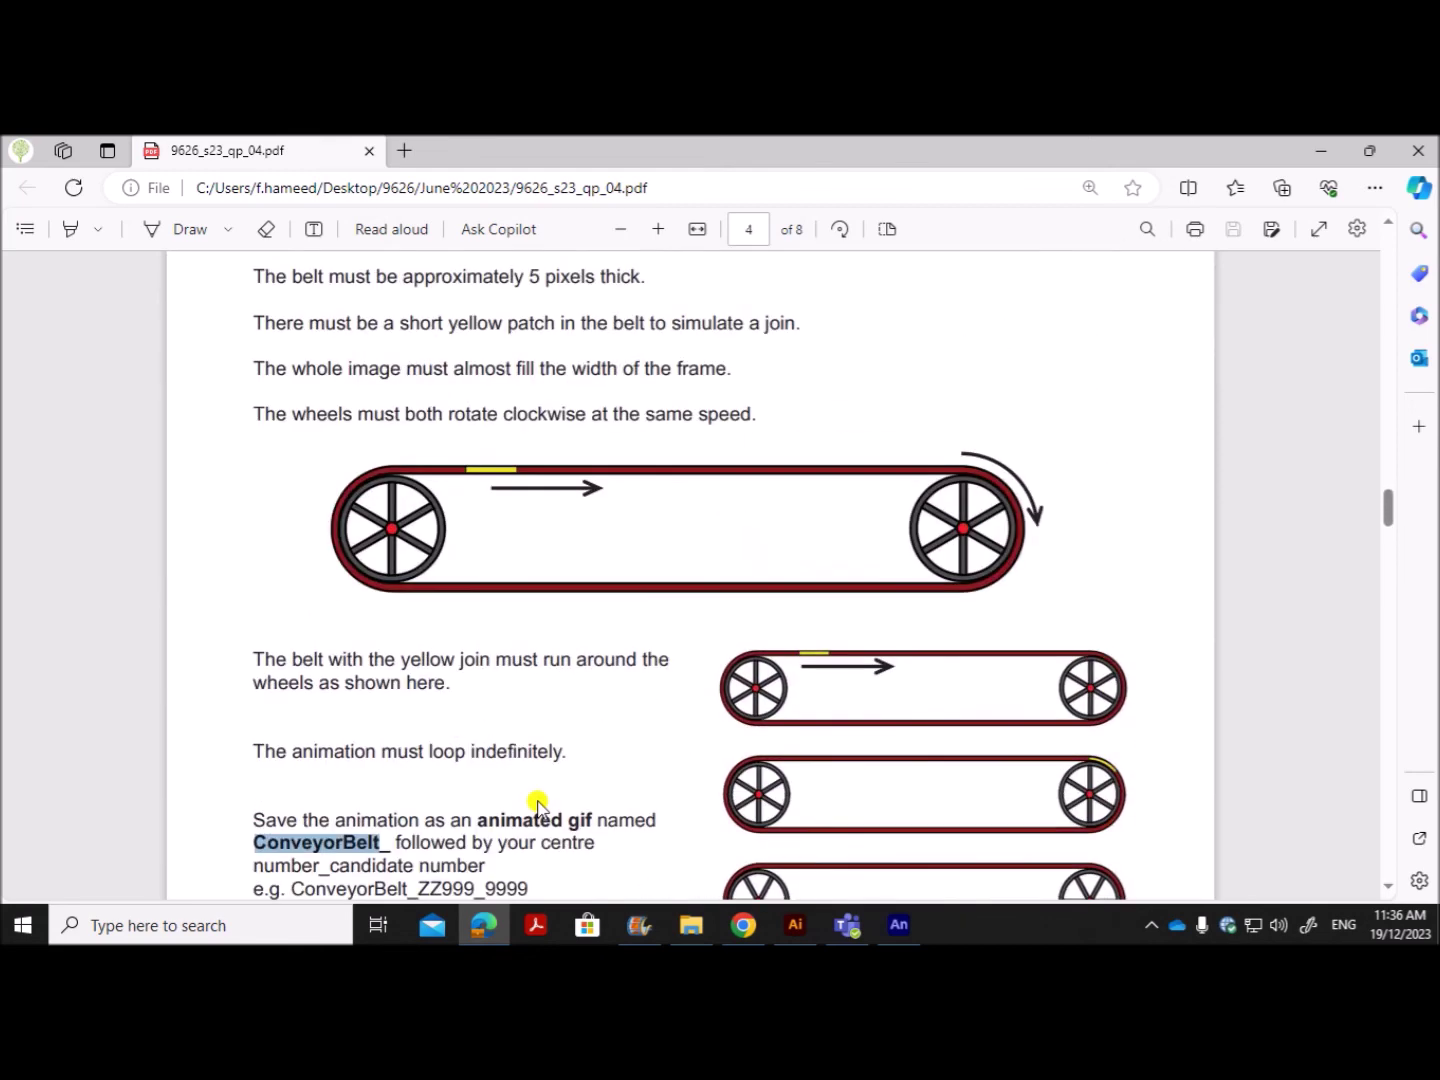
scroll(537, 785, "down", 10)
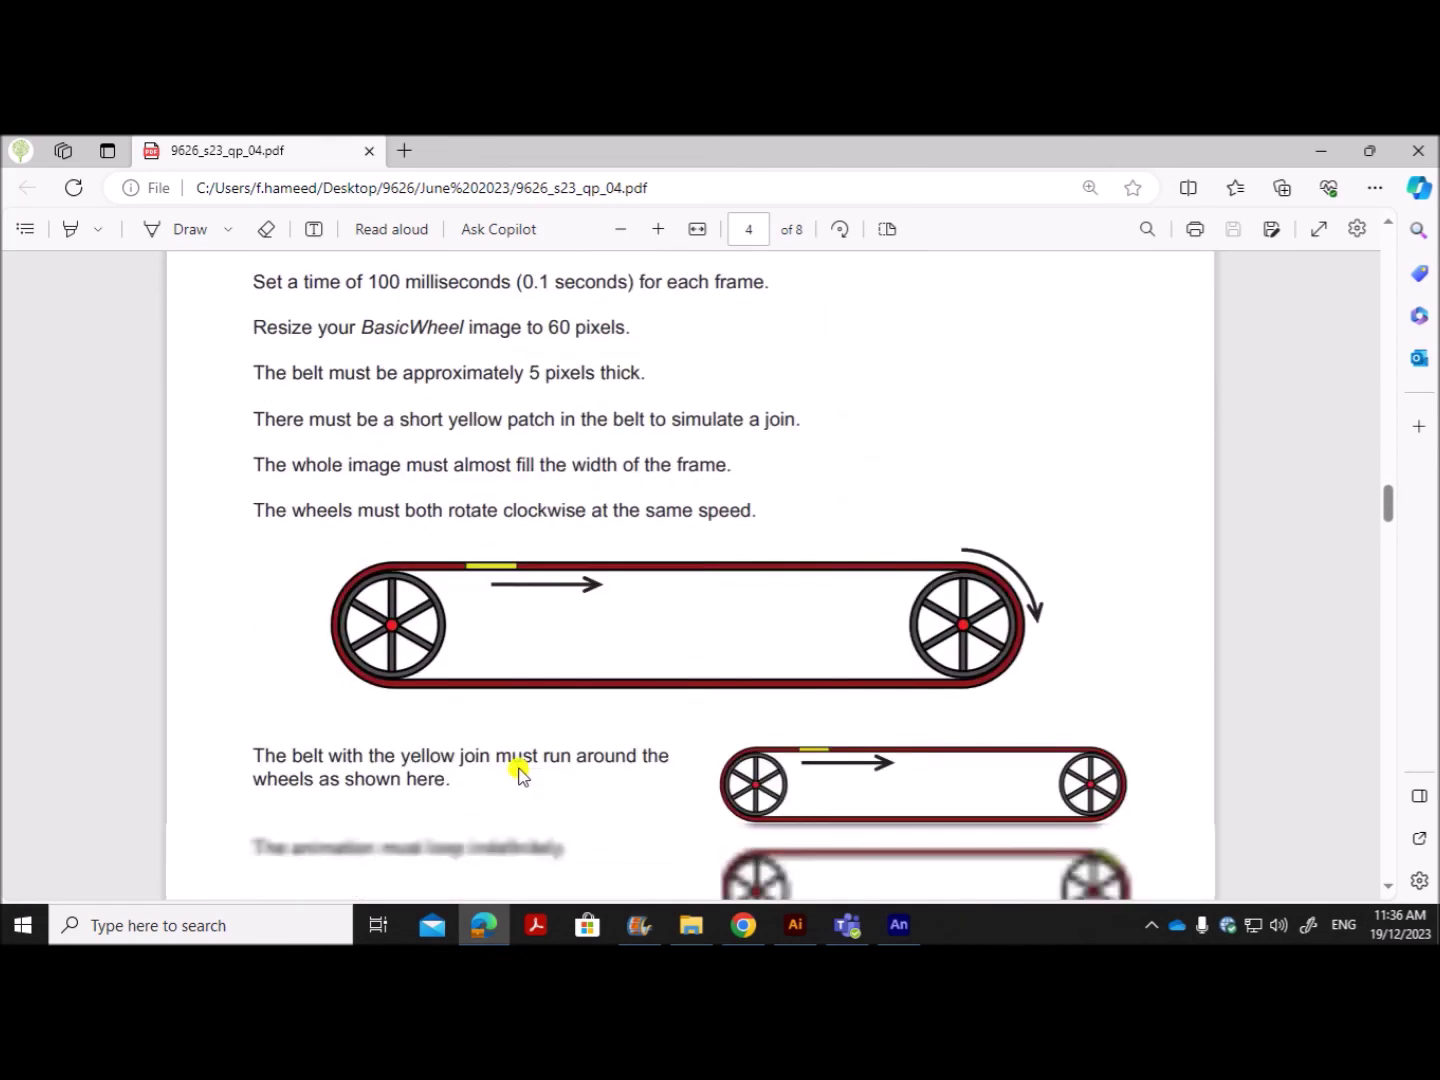
scroll(519, 768, "down", 3)
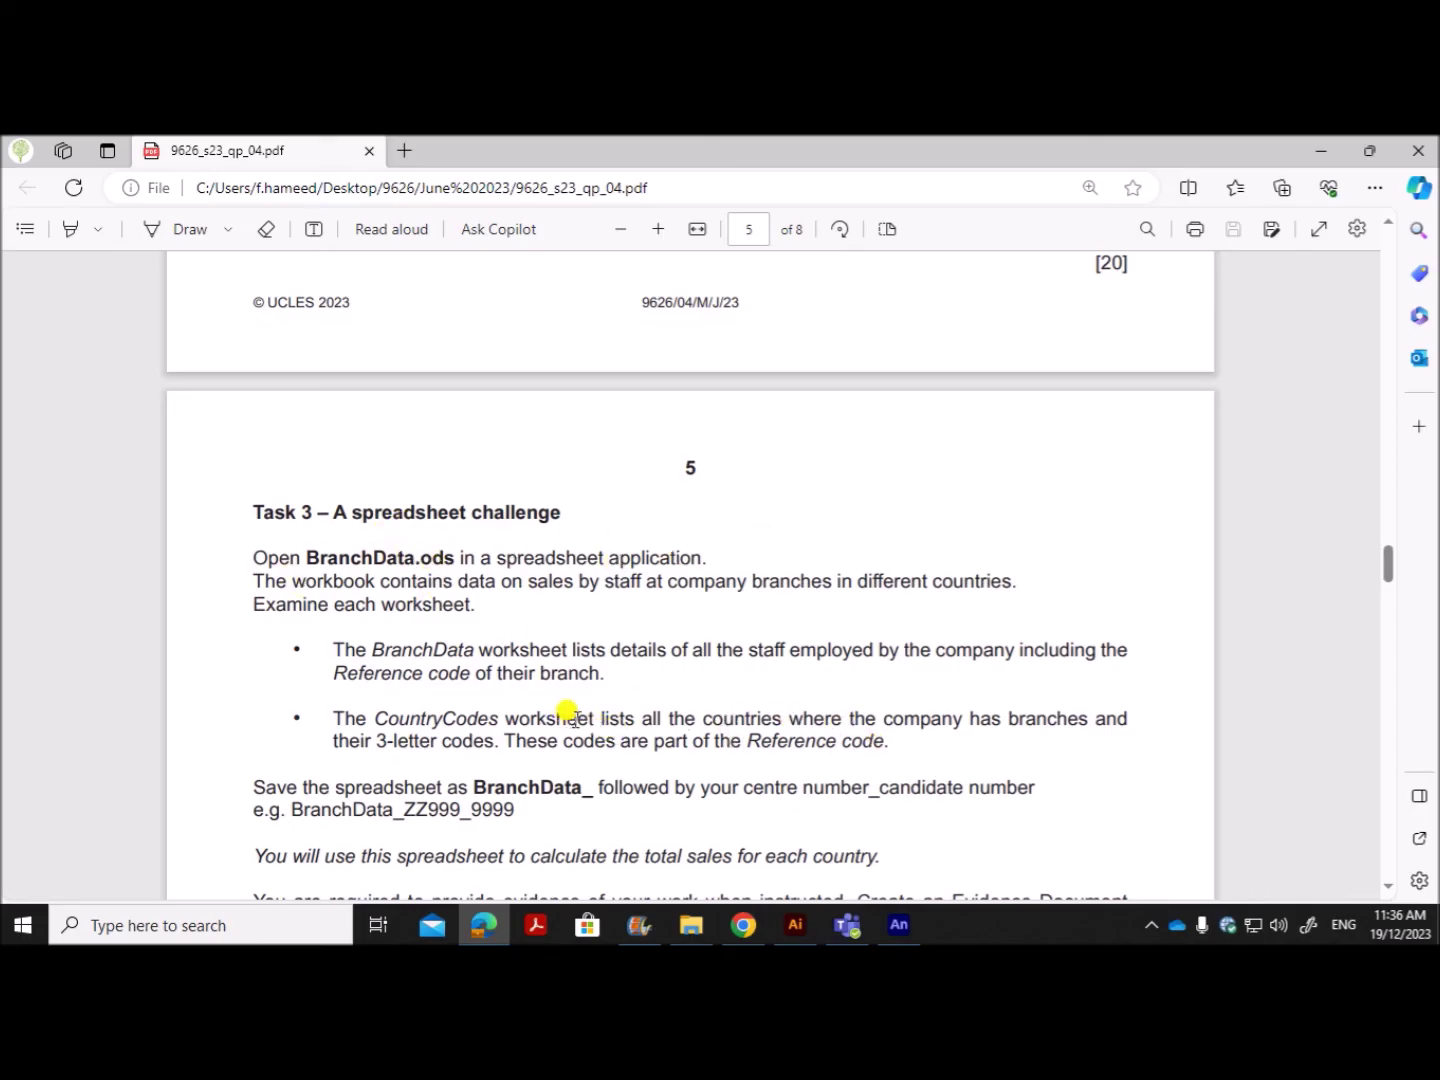
scroll(568, 714, "up", 10)
scroll(570, 712, "down", 20)
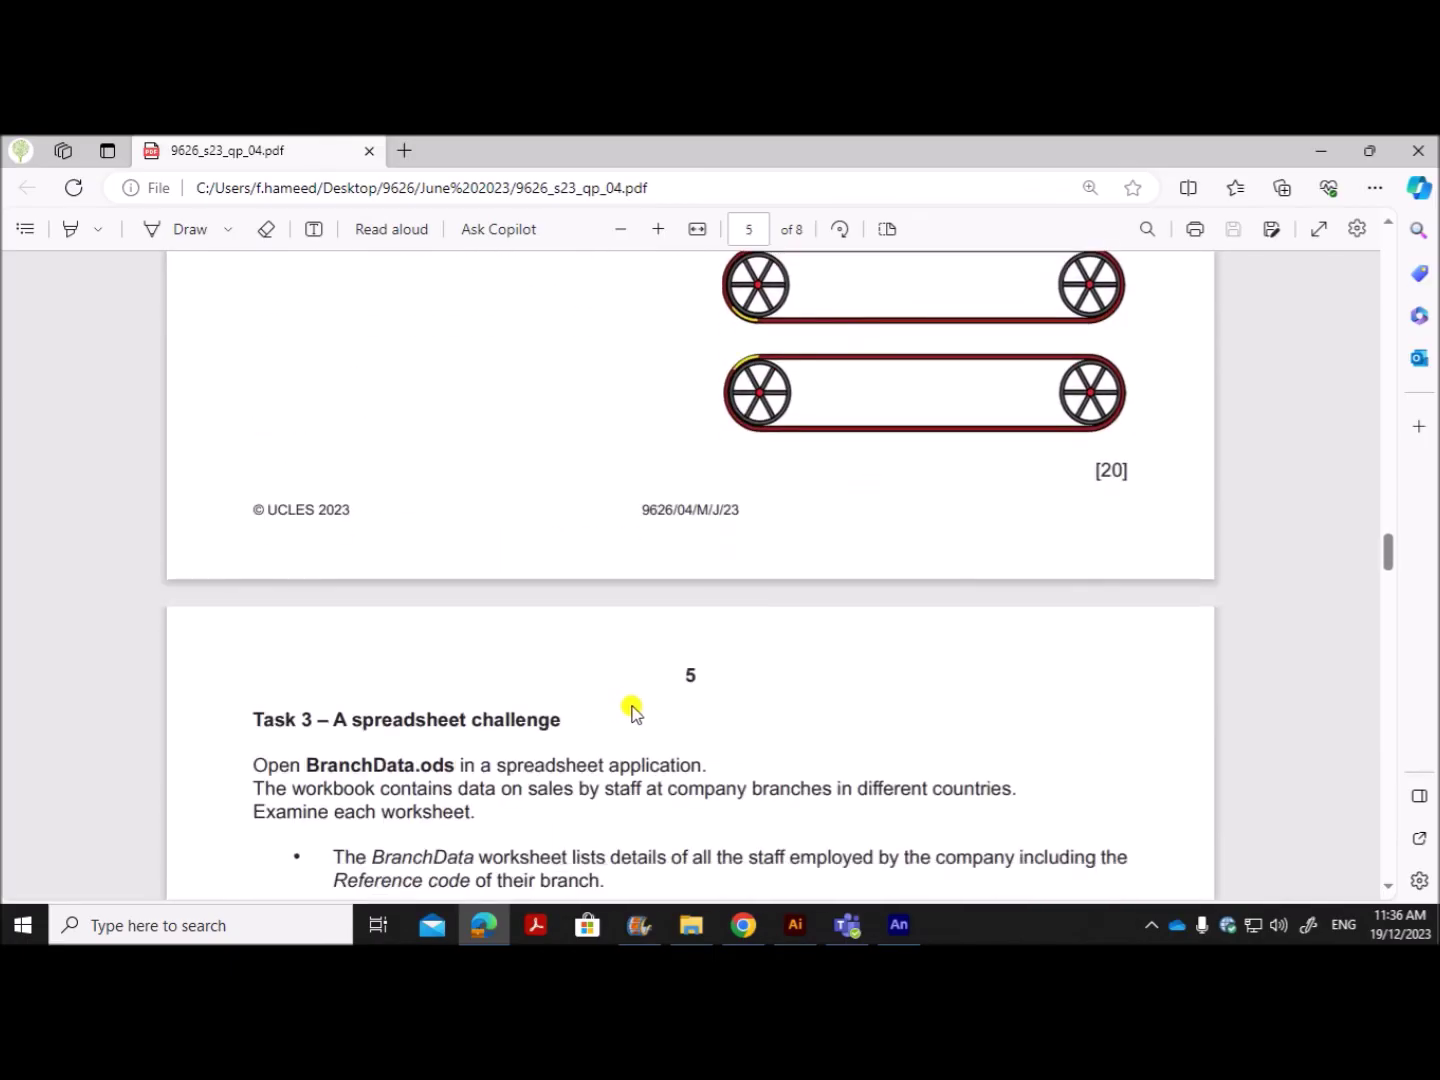